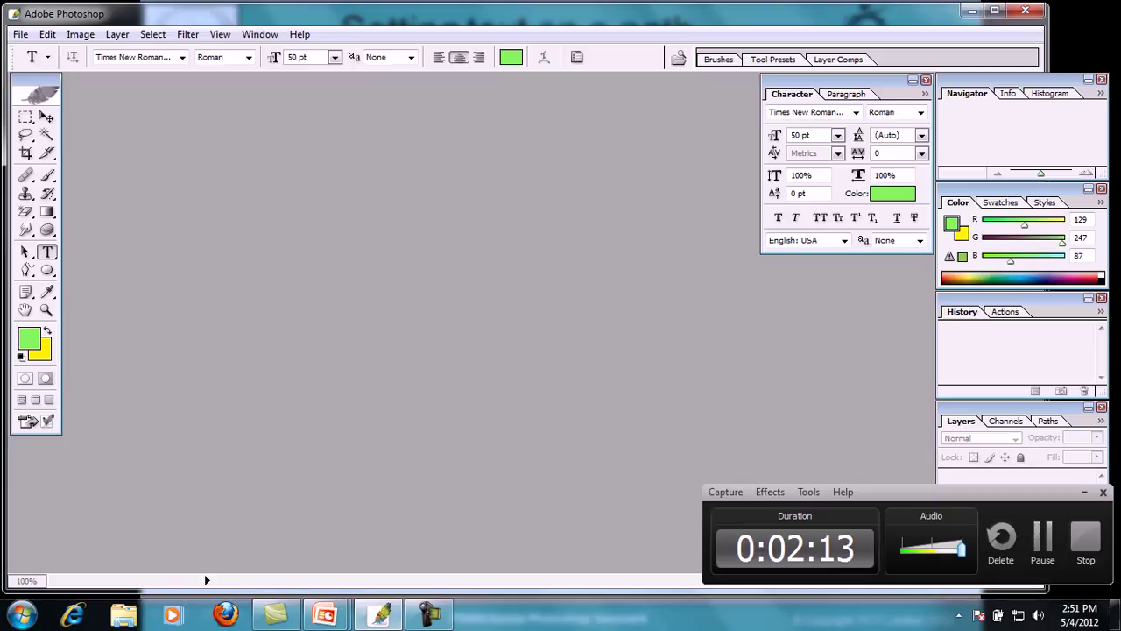
Create a new 7 by 5 inch RGB document at 72 pixels/inch, named demo12.
key("ctrl+n")
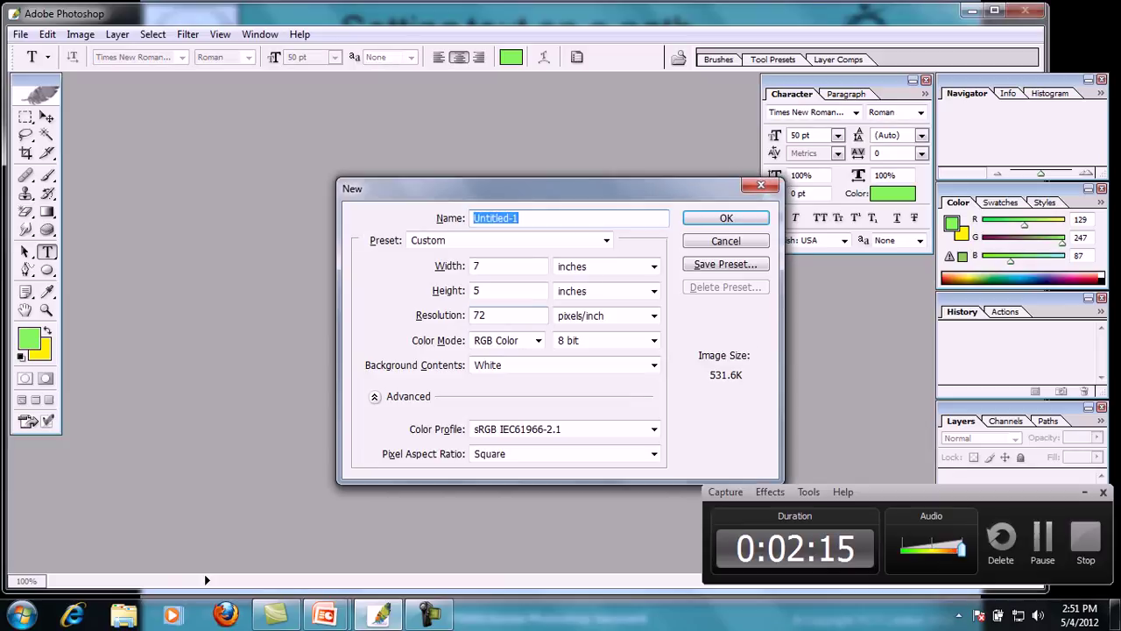
type("demo2")
key("Return")
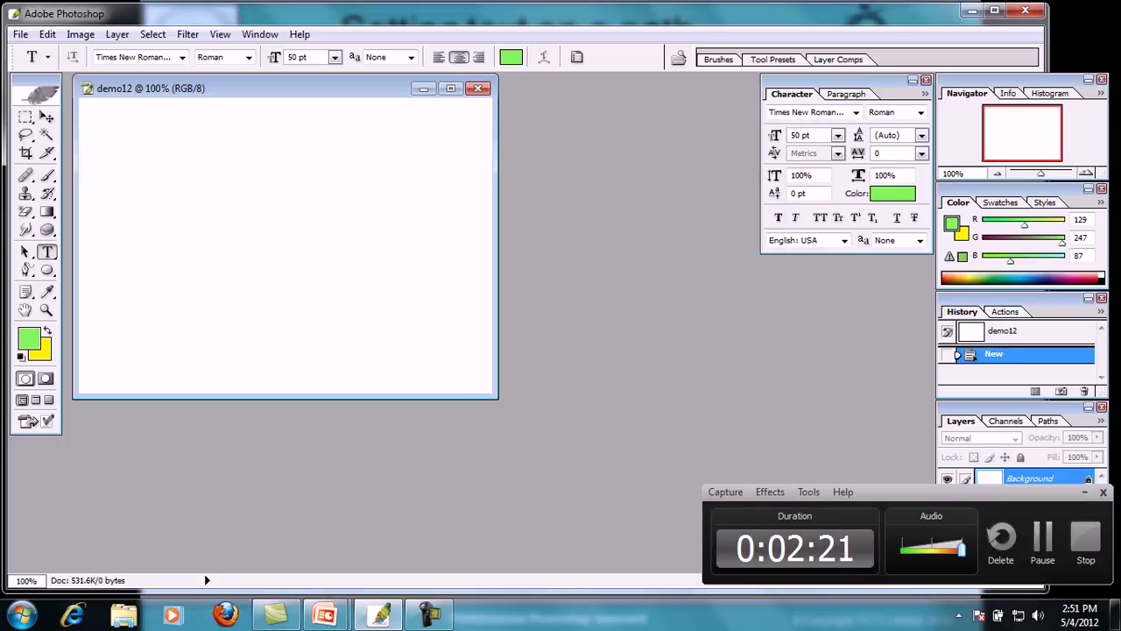
Draw a paragraph text box in the lower-left part of the canvas, try green wording in it, and erase that wording.
left_click_drag(130, 201, 373, 379)
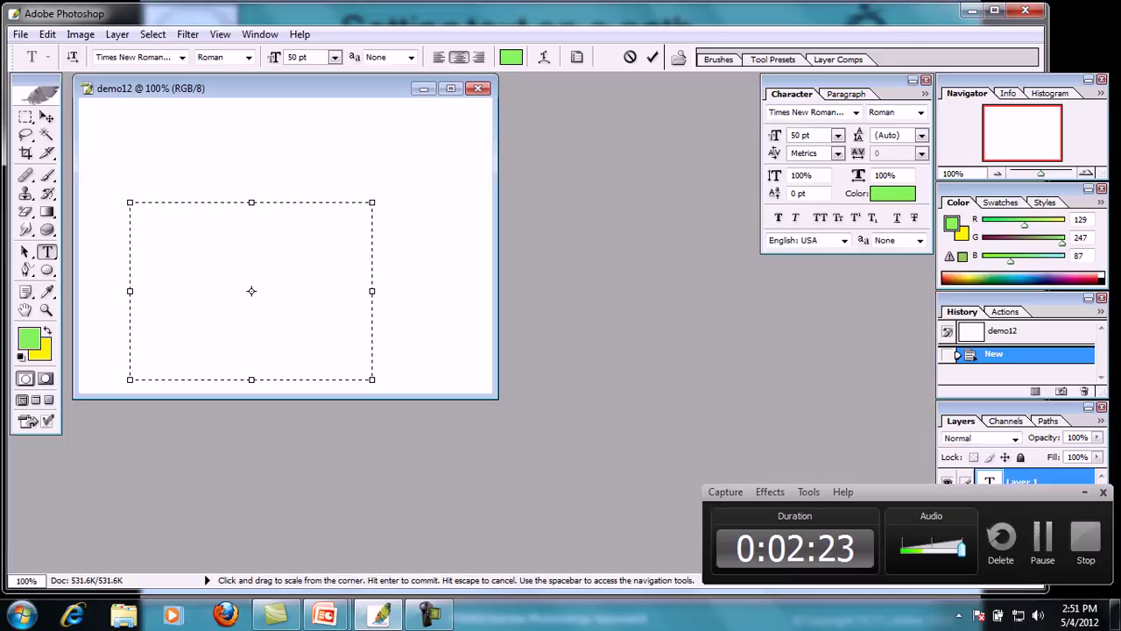
type("this an")
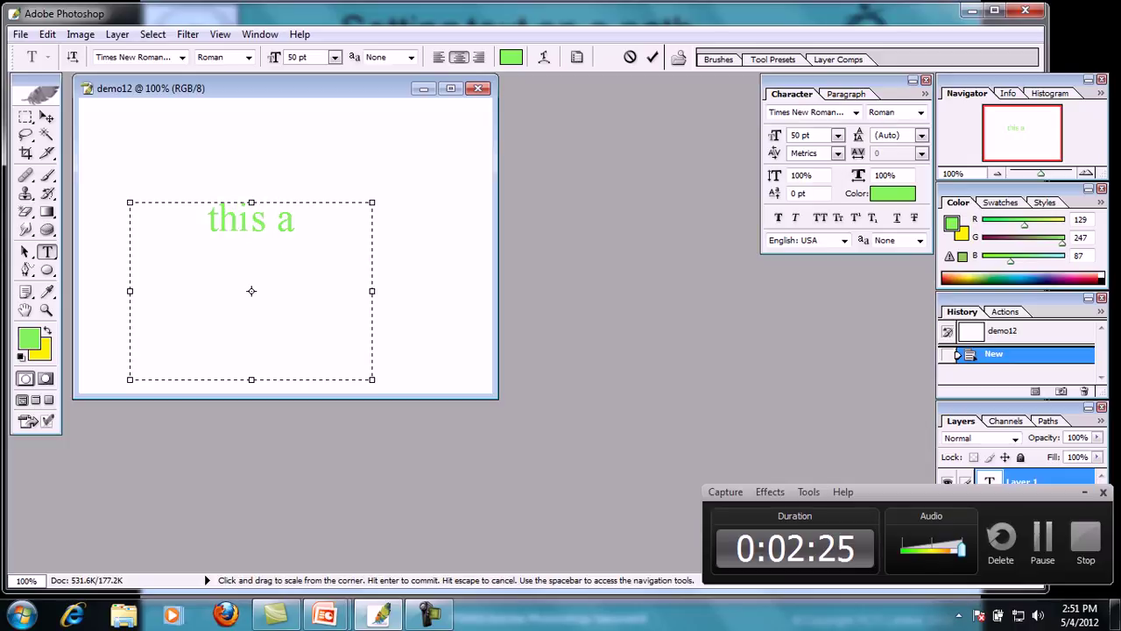
key("BackSpace")
key("BackSpace")
key("BackSpace")
key("BackSpace")
key("BackSpace")
key("BackSpace")
key("BackSpace")
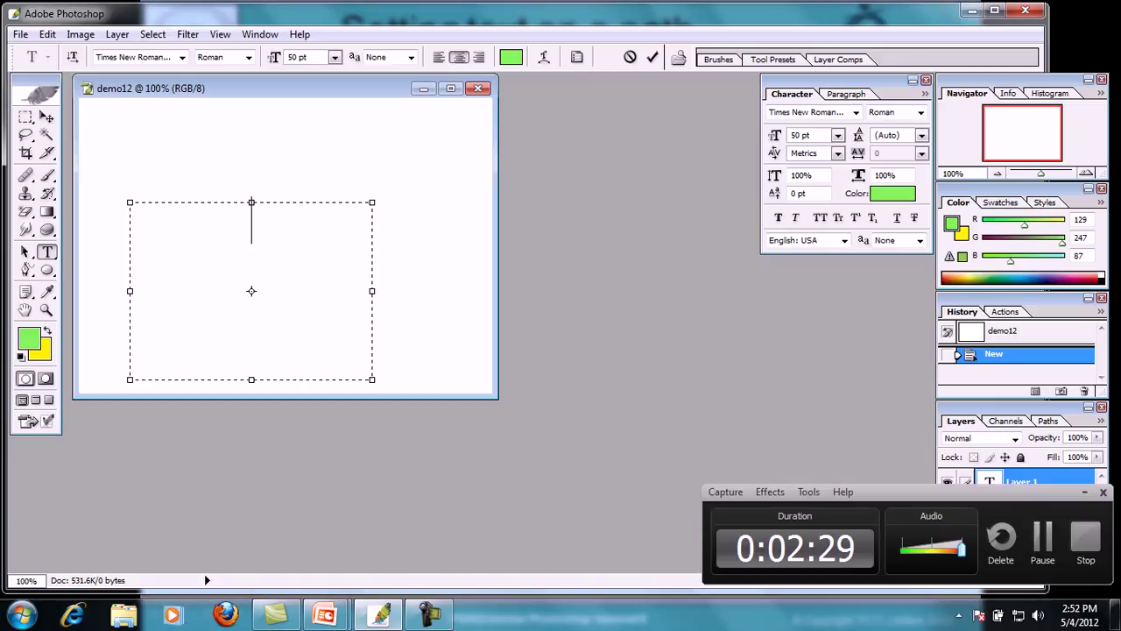
Set the foreground colour to black.
left_click(29, 337)
mouse_move(497, 215)
left_mouse_down()
mouse_move(498, 368)
mouse_move(398, 418)
left_mouse_up()
key("Return")
Enter "this is an example text to be used" in the text box.
type("this is an ")
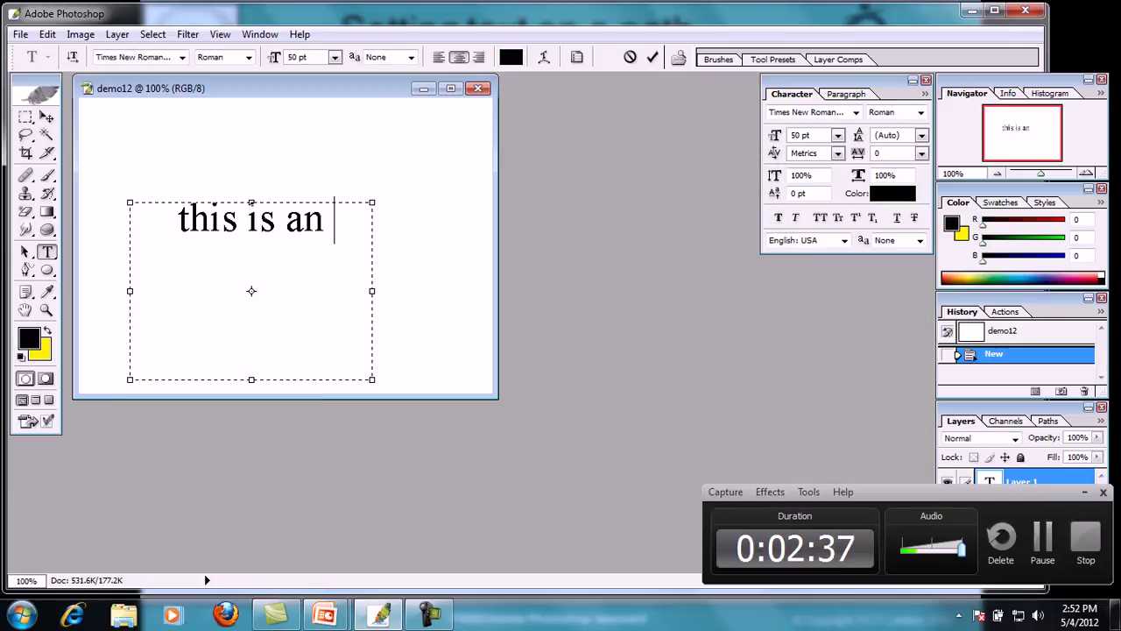
type("ed")
key("BackSpace")
type("xample")
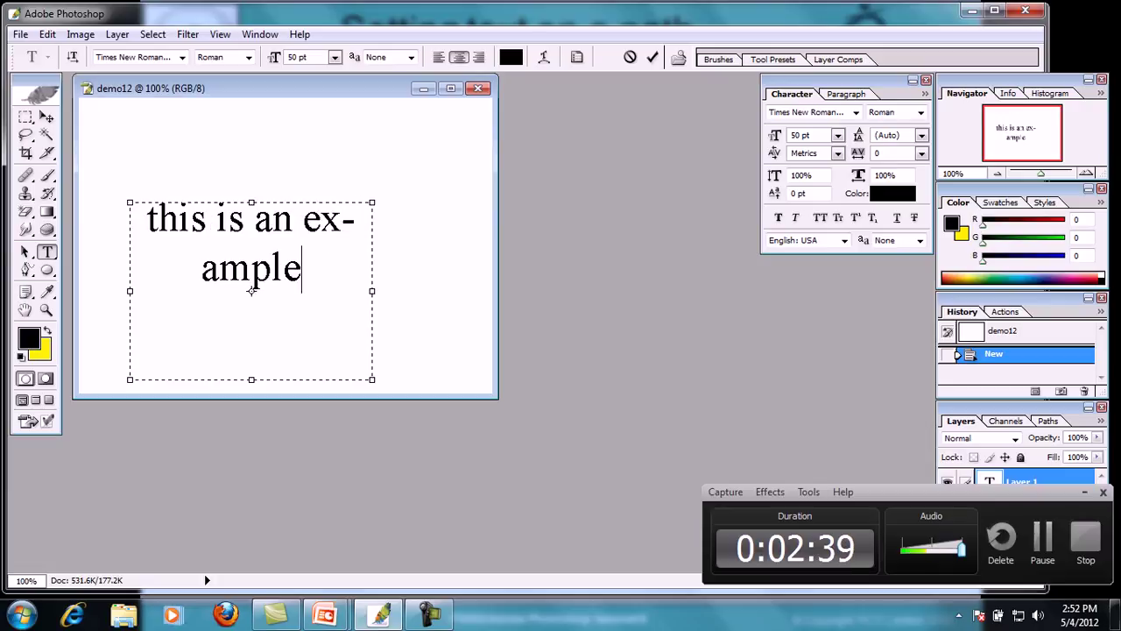
type(" text")
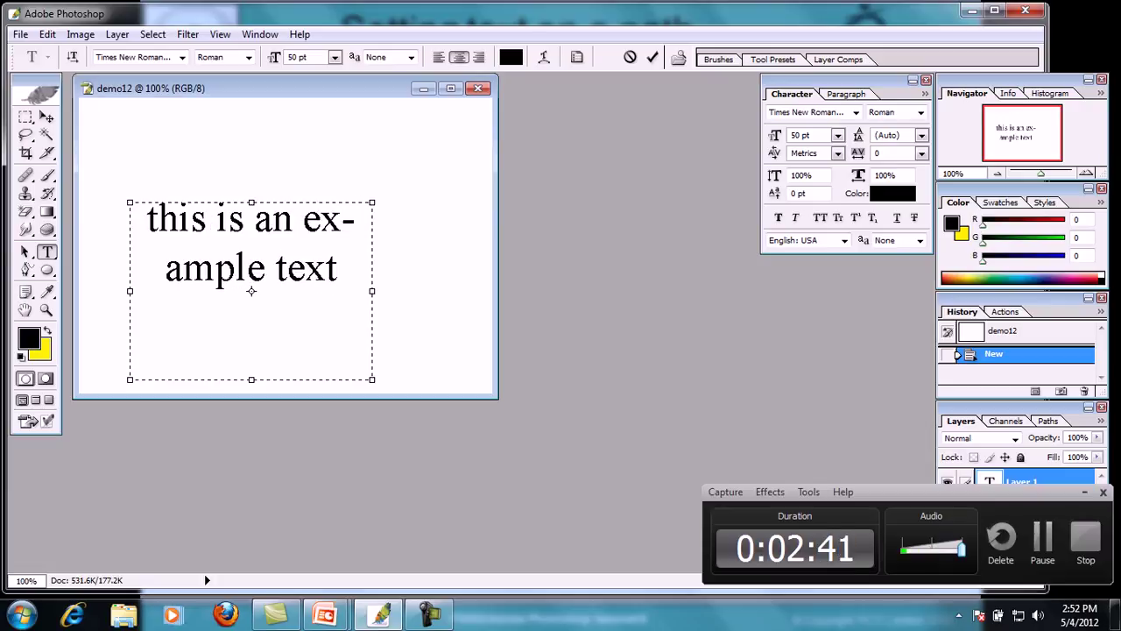
type(" to be used")
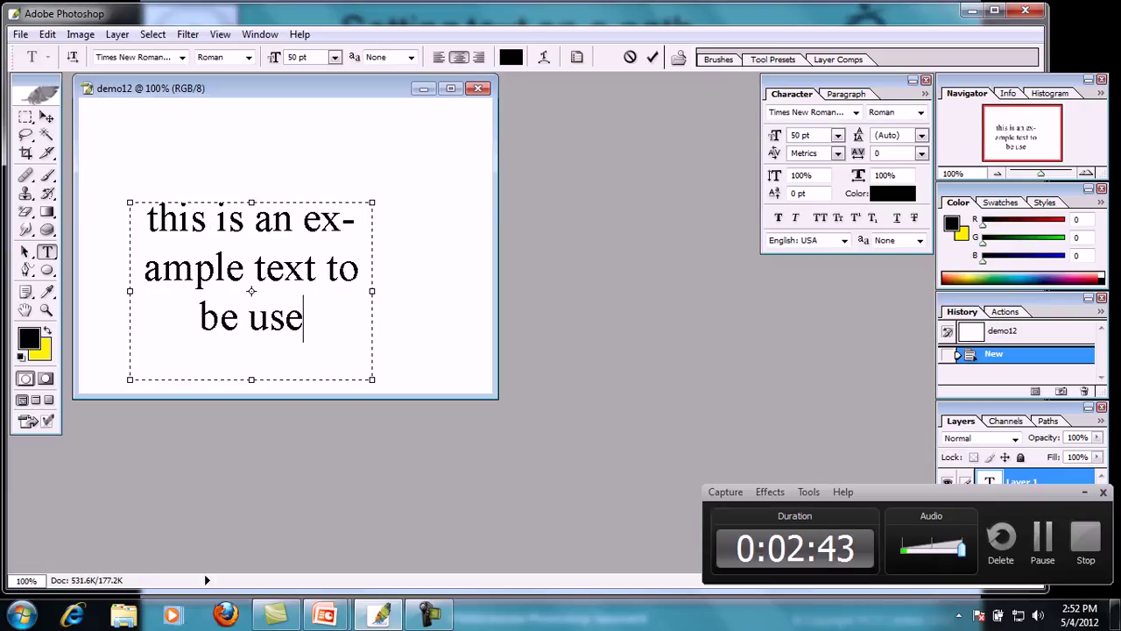
Select all the text in the box and adjust its font size to 38 pt.
key("ctrl+a")
key("ctrl+shift+comma")
key("ctrl+shift+comma")
key("ctrl+shift+comma")
key("ctrl+shift+comma")
key("ctrl+shift+comma")
key("ctrl+shift+comma")
key("ctrl+shift+comma")
key("ctrl+shift+comma")
key("ctrl+shift+comma")
key("ctrl+shift+comma")
key("ctrl+shift+comma")
key("ctrl+shift+comma")
key("ctrl+shift+comma")
key("ctrl+shift+comma")
key("ctrl+shift+comma")
key("ctrl+shift+comma")
key("ctrl+shift+comma")
key("ctrl+shift+comma")
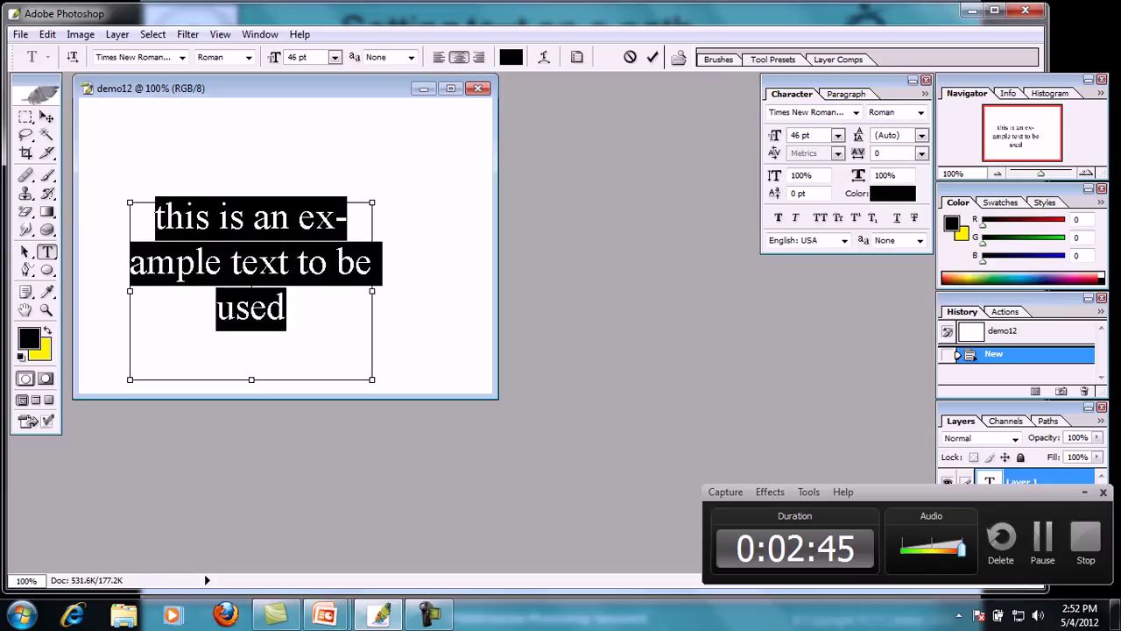
key("ctrl+shift+period")
key("ctrl+shift+period")
key("ctrl+shift+period")
key("ctrl+shift+period")
key("ctrl+shift+period")
key("ctrl+shift+period")
key("ctrl+shift+period")
key("ctrl+shift+period")
key("ctrl+shift+period")
key("ctrl+shift+period")
key("ctrl+shift+period")
key("ctrl+shift+period")
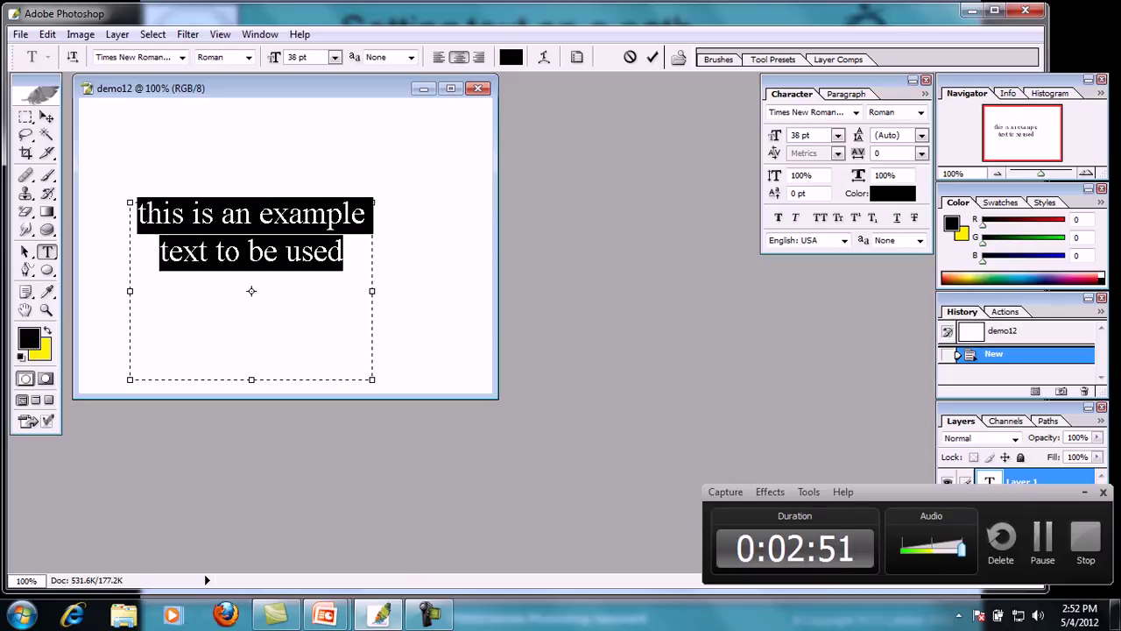
Try left alignment for the paragraph, settle on right alignment, and colour the text bright red.
key("ctrl+shift+l")
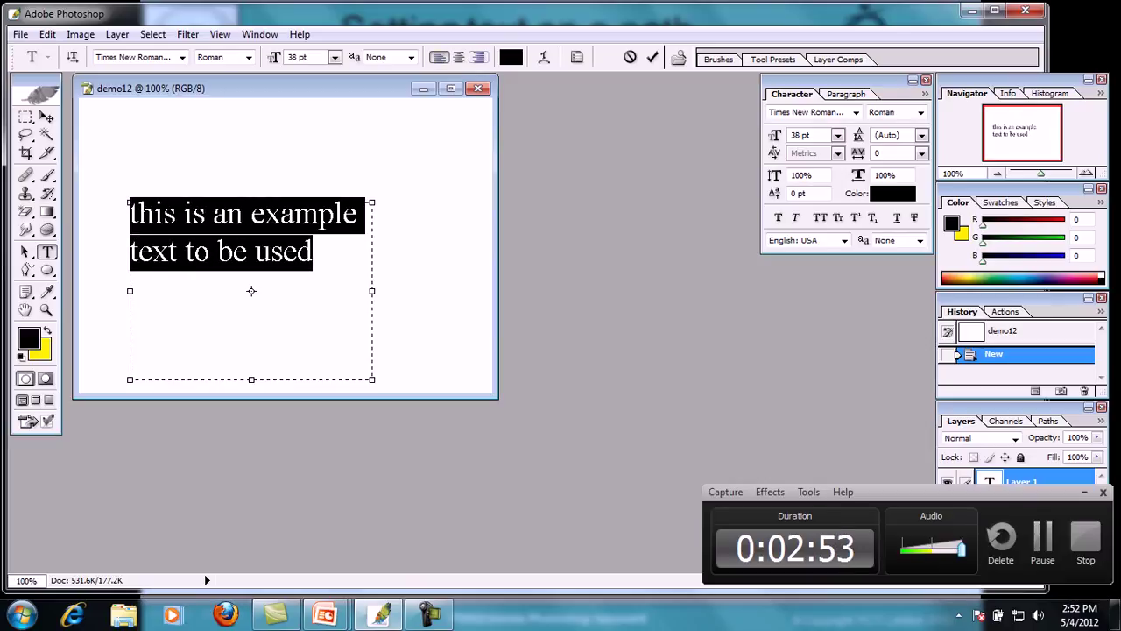
key("ctrl+shift+r")
left_click(511, 57)
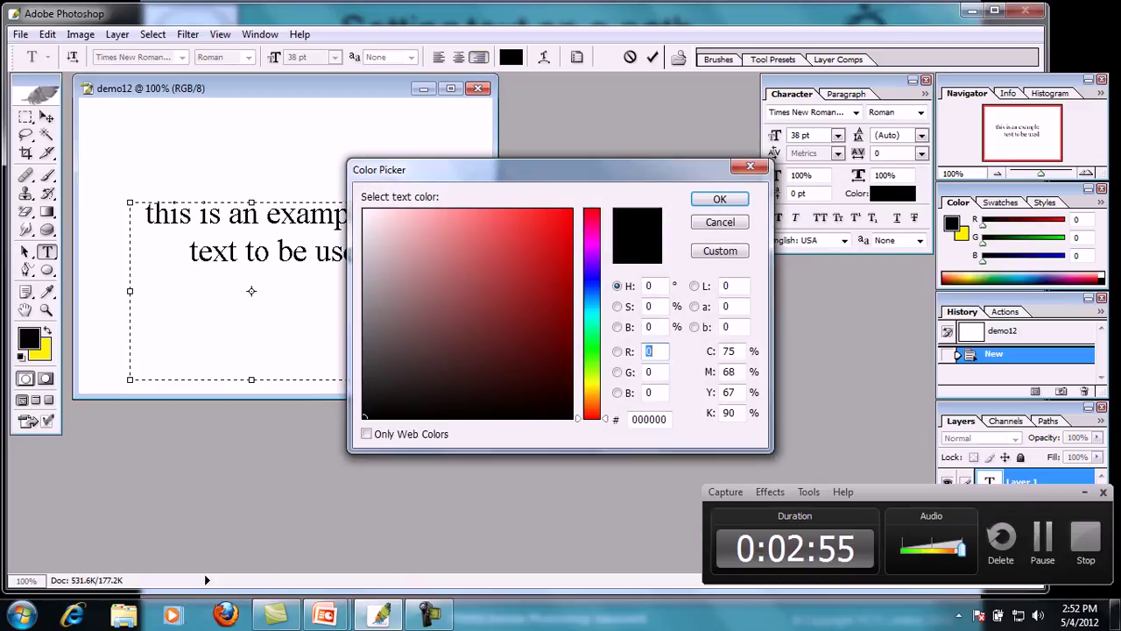
left_click(550, 226)
left_click(719, 198)
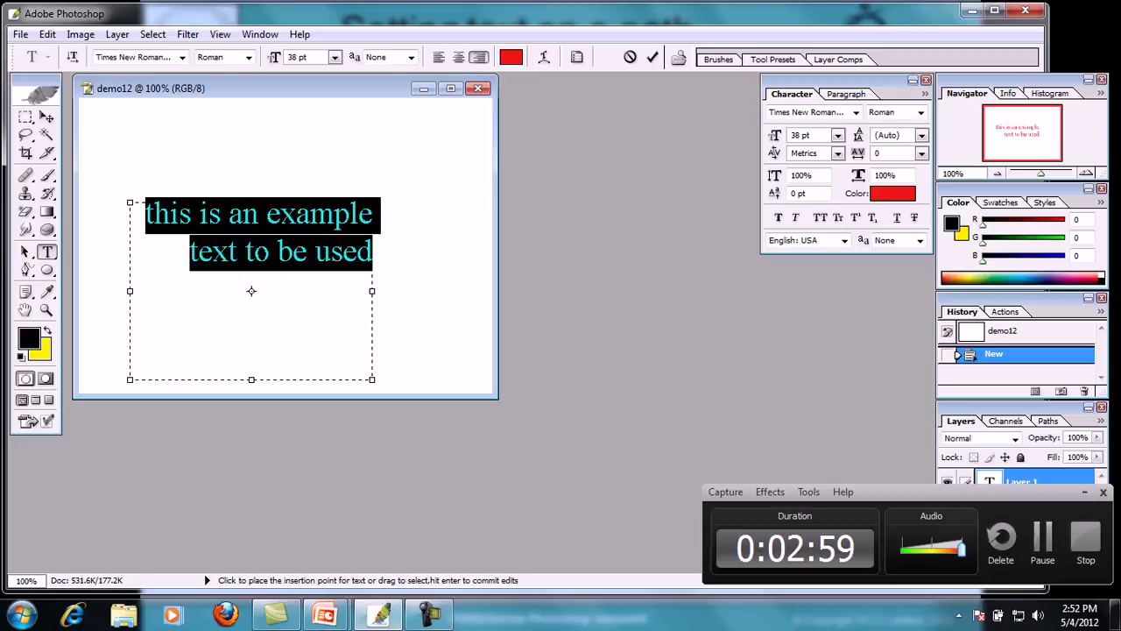
left_click(316, 253)
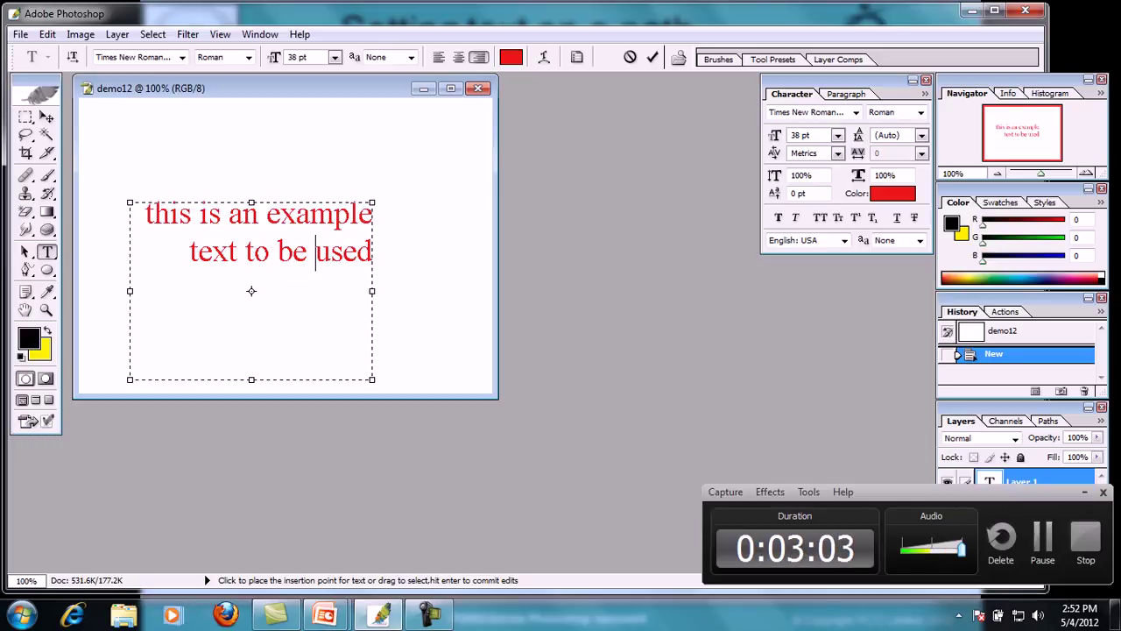
Preview the Warp Text styles on the example text, from Arc through Arc Lower, Arc Upper and Bulge to Flag.
left_click(543, 57)
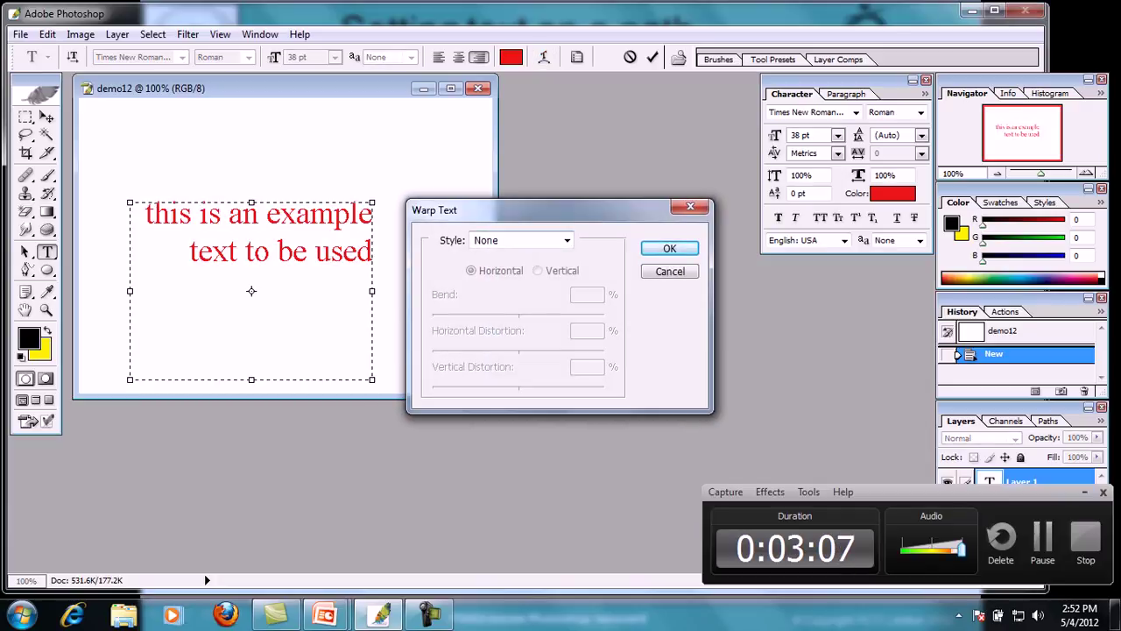
left_click(566, 240)
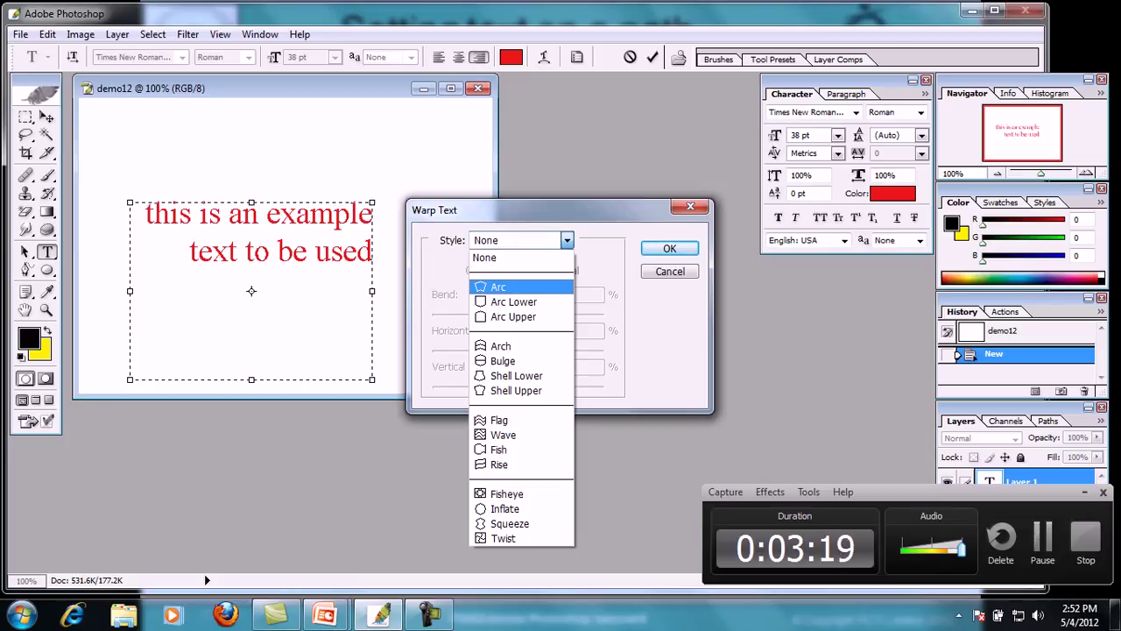
key("Return")
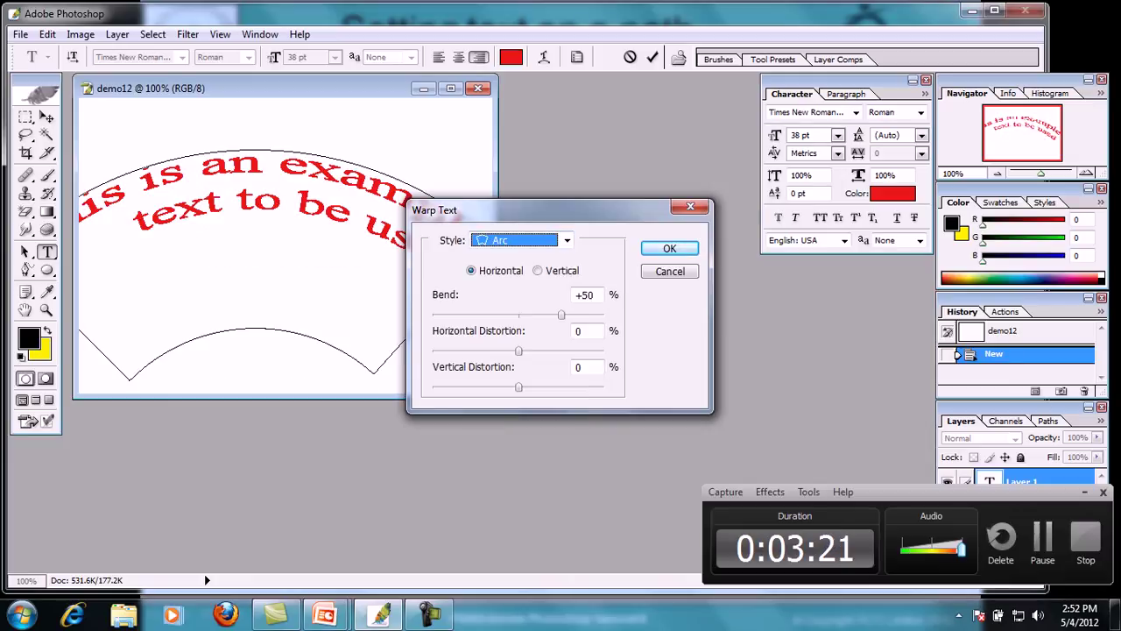
key("Down")
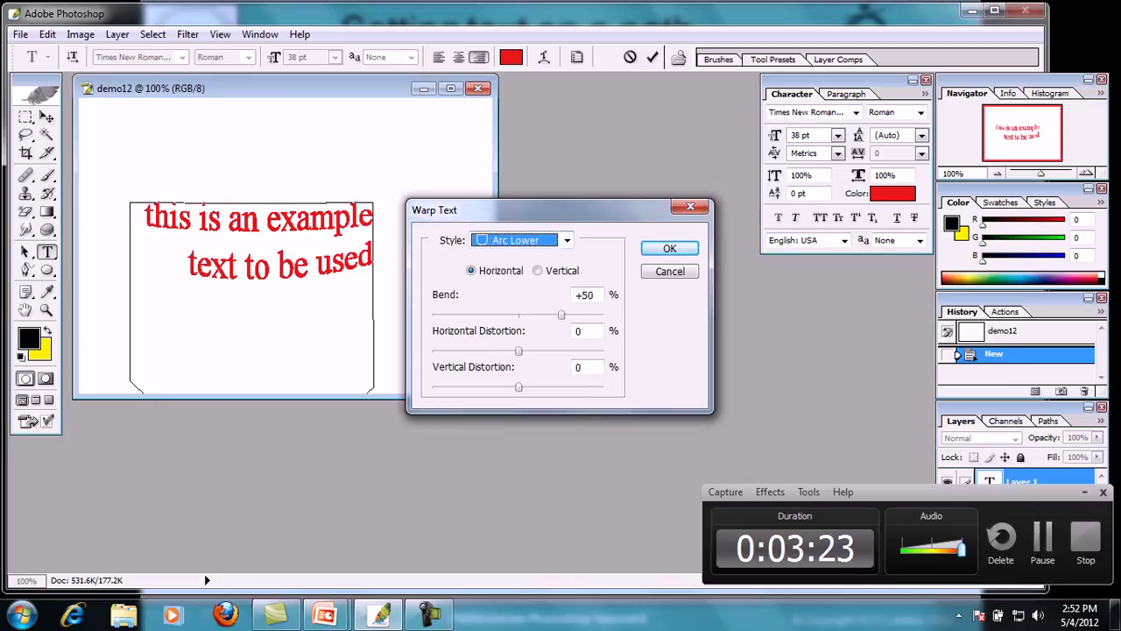
key("Down")
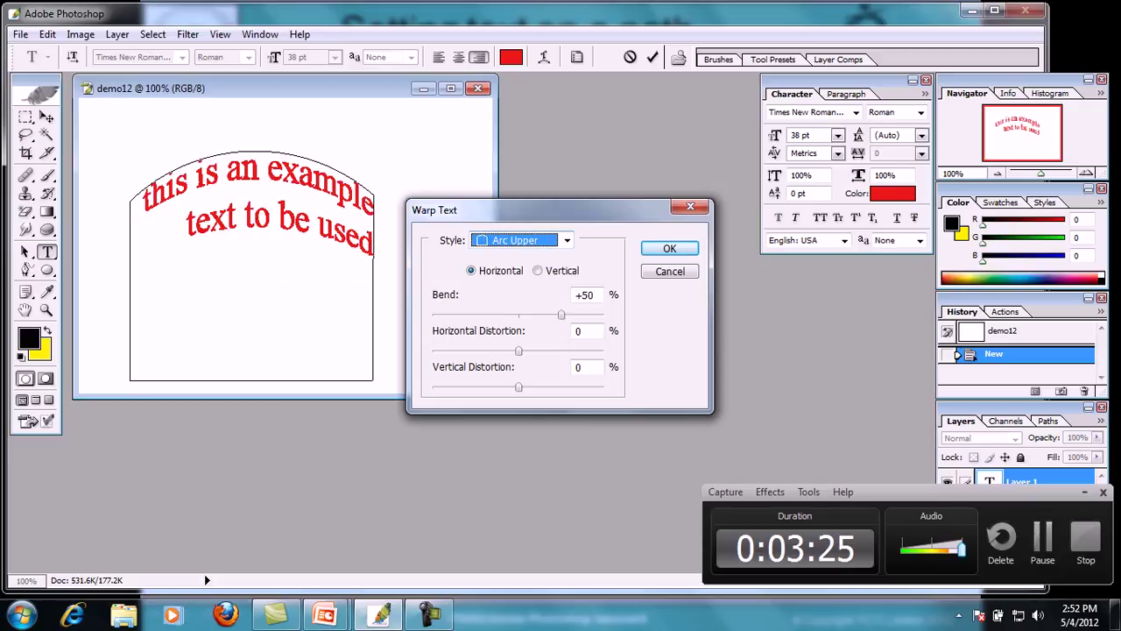
key("Down")
key("Down")
key("Down")
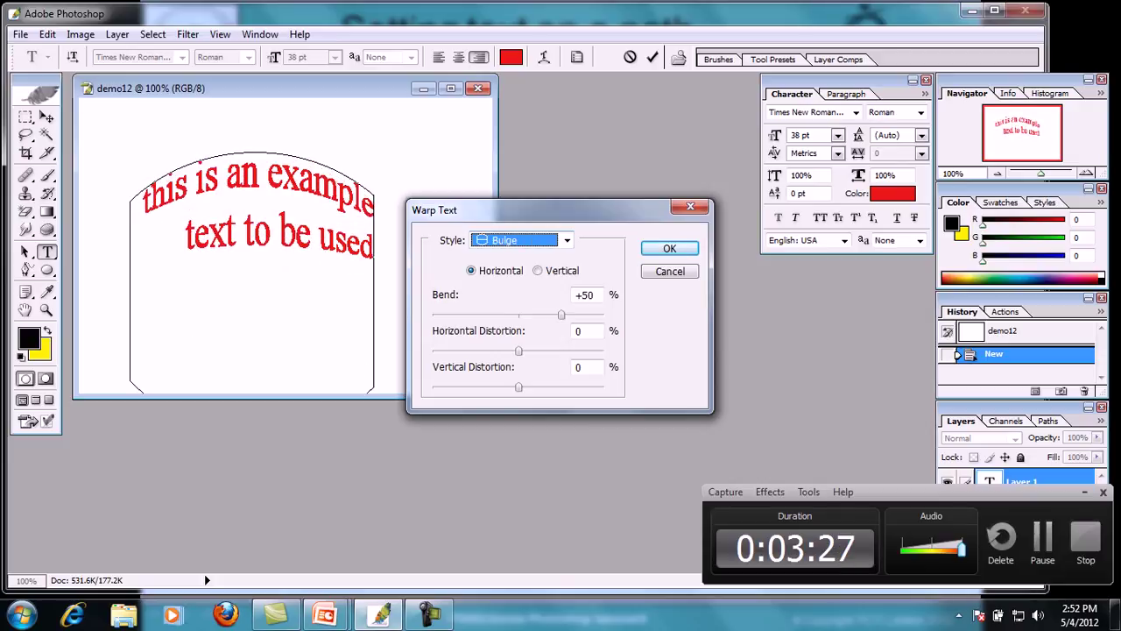
key("Down")
key("Down")
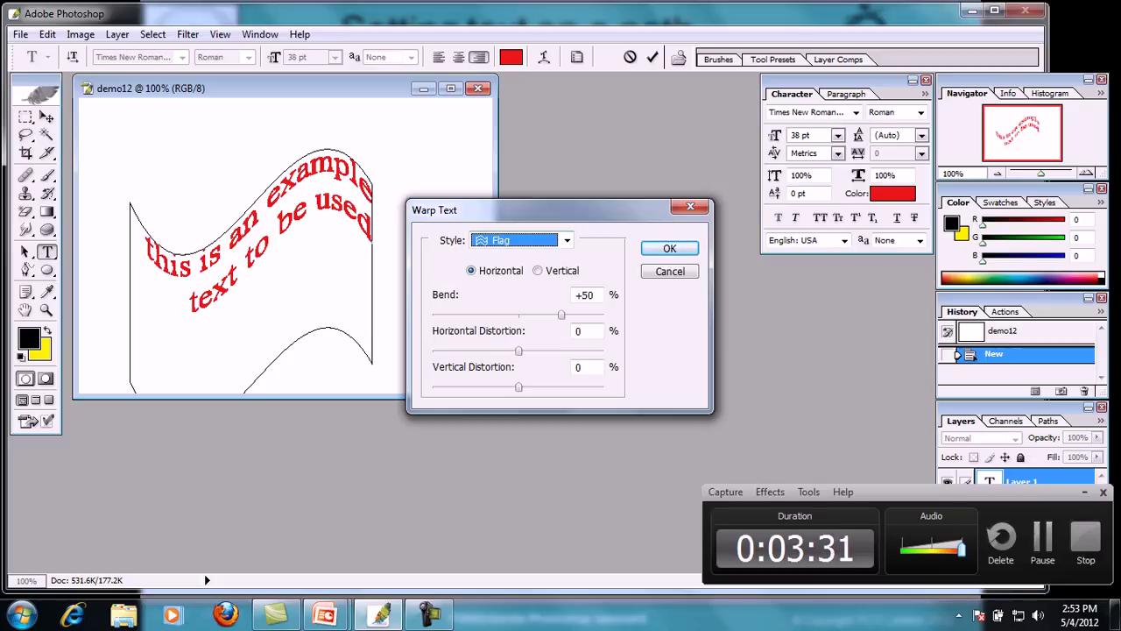
Apply the Rise warp style with vertical orientation and move the warp dialog clear of the text.
key("alt+Down")
key("Down")
key("Down")
key("Down")
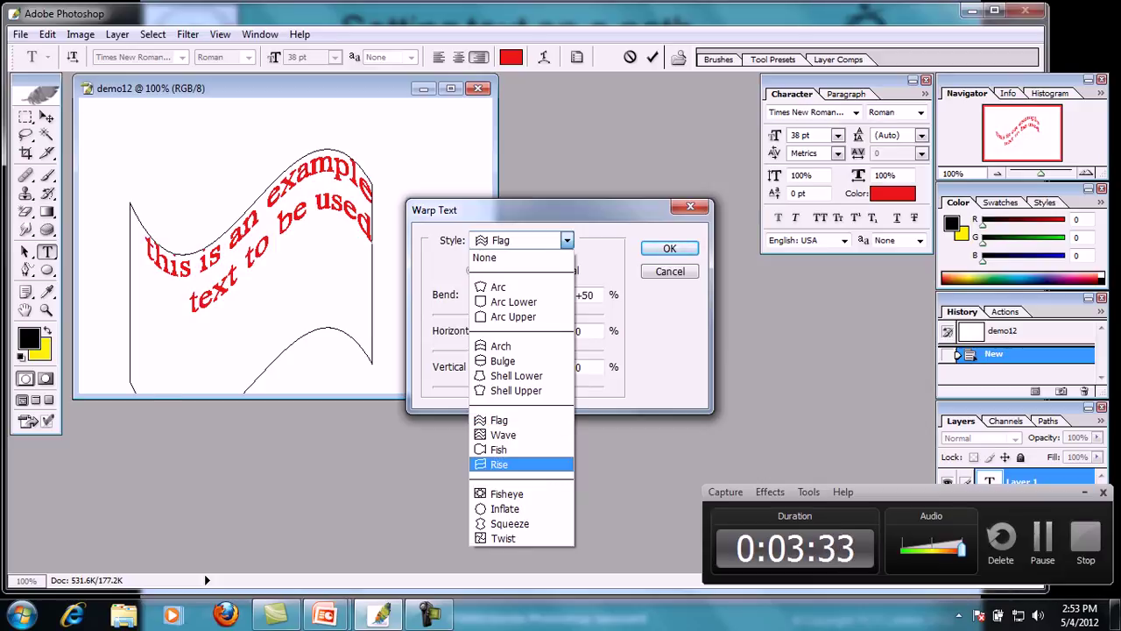
key("Return")
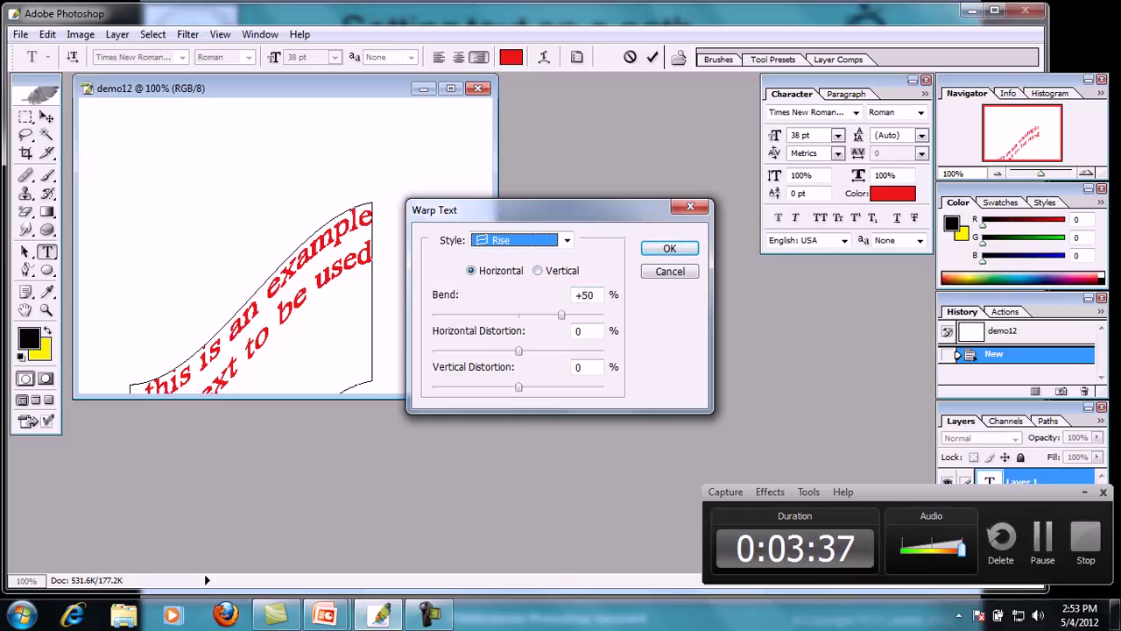
key("Tab")
key("Down")
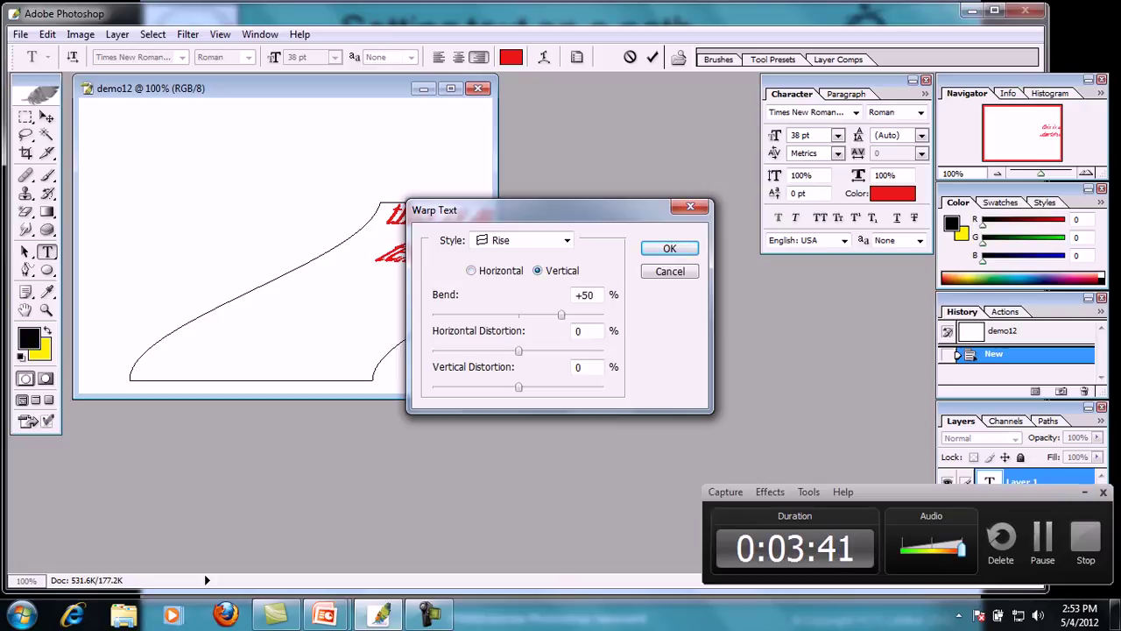
left_click_drag(532, 210, 701, 178)
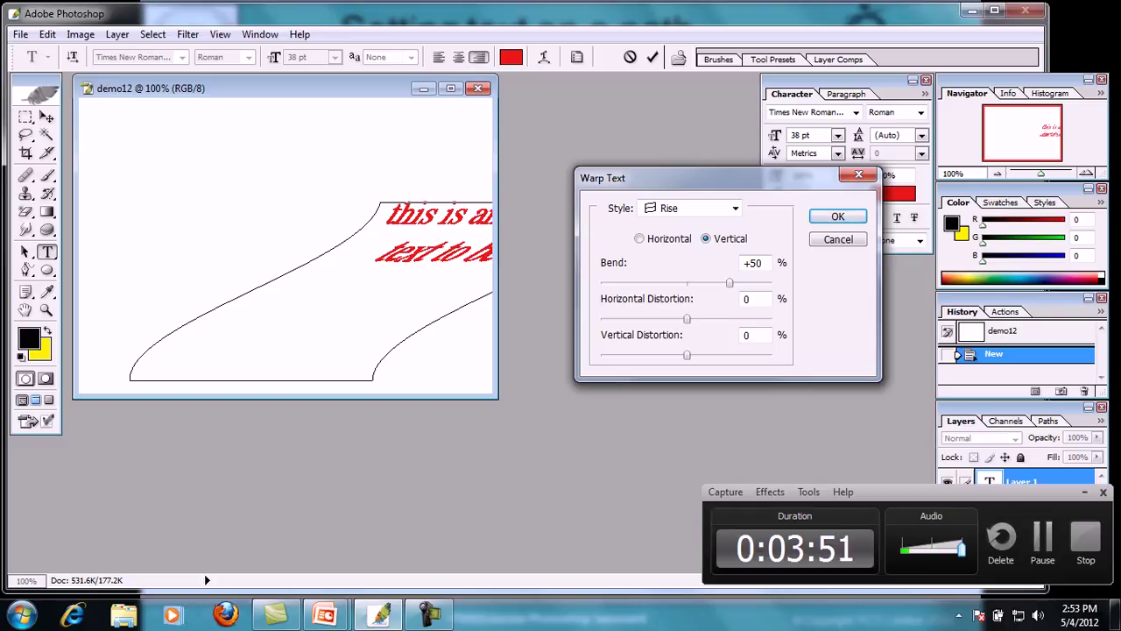
Cancel the text warp and discard the uncommitted text layer.
key("Tab")
key("Tab")
key("Tab")
key("Escape")
key("Escape")
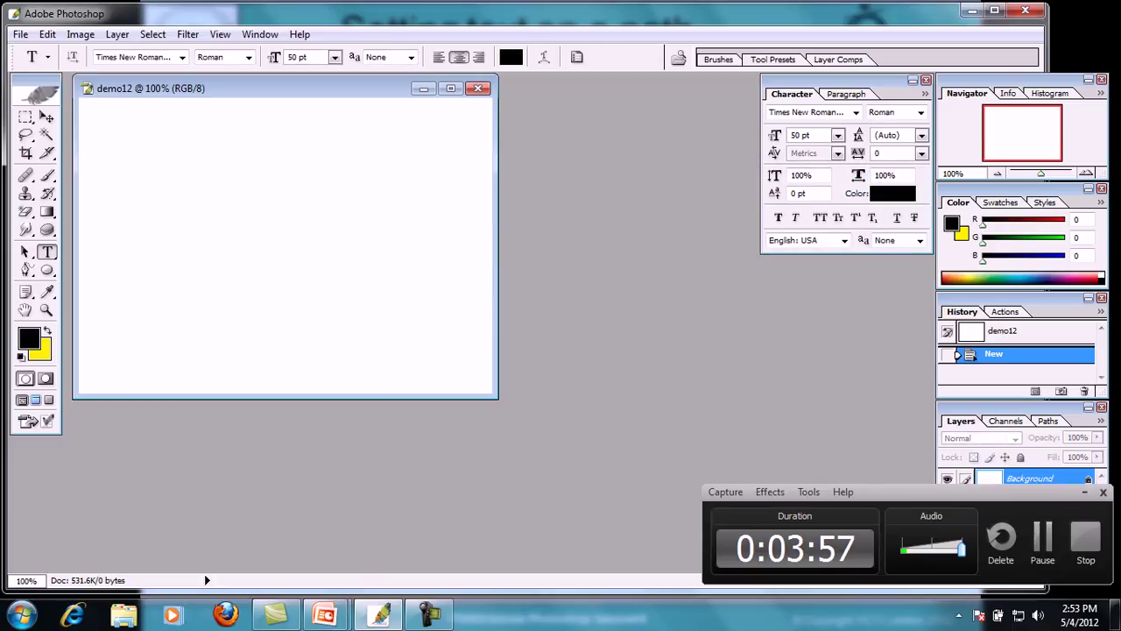
key("Tab")
key("Tab")
key("Tab")
key("Tab")
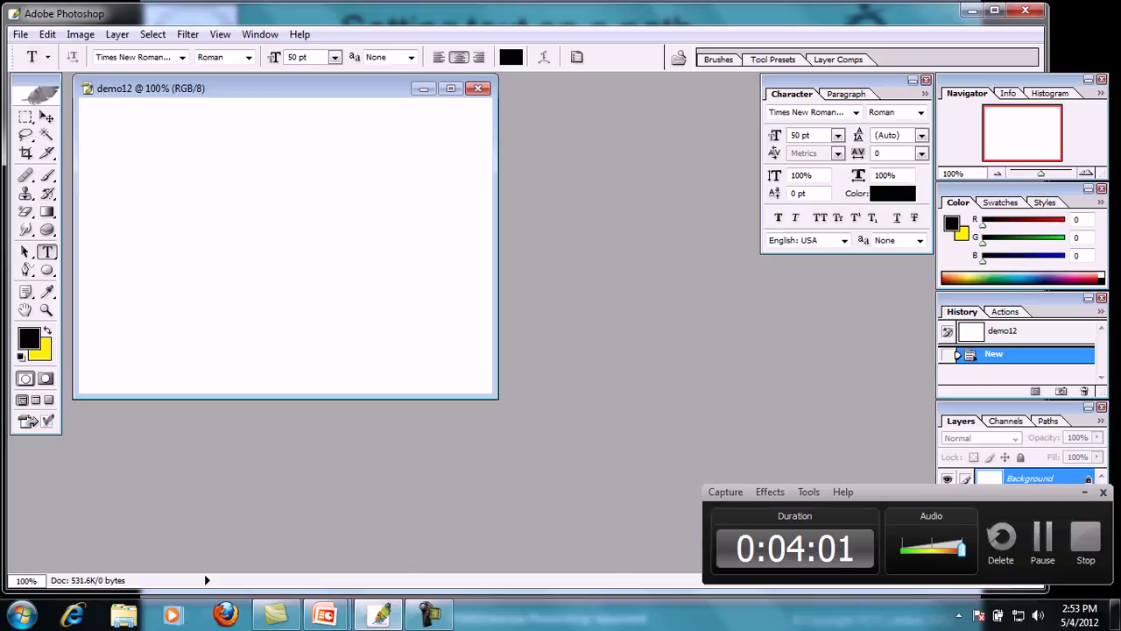
Cycle through the screen modes and keep the document in full screen mode with the menu bar.
key("f")
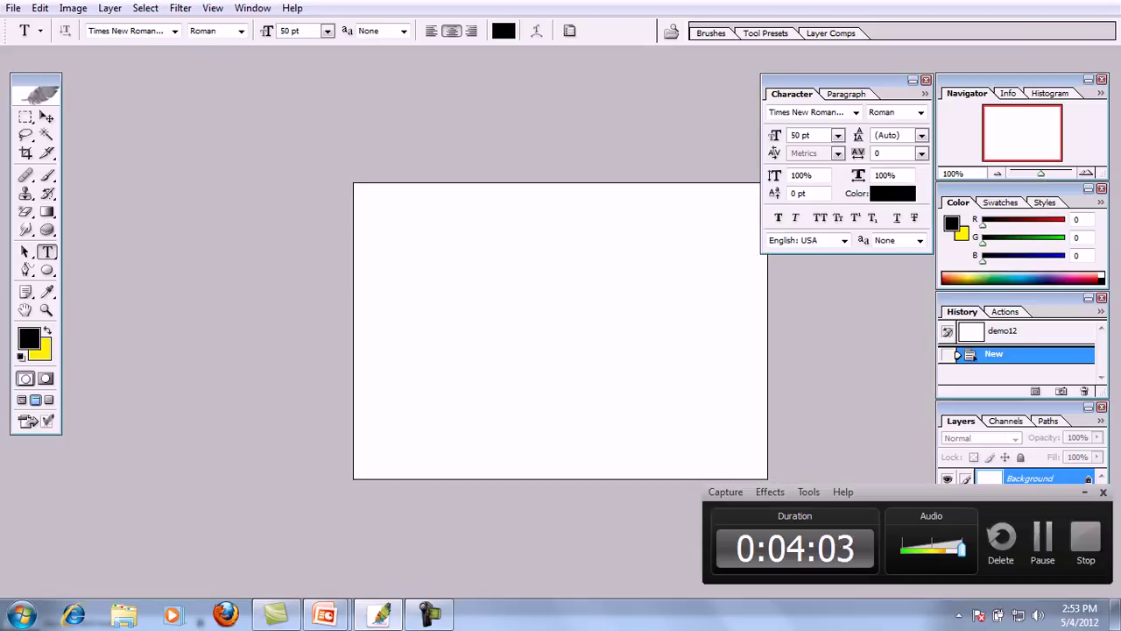
key("f")
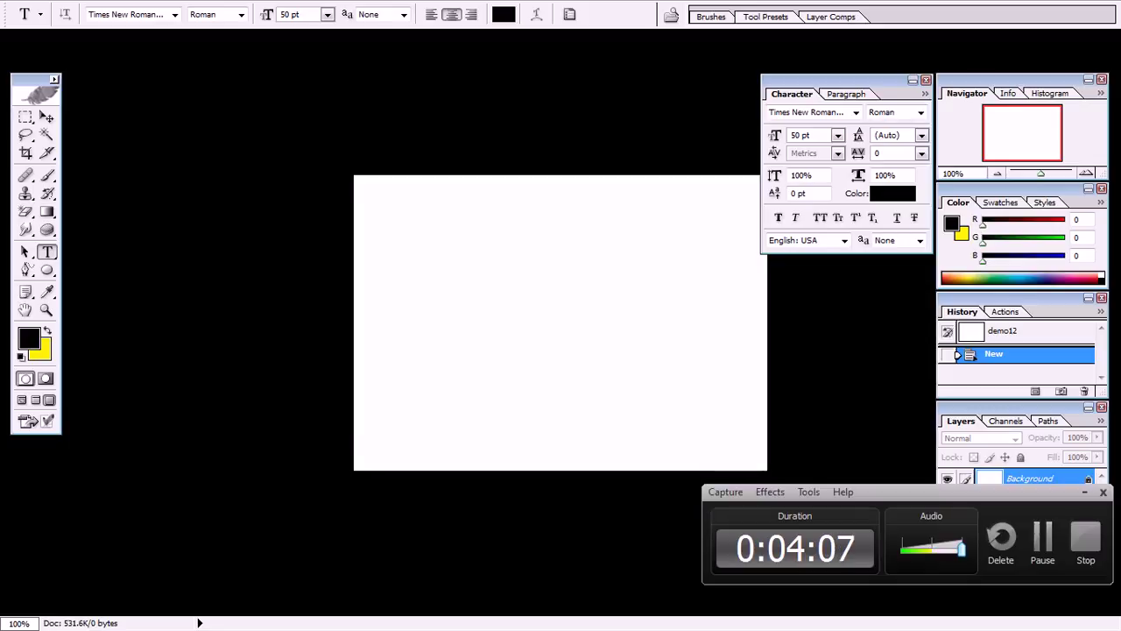
key("shift+f")
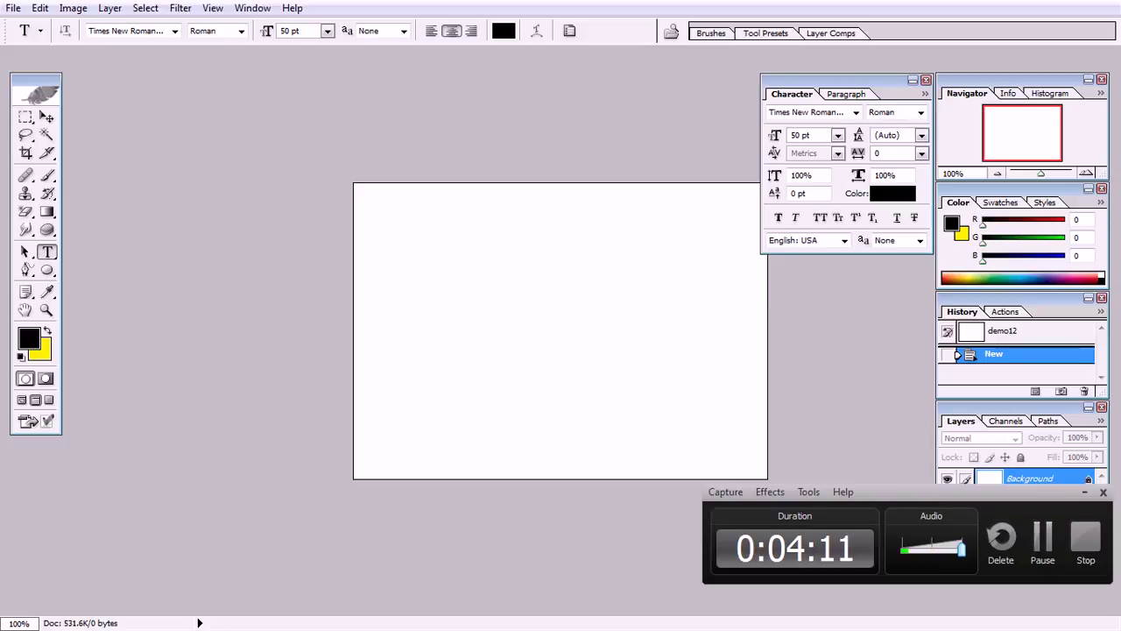
key("f")
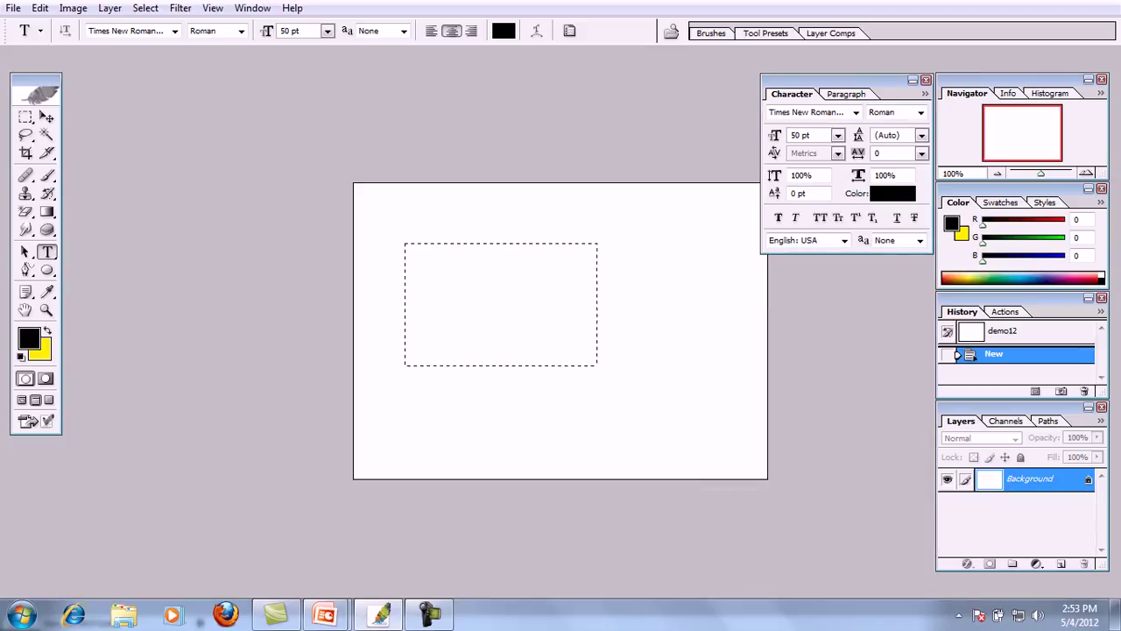
Draw a paragraph text box in the upper-left area of the canvas and enter "this is an" in it.
left_click_drag(597, 365, 598, 367)
type("rg")
key("BackSpace")
key("BackSpace")
type("thios")
key("BackSpace")
key("BackSpace")
key("BackSpace")
type("s is an ")
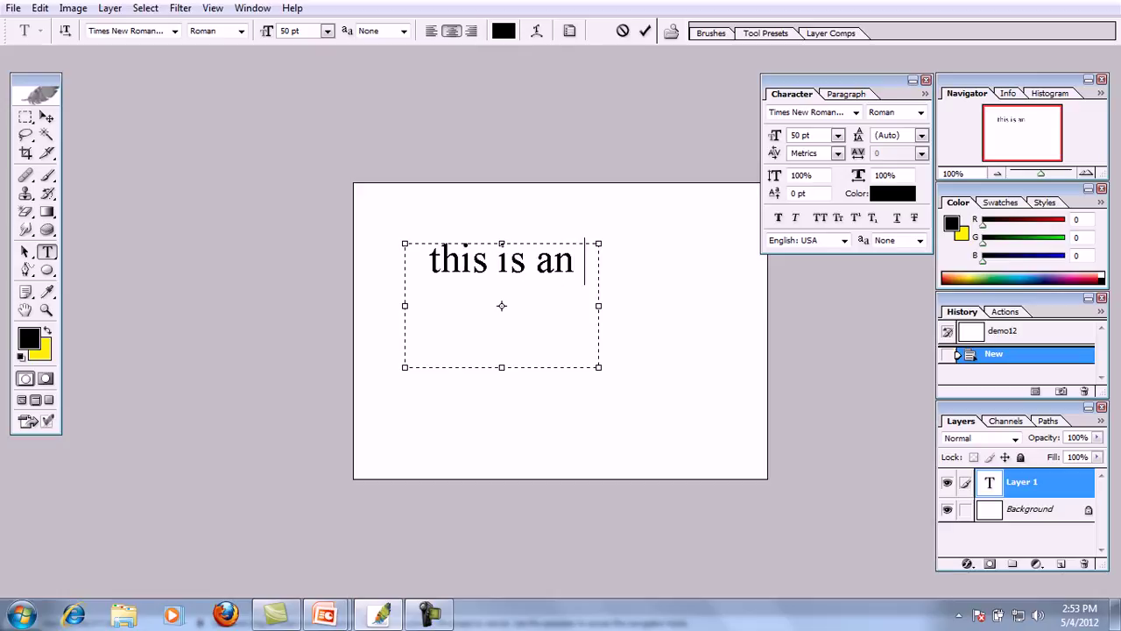
Complete the paragraph text with the word "example", correcting the misspellings.
type("exmasple")
key("BackSpace")
key("BackSpace")
key("BackSpace")
key("BackSpace")
type("mple")
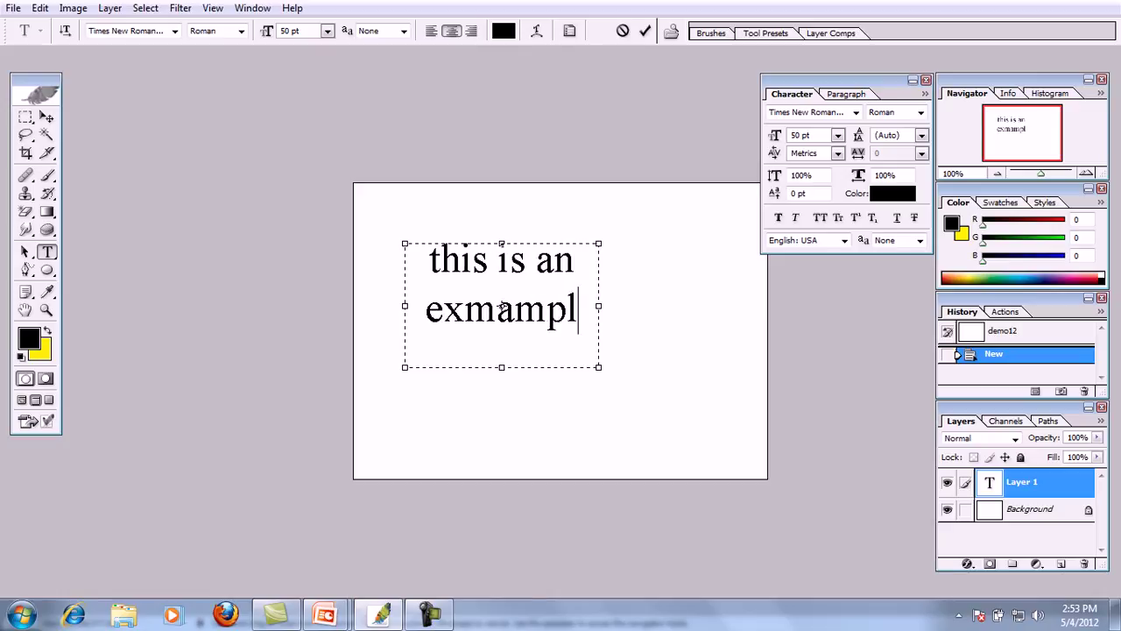
key("BackSpace")
key("BackSpace")
key("BackSpace")
key("BackSpace")
key("BackSpace")
key("BackSpace")
key("BackSpace")
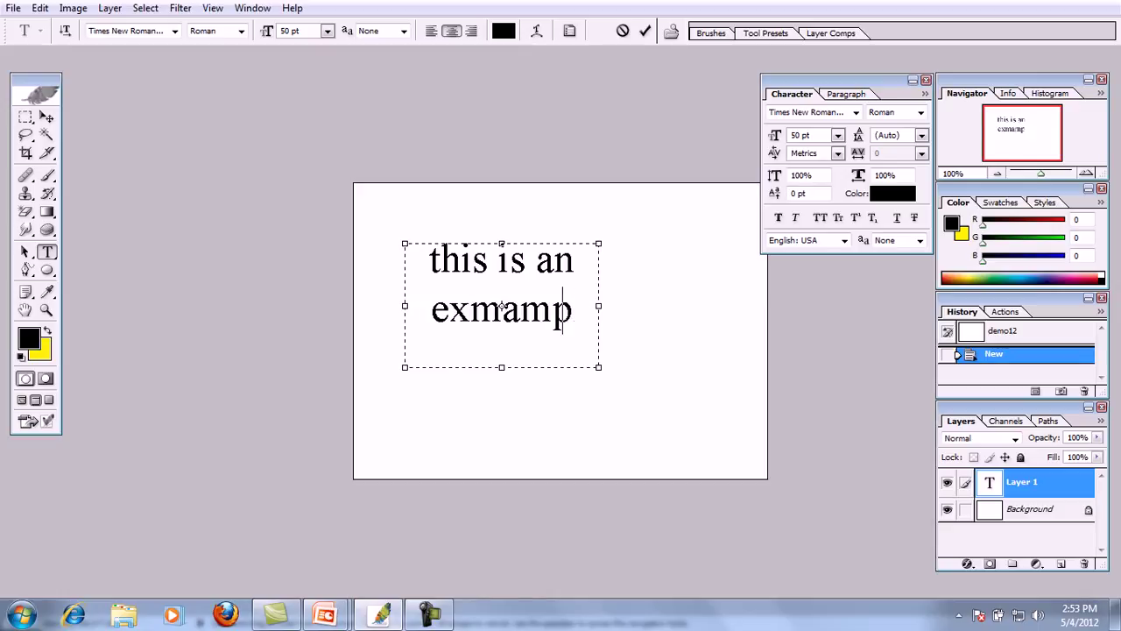
type("xample")
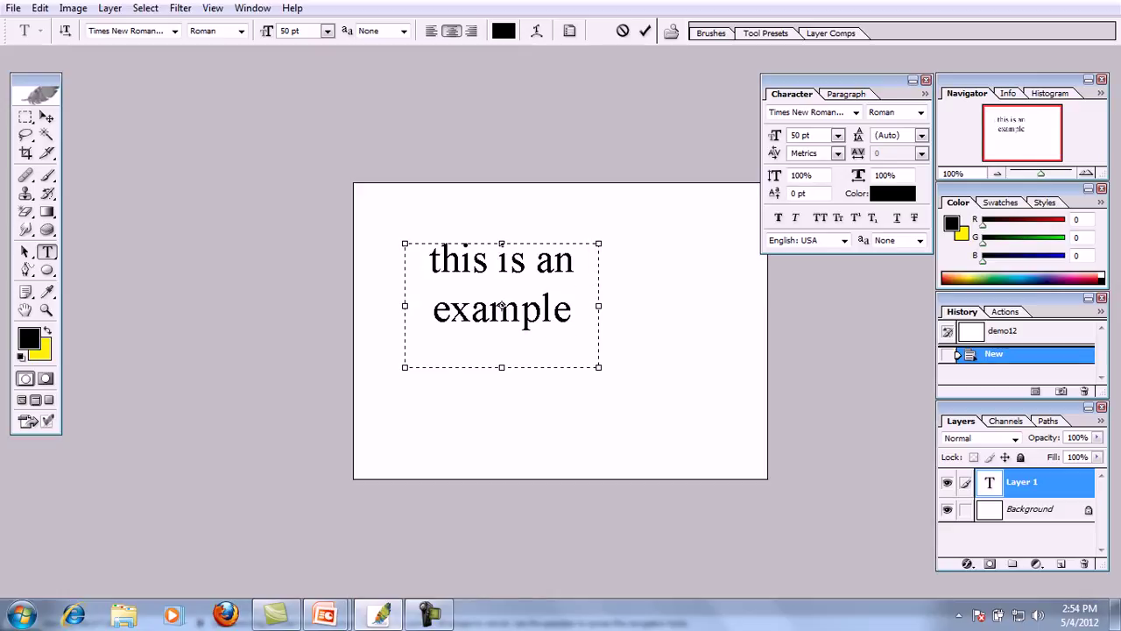
Warp the whole text with the Twist style at +50% bend, after trying Fisheye, and commit the text layer.
key("ctrl+a")
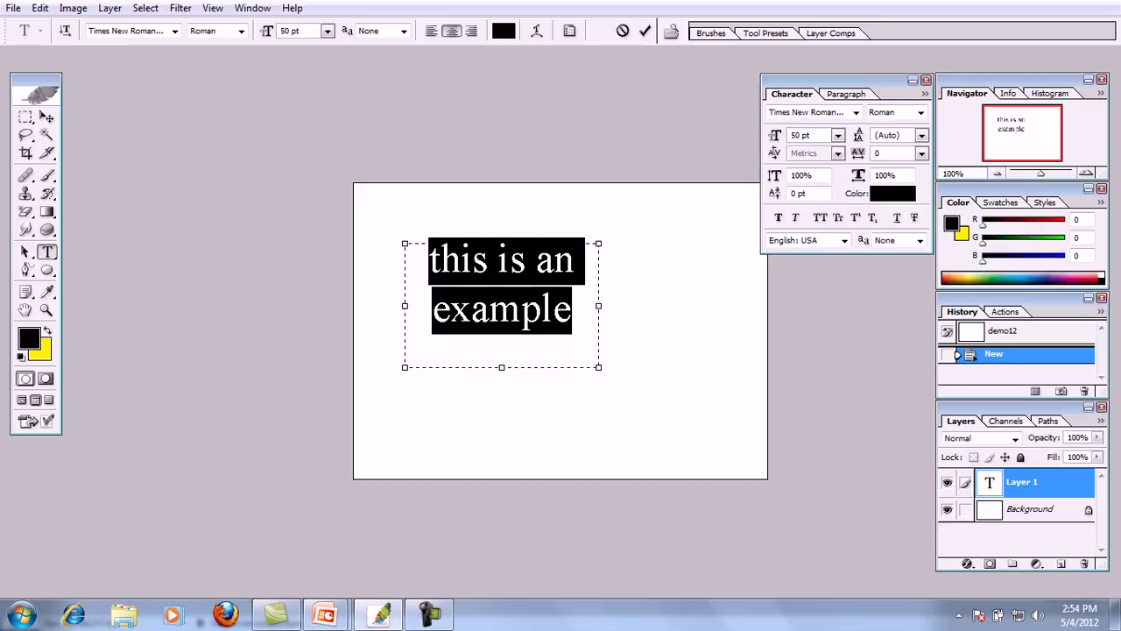
left_click(538, 31)
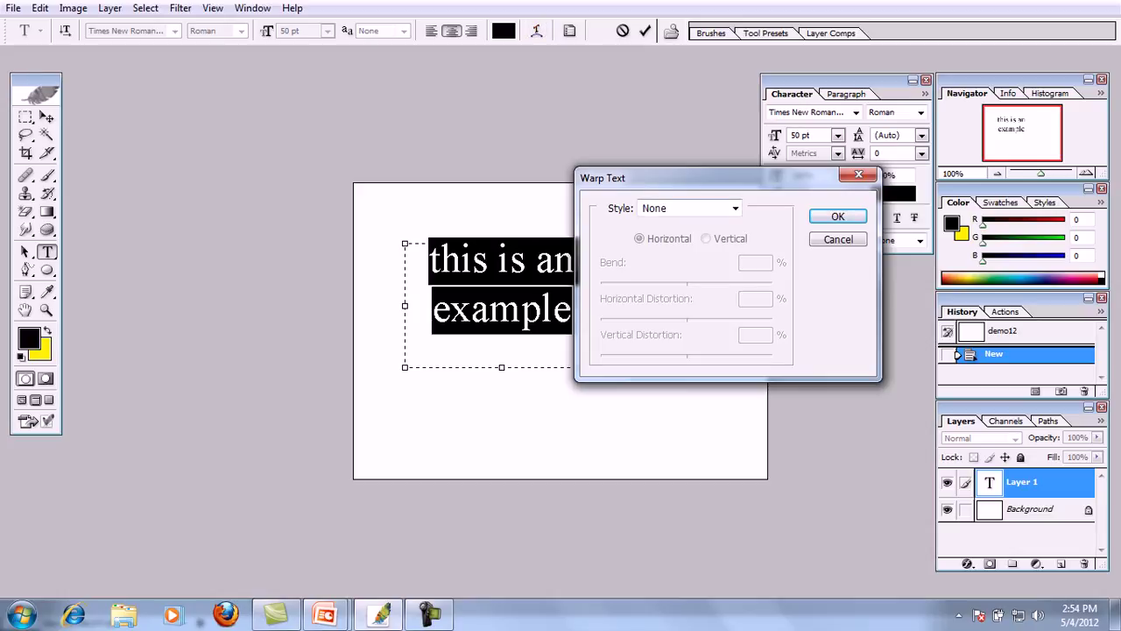
left_click(689, 207)
left_click(675, 462)
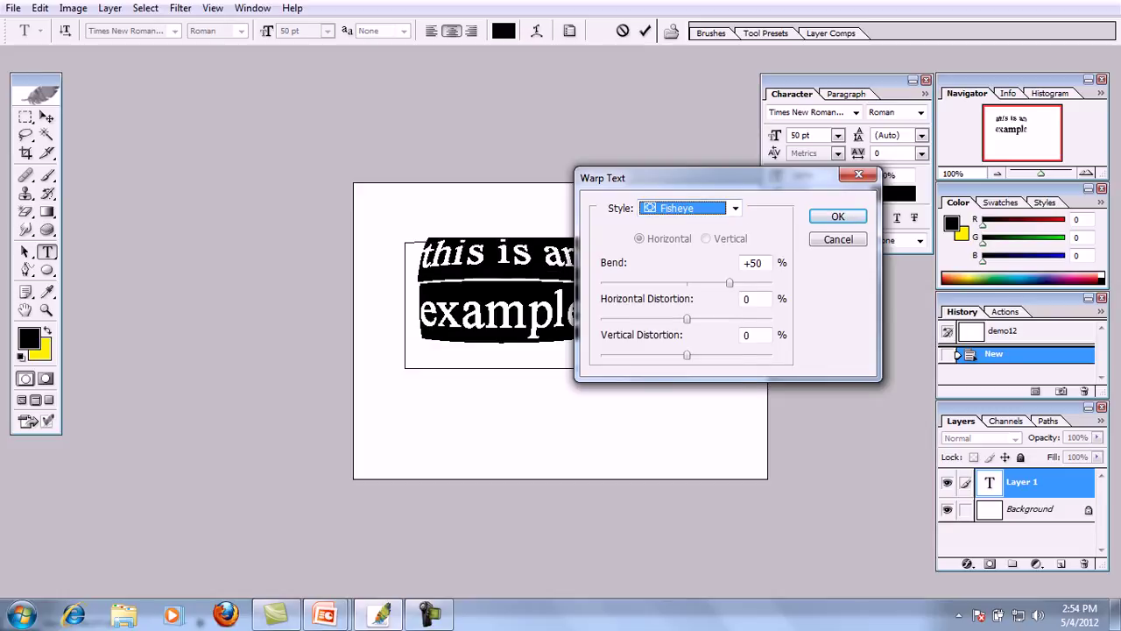
left_click(690, 208)
key("Return")
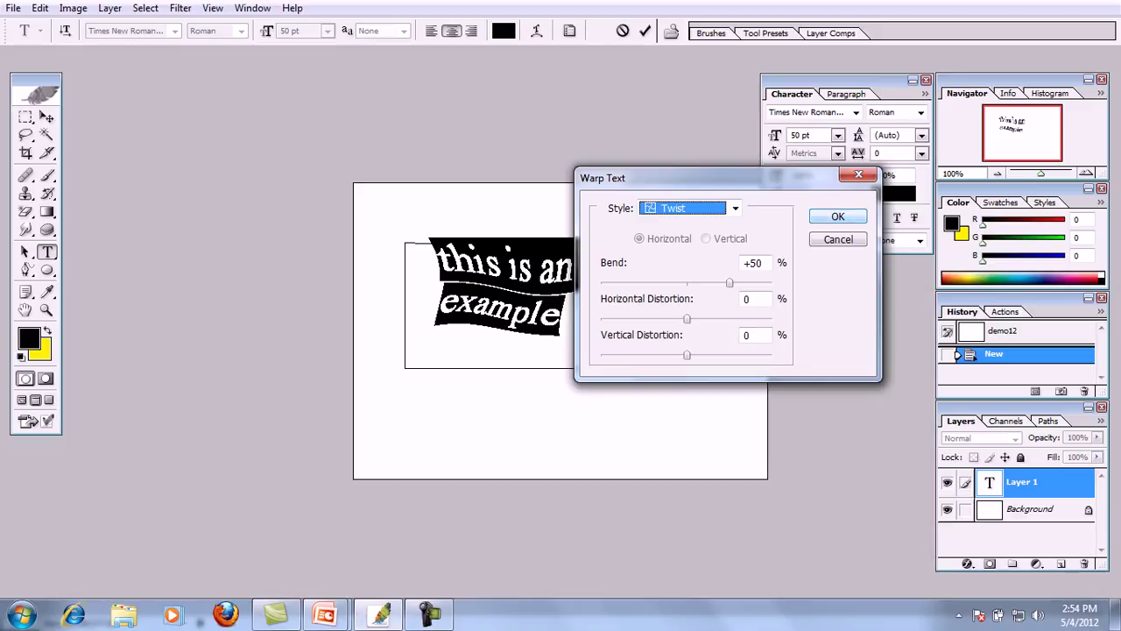
key("Return")
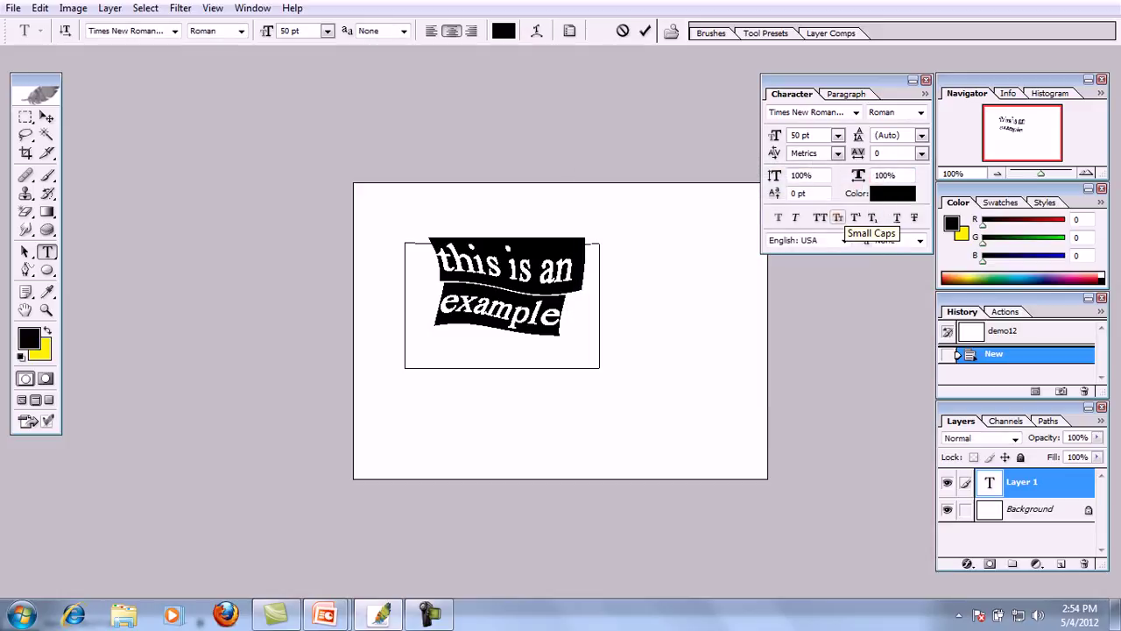
key("ctrl+Return")
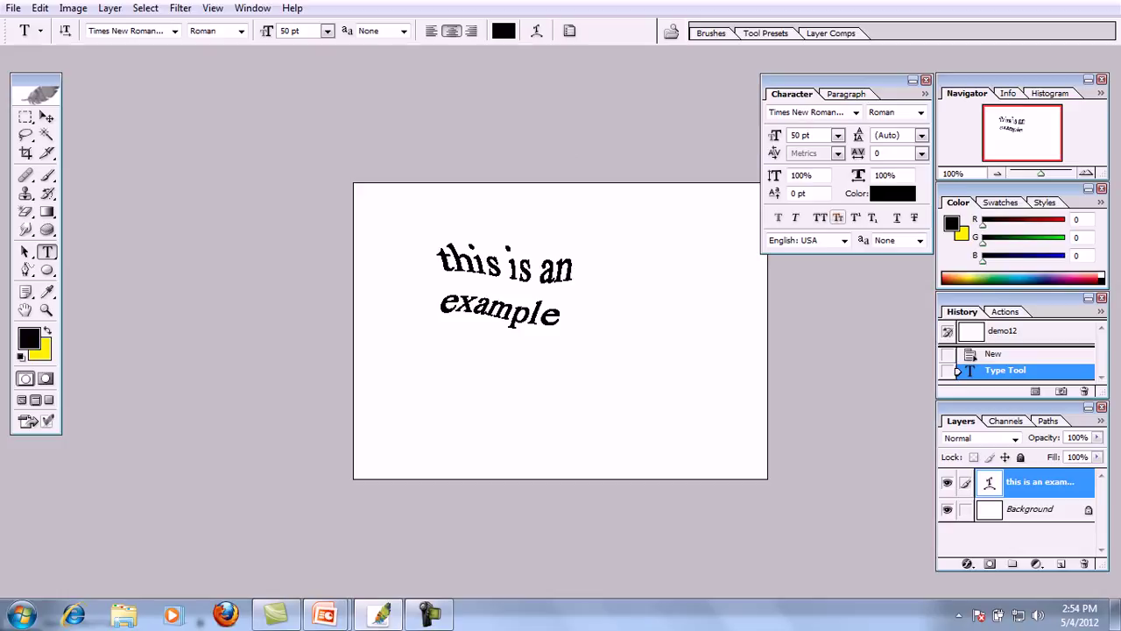
Free-transform the warped text: move it toward the canvas centre, rotate it about -0.7°, and reduce its height to about 92%.
key("ctrl+t")
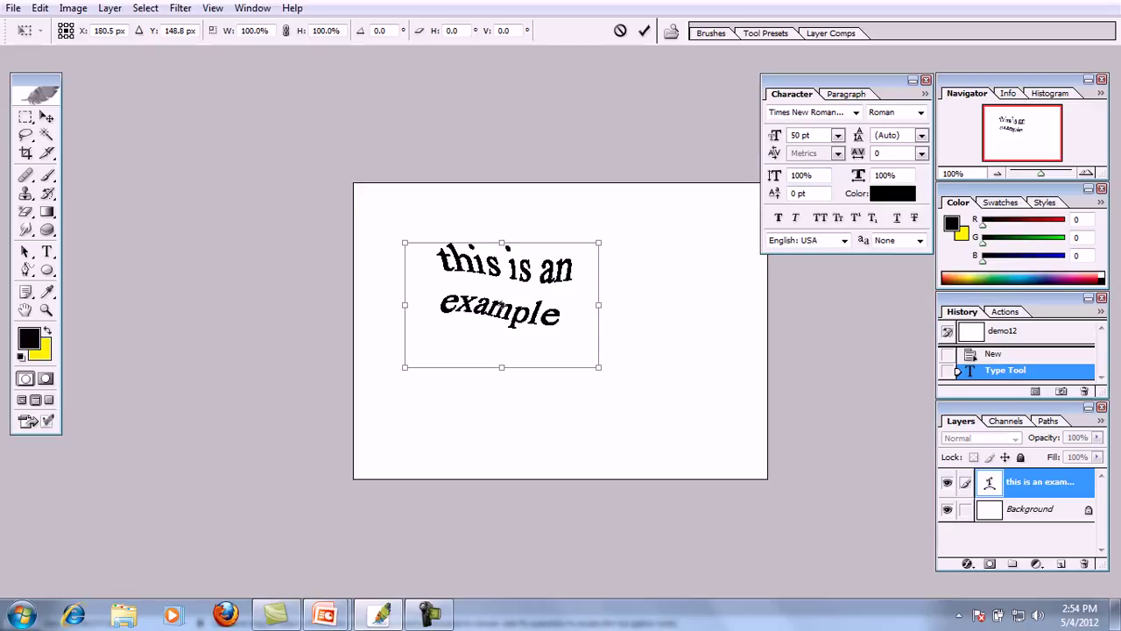
left_click_drag(504, 289, 532, 329)
mouse_move(642, 272)
left_mouse_down()
mouse_move(618, 244)
mouse_move(641, 270)
left_mouse_up()
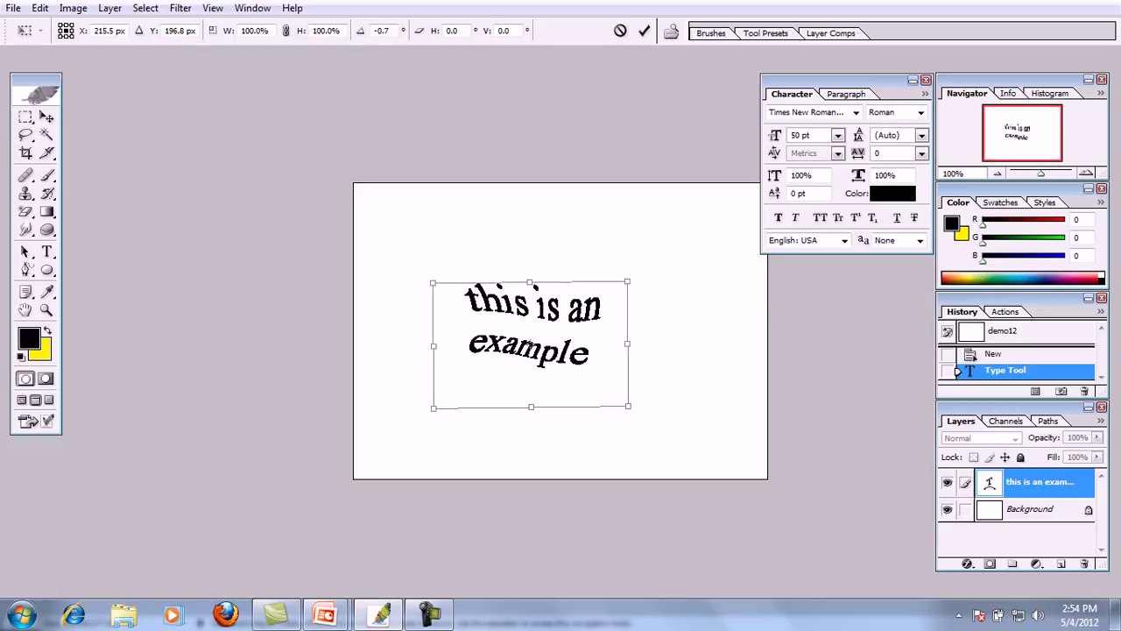
left_click_drag(534, 287, 518, 397)
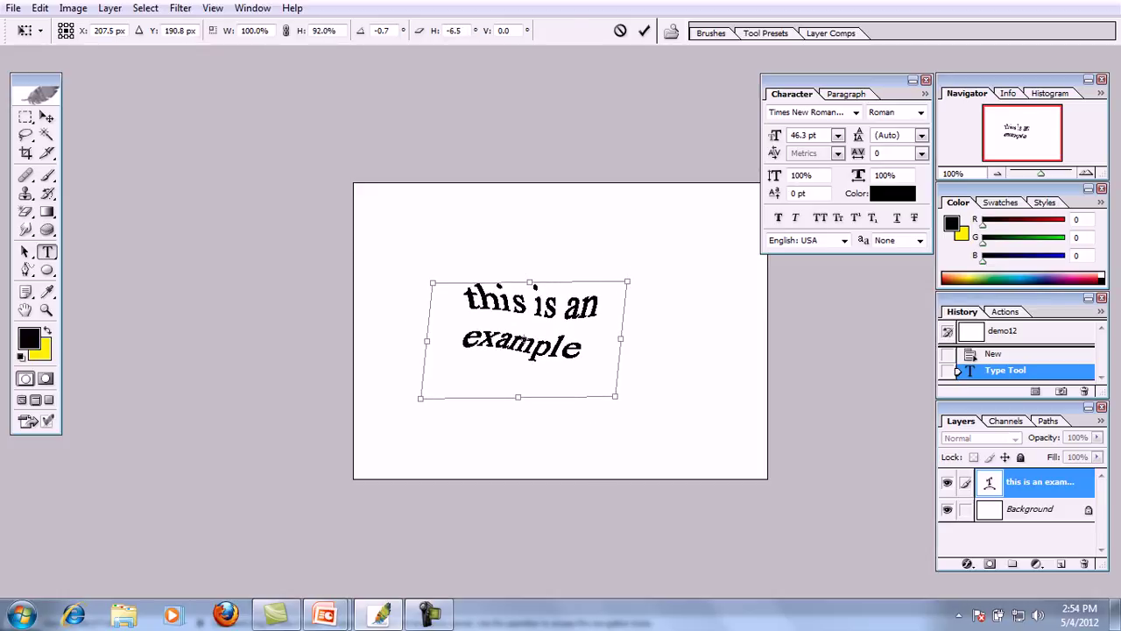
key("Return")
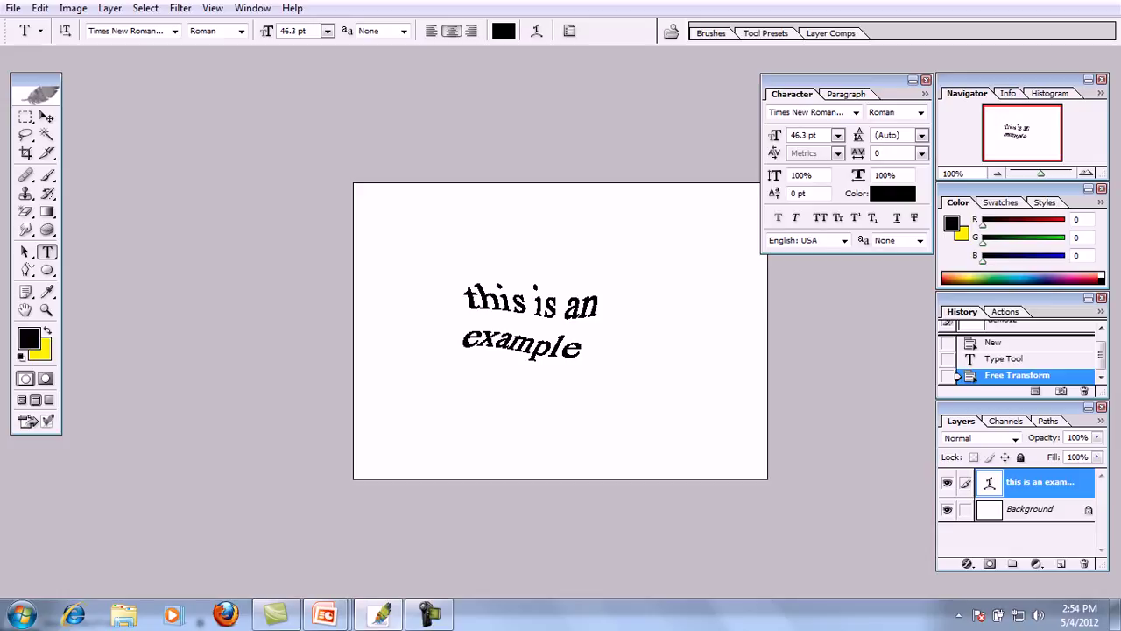
Put the warped text into editing mode, hide the Character palette and show it again.
left_click(508, 298)
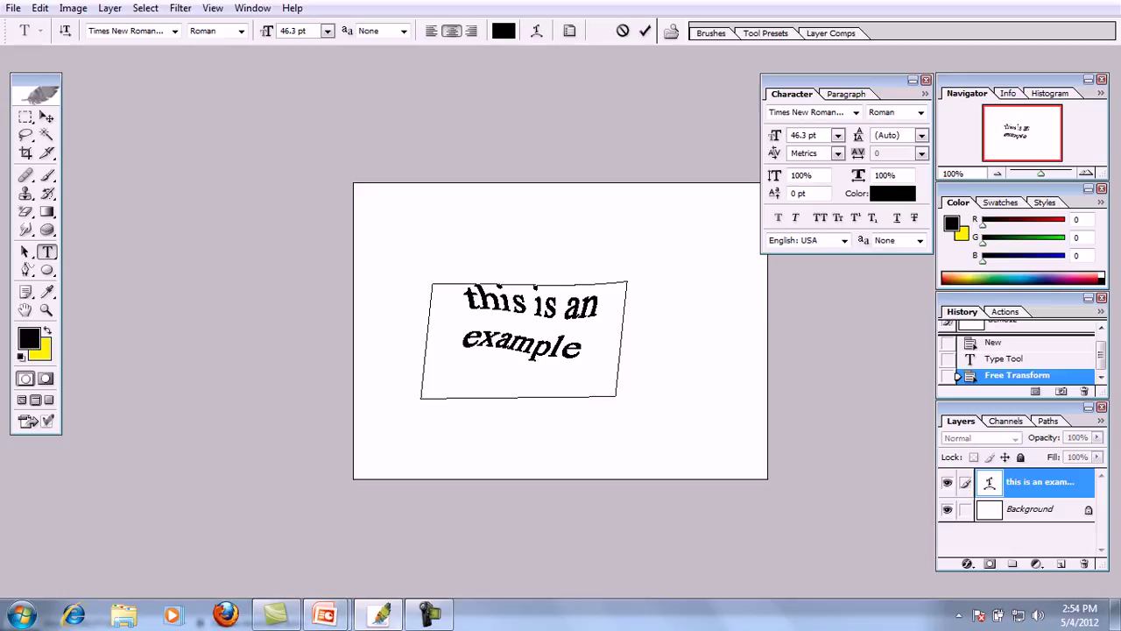
left_click(570, 31)
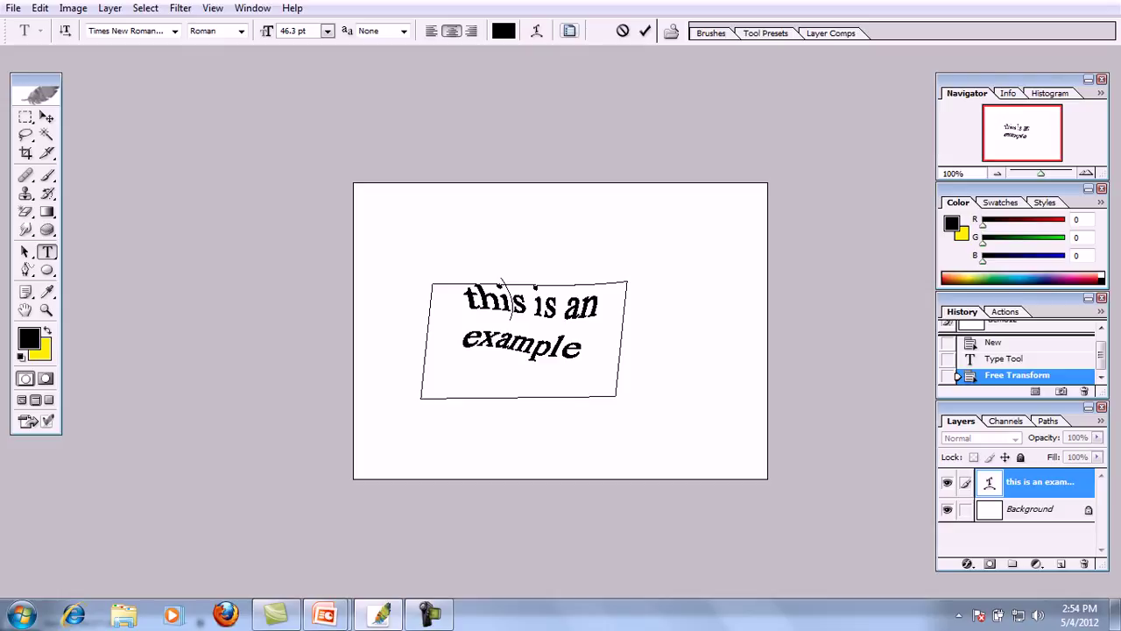
left_click(569, 31)
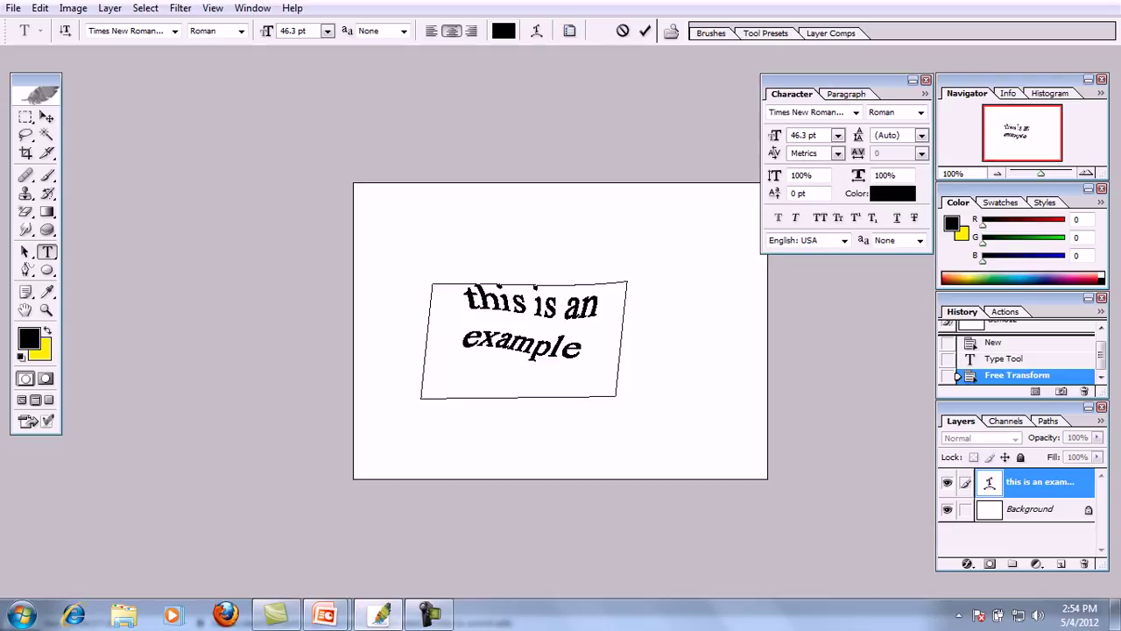
Try to erase all the text in the warped text layer.
key("ctrl+a")
key("BackSpace")
key("Escape")
left_click(530, 302)
key("ctrl+a")
key("BackSpace")
key("ctrl+Return")
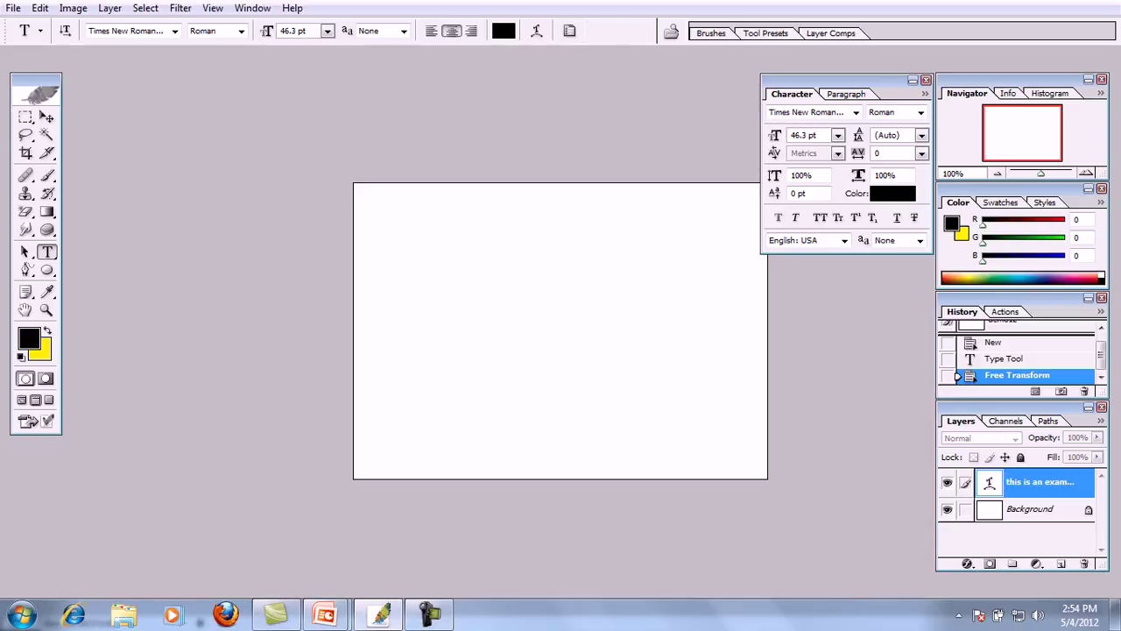
Select the entire canvas and merge all visible layers into the background.
key("ctrl+a")
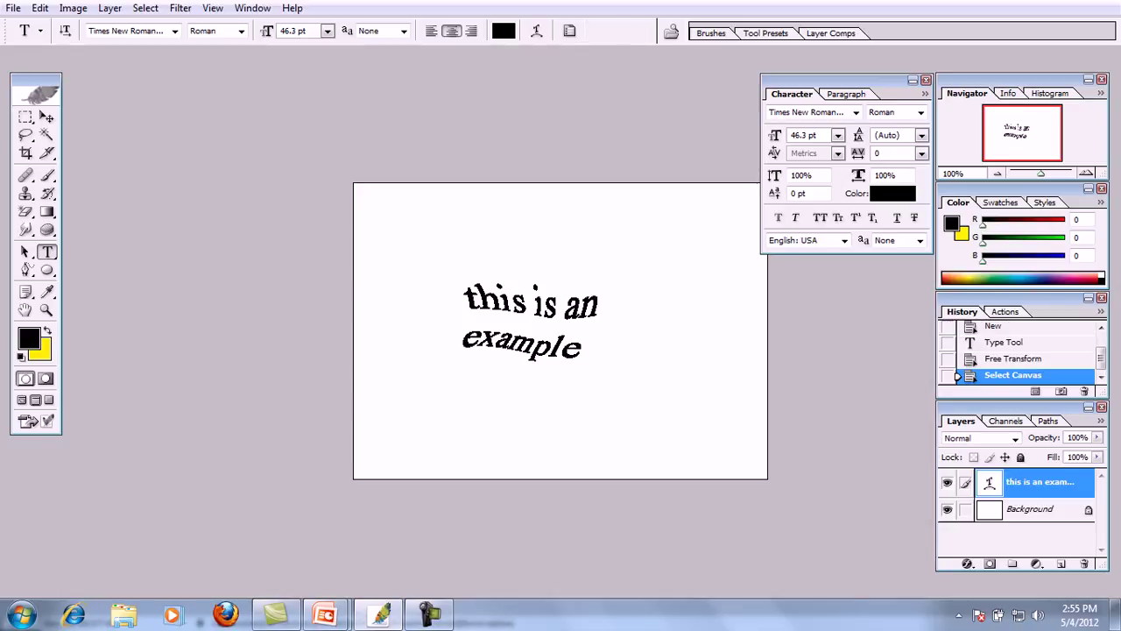
key("BackSpace")
key("Return")
key("ctrl+shift+e")
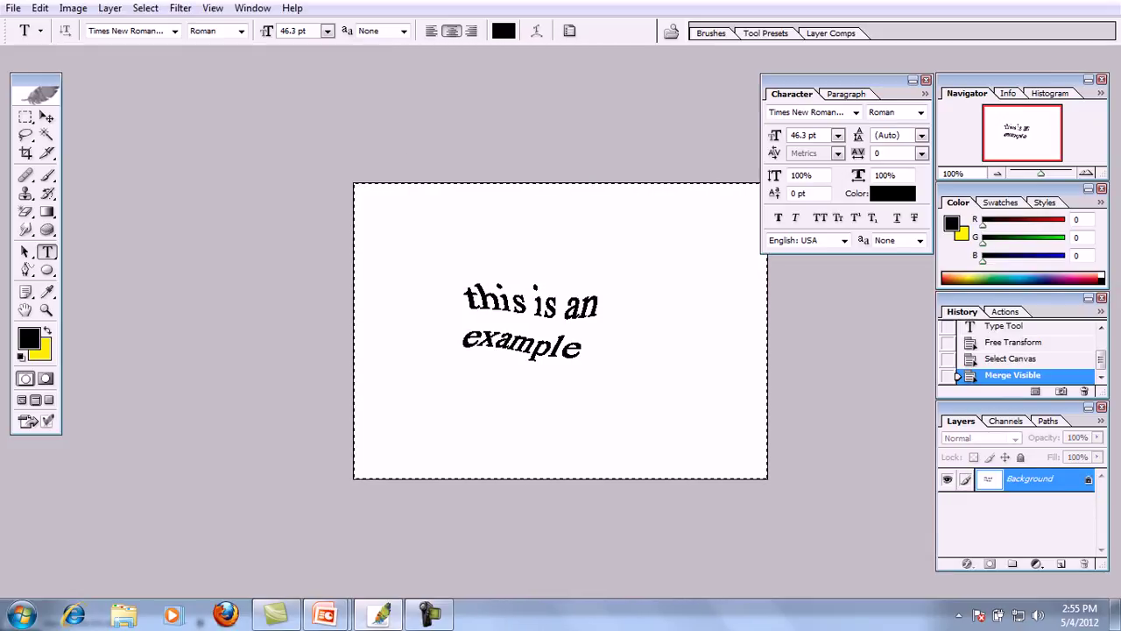
Fill the selected background with the black foreground colour, invert it to white, and deselect.
key("alt+BackSpace")
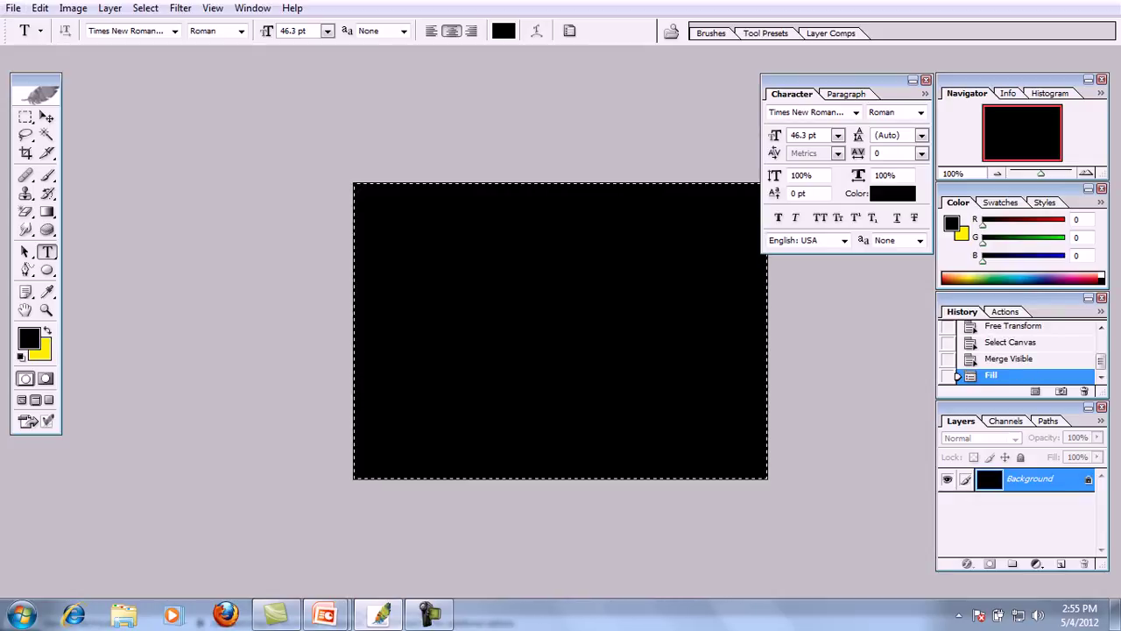
key("ctrl+i")
key("ctrl+d")
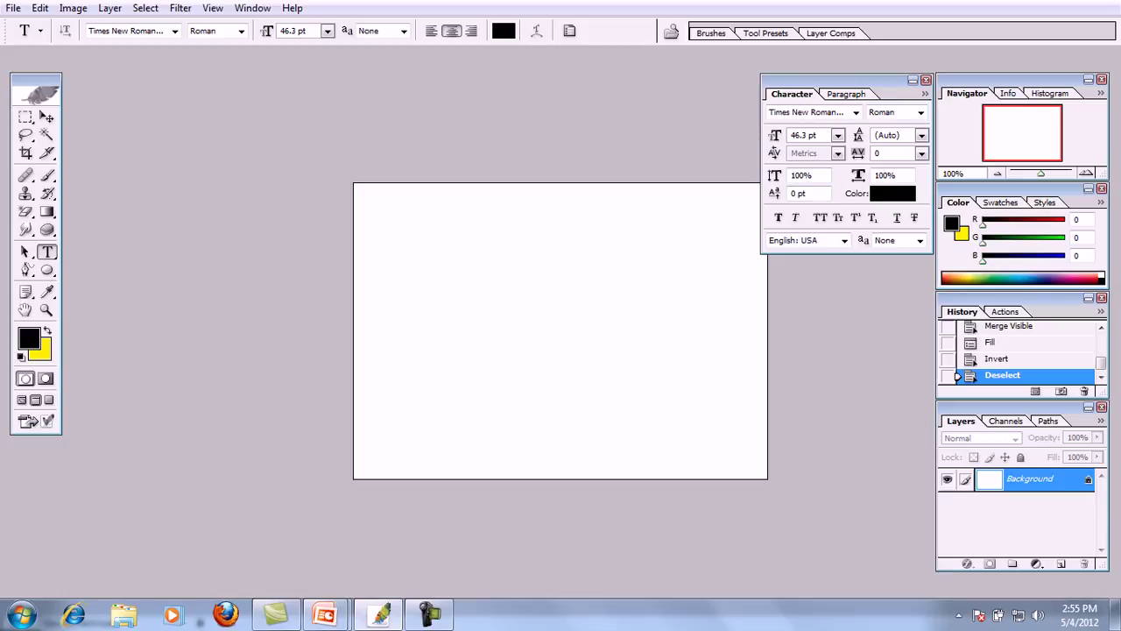
Draw a paragraph text box covering most of the canvas and enter "this is an example" in it.
left_click_drag(494, 302, 737, 476)
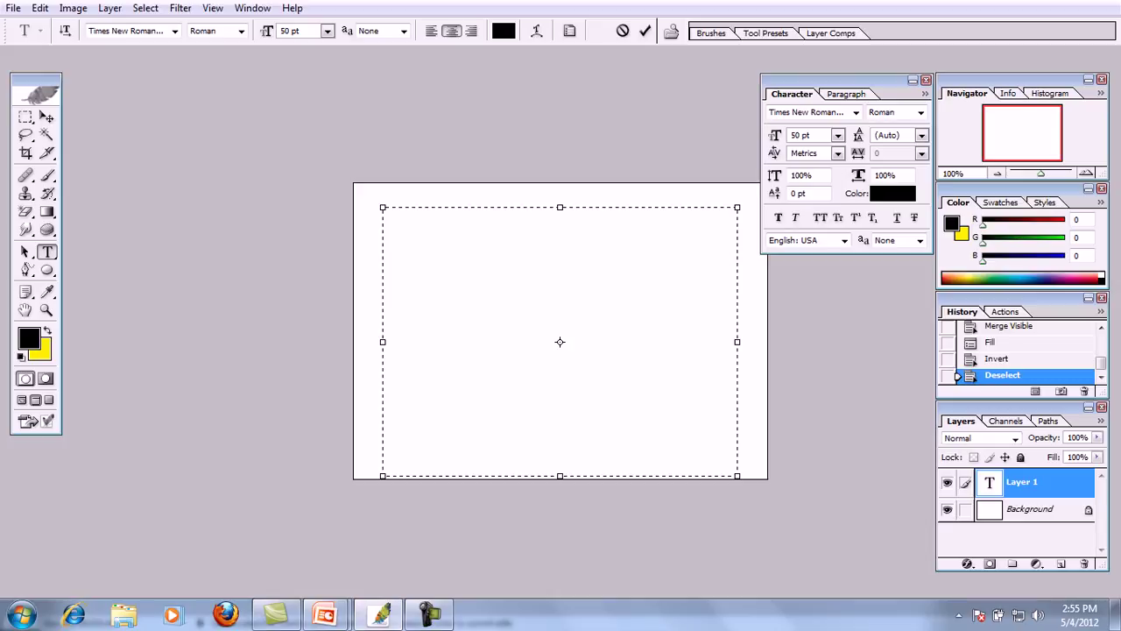
type("thios")
key("BackSpace")
key("BackSpace")
key("BackSpace")
type("i")
key("BackSpace")
type("s is an exmaple")
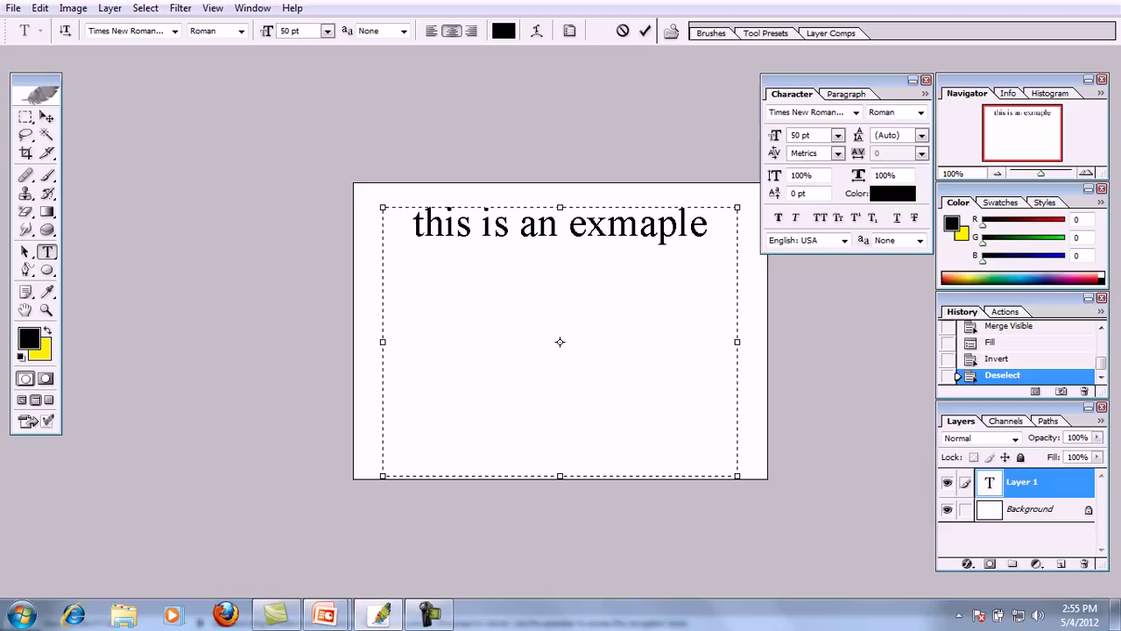
key("BackSpace")
key("BackSpace")
key("BackSpace")
key("BackSpace")
key("BackSpace")
key("BackSpace")
type("ample")
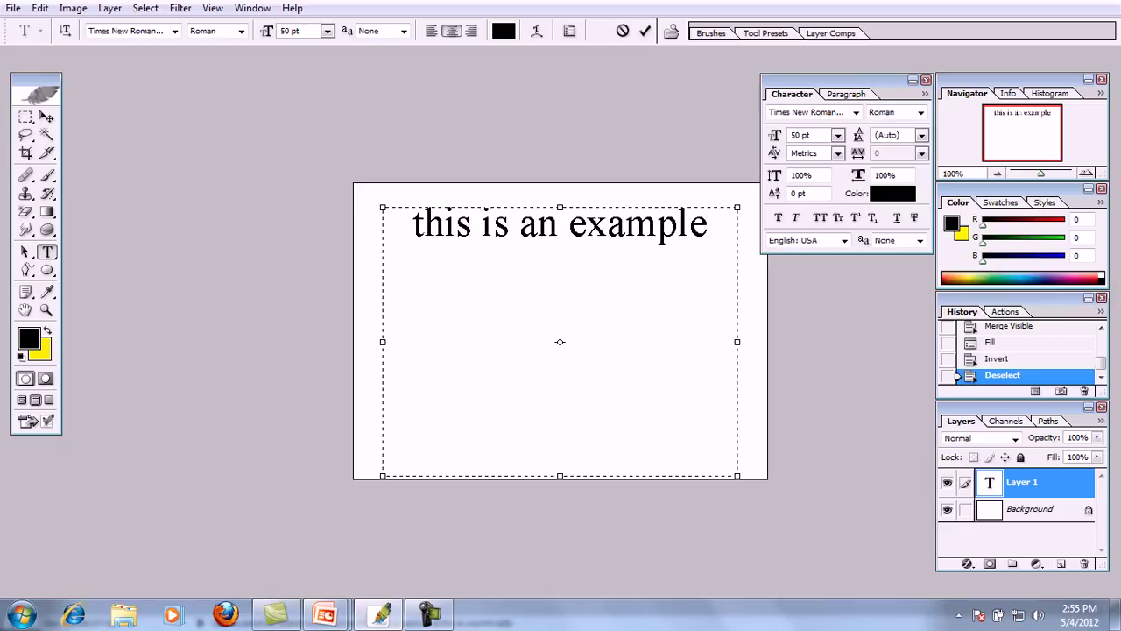
Select the first letter "t" of the text and set its leading to 12 pt.
key("Home")
key("shift+Right")
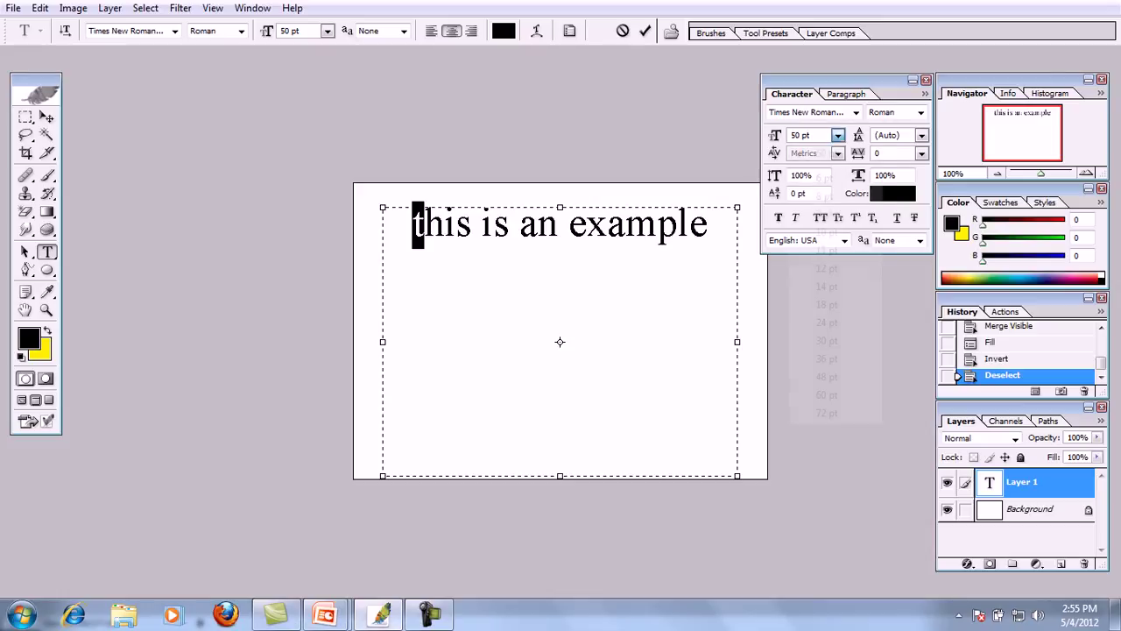
left_click(838, 135)
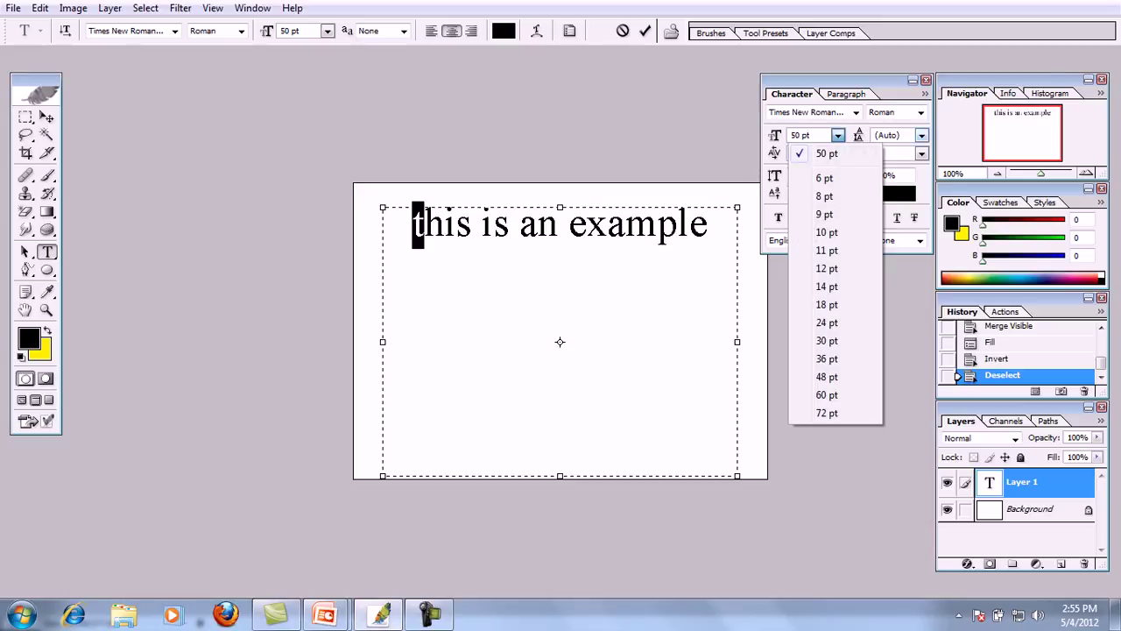
key("Escape")
left_click(922, 135)
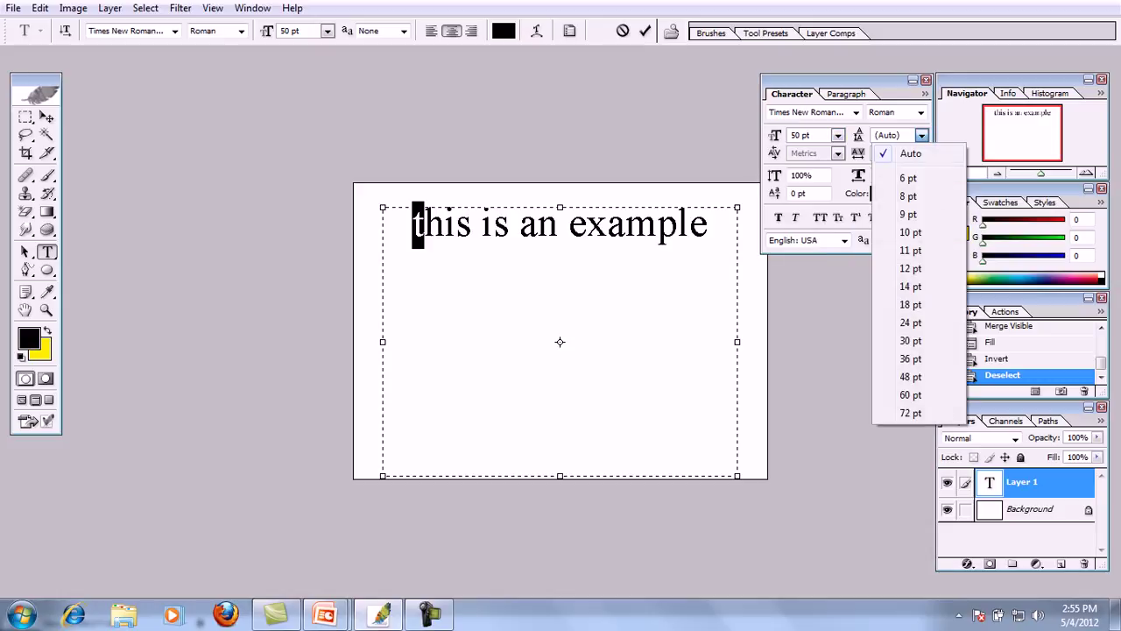
left_click(912, 268)
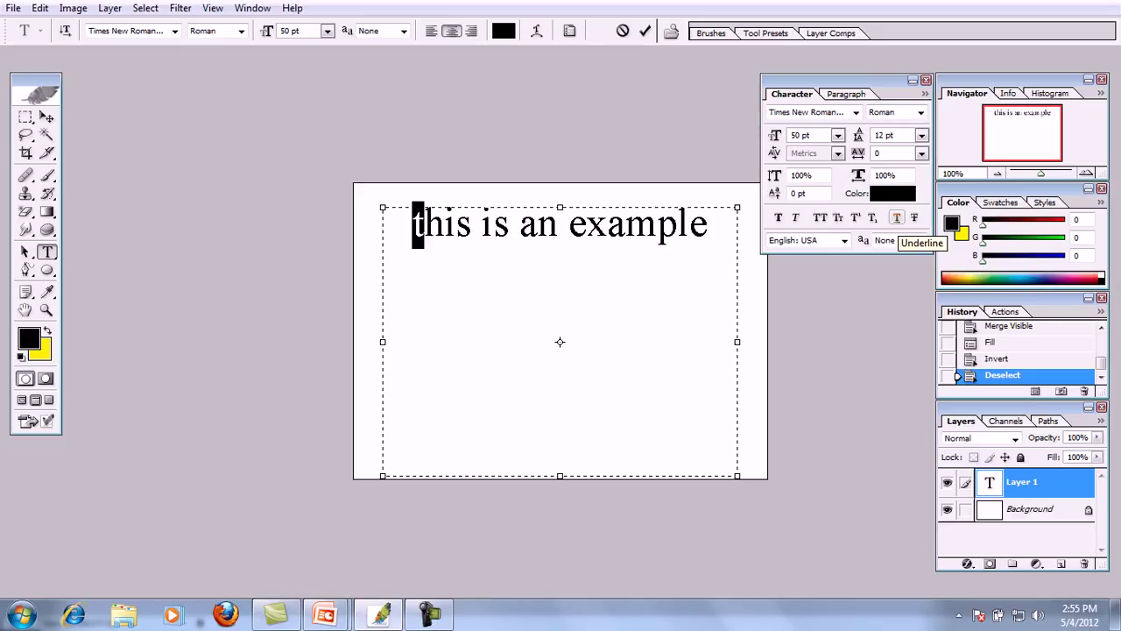
Apply strikethrough to the selected letter "t" and set the text's anti-aliasing to Strong.
left_click(914, 218)
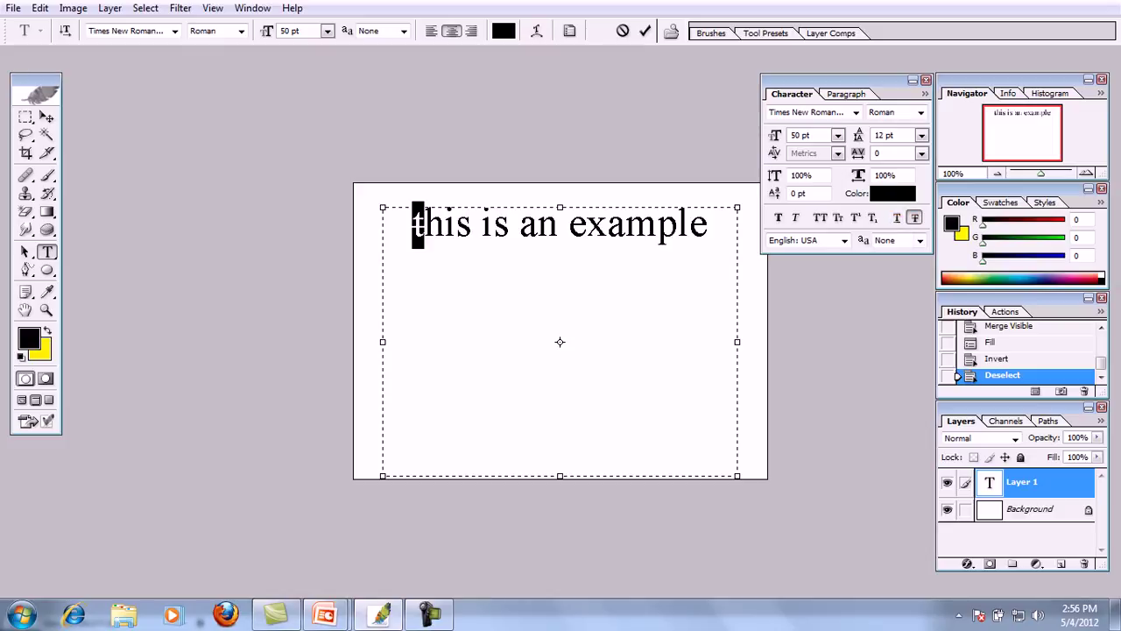
left_click(920, 240)
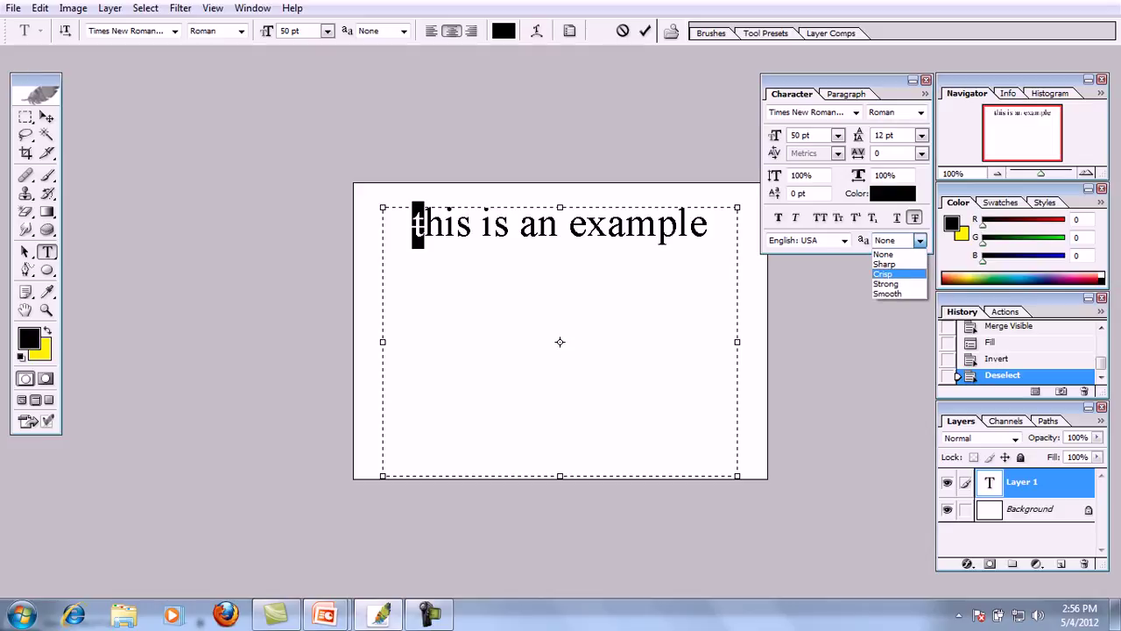
left_click(886, 284)
left_click(844, 240)
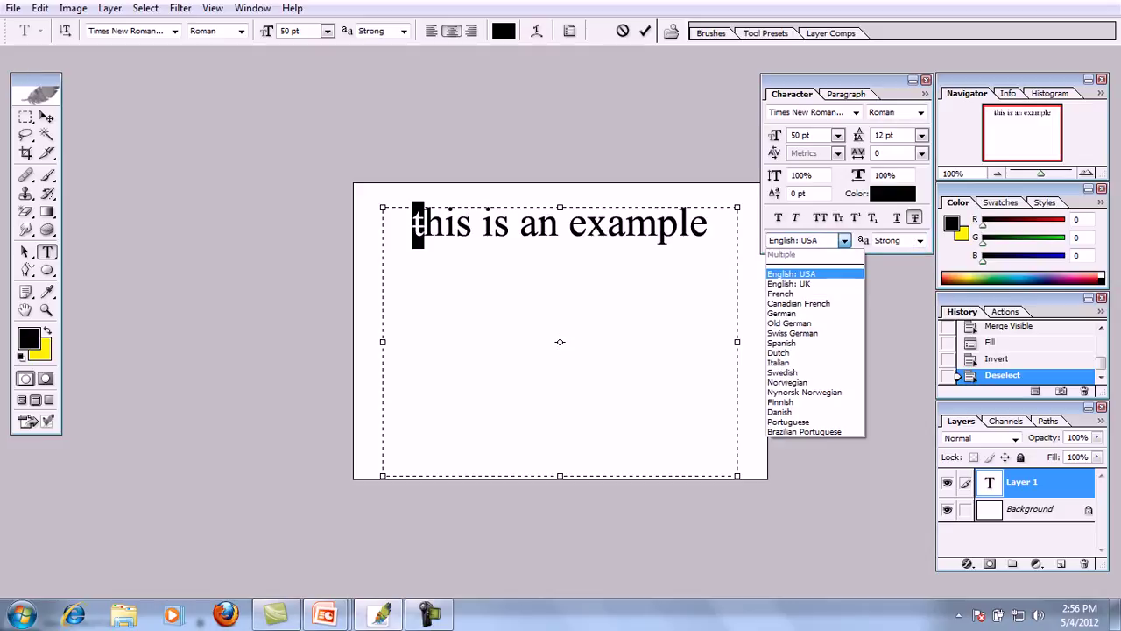
left_click(806, 253)
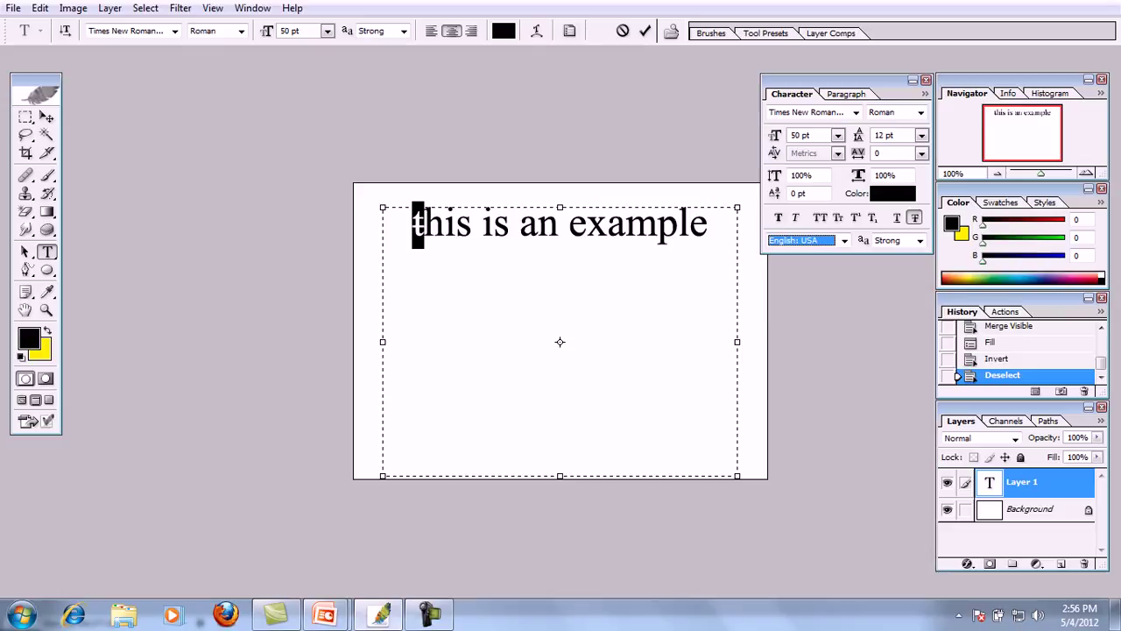
Set the horizontal scale of the selected first letter to 45%.
left_click(894, 175)
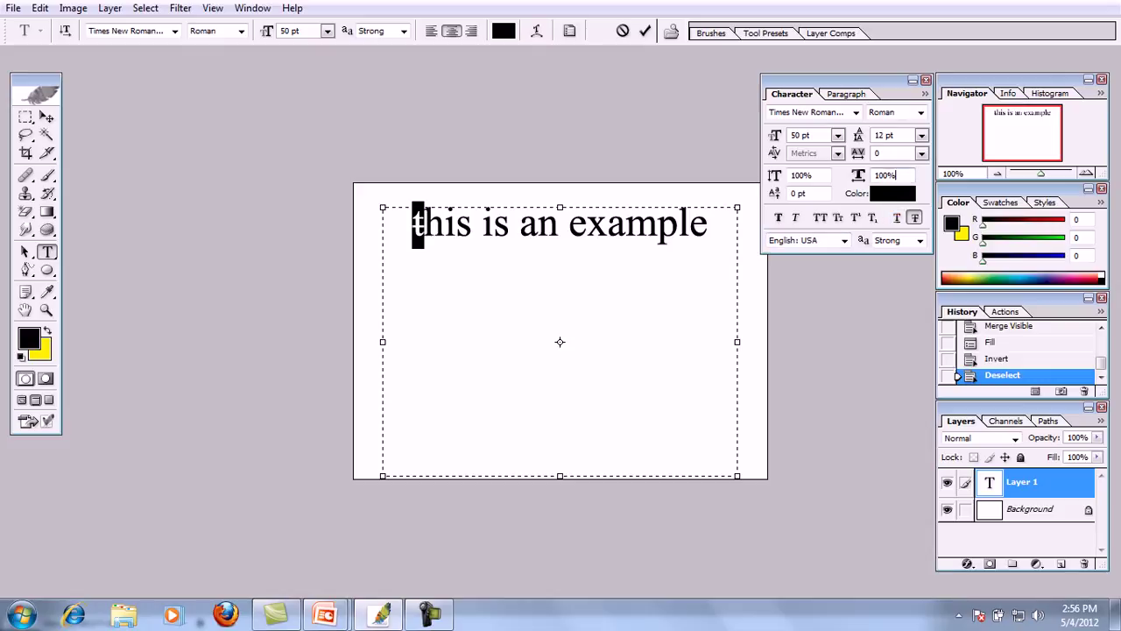
key("BackSpace")
key("BackSpace")
key("BackSpace")
key("BackSpace")
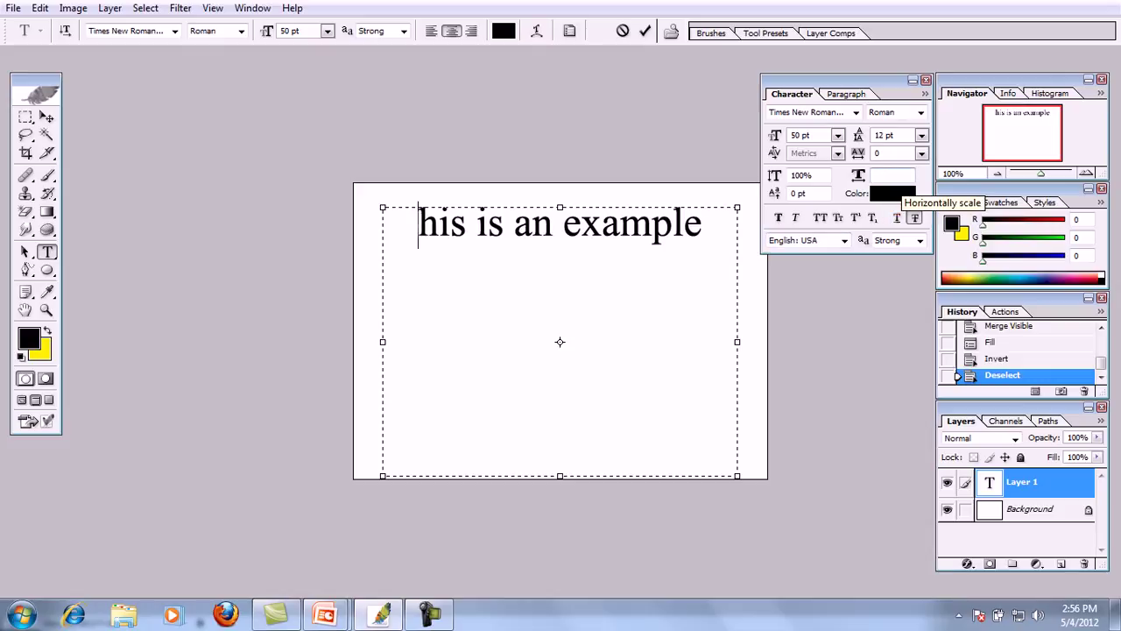
type("45")
key("Return")
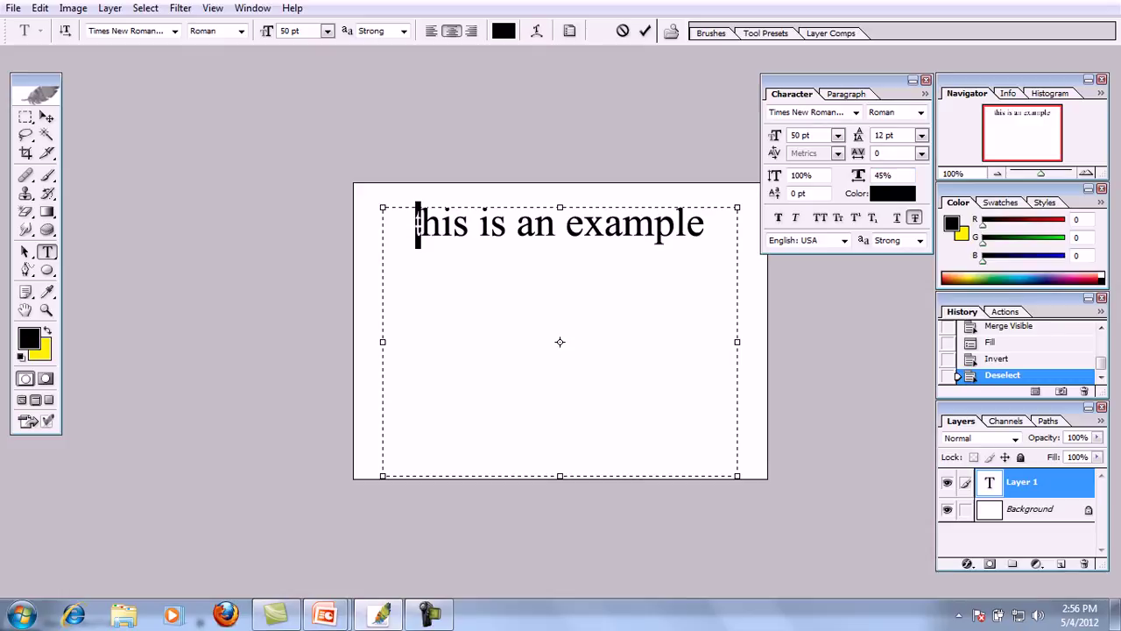
Set the tracking of the selected letter "t" to -25 and show the paragraph options.
left_click(921, 154)
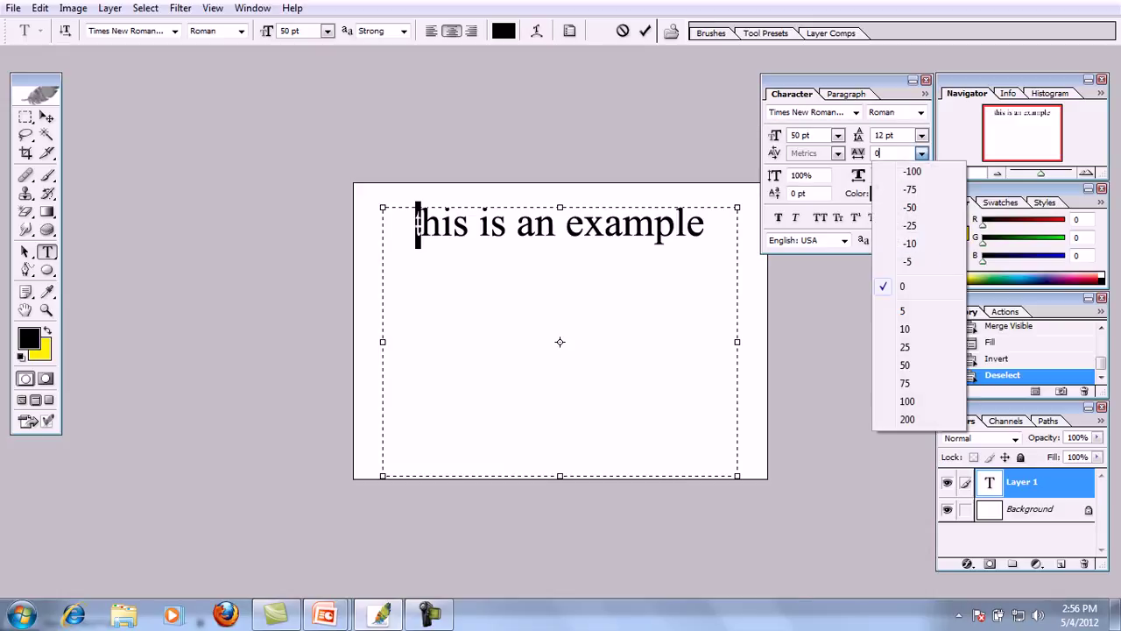
left_click(910, 225)
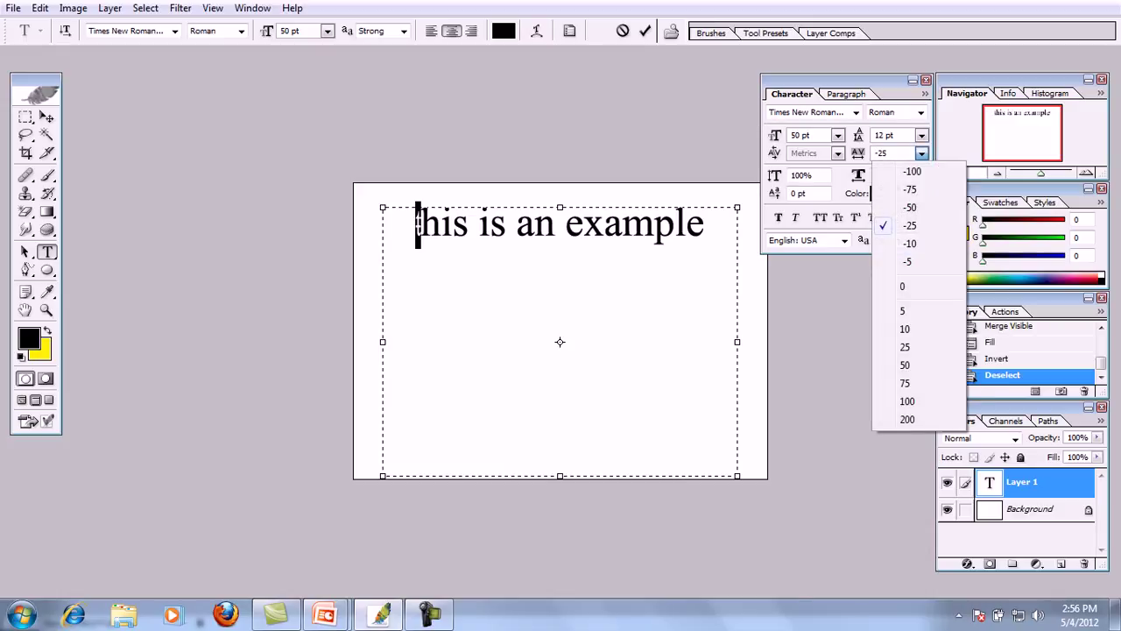
key("Escape")
left_click(846, 94)
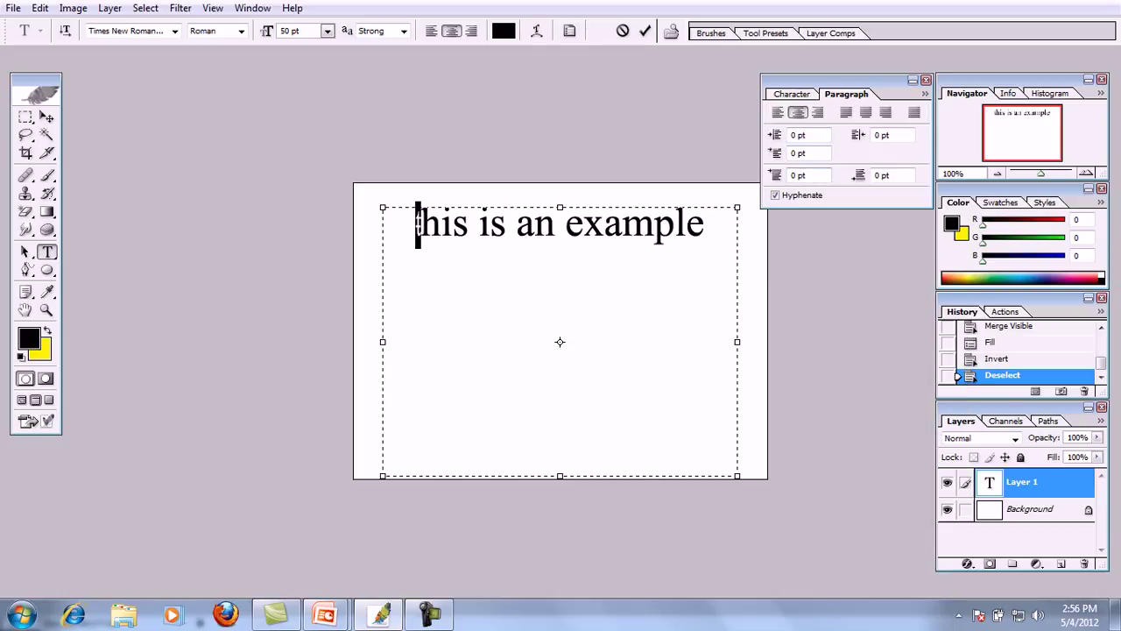
Replace the word "example" with "a", undo the replacement, and select the whole text.
key("End")
key("ctrl+shift+Left")
type("a")
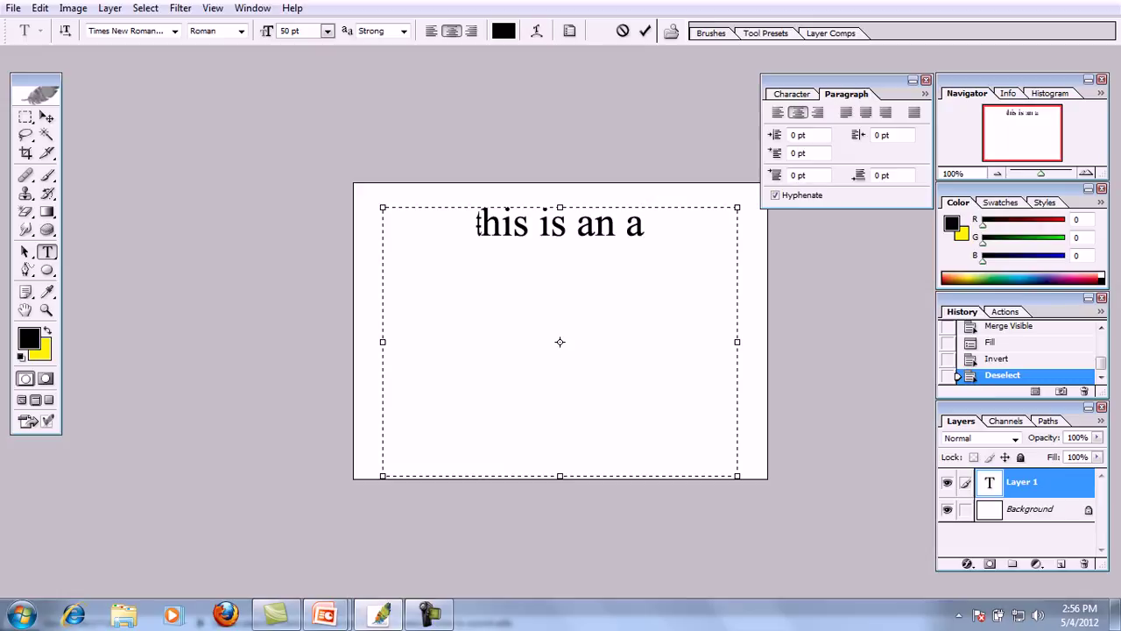
key("ctrl+z")
key("ctrl+a")
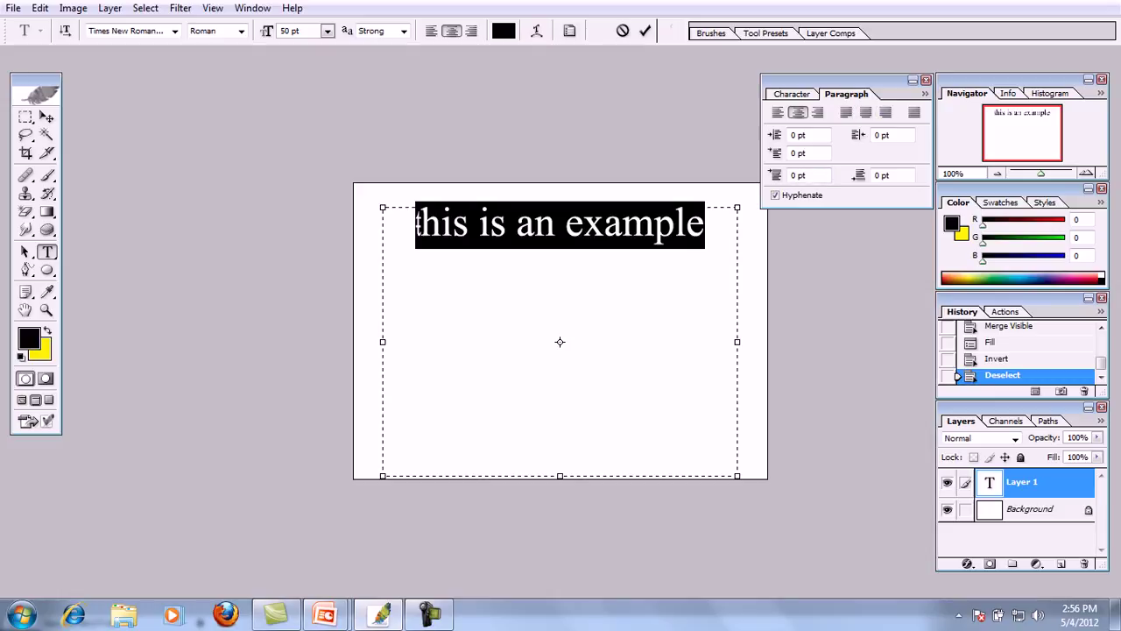
key("alt+t")
key("Left")
key("Left")
key("Down")
key("Down")
key("Down")
key("Down")
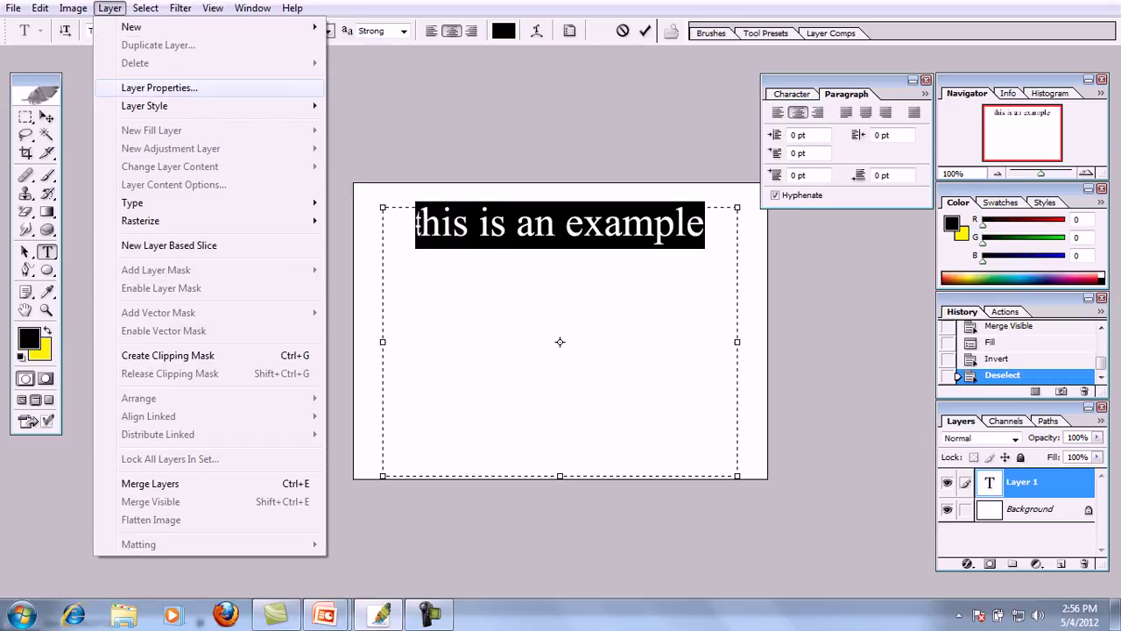
key("Down")
key("Right")
key("Down")
key("Down")
key("Down")
key("Down")
key("Down")
key("Down")
key("Down")
key("Down")
key("Up")
key("Up")
key("Up")
key("Up")
key("Up")
key("Up")
key("Up")
key("Up")
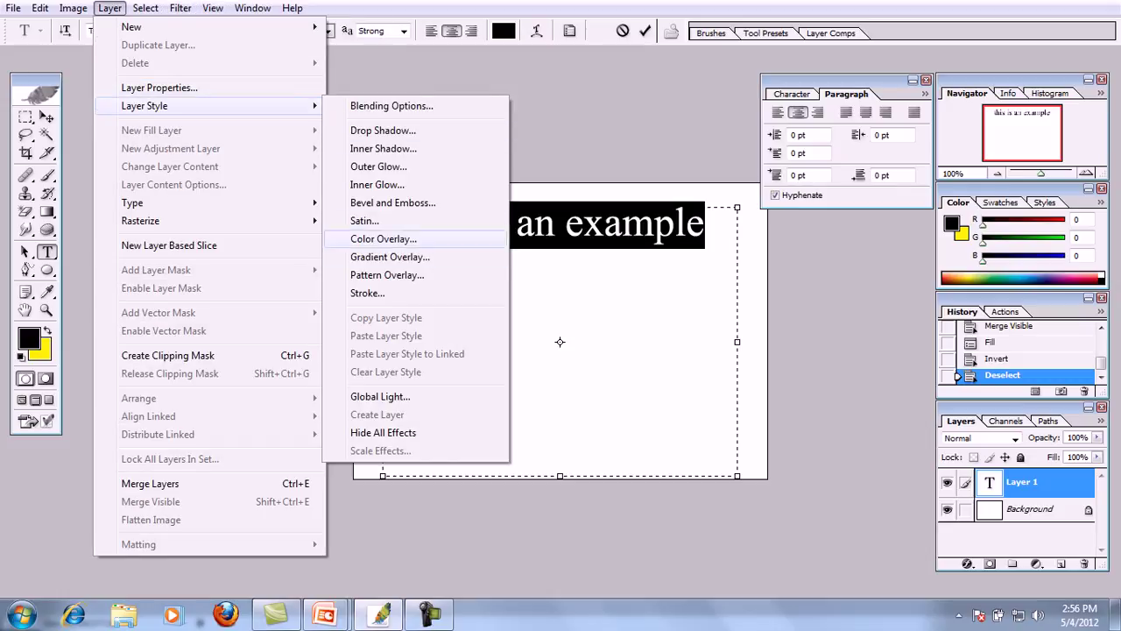
key("Down")
key("Down")
key("Down")
key("Down")
key("Down")
key("Down")
key("Down")
key("Down")
key("Down")
key("Down")
key("Down")
key("Down")
key("Left")
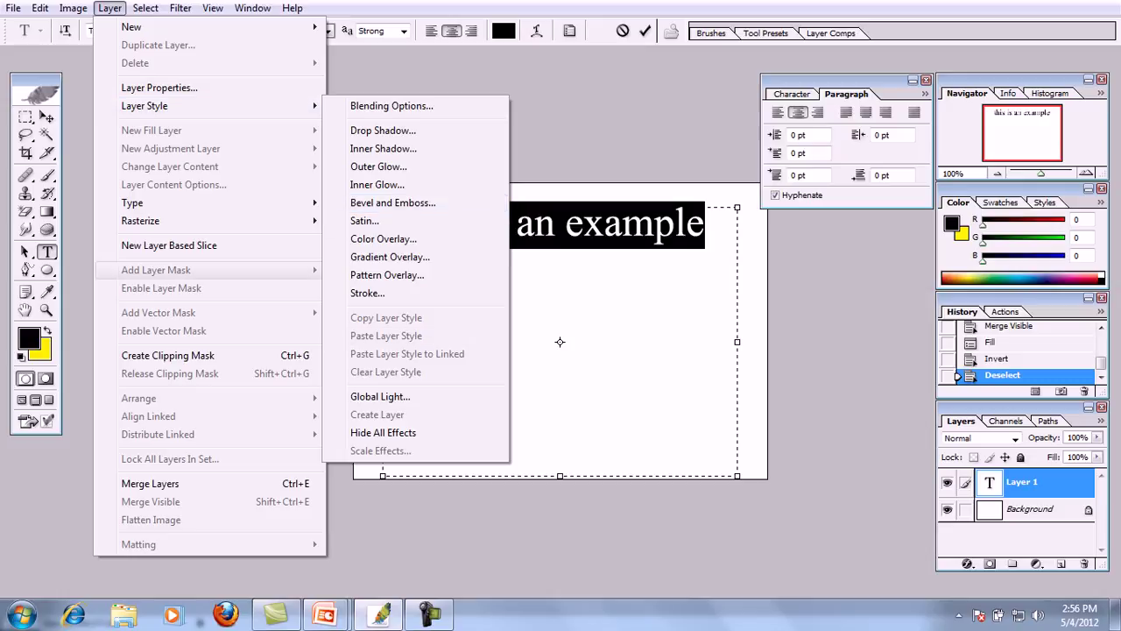
key("Down")
key("Down")
key("Down")
key("Down")
key("Down")
key("Right")
key("Down")
key("Down")
key("Down")
key("Down")
key("Left")
key("Down")
key("Down")
key("Down")
key("Up")
key("Down")
key("Down")
key("Down")
key("Down")
key("Down")
key("Down")
key("Down")
key("Down")
key("Down")
key("Down")
key("Up")
key("Up")
key("Up")
key("Up")
key("Up")
key("Up")
key("Up")
key("Up")
key("Up")
key("Left")
key("Left")
key("Right")
key("Up")
key("Up")
key("Up")
key("Up")
key("Right")
key("Right")
key("Down")
key("Down")
key("Up")
key("Down")
key("Down")
key("Down")
key("Down")
key("Down")
key("Down")
key("Down")
key("Down")
key("Down")
key("Down")
key("Up")
key("Up")
key("Down")
key("Down")
key("Down")
key("Right")
key("Down")
key("Right")
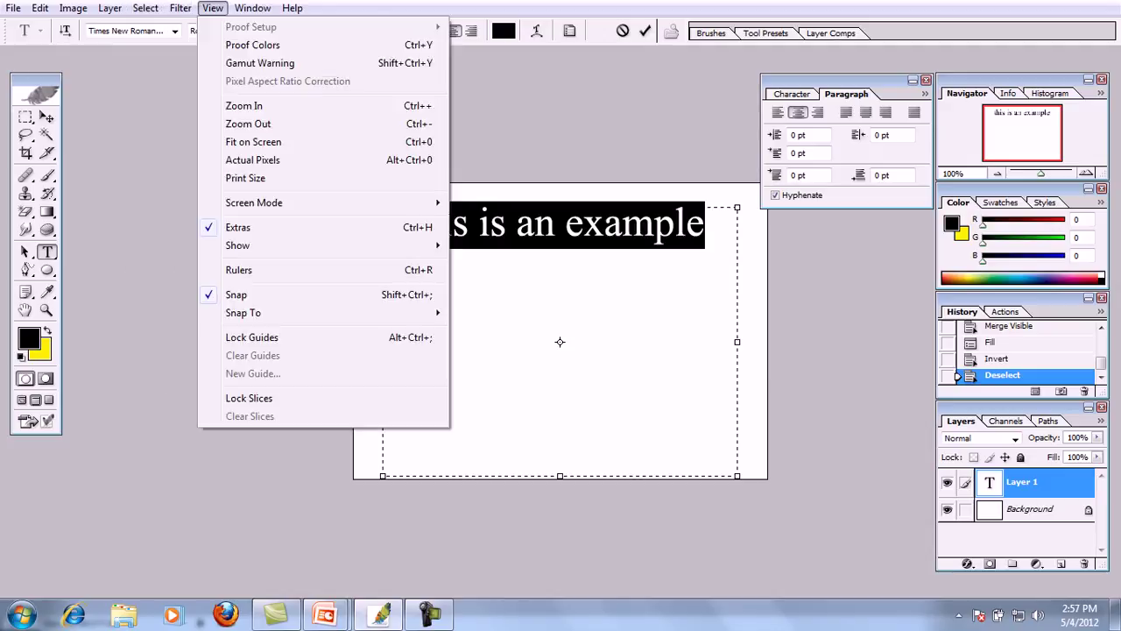
key("Up")
key("Up")
key("Up")
key("Up")
key("Up")
key("Up")
key("Up")
key("Up")
key("Up")
key("Up")
key("Up")
key("Up")
key("Up")
key("Up")
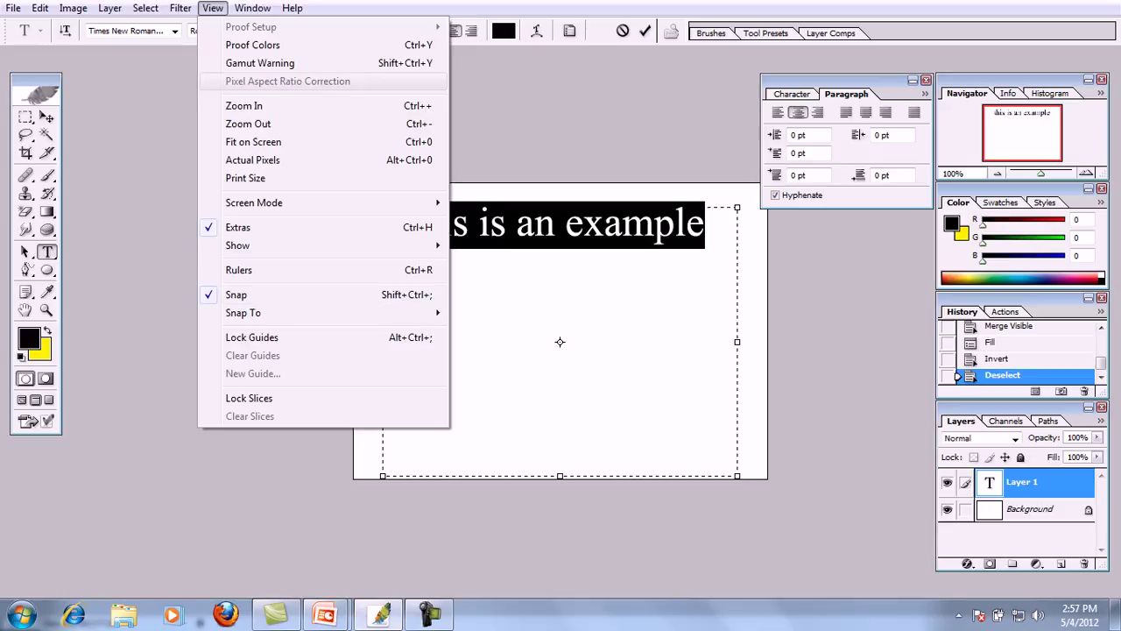
key("Escape")
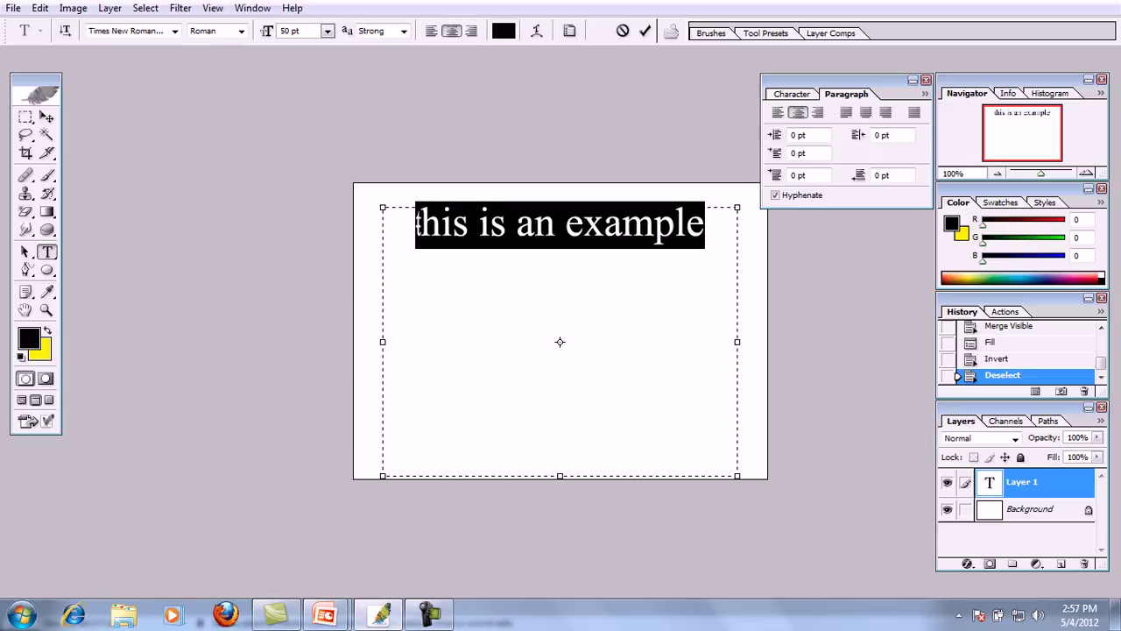
Commit the text edit and make the Background layer active.
key("ctrl+Return")
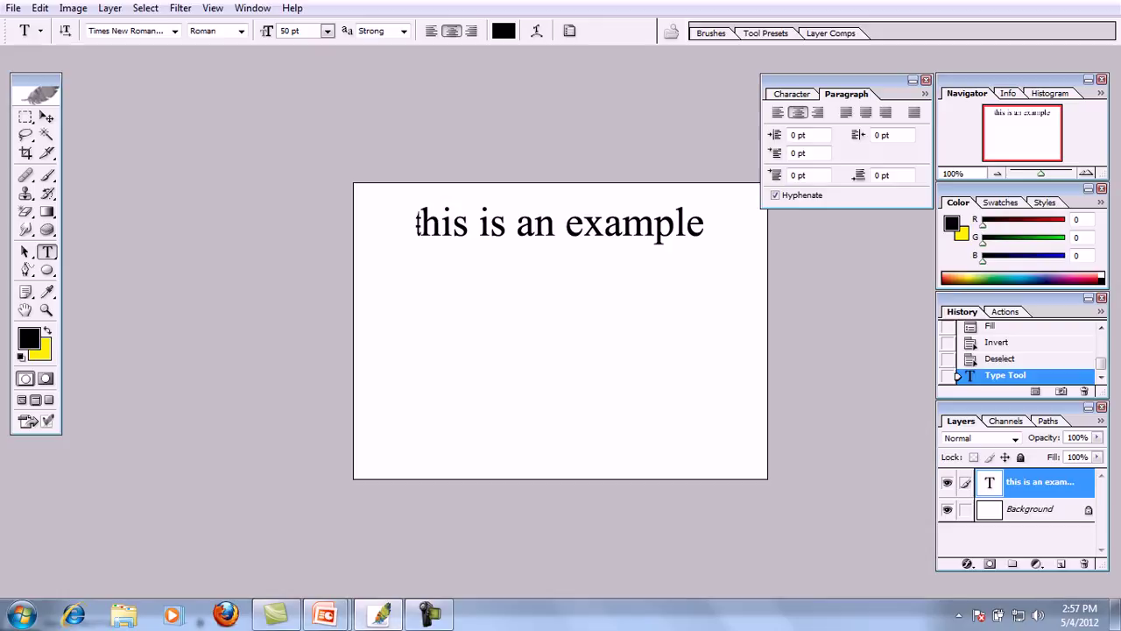
key("alt+bracketleft")
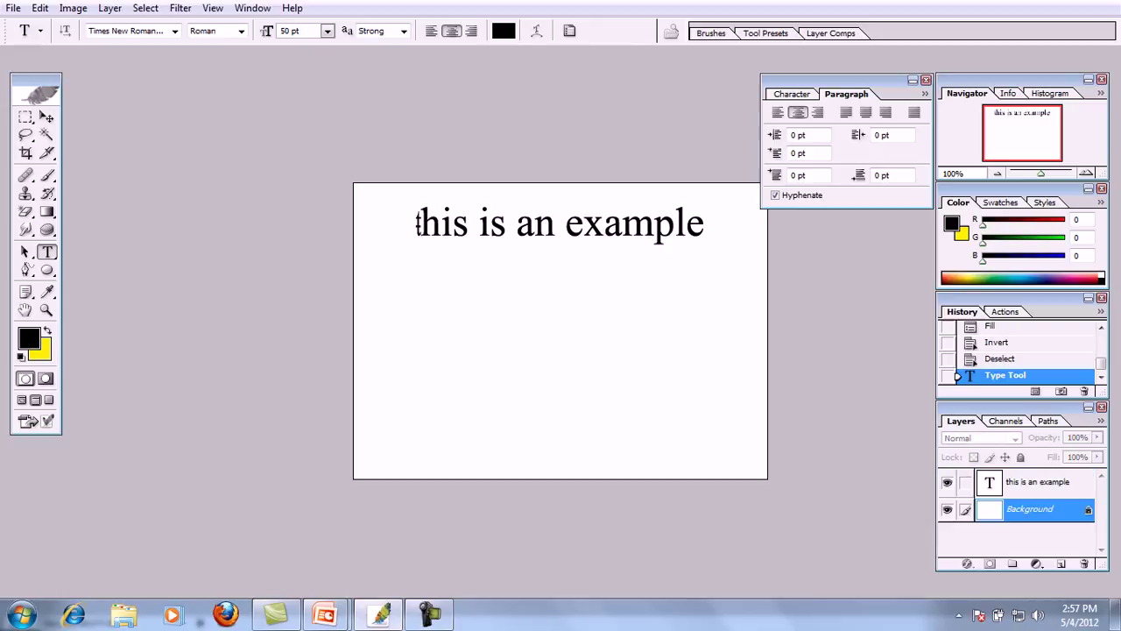
Hide the text layer and fill the Background with a blue-to-gold radial gradient centred in its upper left area.
left_click(947, 482)
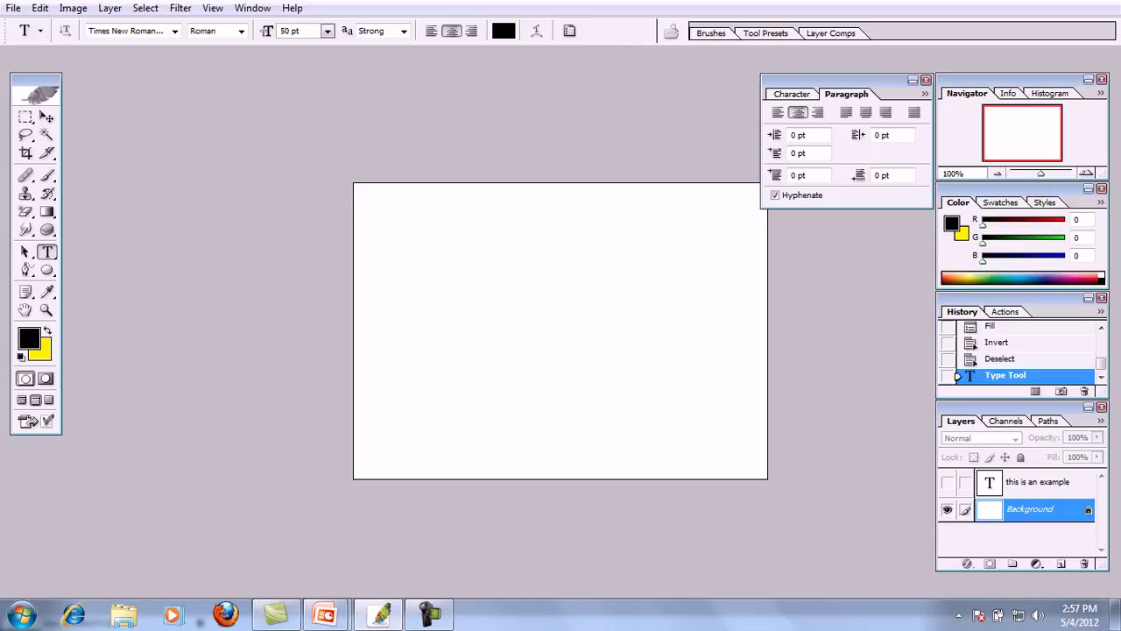
key("g")
left_click_drag(488, 271, 633, 473)
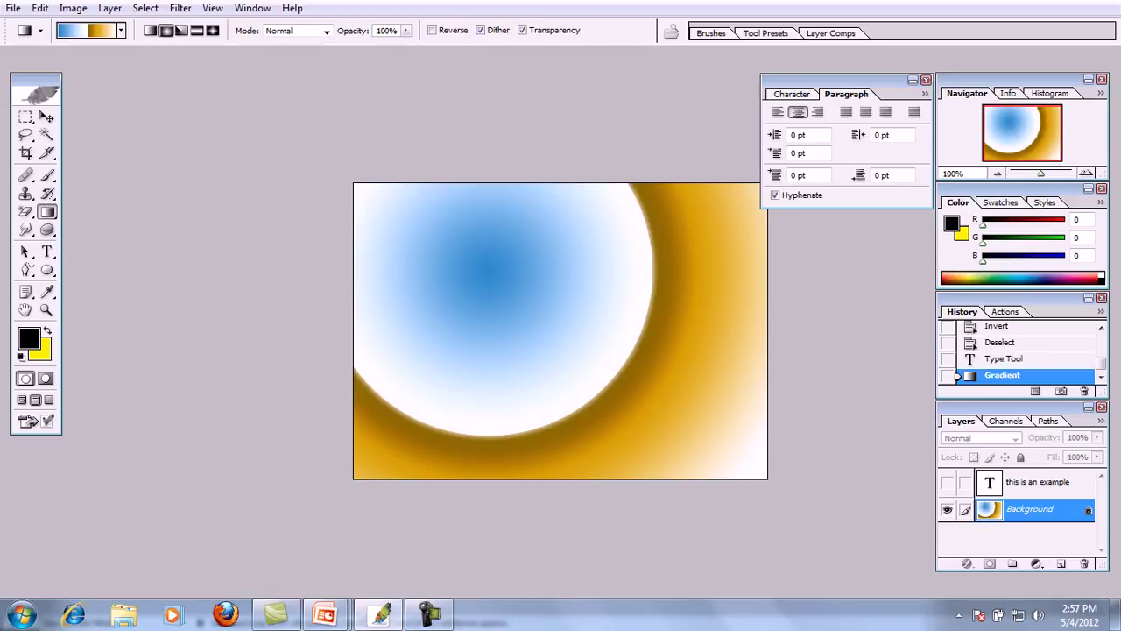
Invert the Background's colours, show the text layer over it, and invert the colours back.
key("ctrl+i")
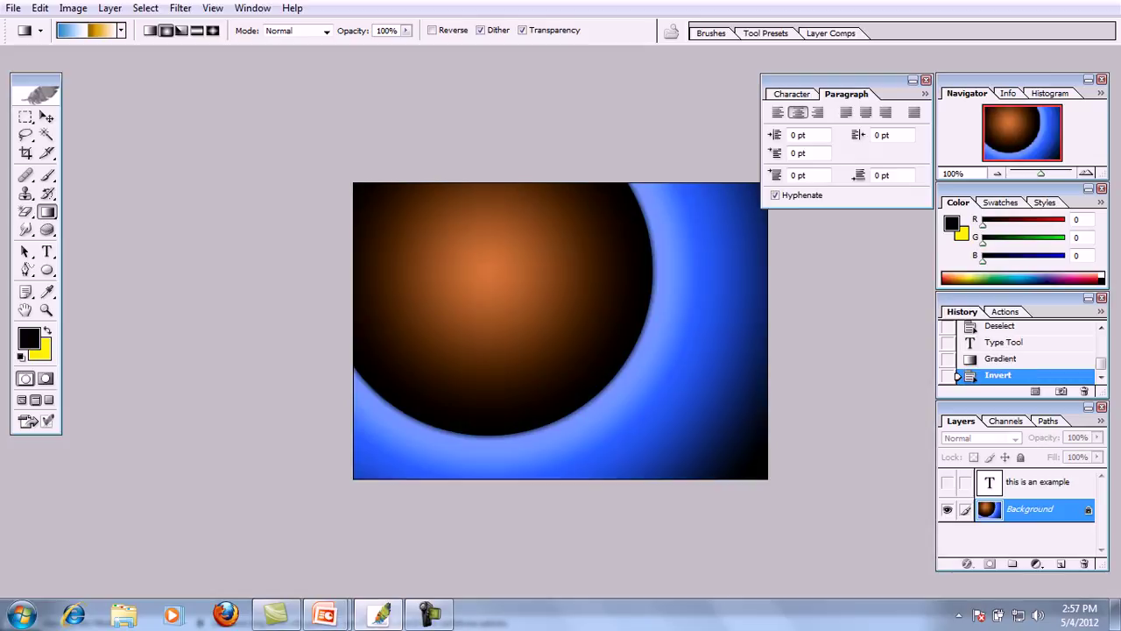
left_click(947, 482)
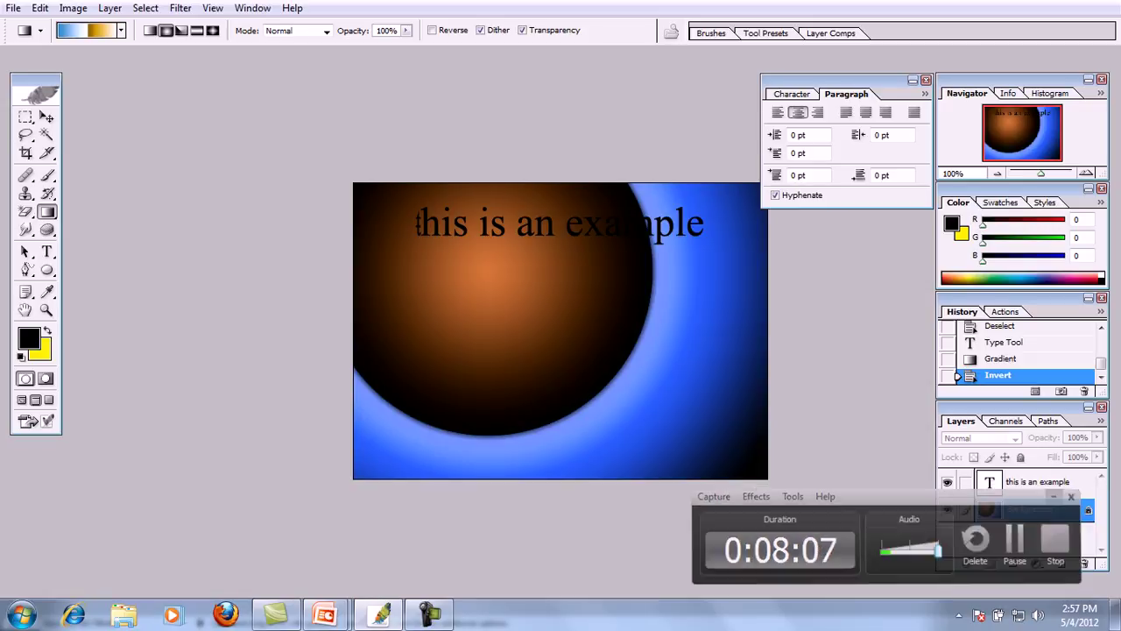
key("ctrl+i")
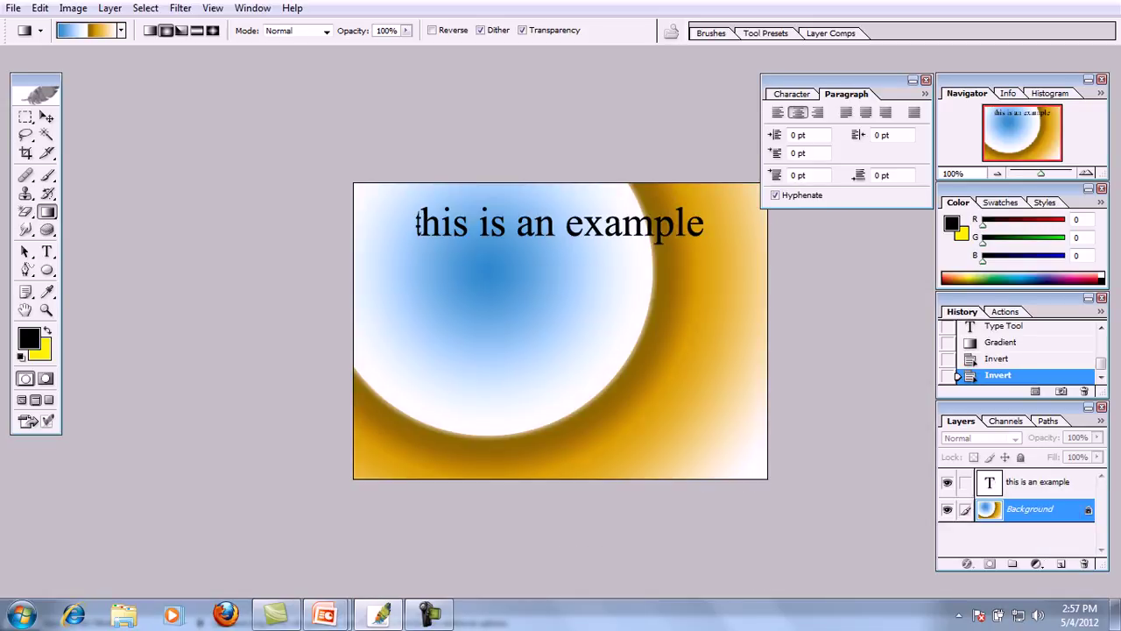
Merge the visible layers and undo the merge.
key("ctrl+shift+e")
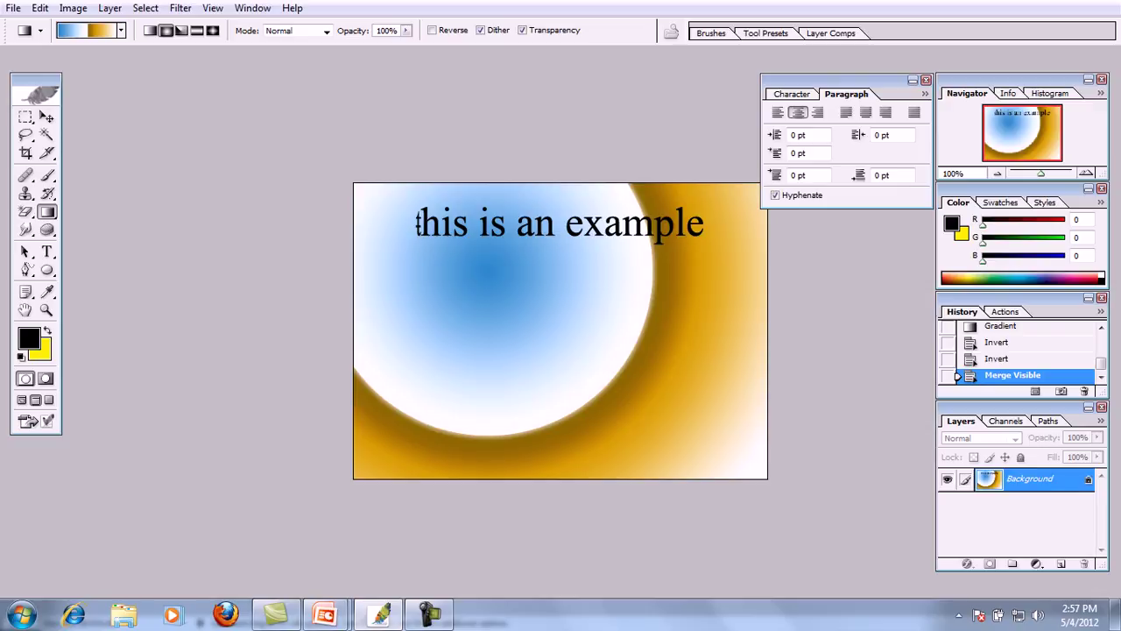
key("ctrl+z")
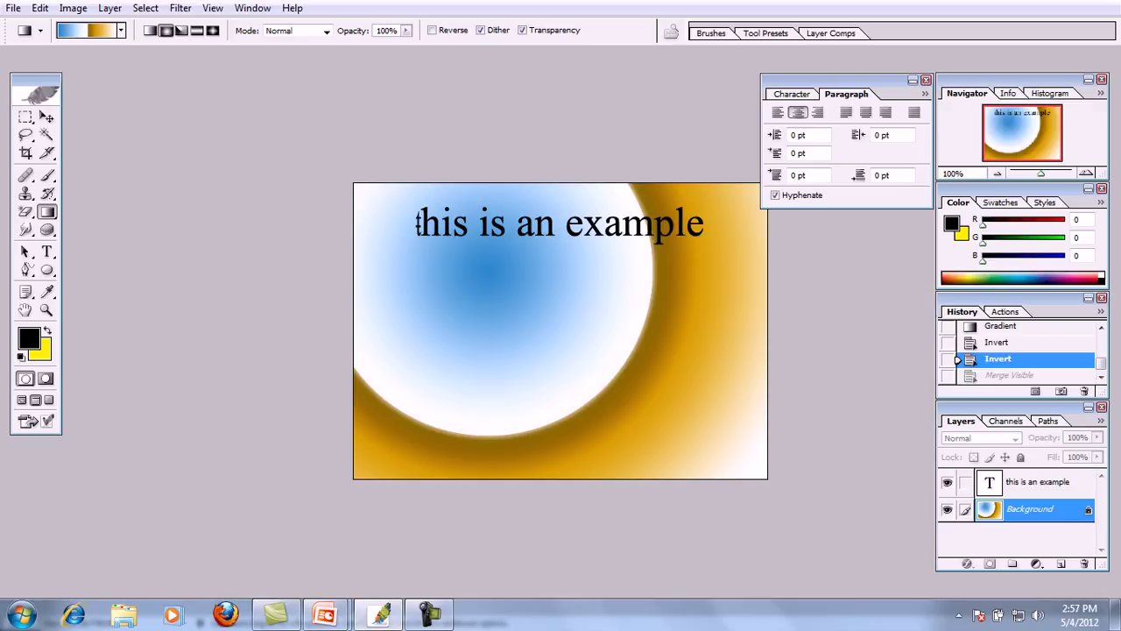
Apply the artistic Fresco filter to the Background with brush size 2, brush detail 8 and texture 1.
key("alt+t")
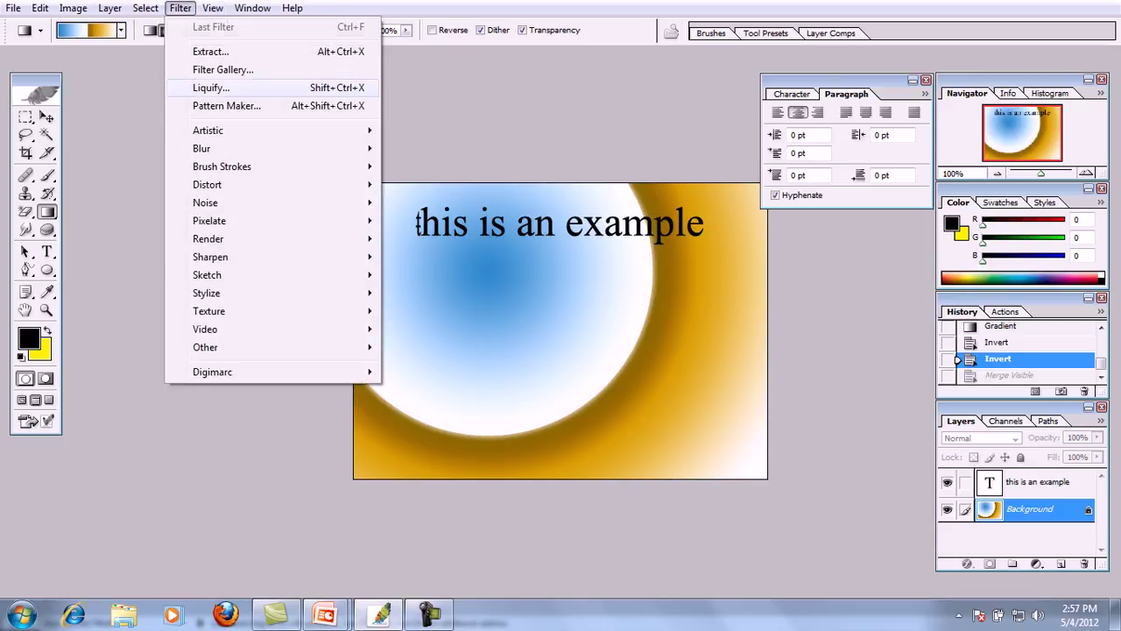
key("Right")
key("Down")
key("Down")
key("Down")
key("Down")
key("Down")
key("Down")
key("Down")
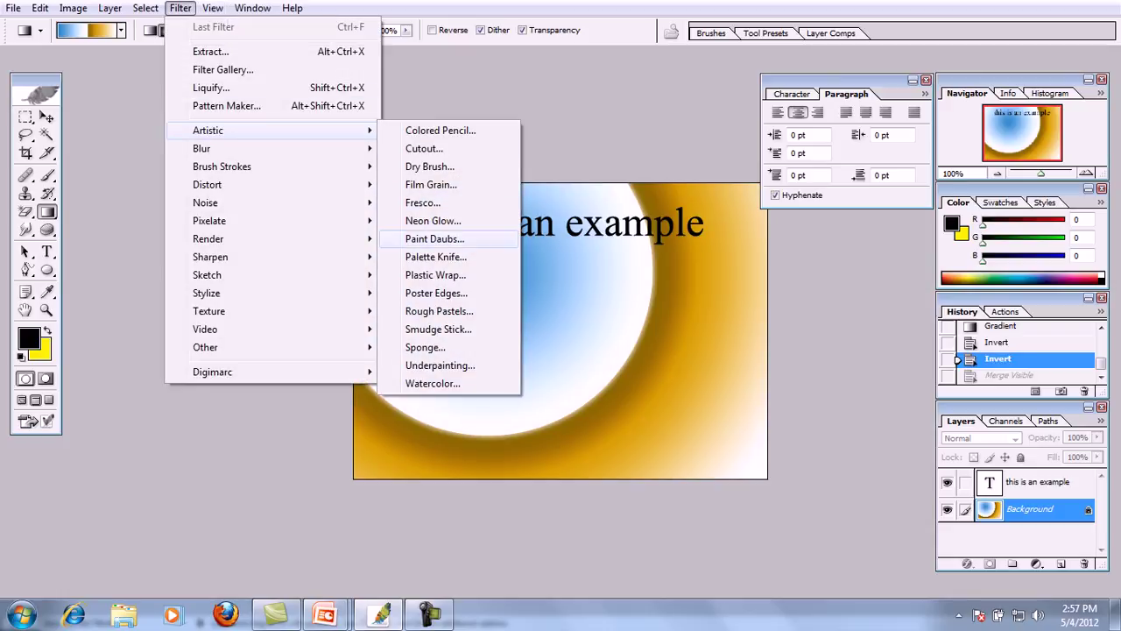
key("Return")
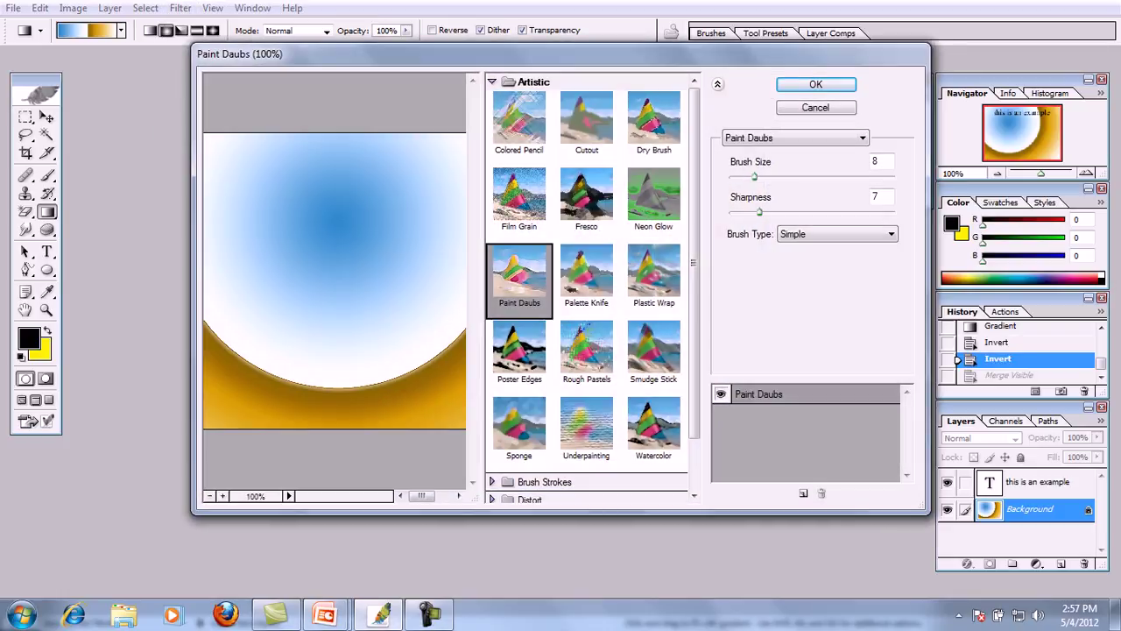
left_click(586, 200)
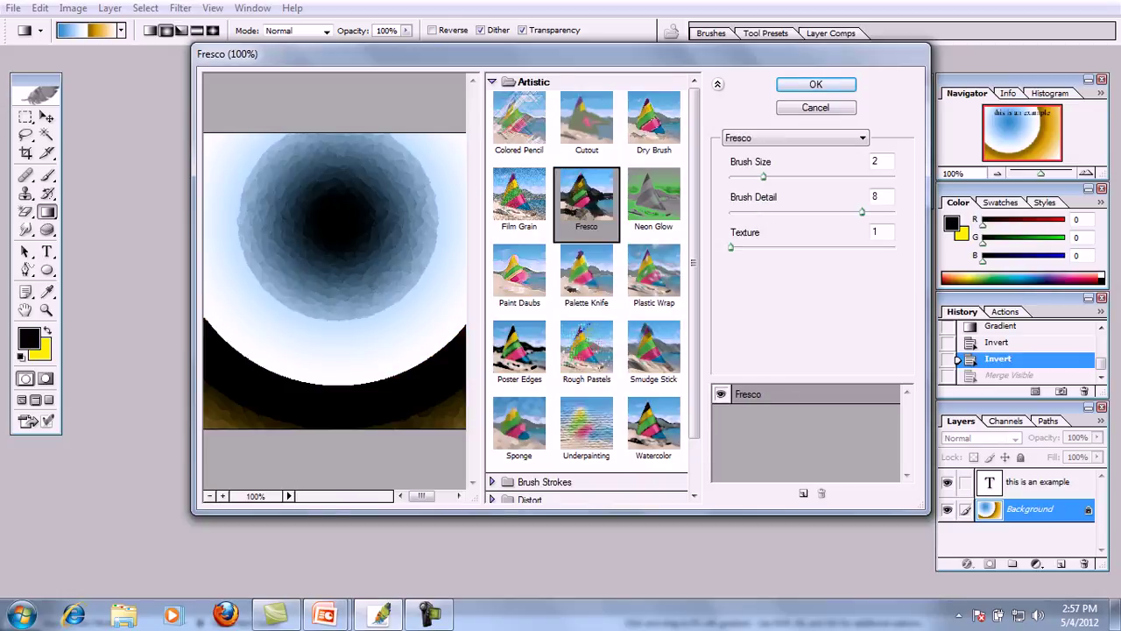
key("Return")
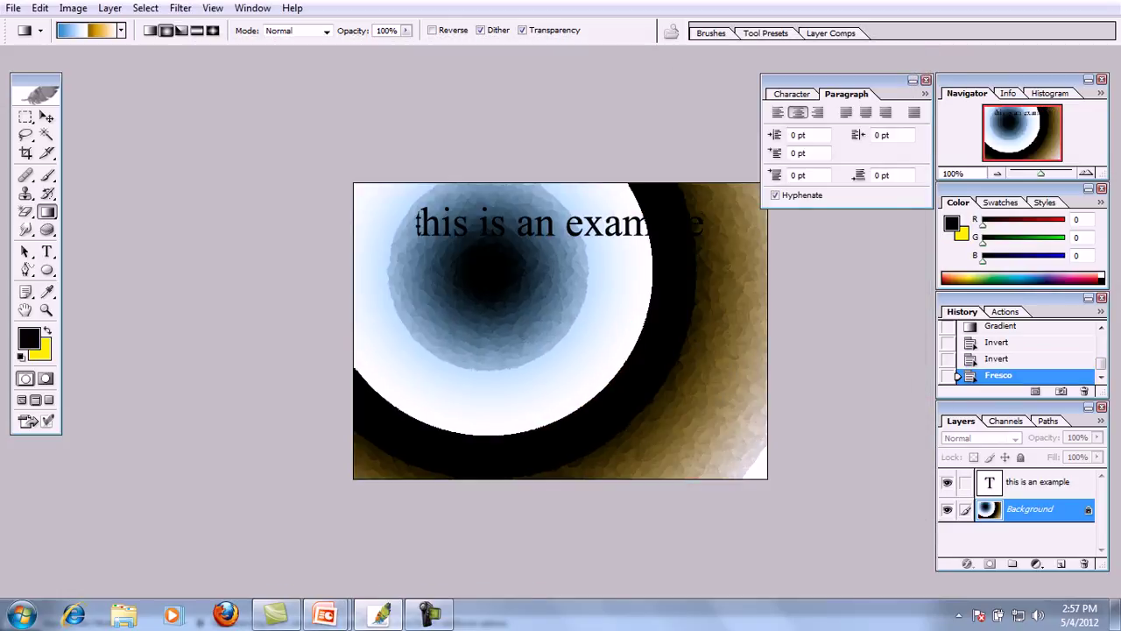
Invert the filtered Background's colours and render Difference Clouds over it.
key("ctrl+i")
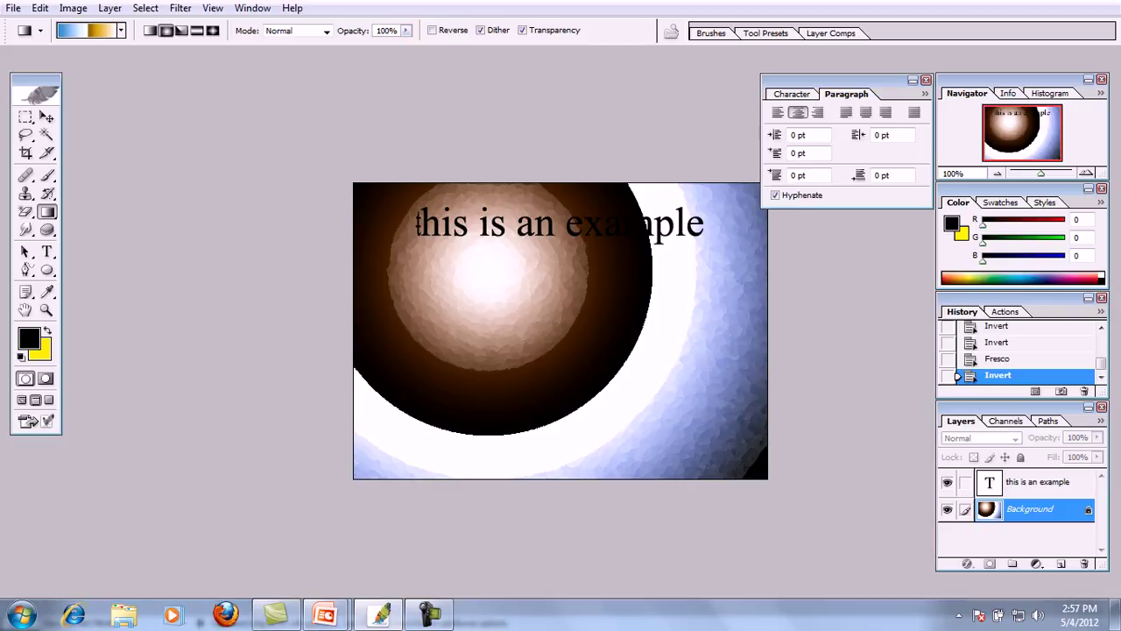
left_click(181, 8)
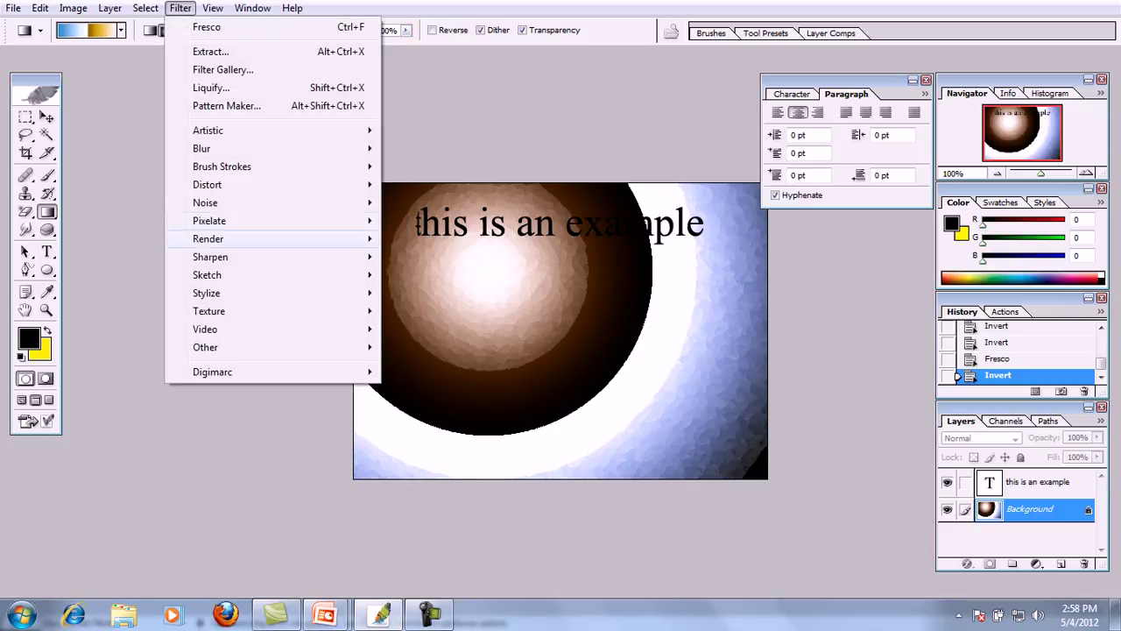
mouse_move(262, 238)
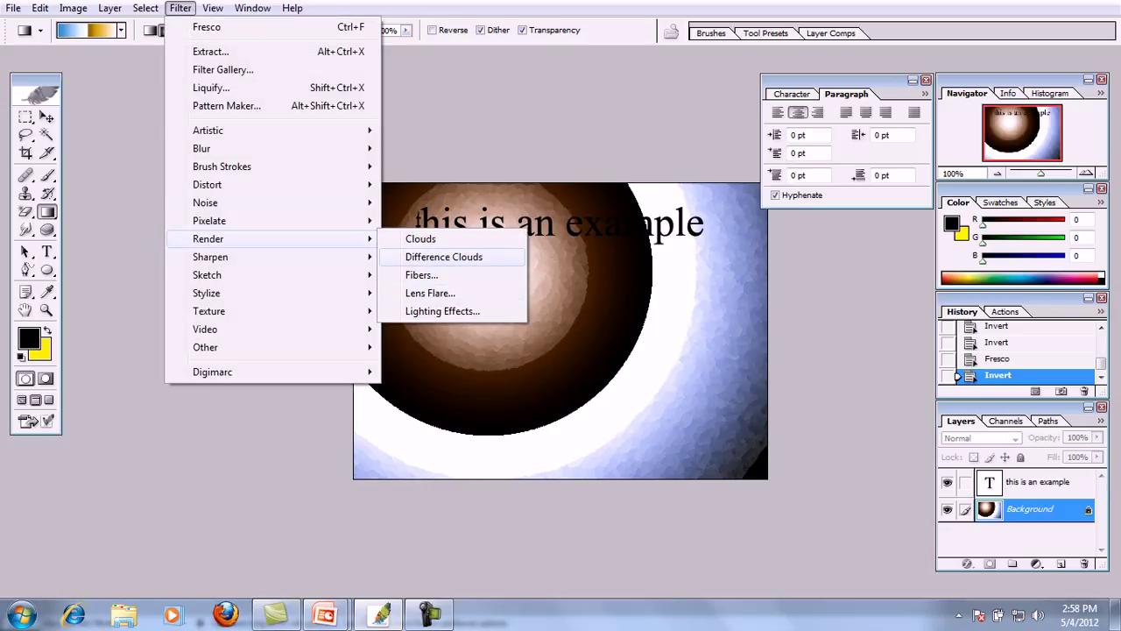
left_click(443, 256)
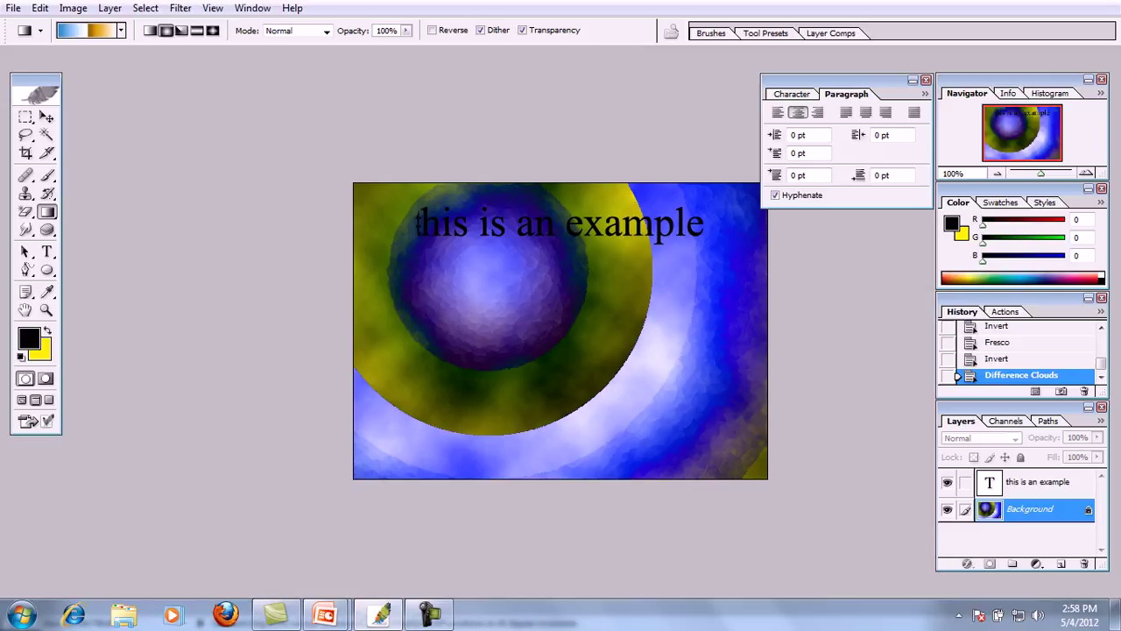
Undo the Background's gradient, inversions and filters back to the state just after the text was committed.
key("ctrl+alt+z")
key("ctrl+alt+z")
key("ctrl+alt+z")
key("ctrl+alt+z")
key("ctrl+alt+z")
key("ctrl+alt+z")
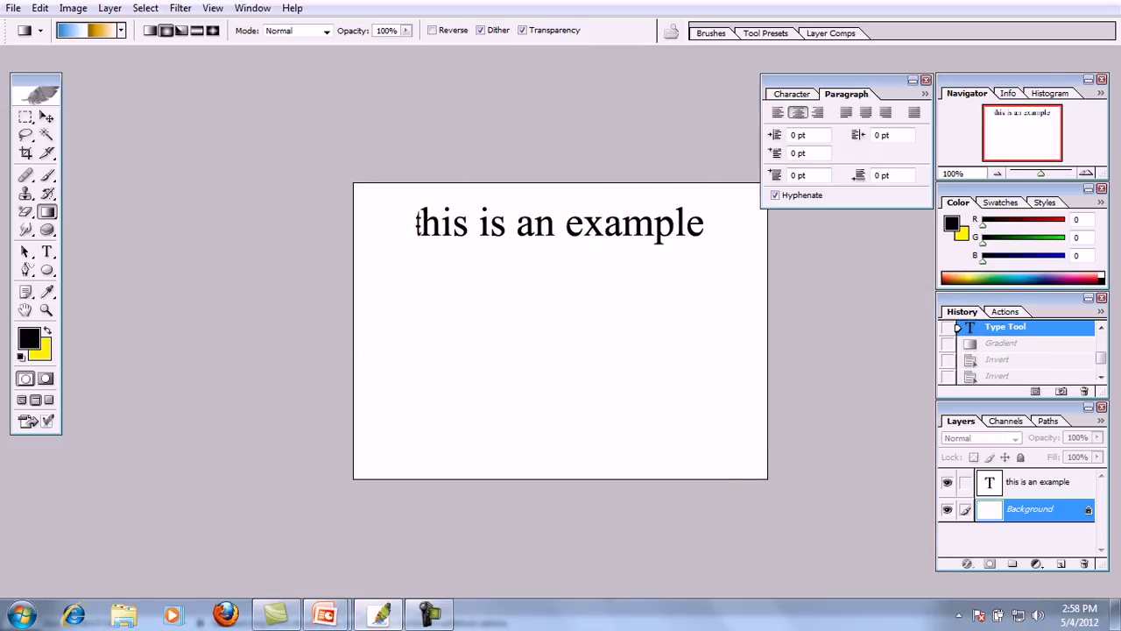
left_click(47, 252)
left_click(47, 270)
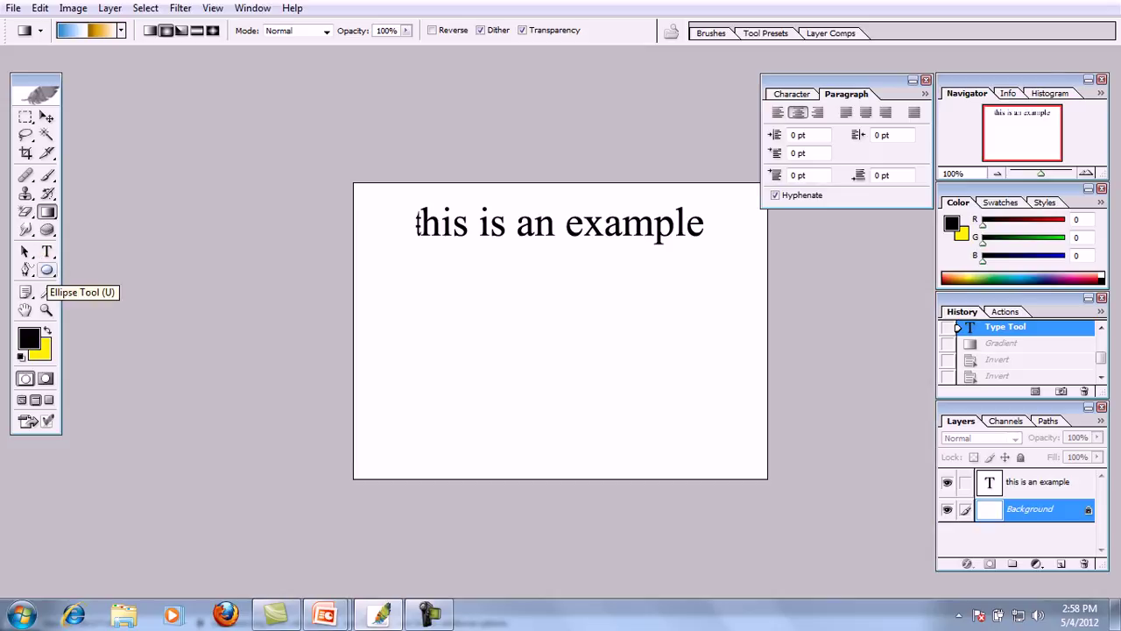
Close the example text document without saving and create a new blank white document.
key("ctrl+w")
key("n")
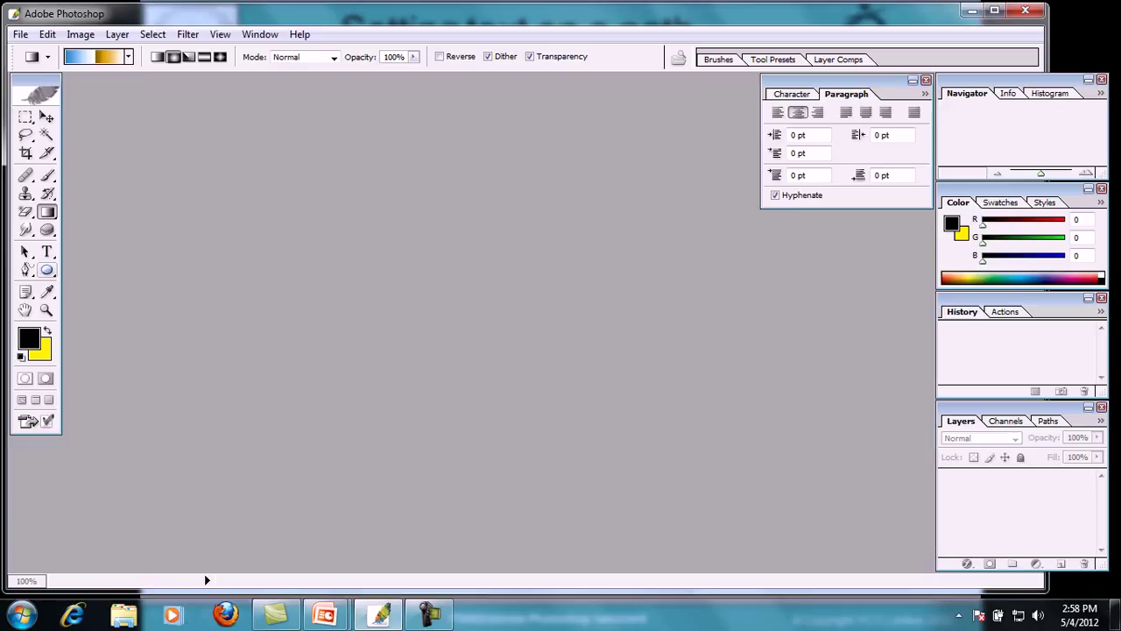
key("ctrl+n")
key("Return")
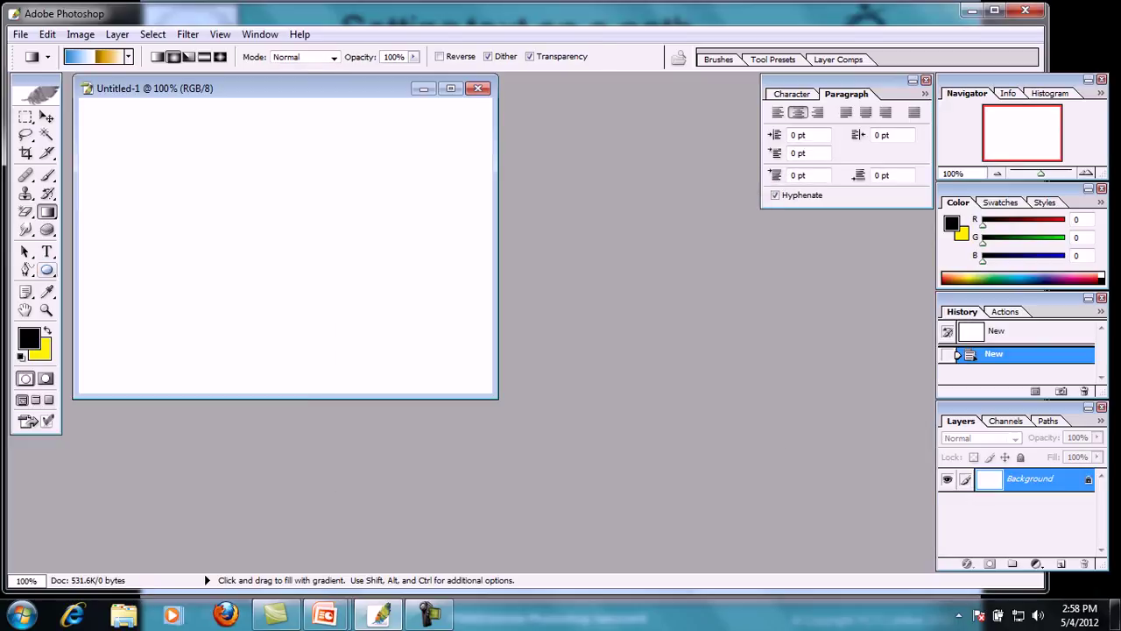
Switch to the PowerPoint slide "Setting text on a path", capture it, and paste the capture into the new Photoshop document.
left_click(325, 614)
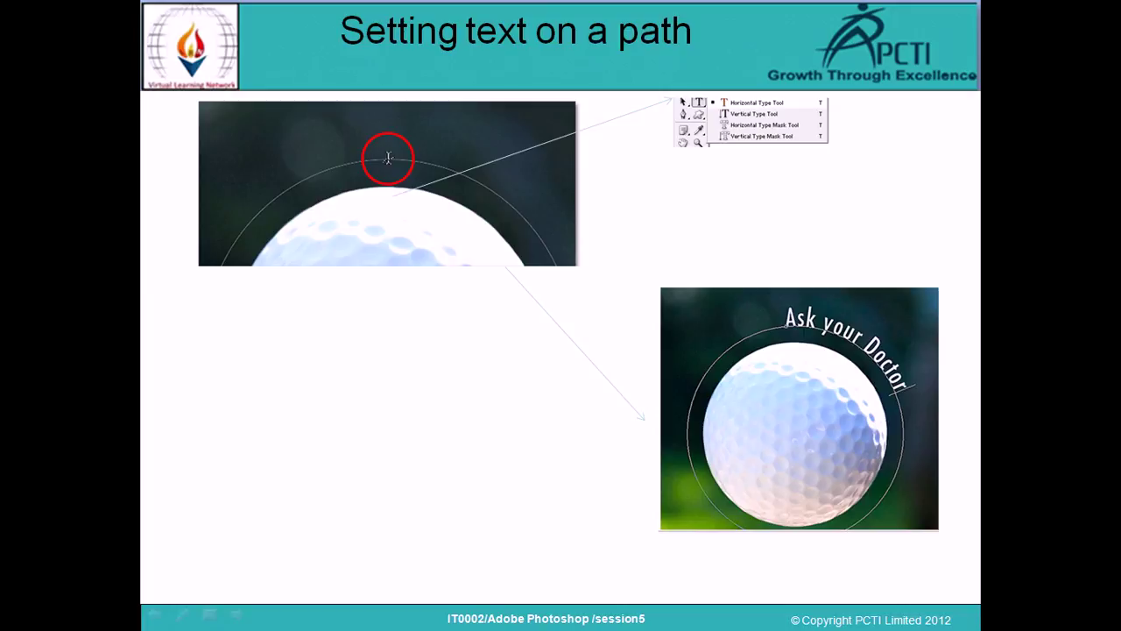
key("alt+Tab")
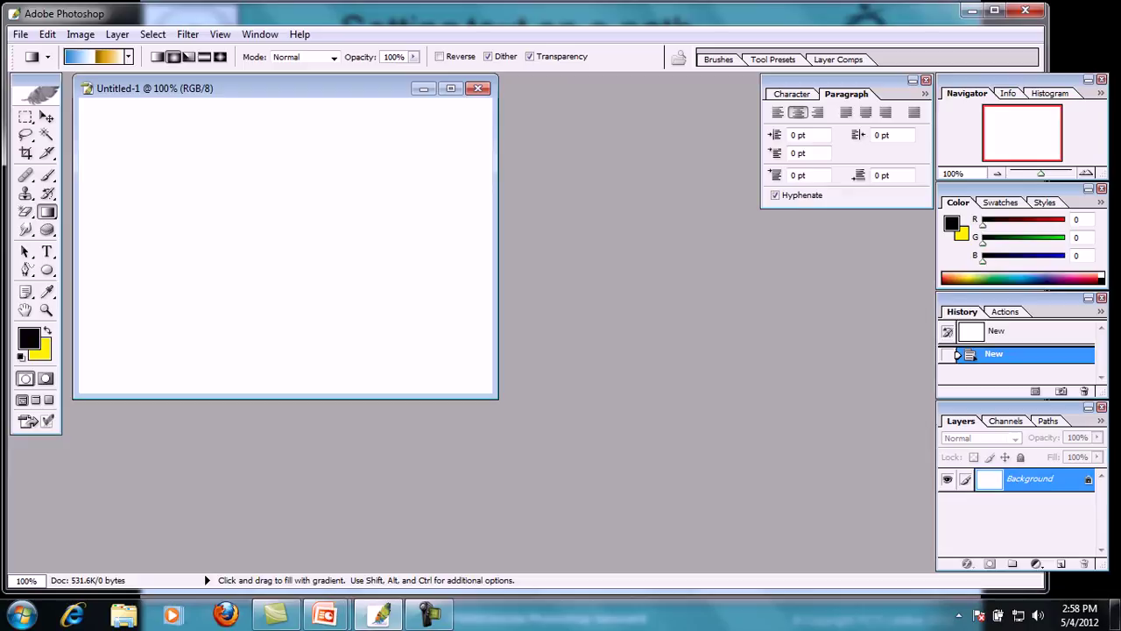
key("ctrl+v")
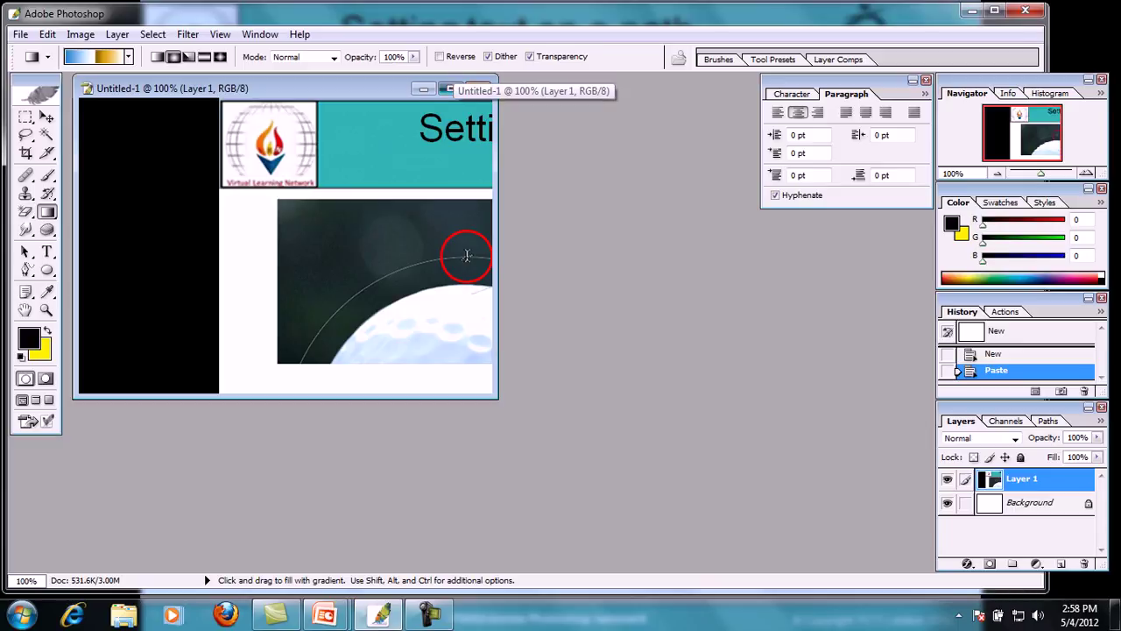
Move the pasted slide image until the golf ball with "Ask your Doctor" lies within the canvas, and apply the transformation.
key("f")
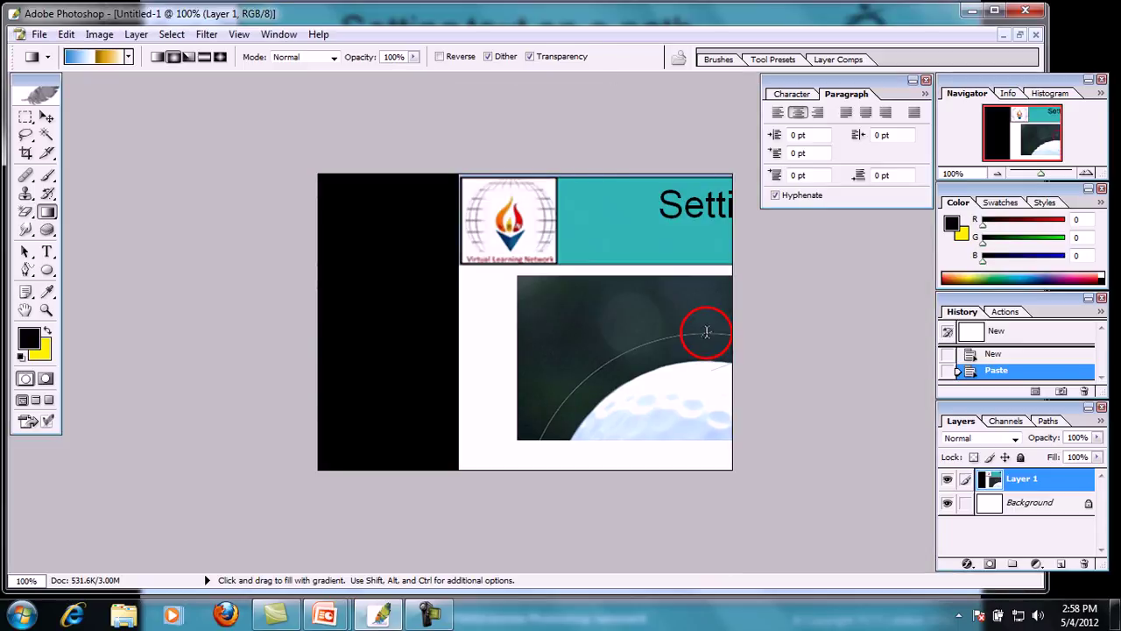
key("v")
key("ctrl+t")
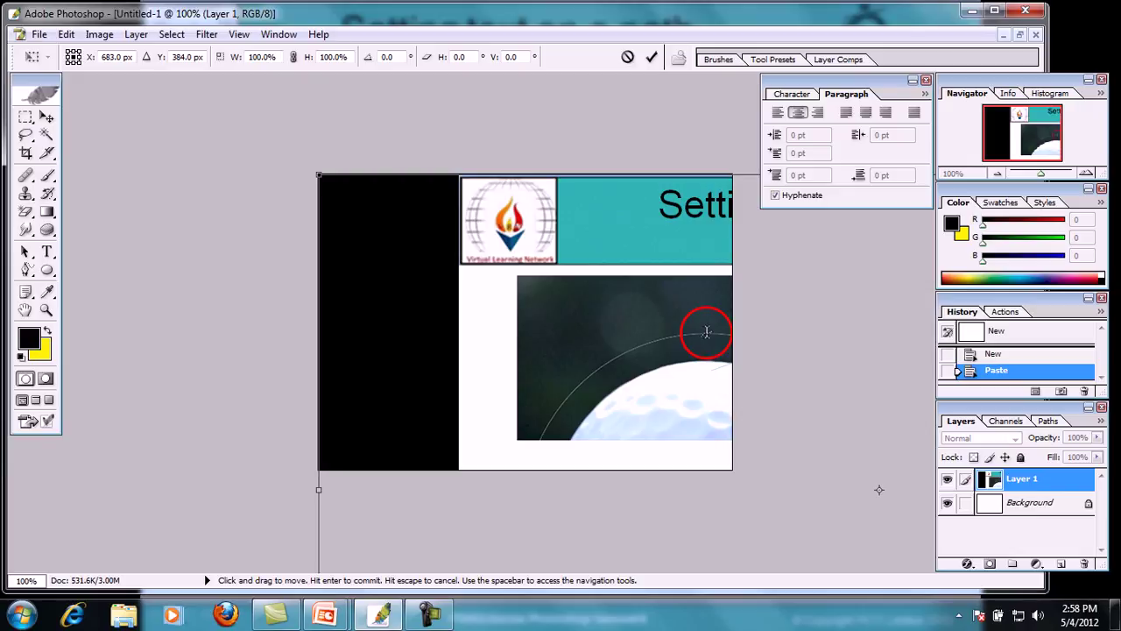
left_click_drag(706, 332, 278, 206)
key("m")
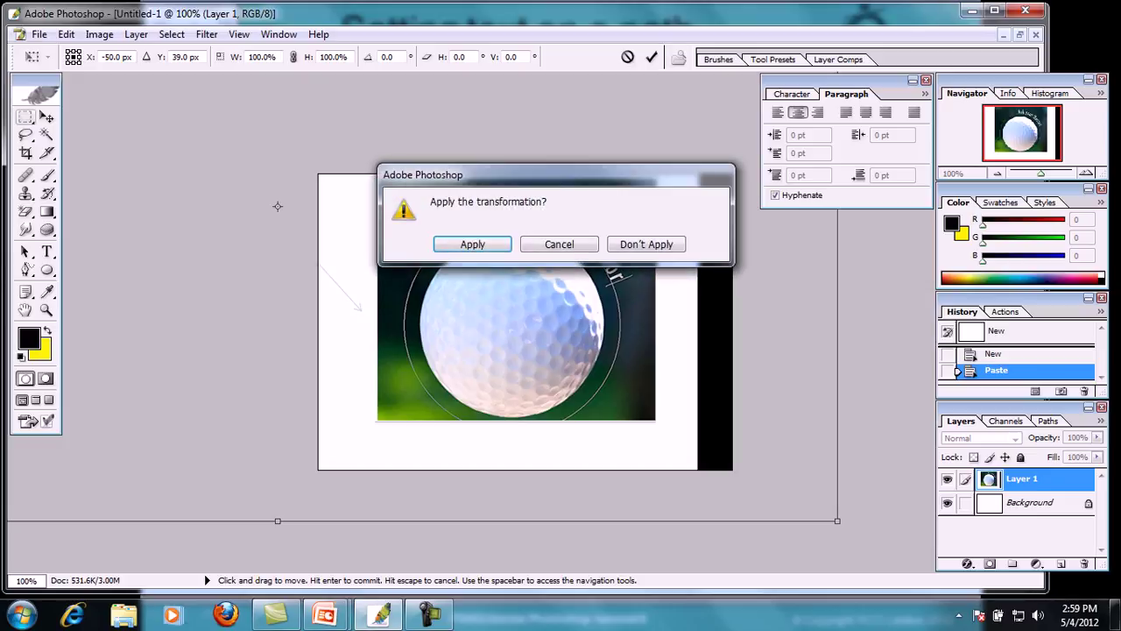
key("Return")
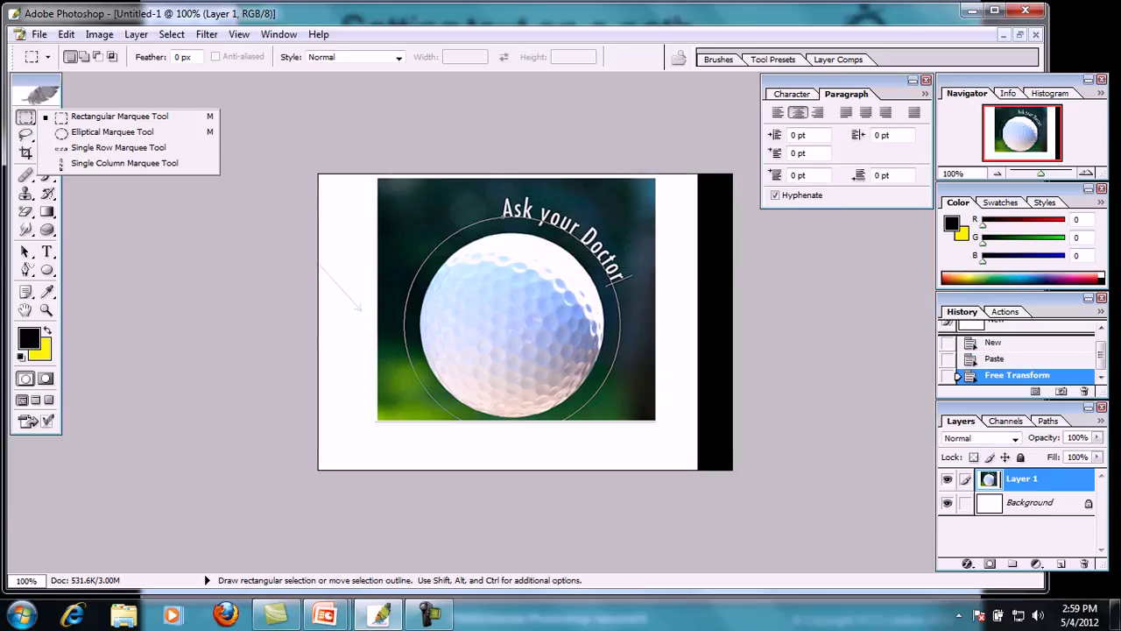
Copy an elliptical marquee selection around the golf ball and close the document without saving.
left_click(112, 132)
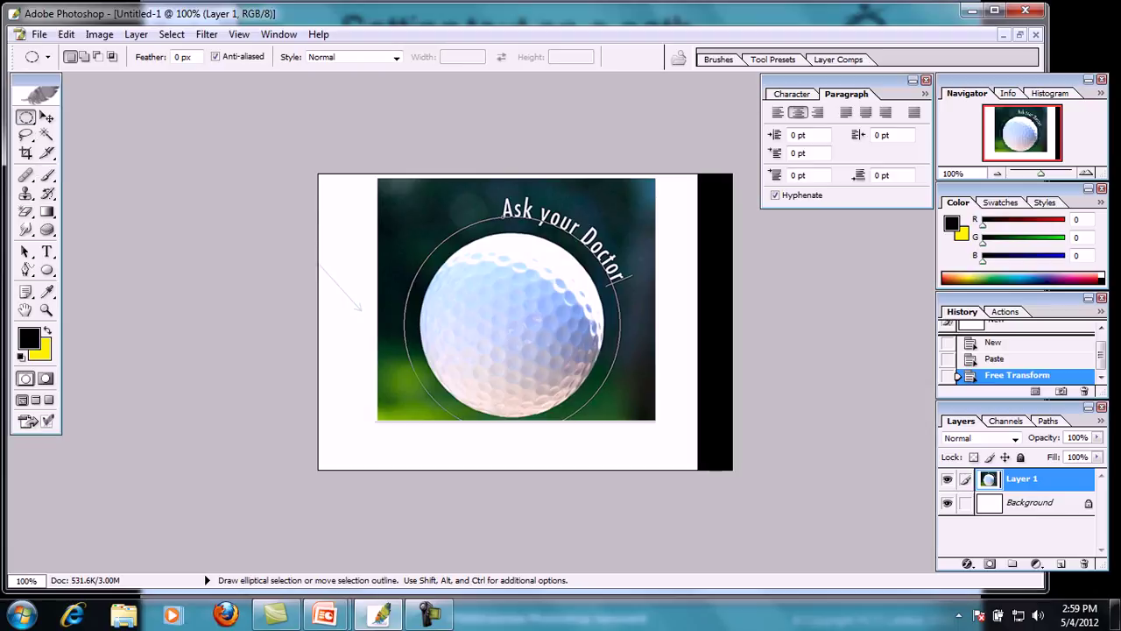
left_click_drag(412, 218, 613, 431)
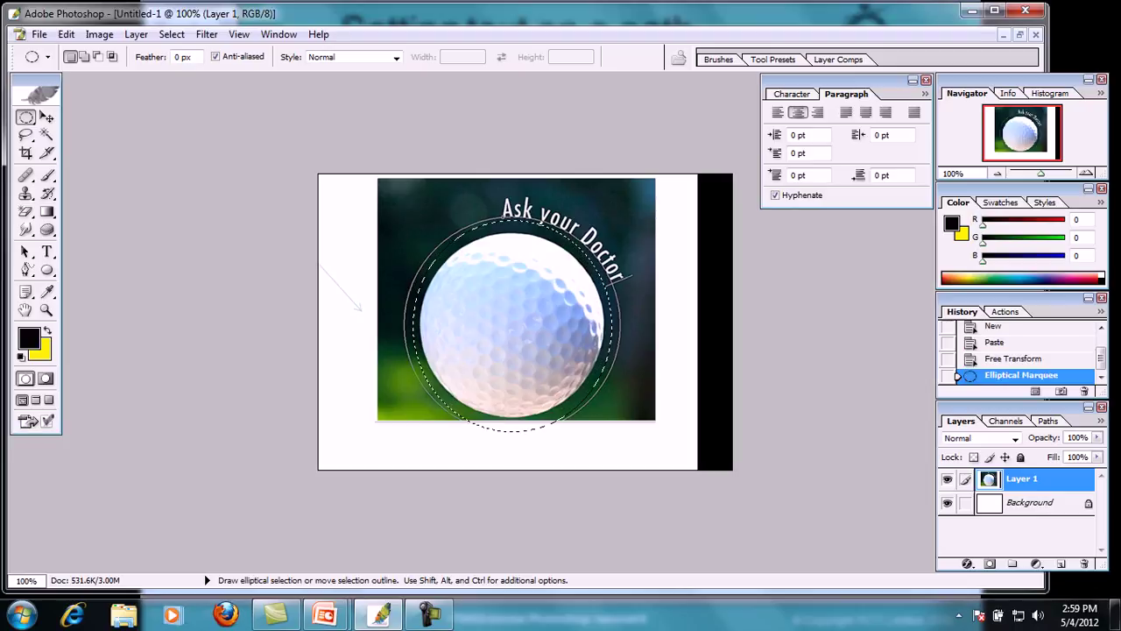
key("ctrl+w")
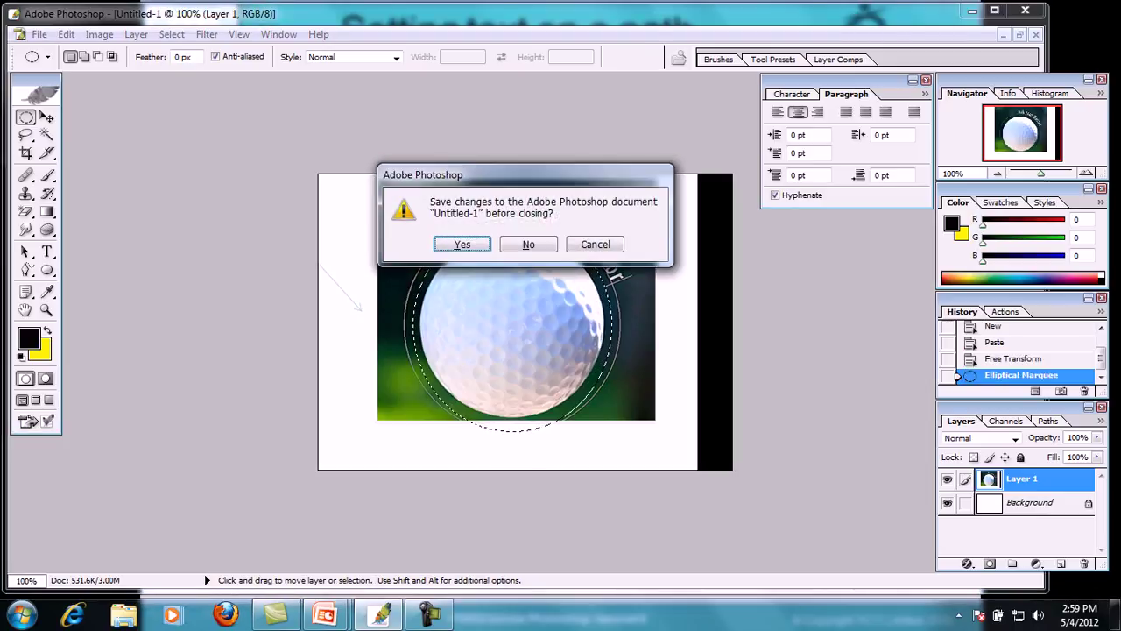
key("n")
key("ctrl+n")
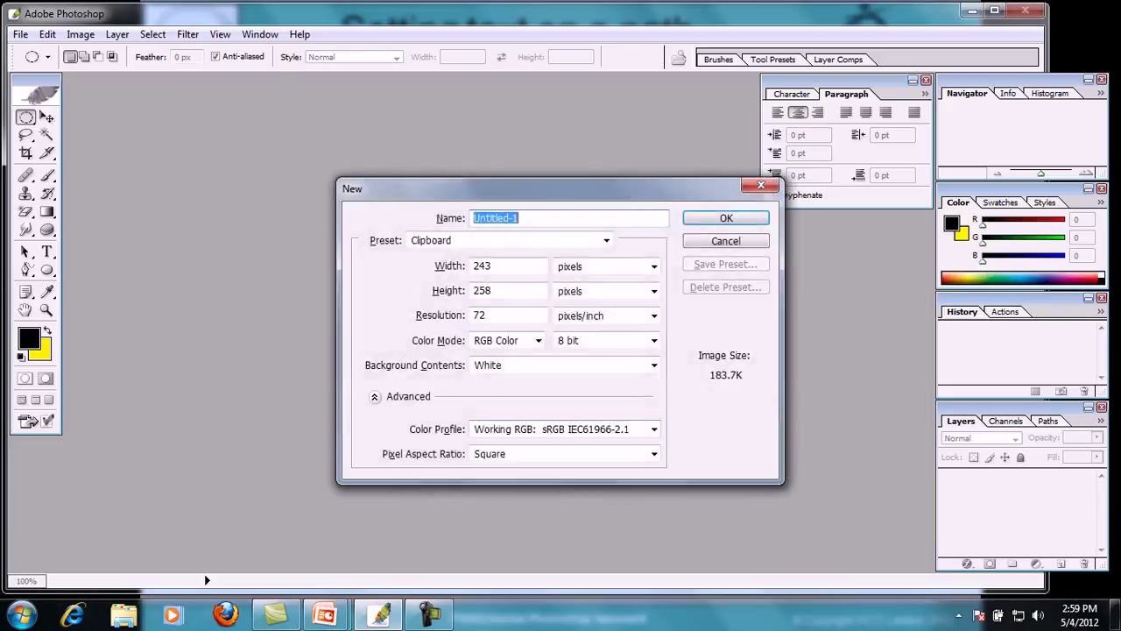
key("Return")
key("ctrl+v")
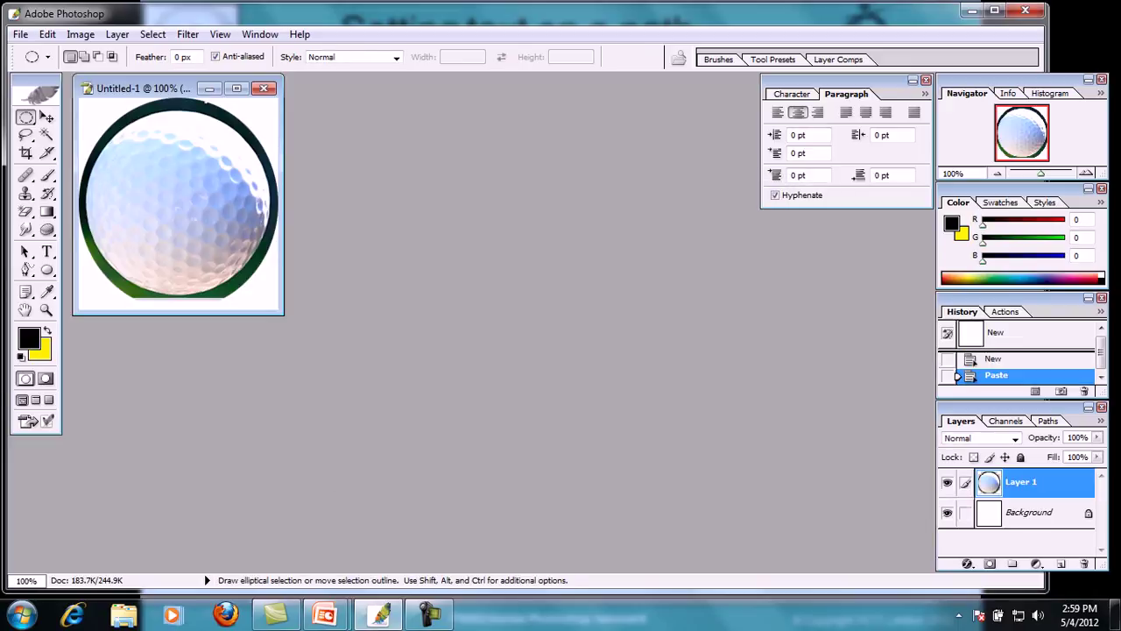
left_click(237, 88)
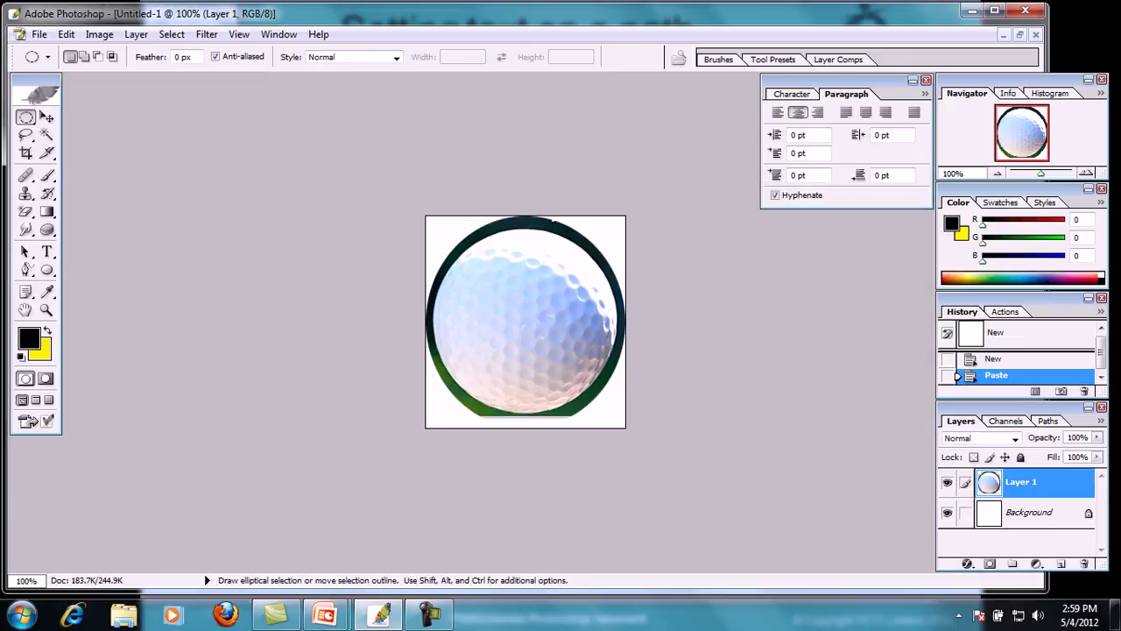
key("ctrl")
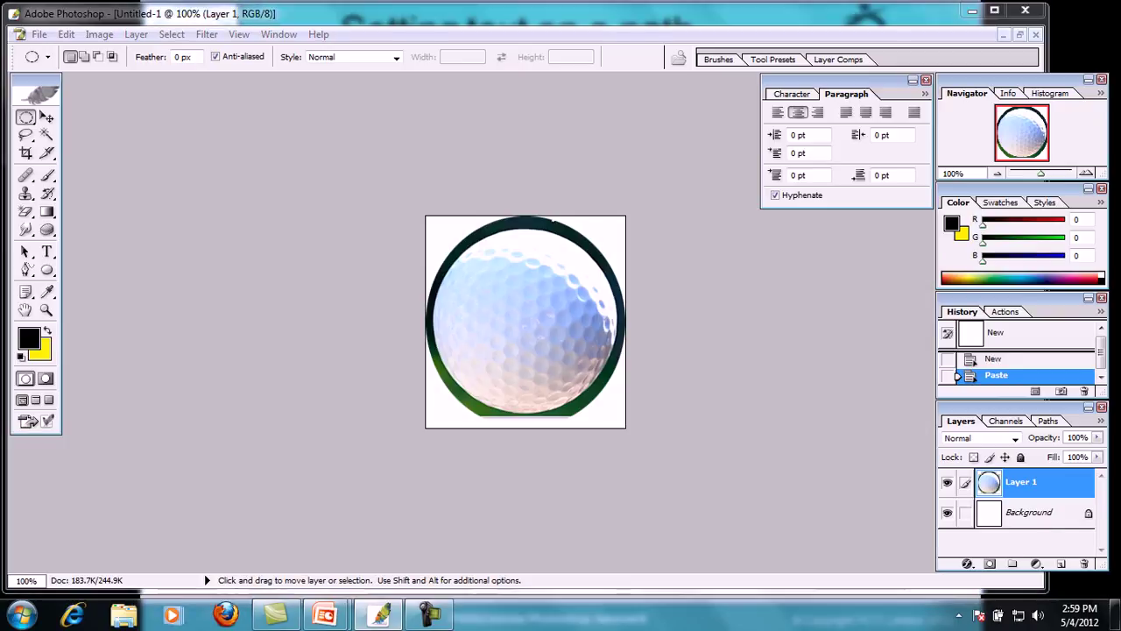
key("ctrl+w")
key("n")
key("ctrl+n")
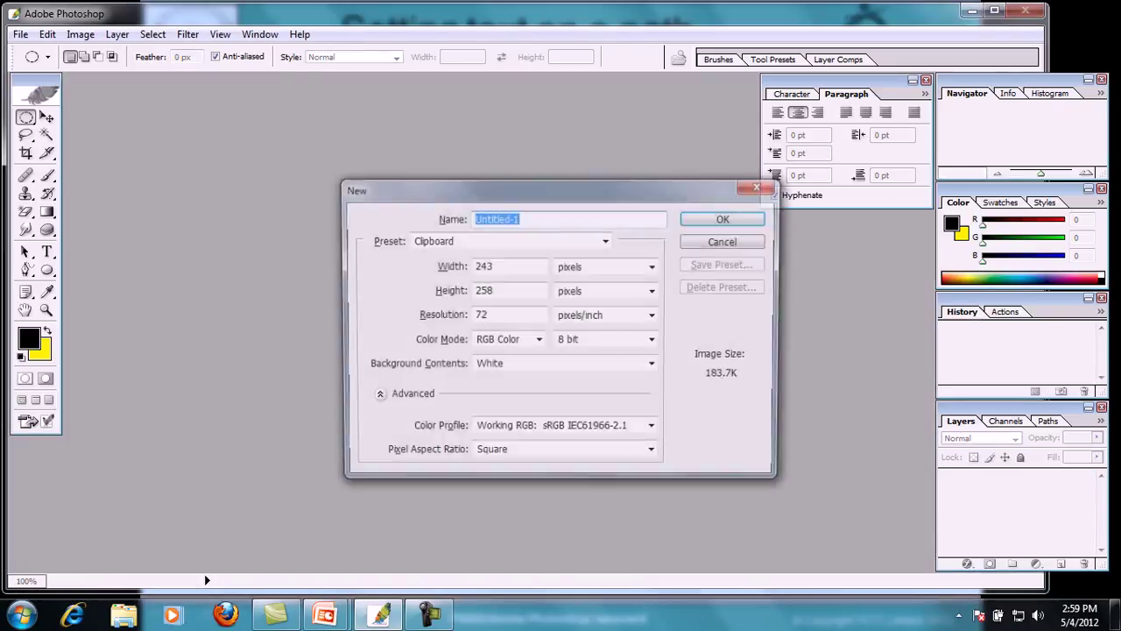
key("Return")
key("ctrl+w")
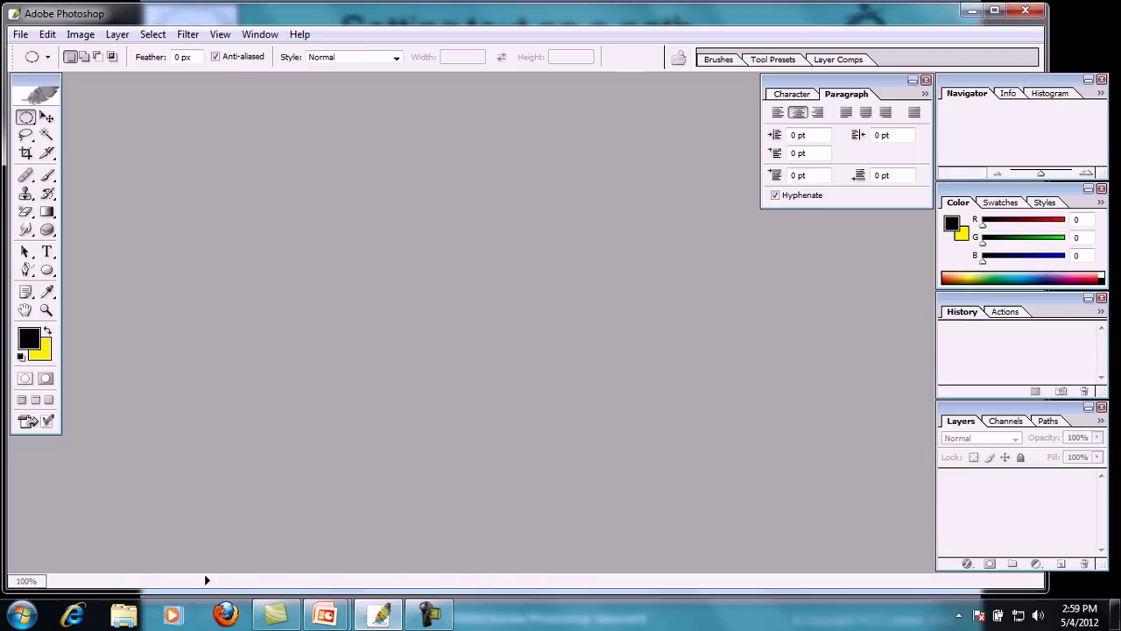
Create a new document with the 800 x 600 preset and paste the golf ball into it.
key("ctrl+n")
left_click(605, 241)
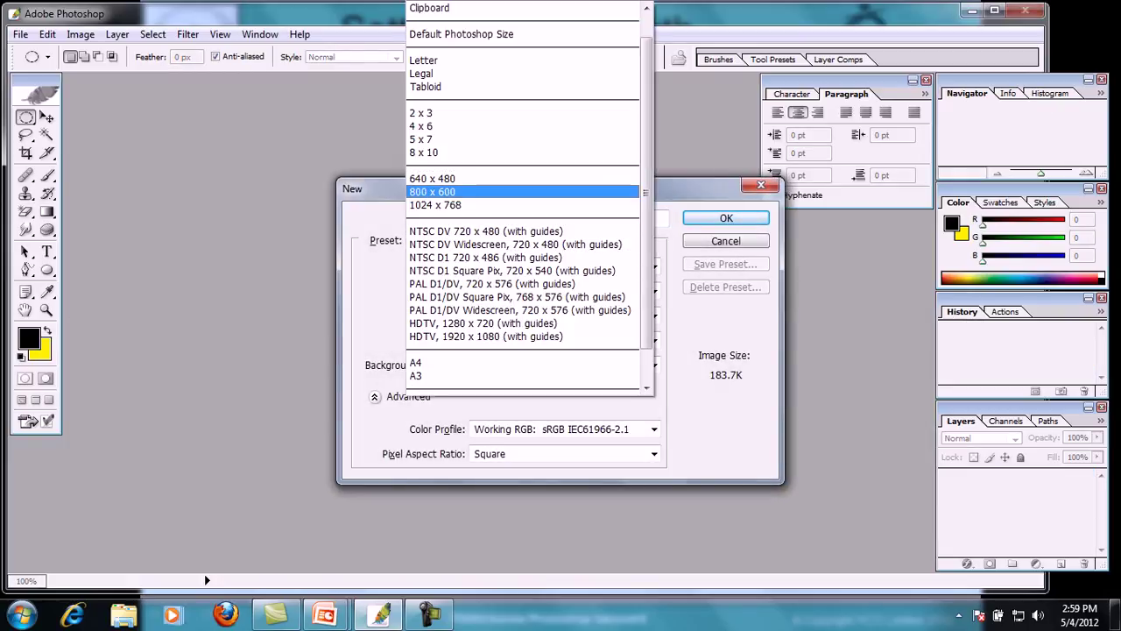
left_click(433, 191)
left_click(727, 218)
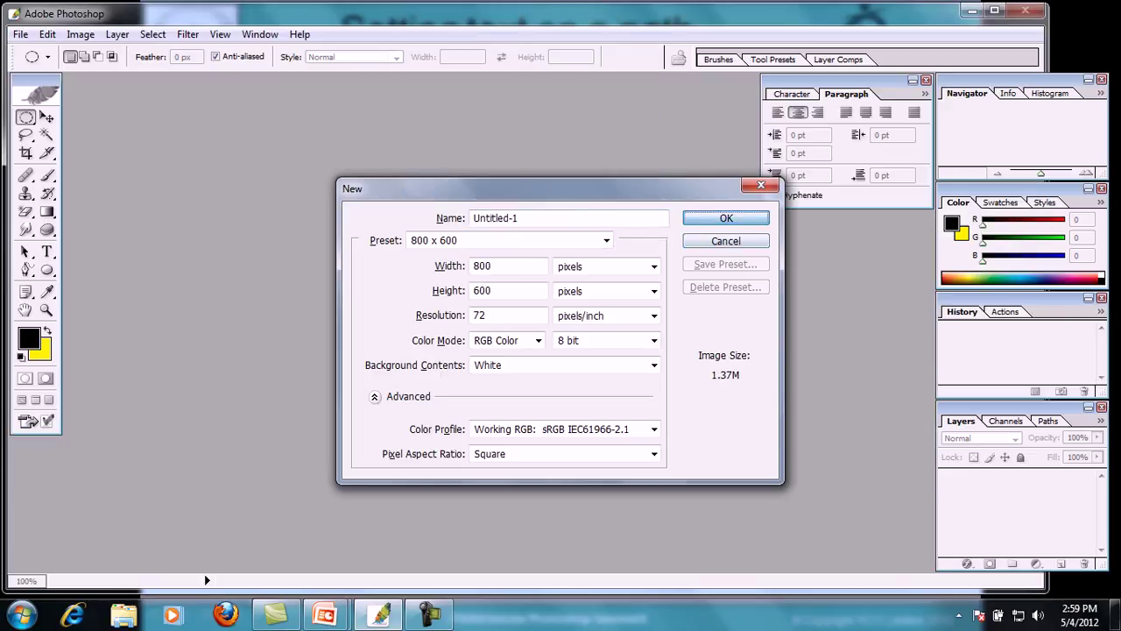
key("ctrl+v")
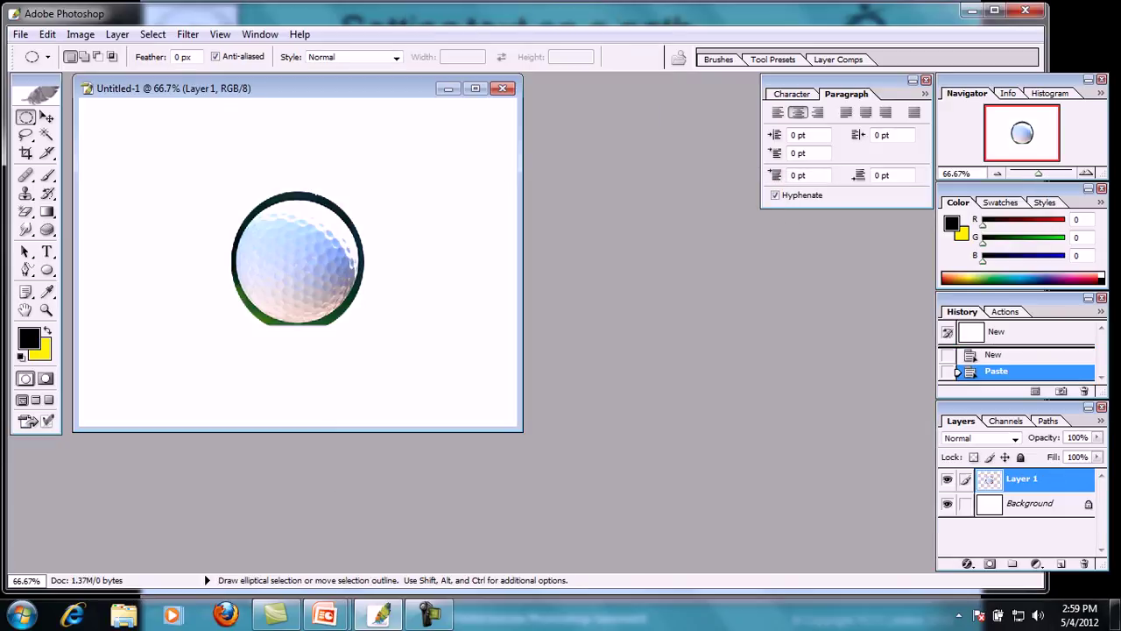
left_click_drag(47, 270, 131, 285)
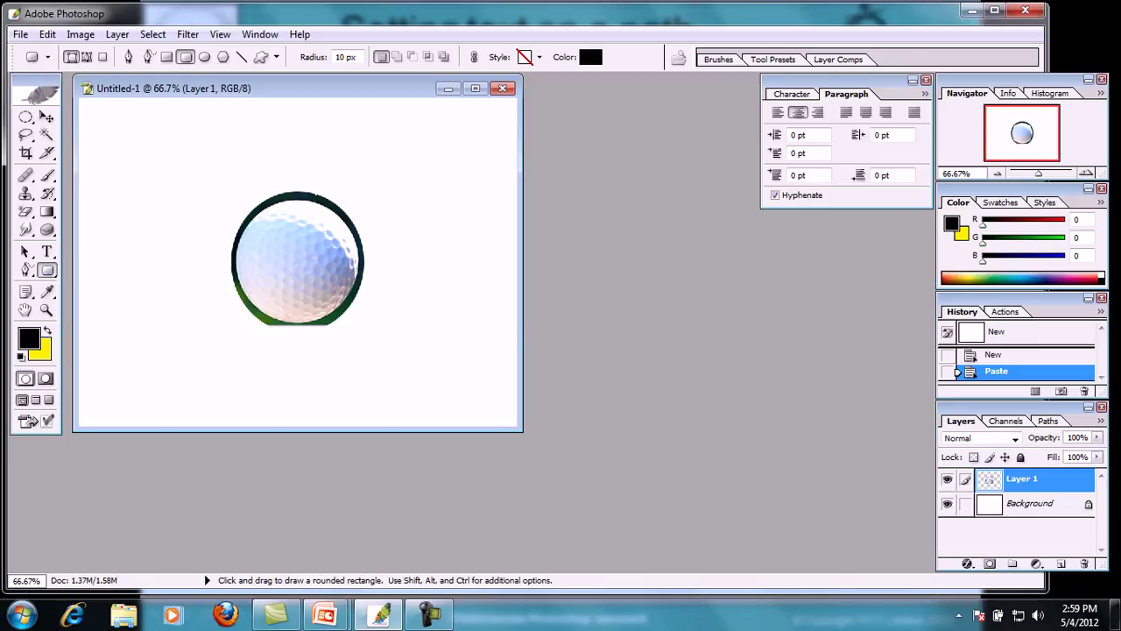
mouse_move(220, 300)
left_mouse_down()
mouse_move(321, 391)
mouse_move(448, 182)
left_mouse_up()
key("ctrl+z")
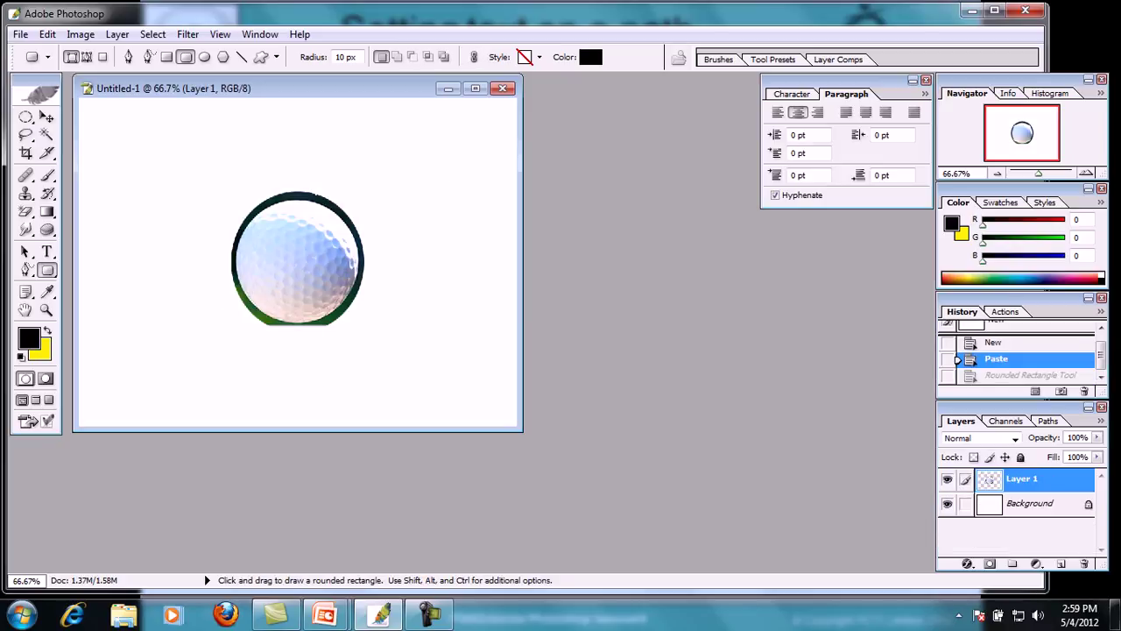
Draw an upright ellipse shape covering the golf ball with the Ellipse tool and set its fill colour to white.
left_click_drag(48, 270, 48, 270)
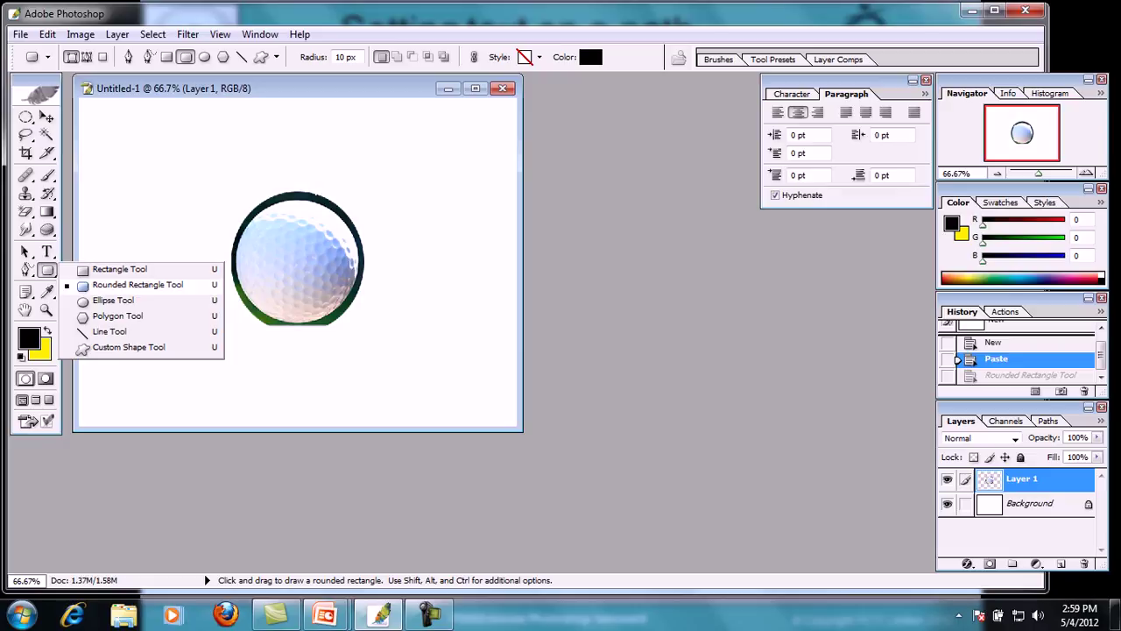
left_click_drag(132, 285, 113, 300)
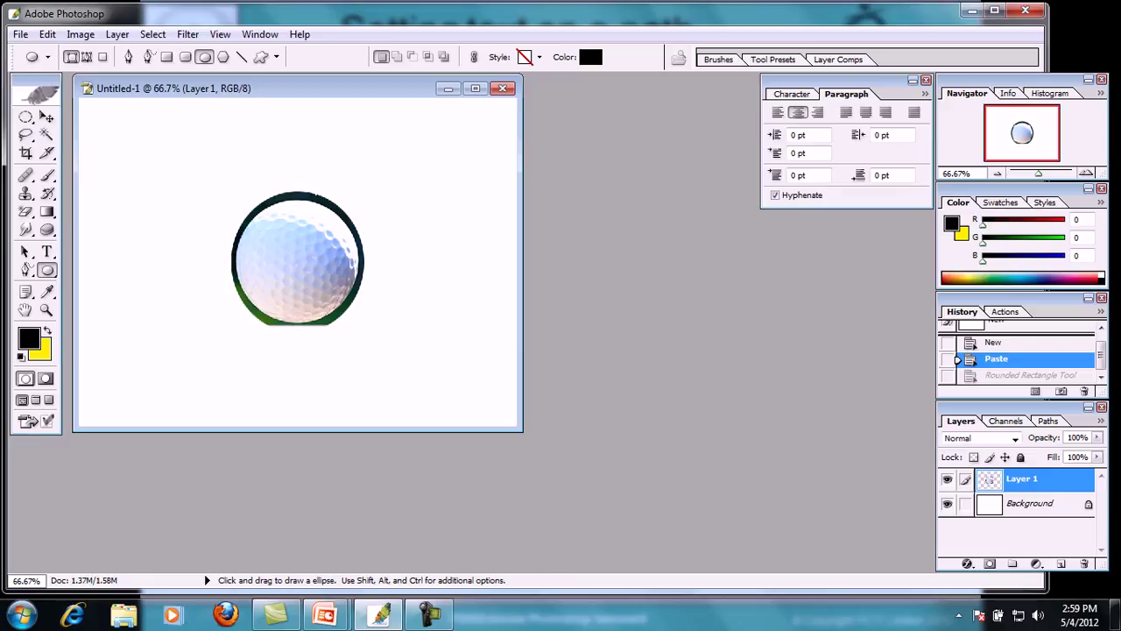
left_click_drag(217, 161, 393, 373)
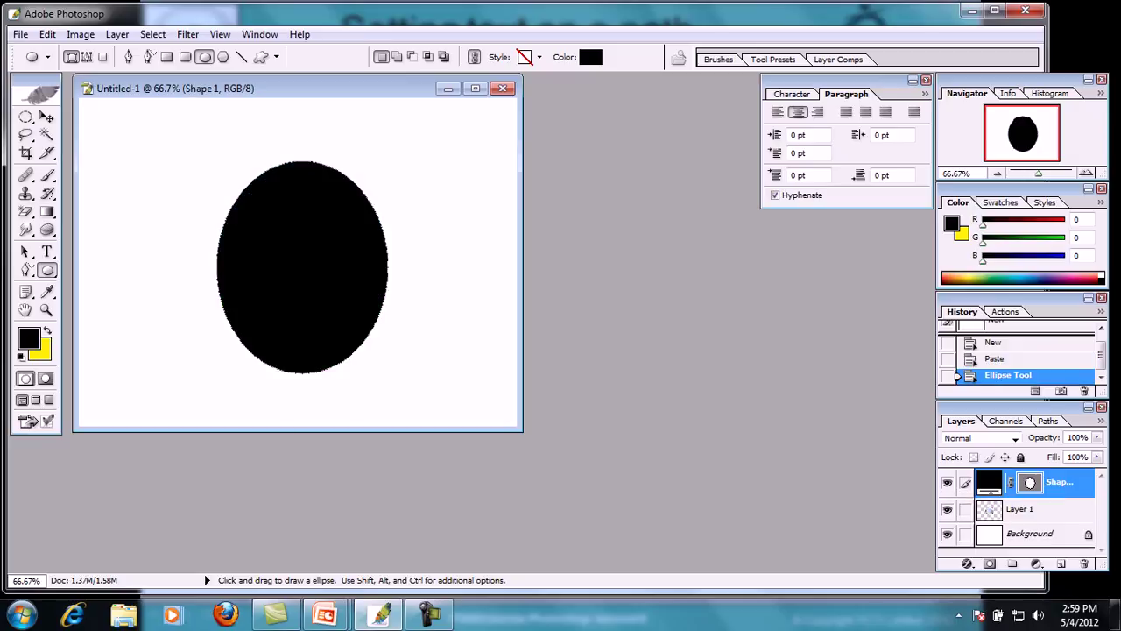
left_click(590, 57)
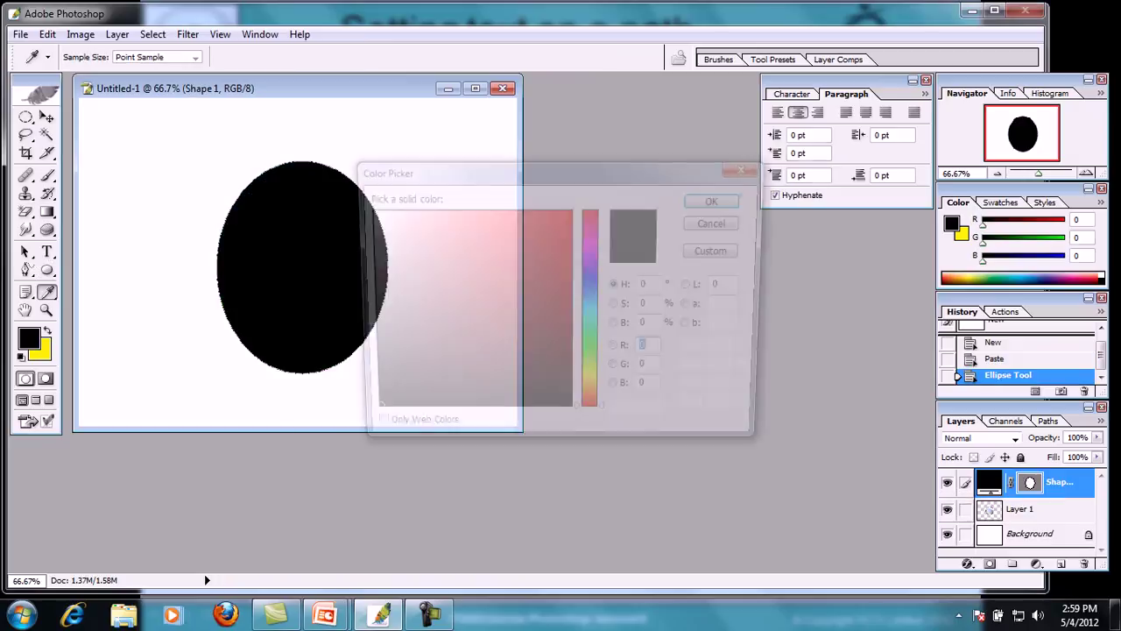
left_click_drag(364, 417, 365, 212)
key("Return")
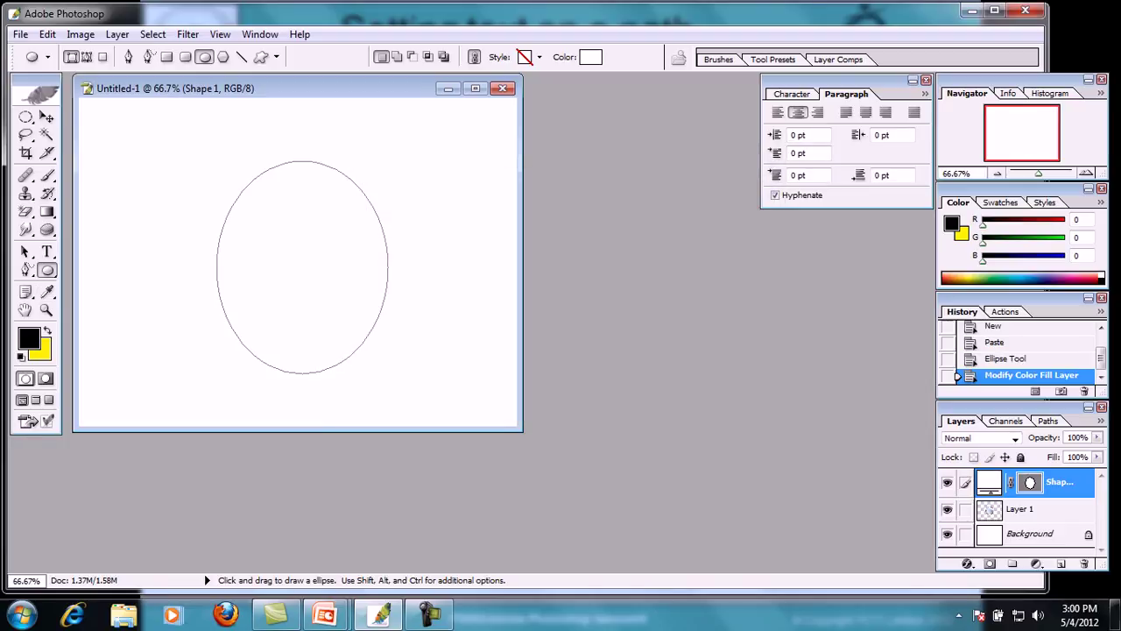
Add horizontal type along the ellipse's path, starting at its upper-left edge, reading "now i aM THE text written on a path".
left_click(46, 252)
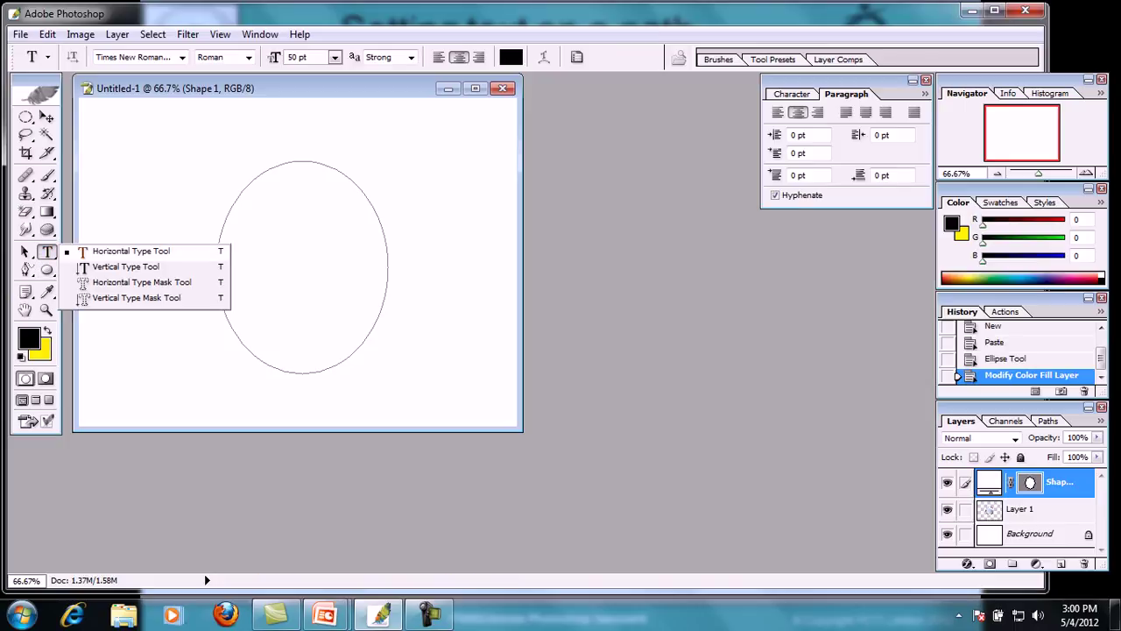
left_click(130, 251)
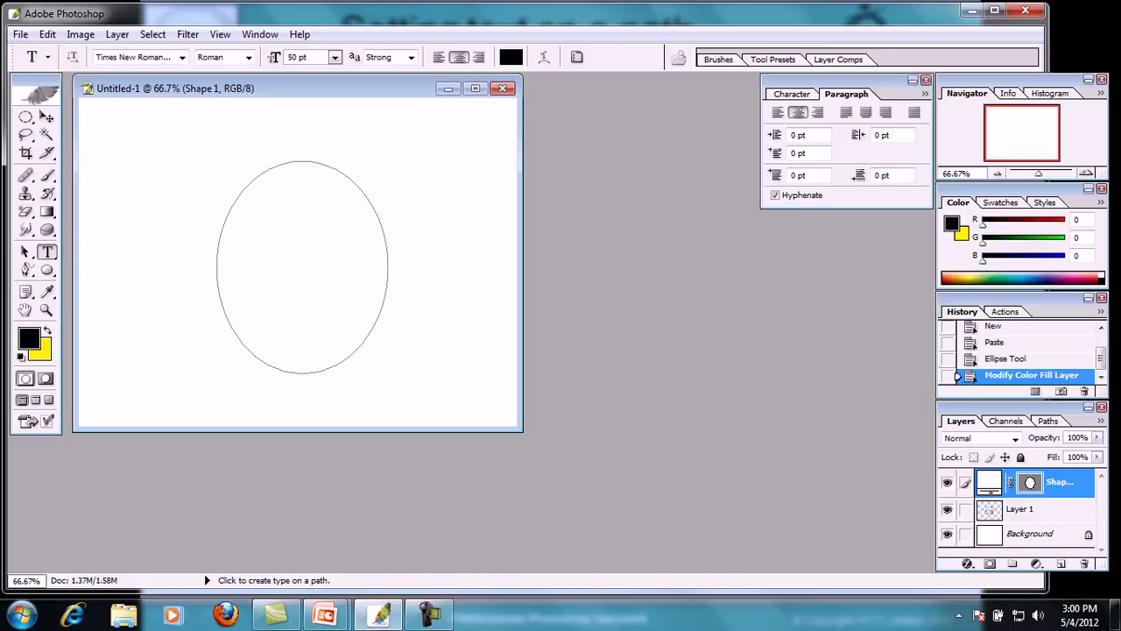
left_click(239, 185)
type("no")
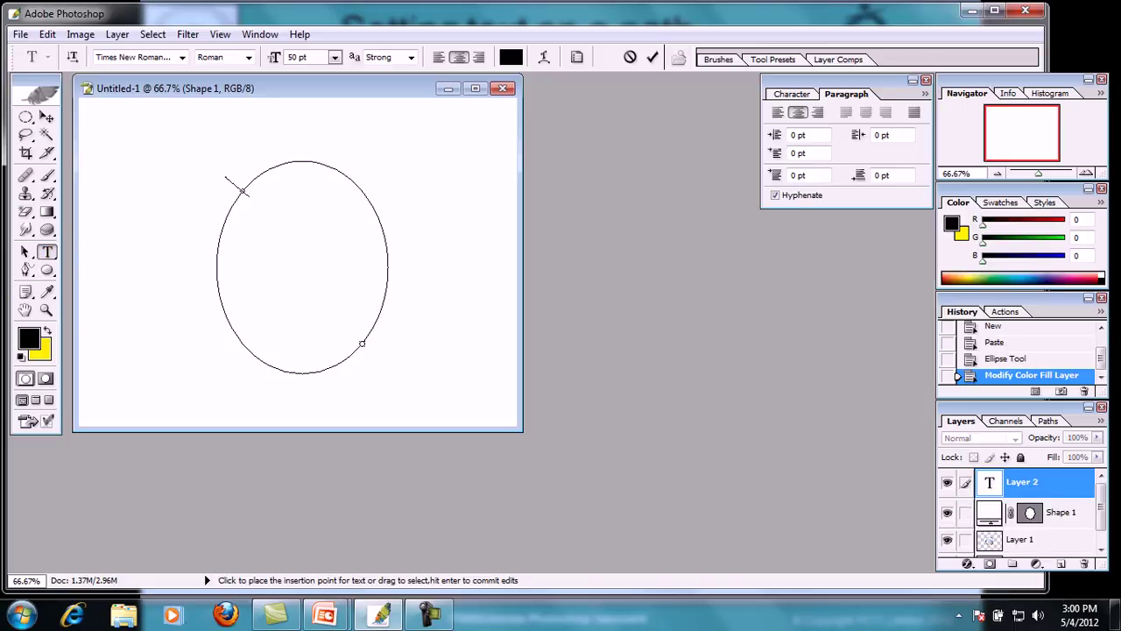
type("w i aM")
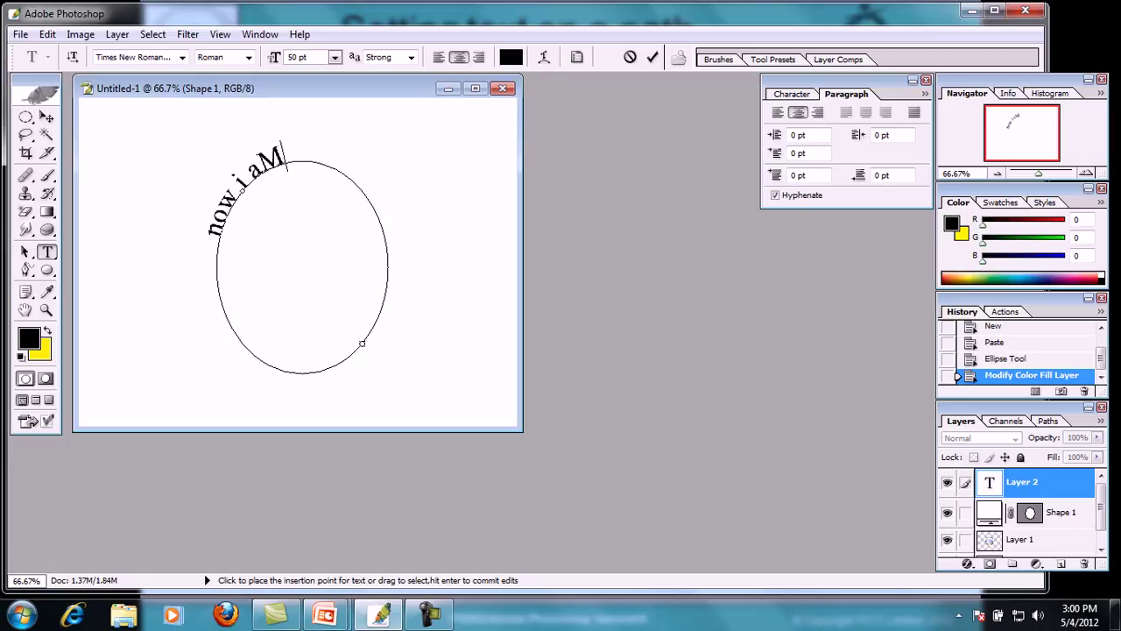
type(" THE text")
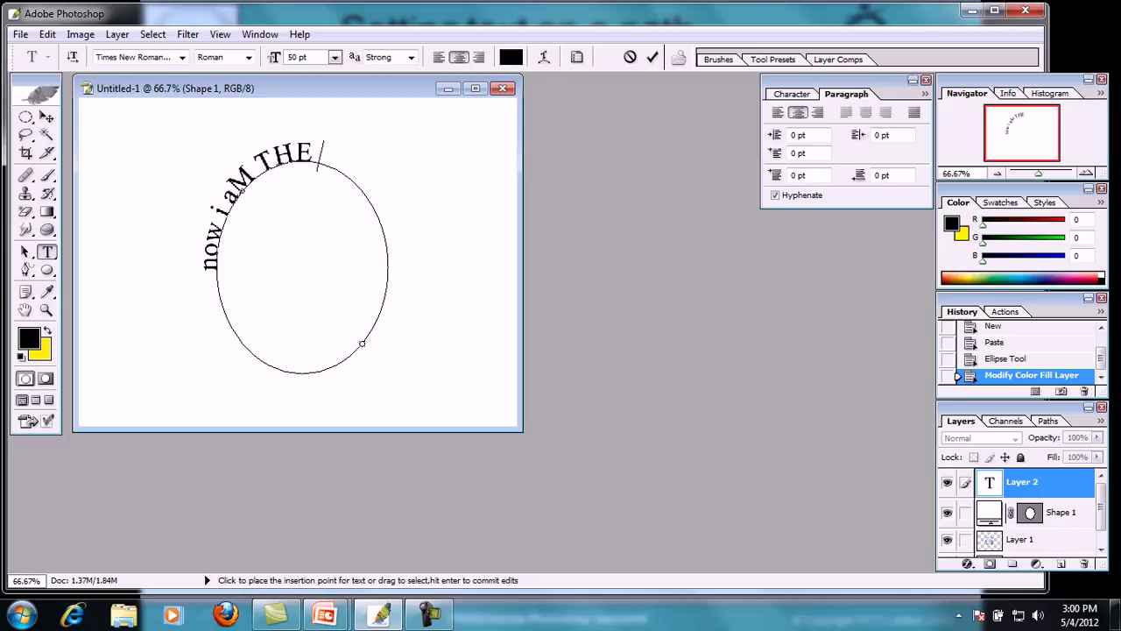
type(" wr")
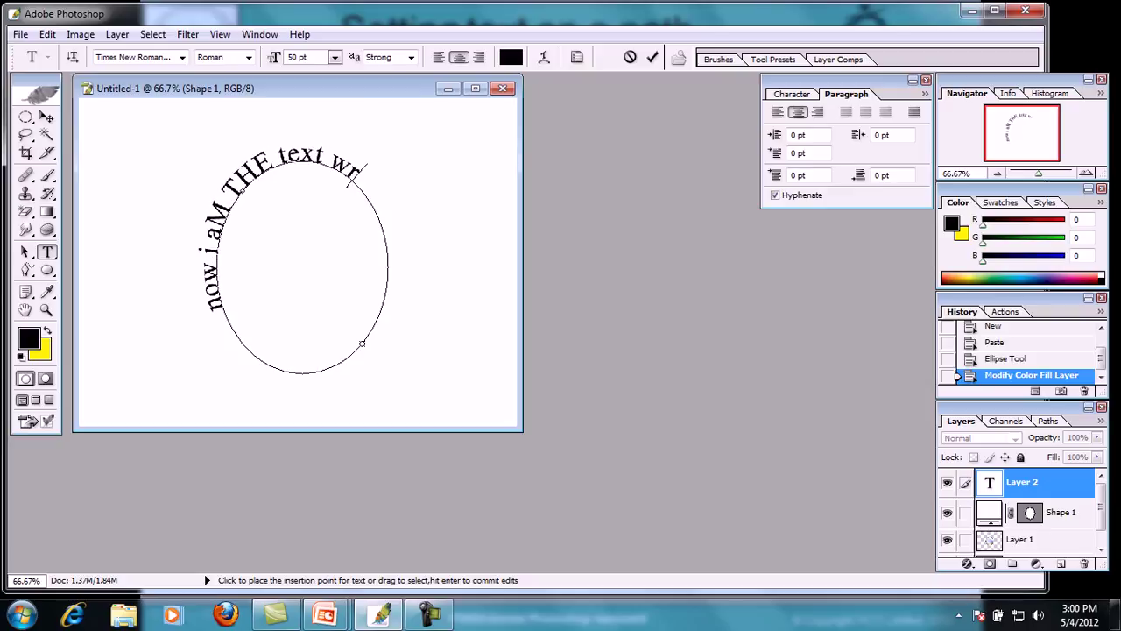
type("itten on a path")
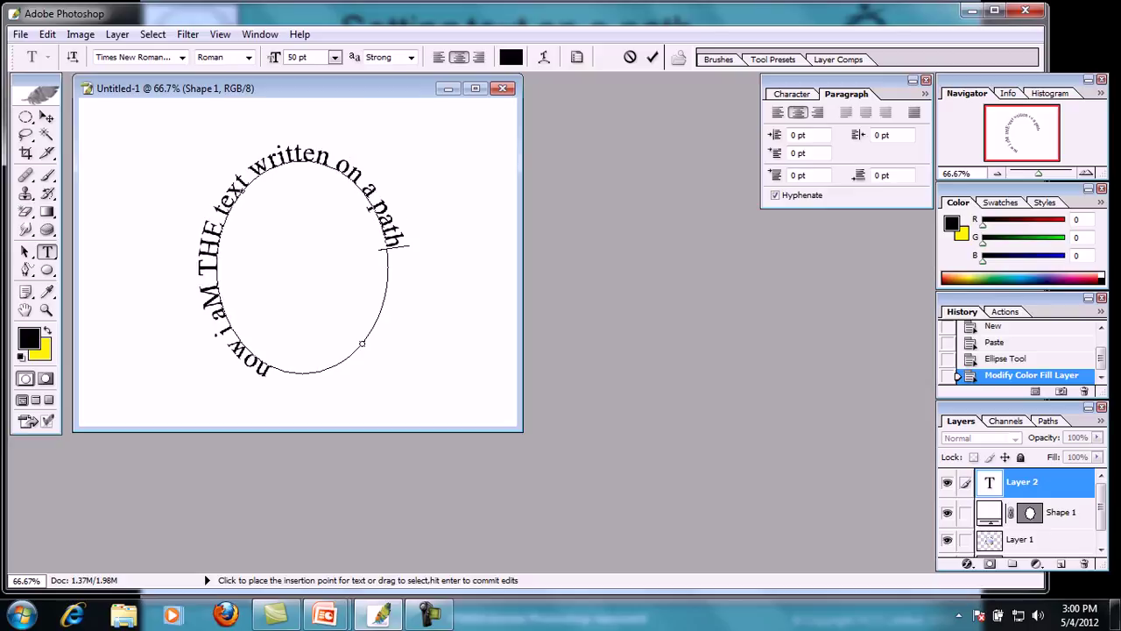
Commit the path text, select the empty area inside the ellipse with the Magic Wand and paste the copied golf ball into that selection.
key("ctrl+Return")
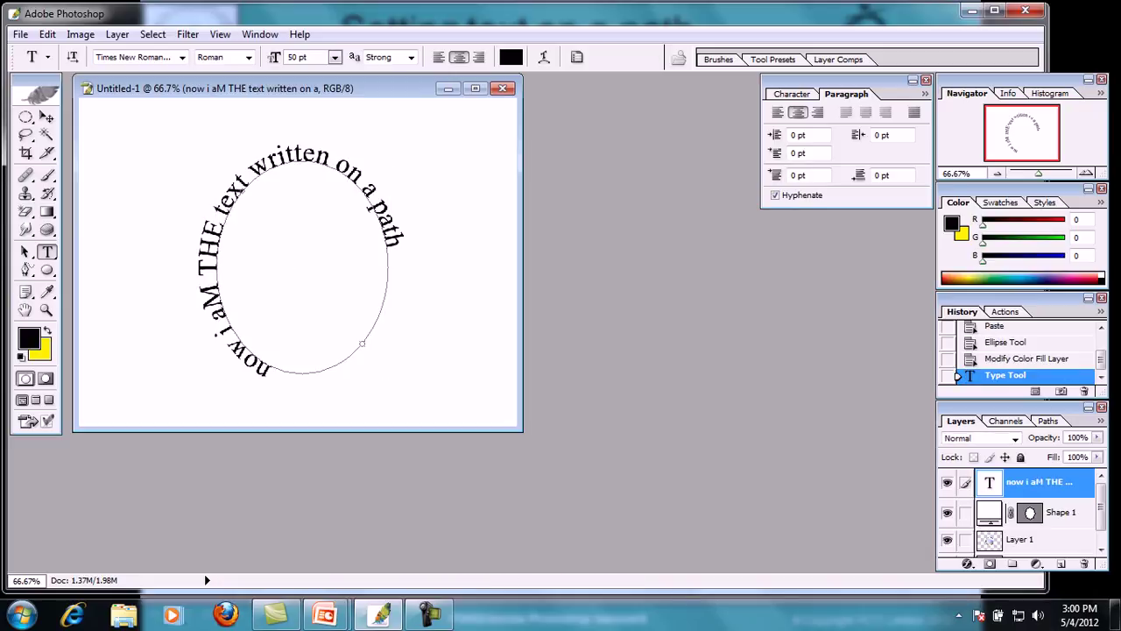
left_click(47, 135)
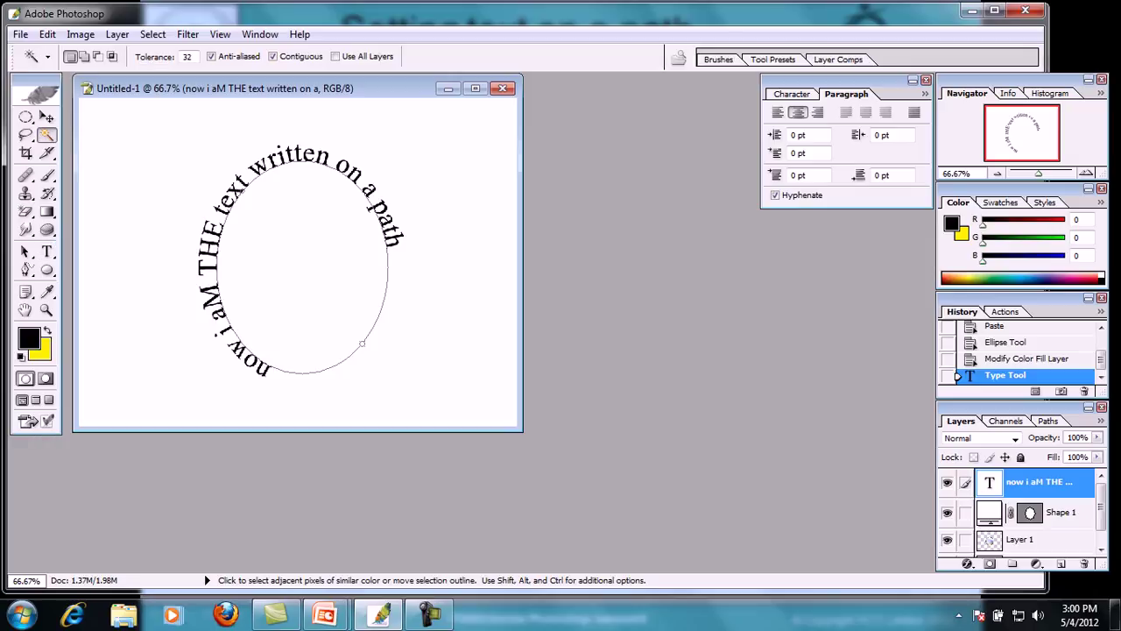
left_click(298, 255)
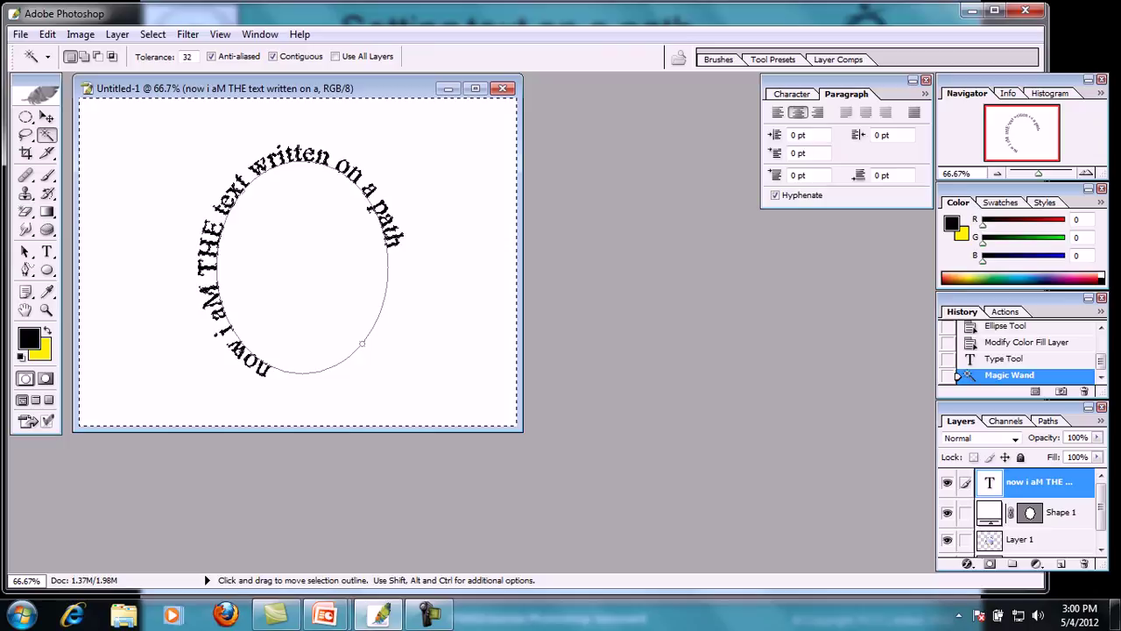
key("ctrl+shift+v")
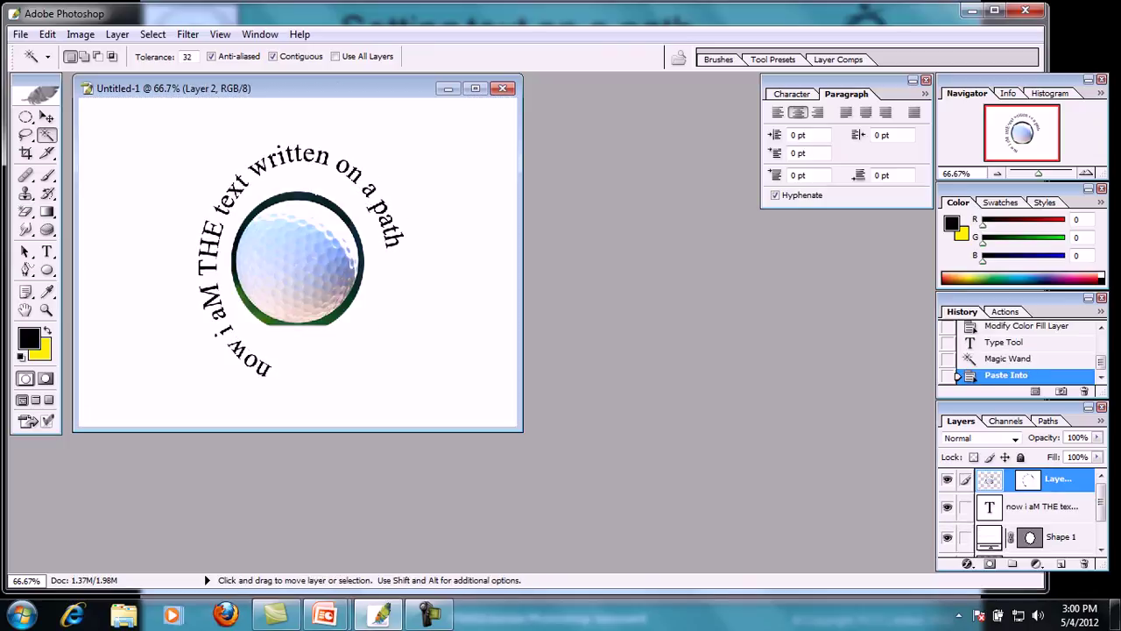
key("ctrl+z")
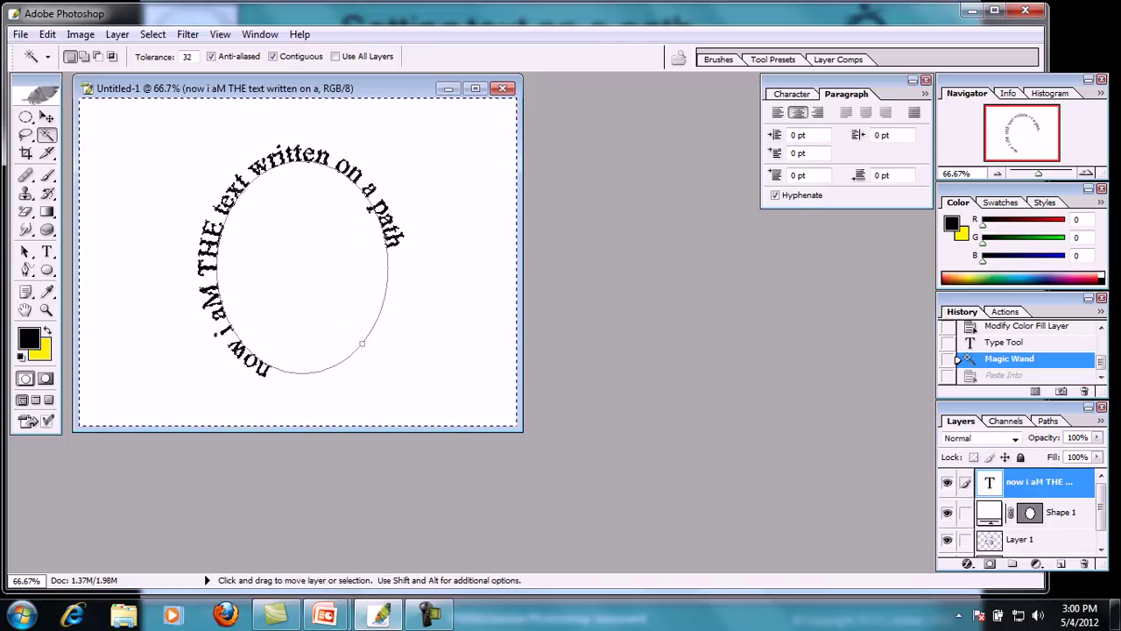
key("ctrl+shift+v")
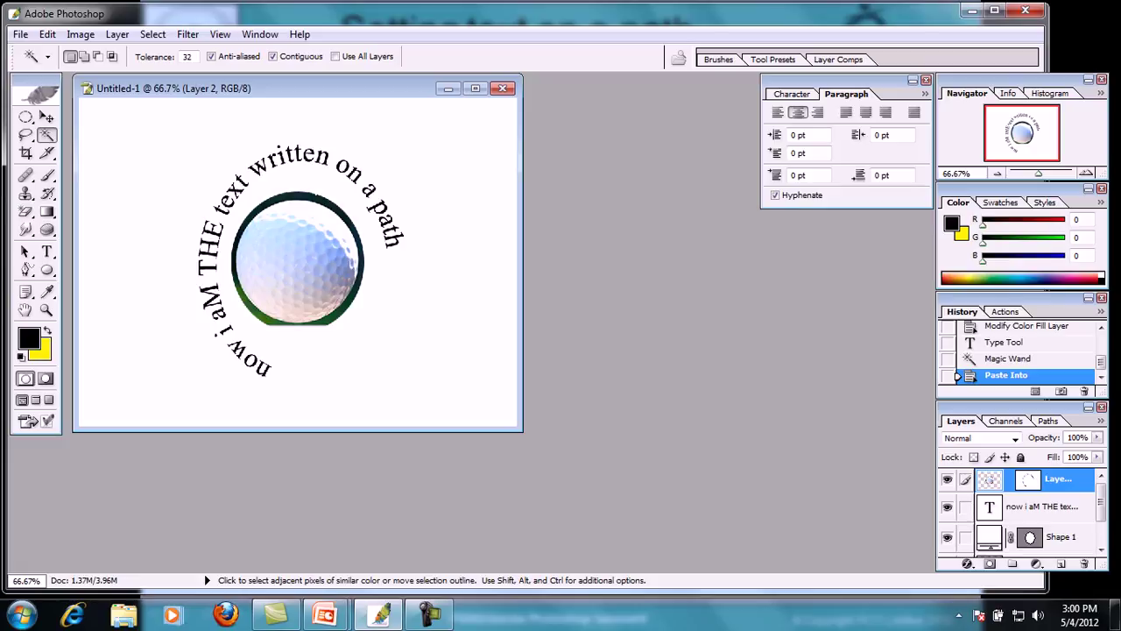
Close the document without saving, create a new one with the Clipboard preset and maximize its window.
key("ctrl+w")
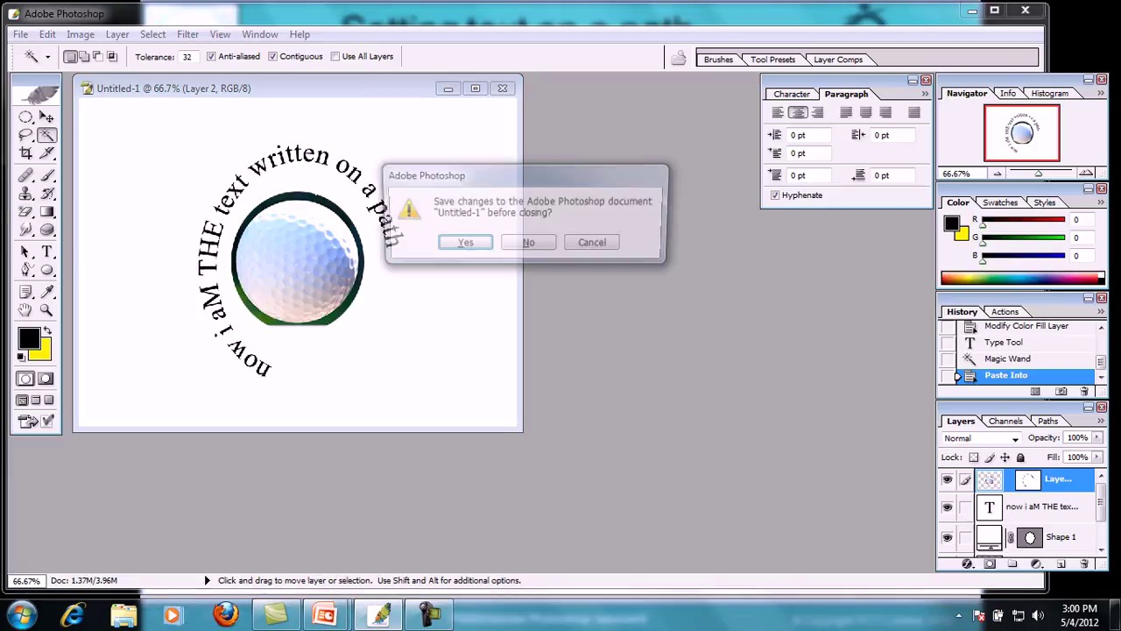
key("n")
key("ctrl+n")
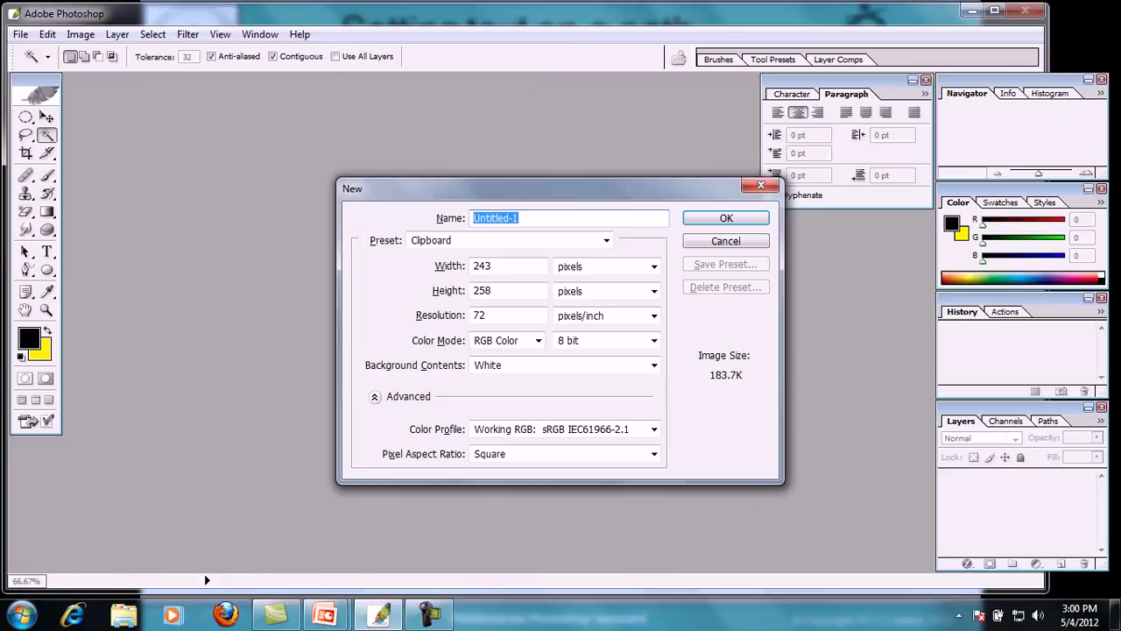
key("Return")
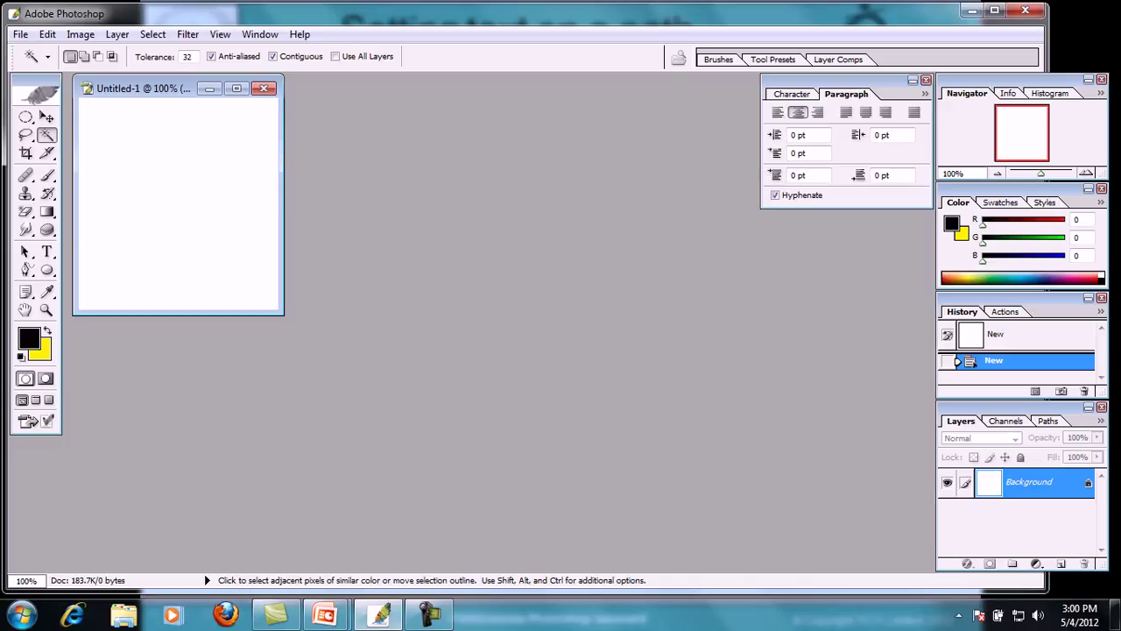
left_click(237, 89)
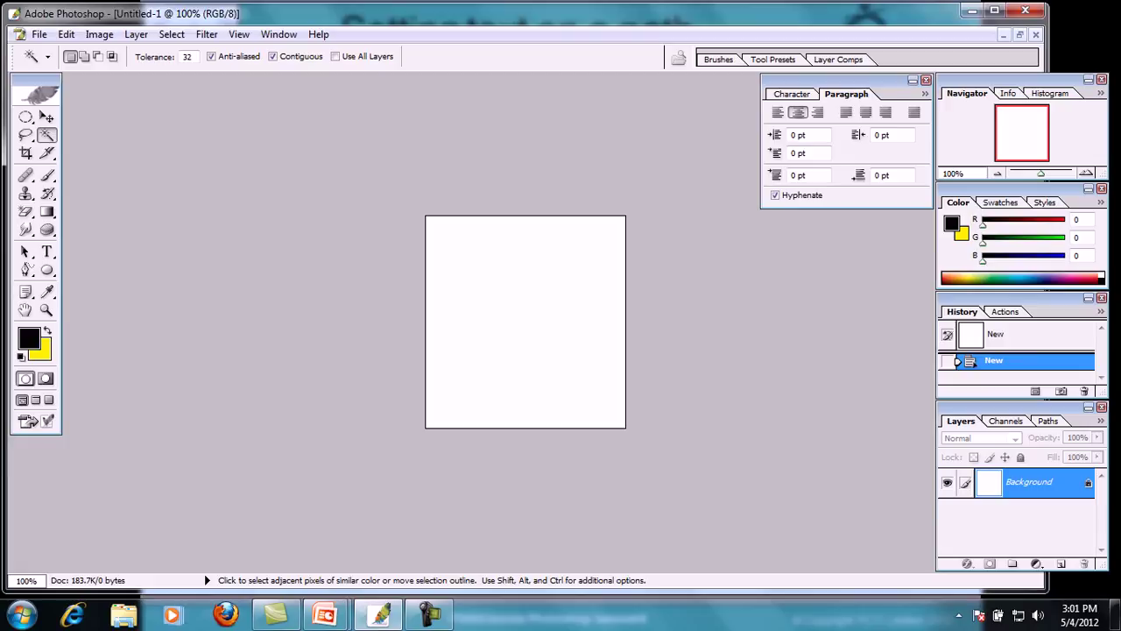
Draw a heart in the middle of the canvas with the Custom Shape tool.
left_click_drag(47, 270, 113, 301)
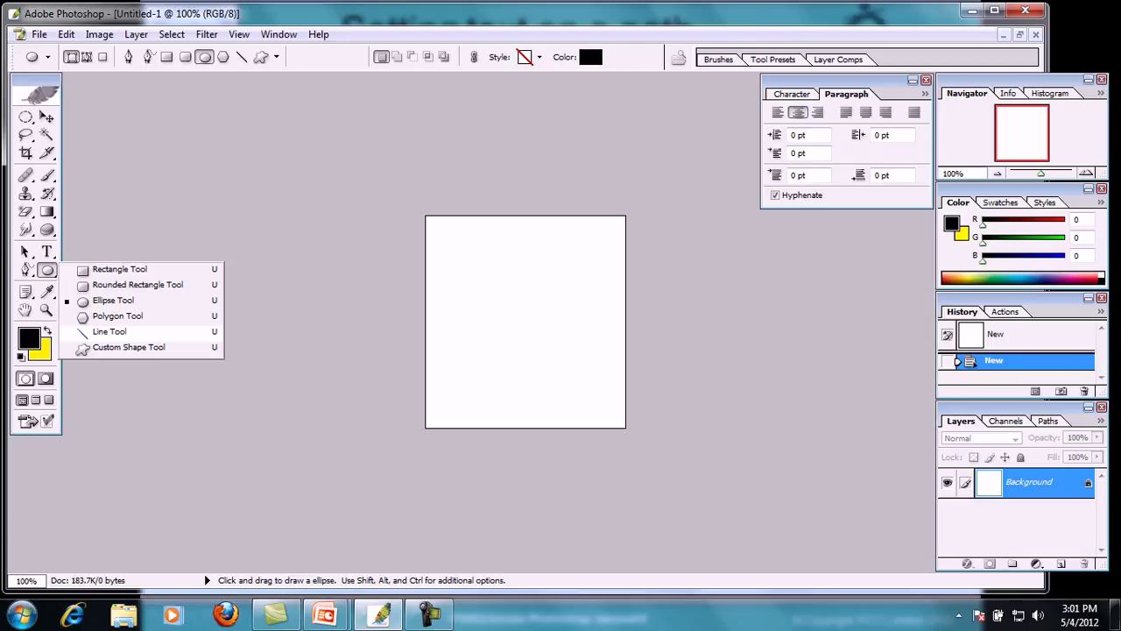
left_click(109, 331)
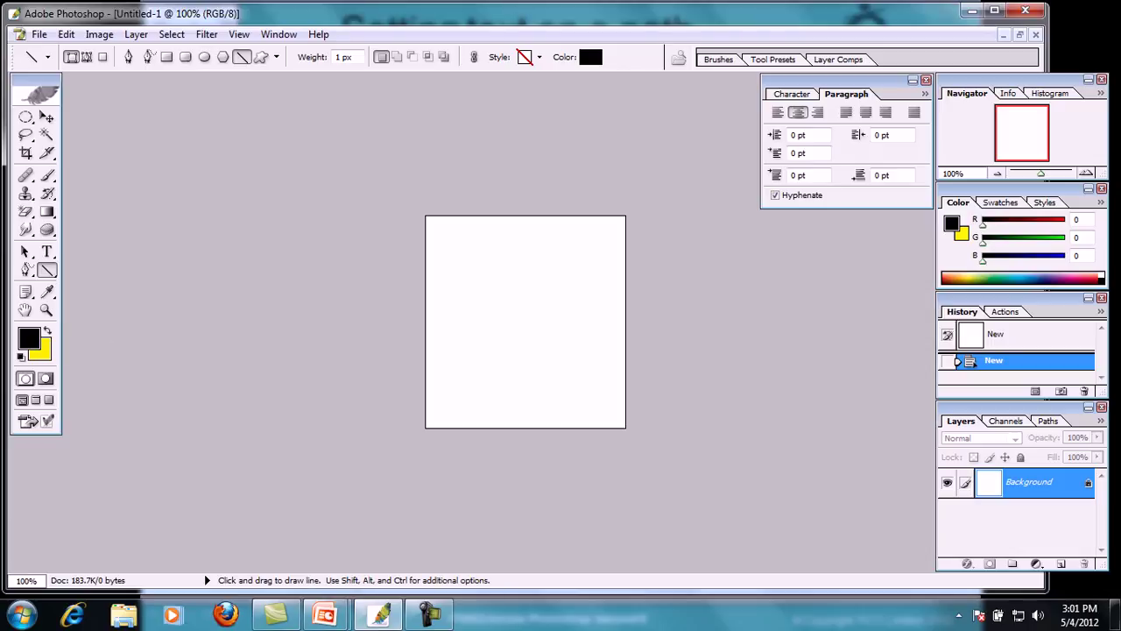
left_click_drag(47, 270, 47, 270)
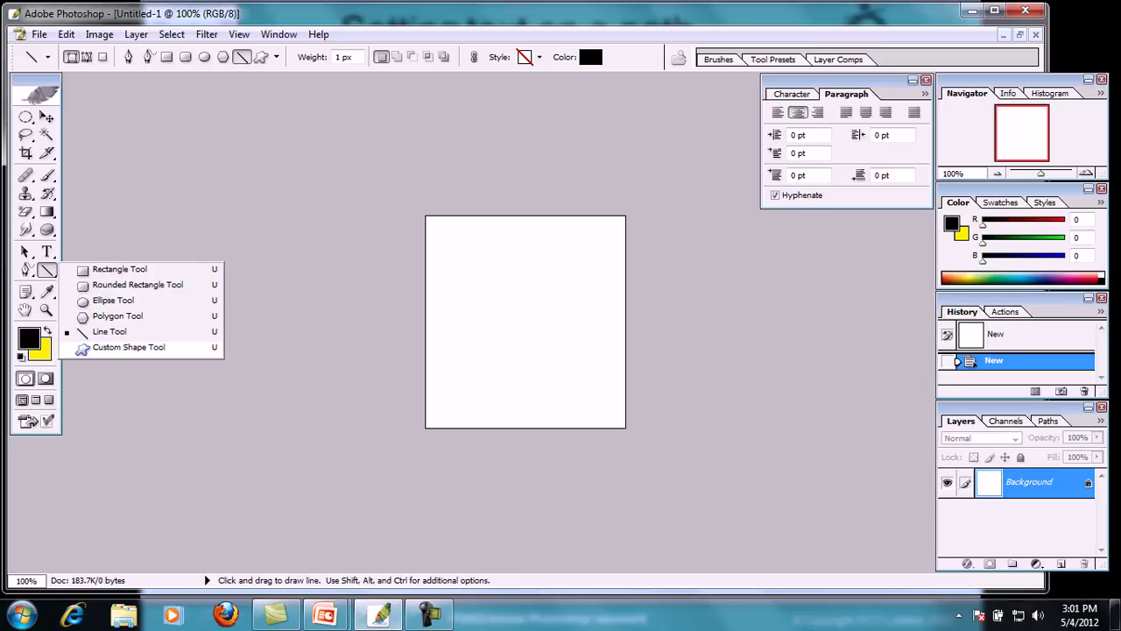
left_click(123, 346)
left_click(358, 57)
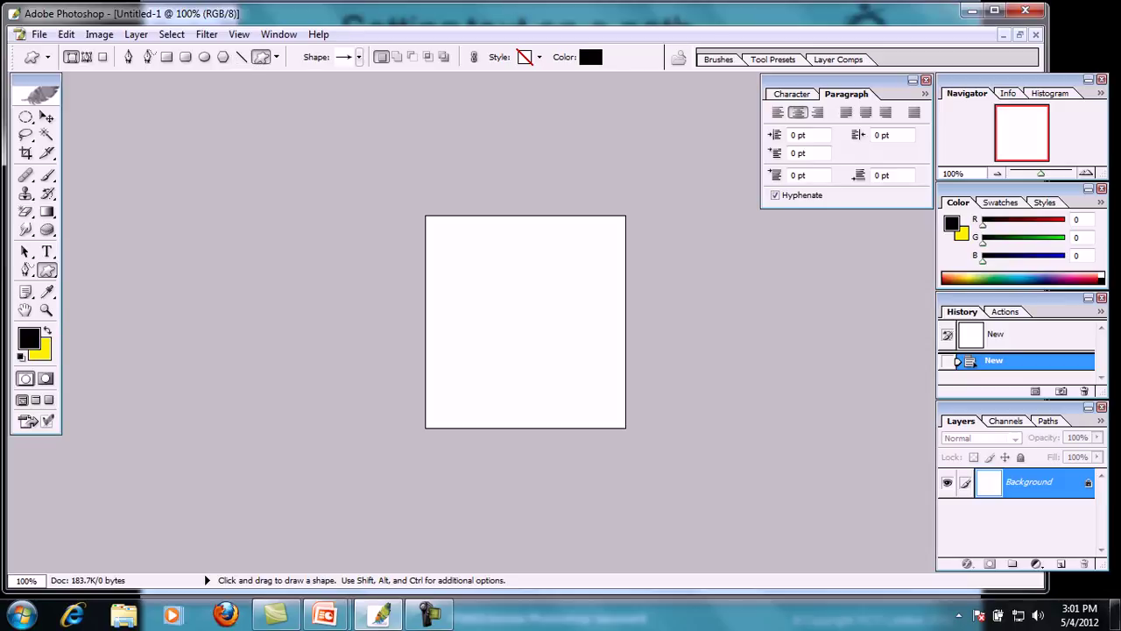
double_click(371, 144)
left_click_drag(473, 265, 599, 391)
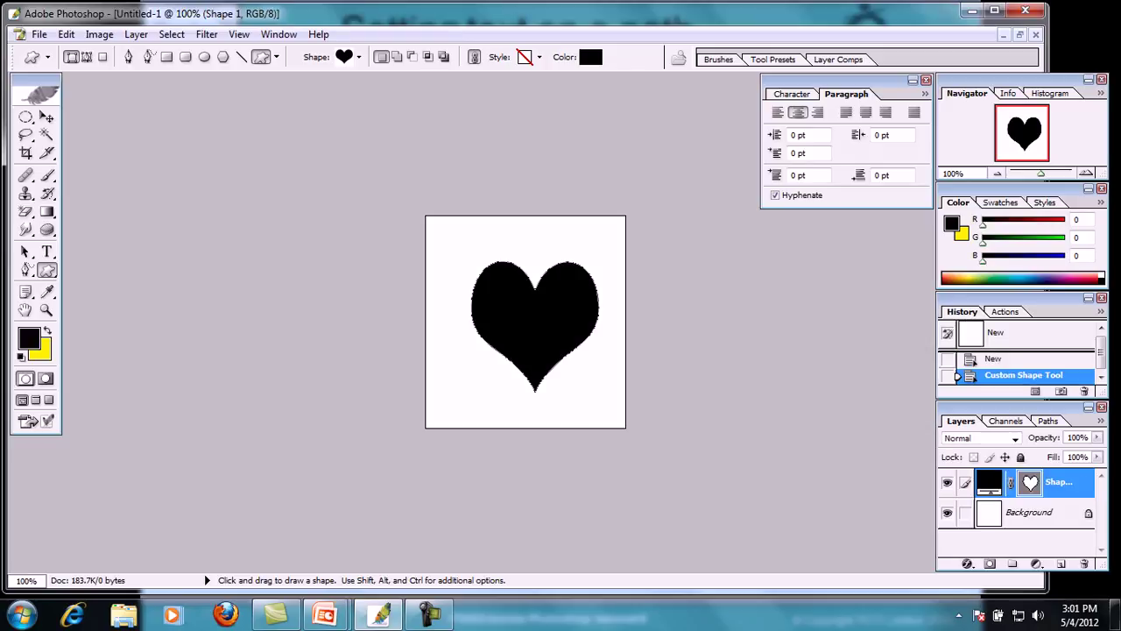
Set the heart shape's fill colour to white, FFFFFF.
left_click(590, 57)
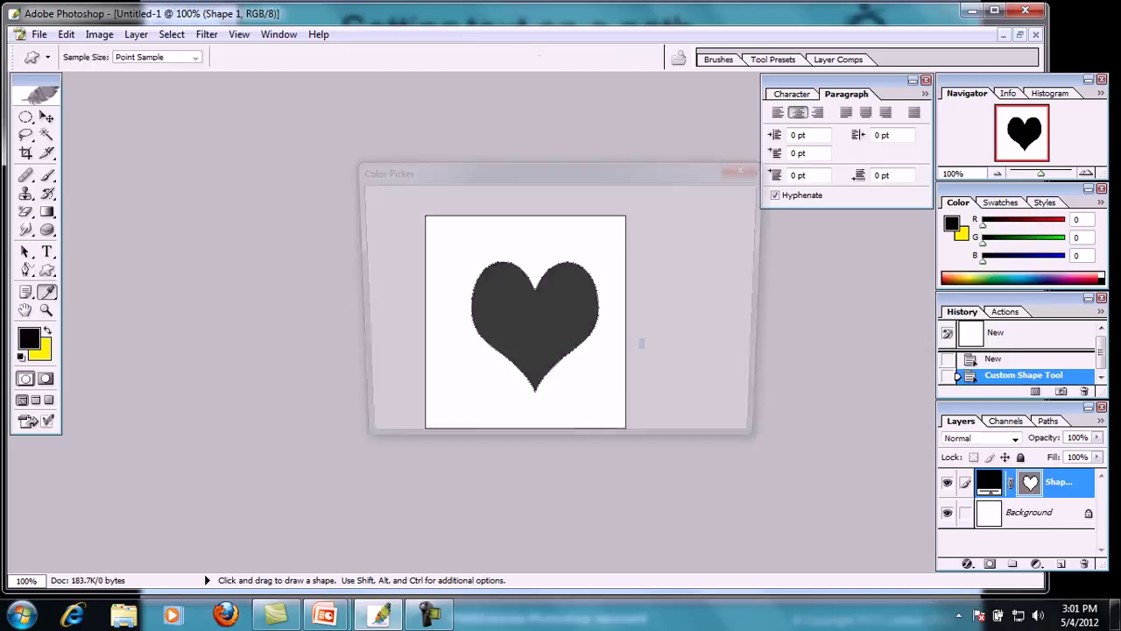
left_click(381, 210)
left_click_drag(381, 210, 363, 209)
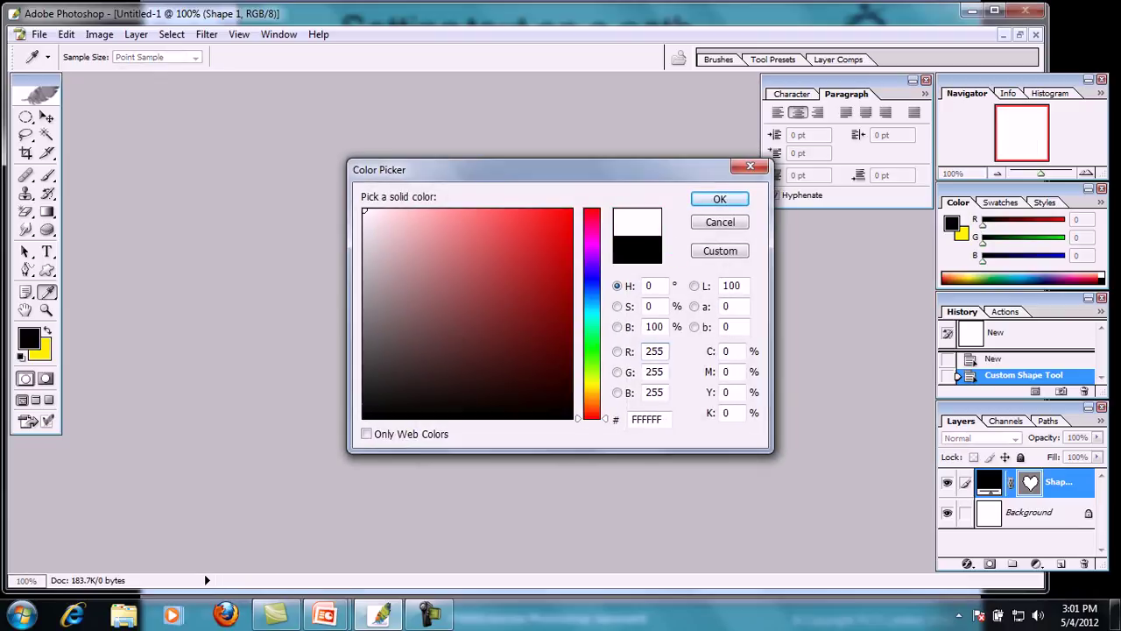
left_click(719, 199)
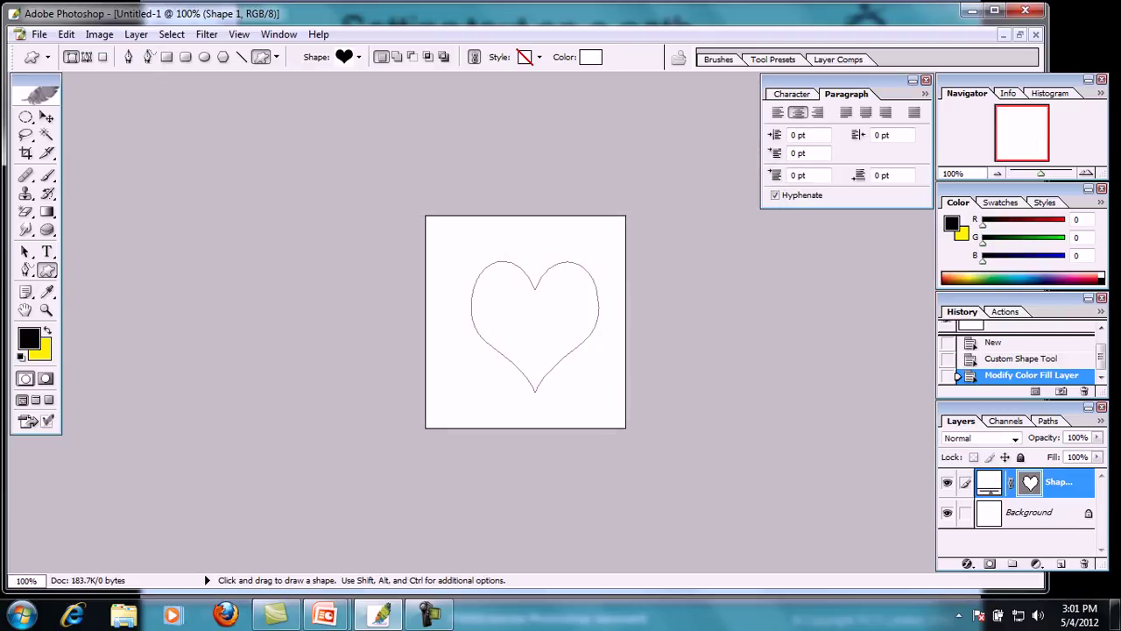
Add type along the heart's path starting at its lower-right edge, beginning "this is a textkasjdlkajsldka", commit it and close the document without saving.
key("t")
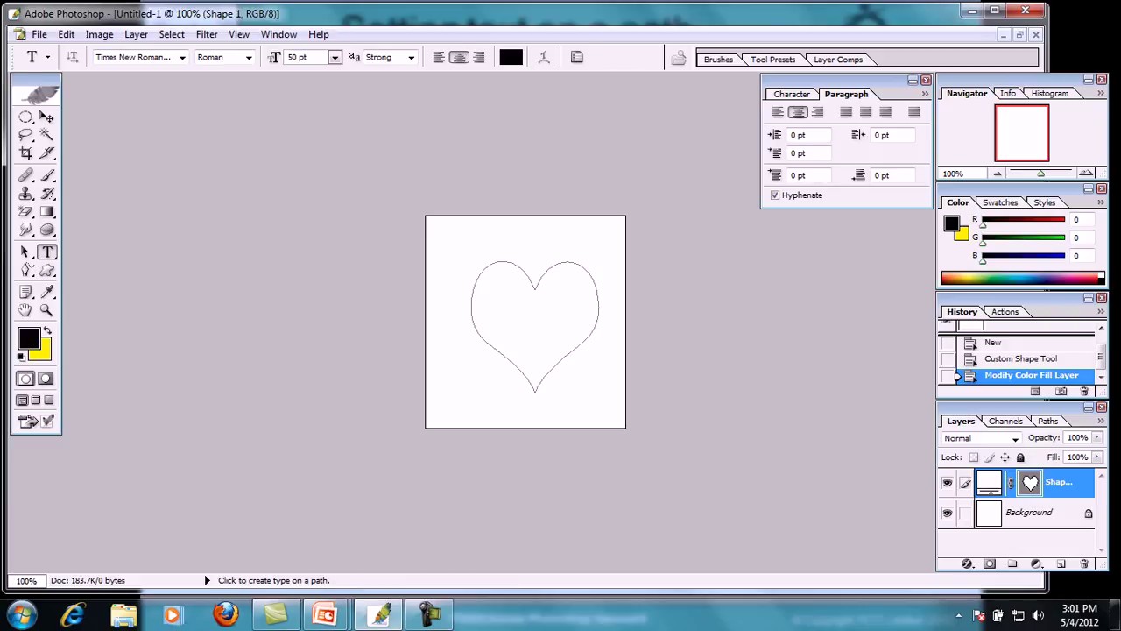
left_click(579, 343)
type("Uis is a")
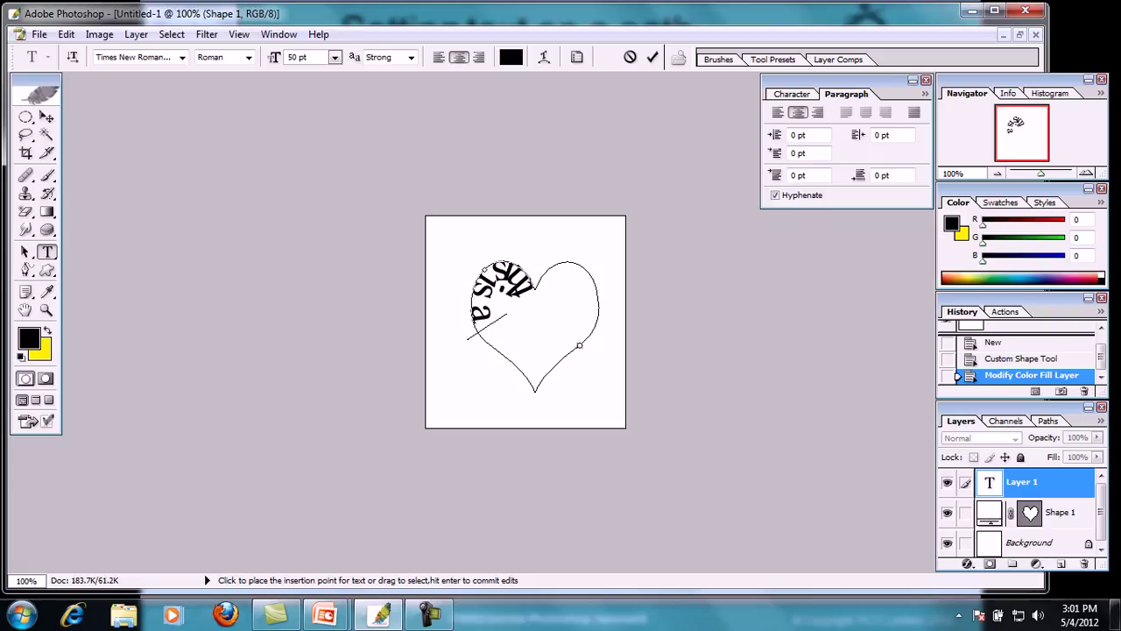
type(" test lkasdjflkatjfkathis is a test")
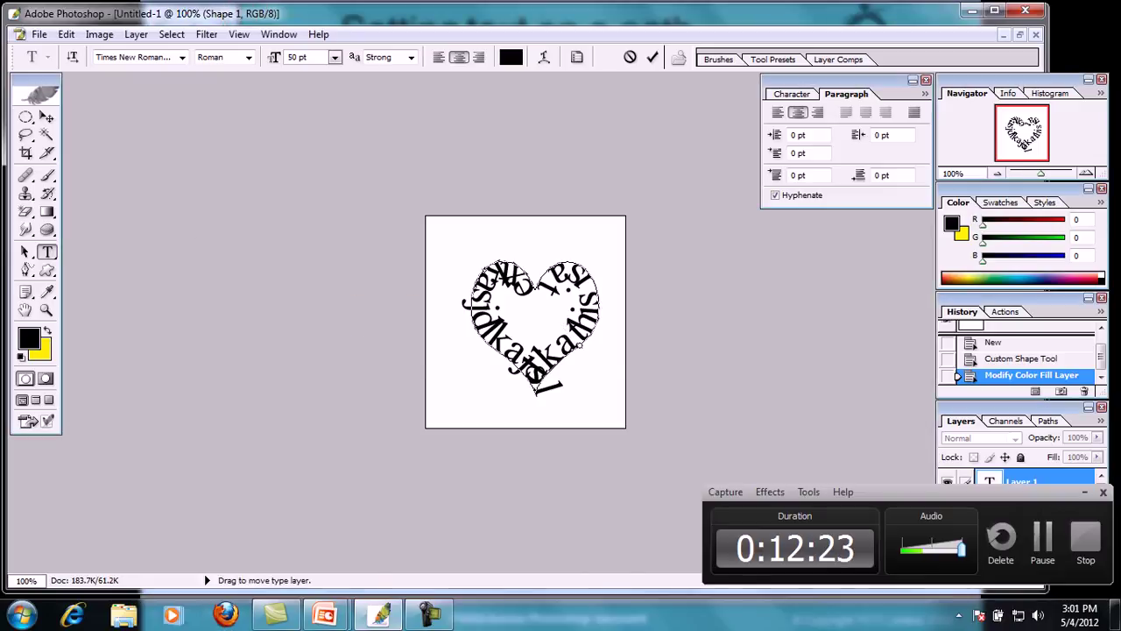
mouse_move(276, 613)
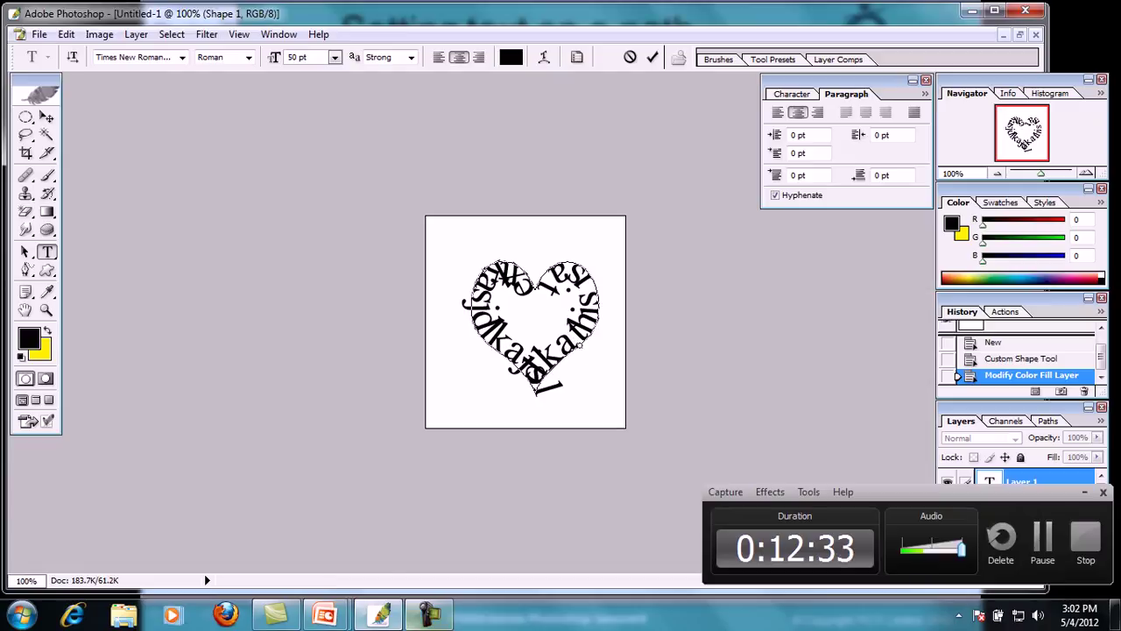
mouse_move(325, 614)
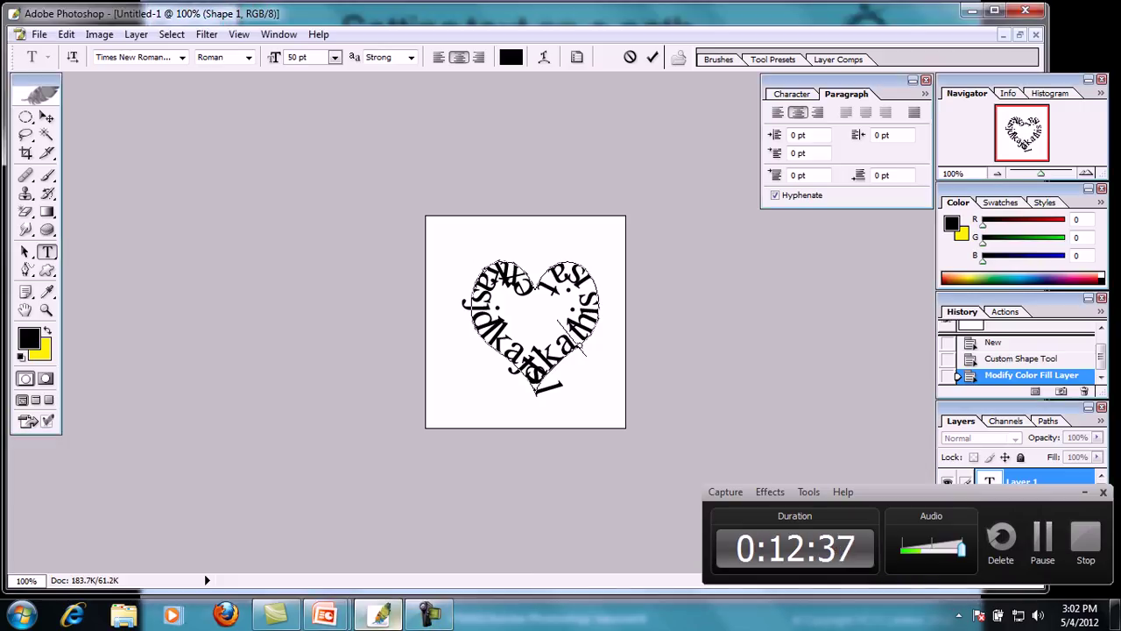
key("ctrl+Return")
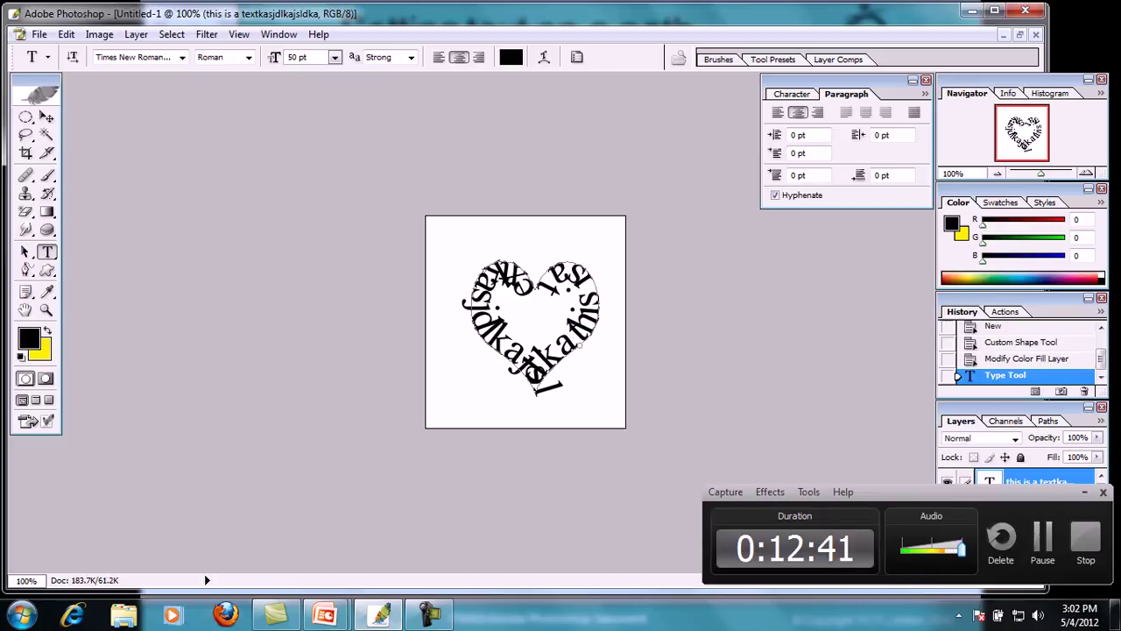
key("ctrl+w")
key("n")
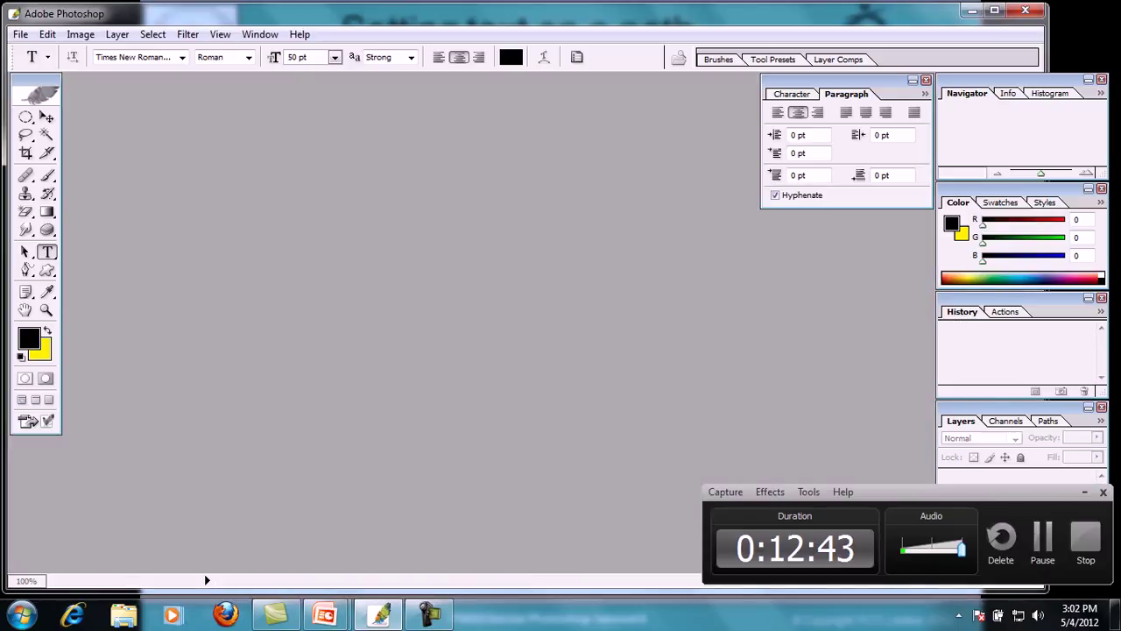
key("ctrl+n")
key("Return")
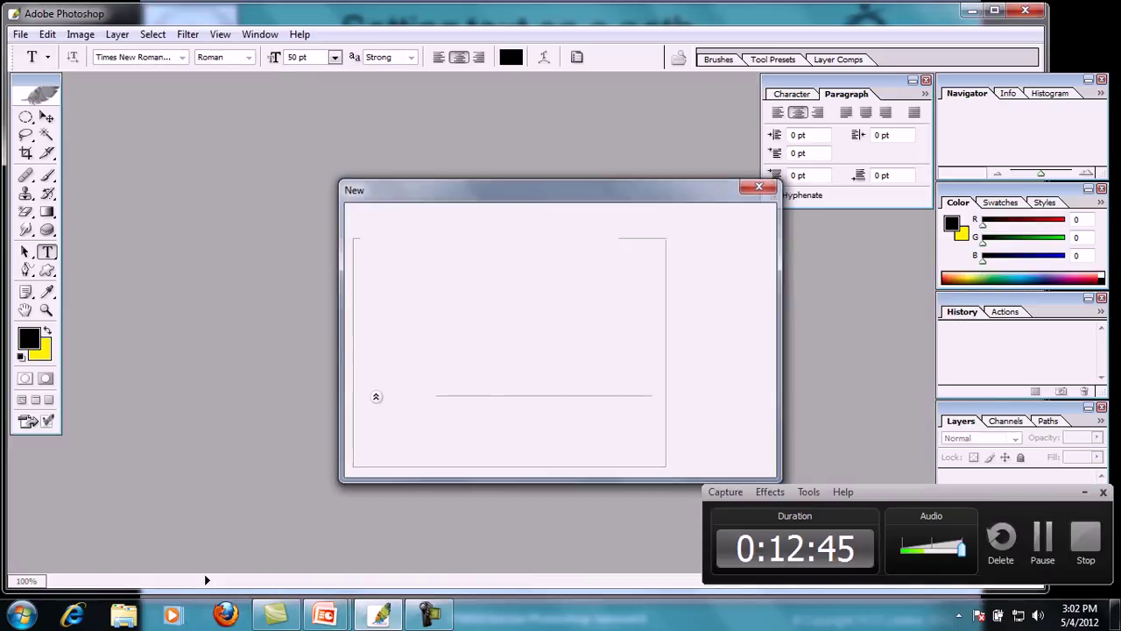
key("ctrl+w")
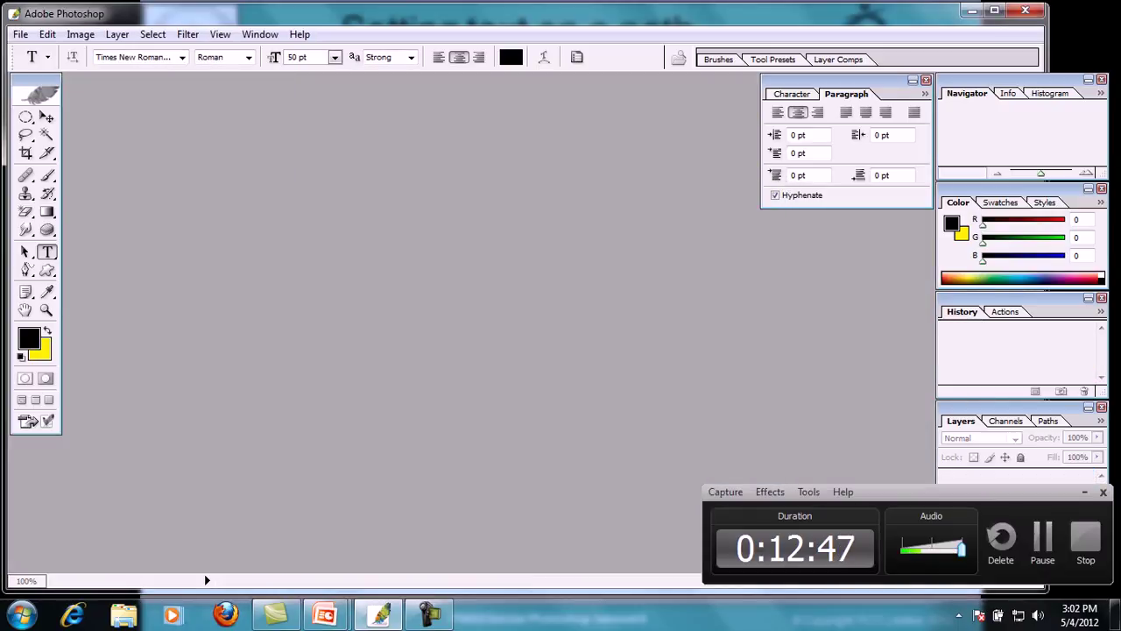
Create a new document with the 1024 x 768 preset.
key("ctrl+n")
left_click(606, 241)
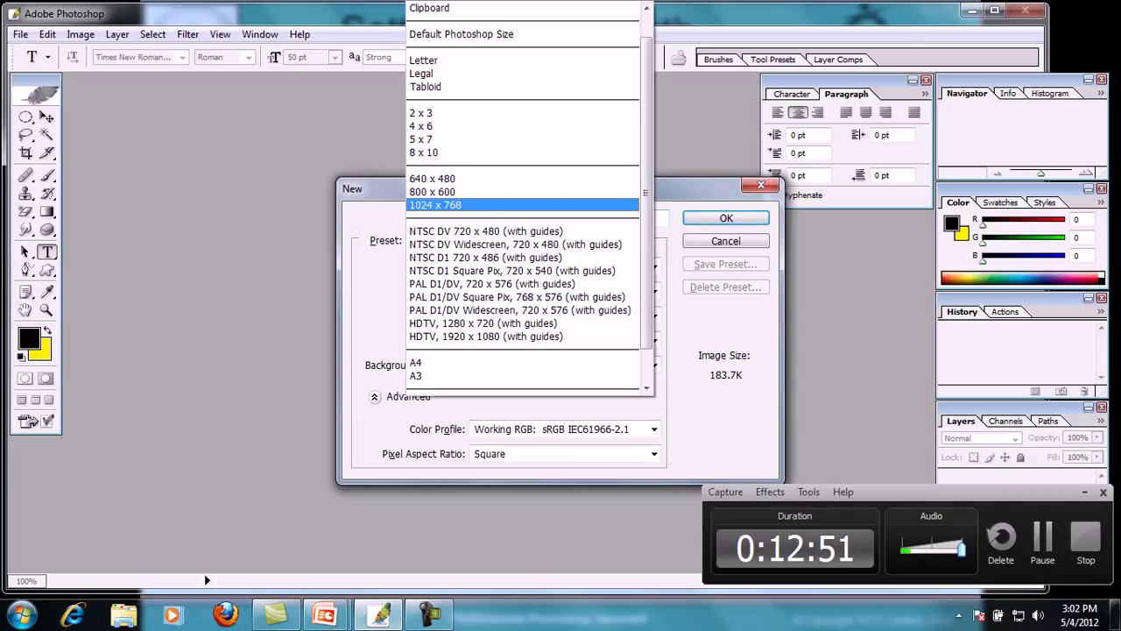
key("Return")
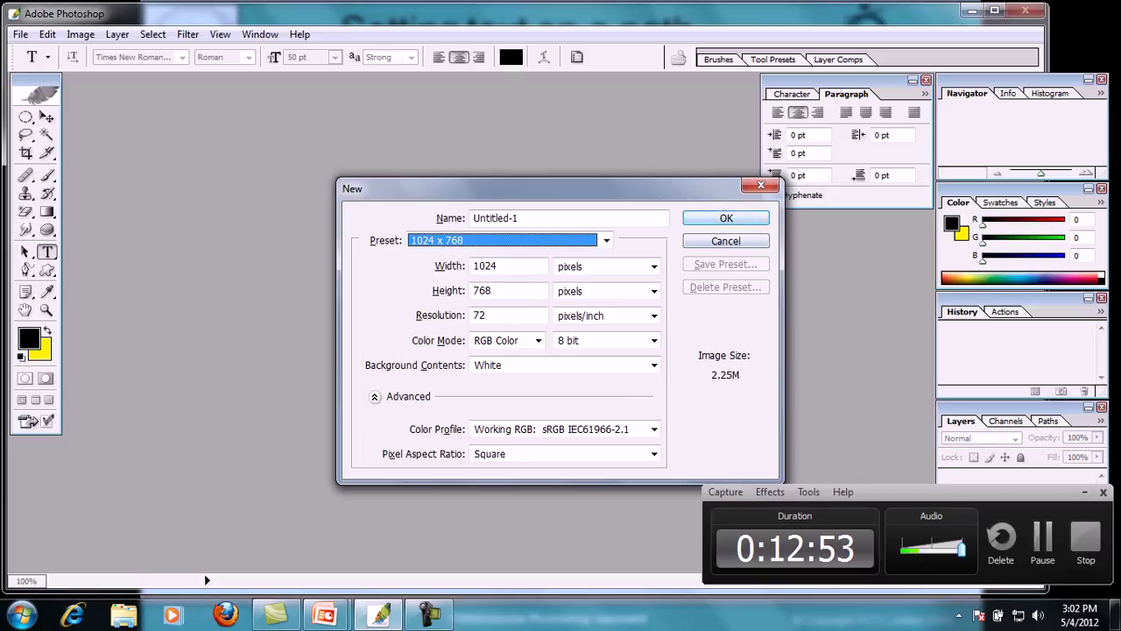
key("Return")
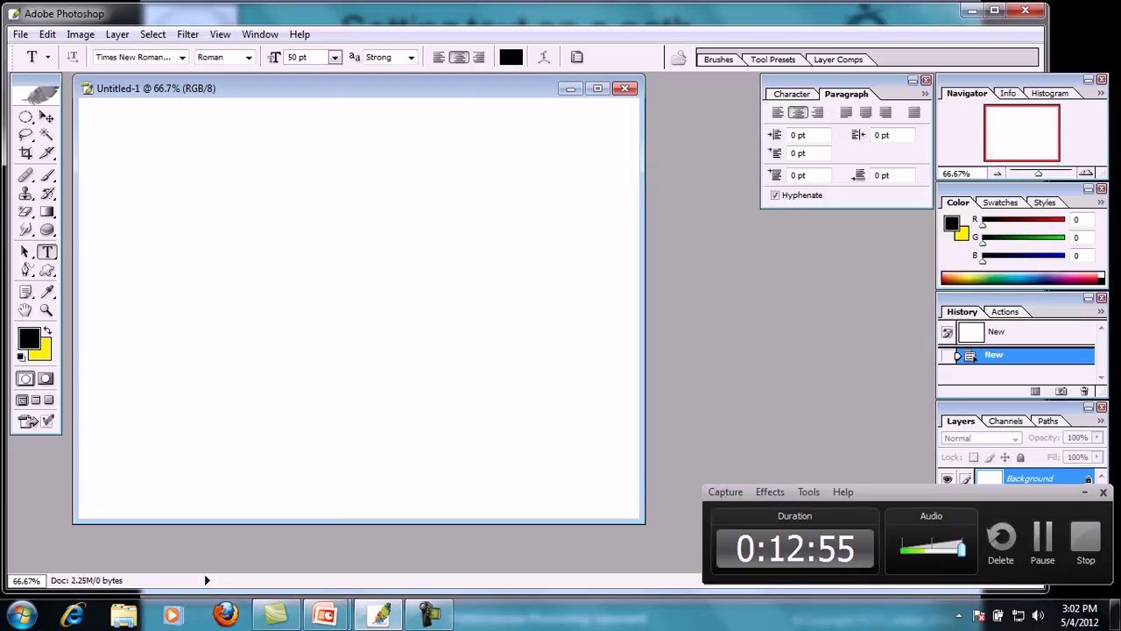
Draw a closed black shape with a wavy upper edge across the canvas using the Freeform Pen tool and set its style to none.
key("p")
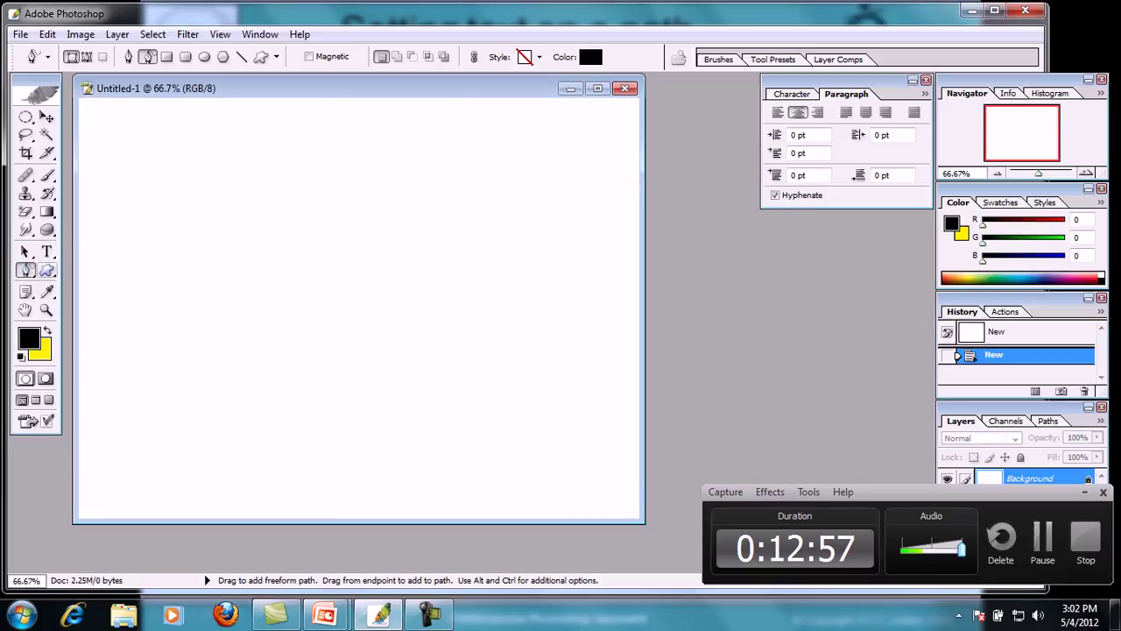
mouse_move(128, 219)
left_mouse_down()
mouse_move(212, 203)
mouse_move(233, 252)
mouse_move(341, 297)
mouse_move(371, 325)
mouse_move(515, 343)
mouse_move(320, 411)
mouse_move(128, 219)
left_mouse_up()
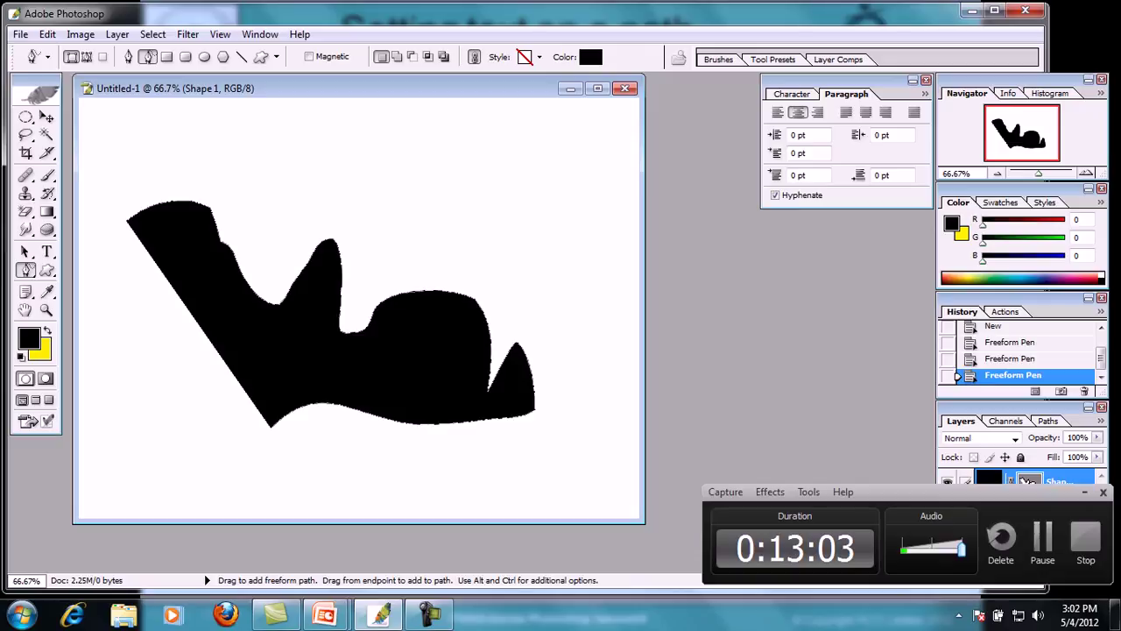
left_click(539, 57)
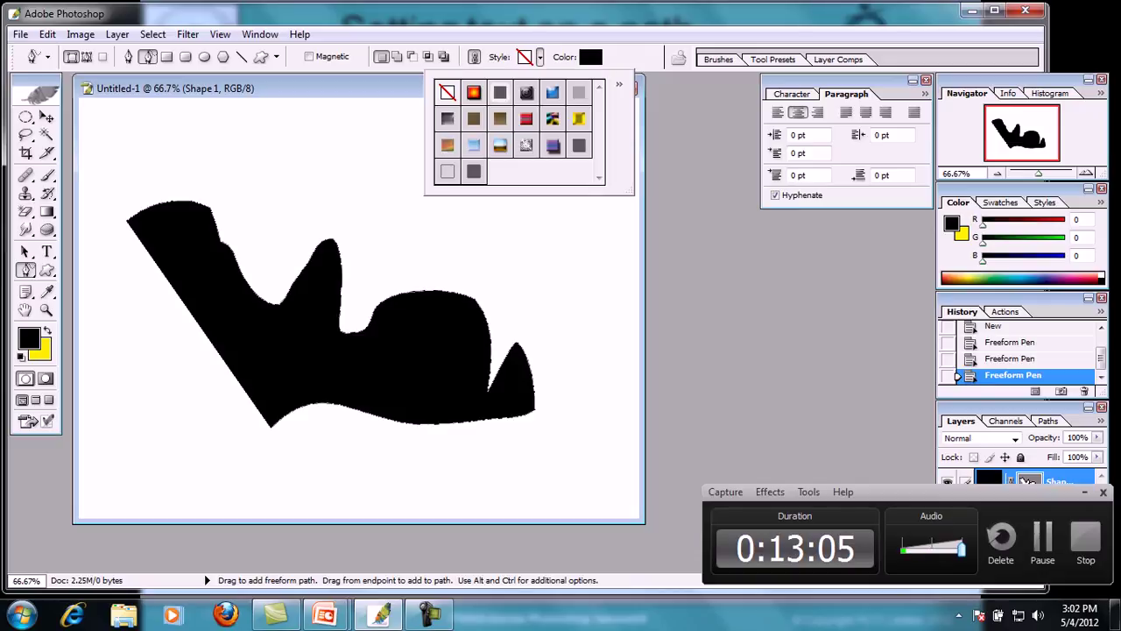
left_click(447, 92)
key("Return")
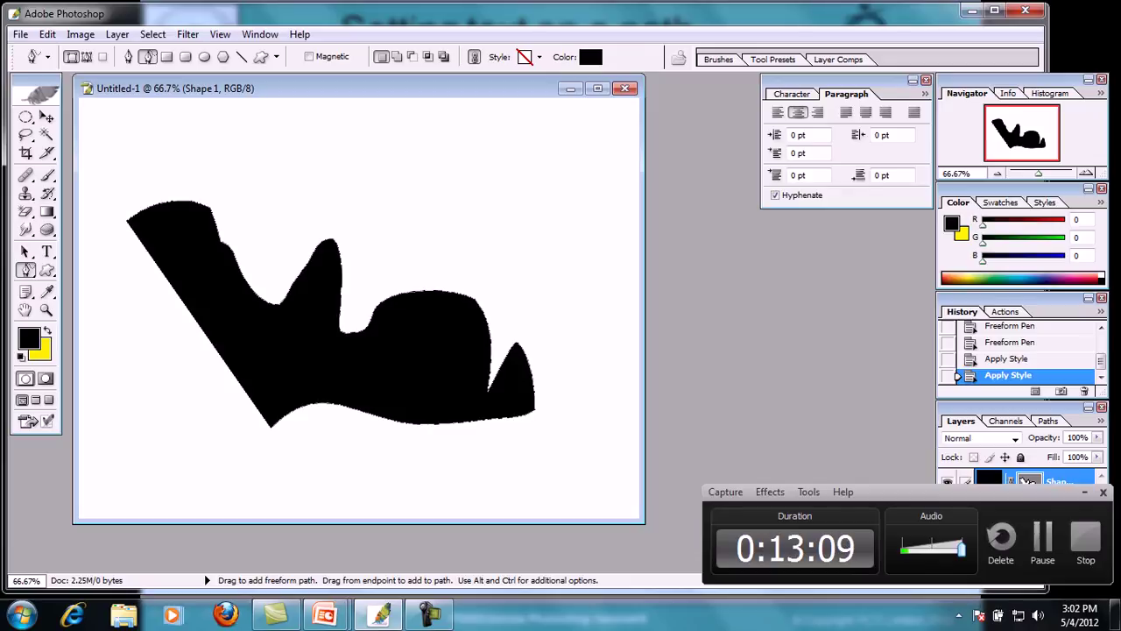
Draw a second freeform shape above the wavy shape with the Freeform Pen tool and undo it.
mouse_move(496, 135)
left_mouse_down()
mouse_move(432, 173)
mouse_move(464, 293)
mouse_move(366, 215)
left_mouse_up()
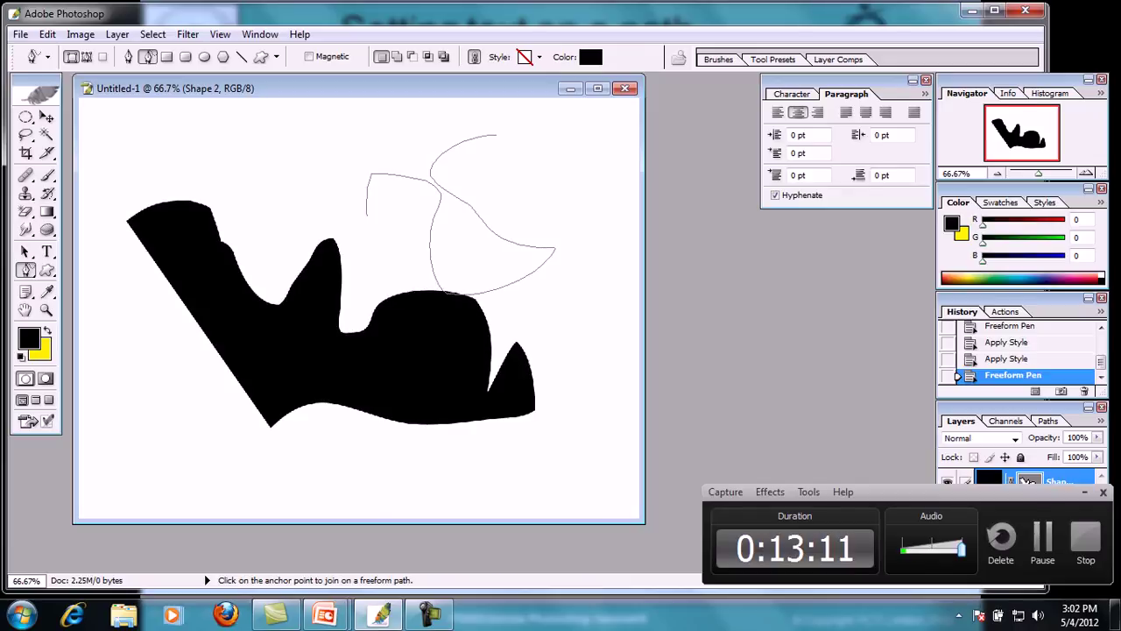
key("ctrl+z")
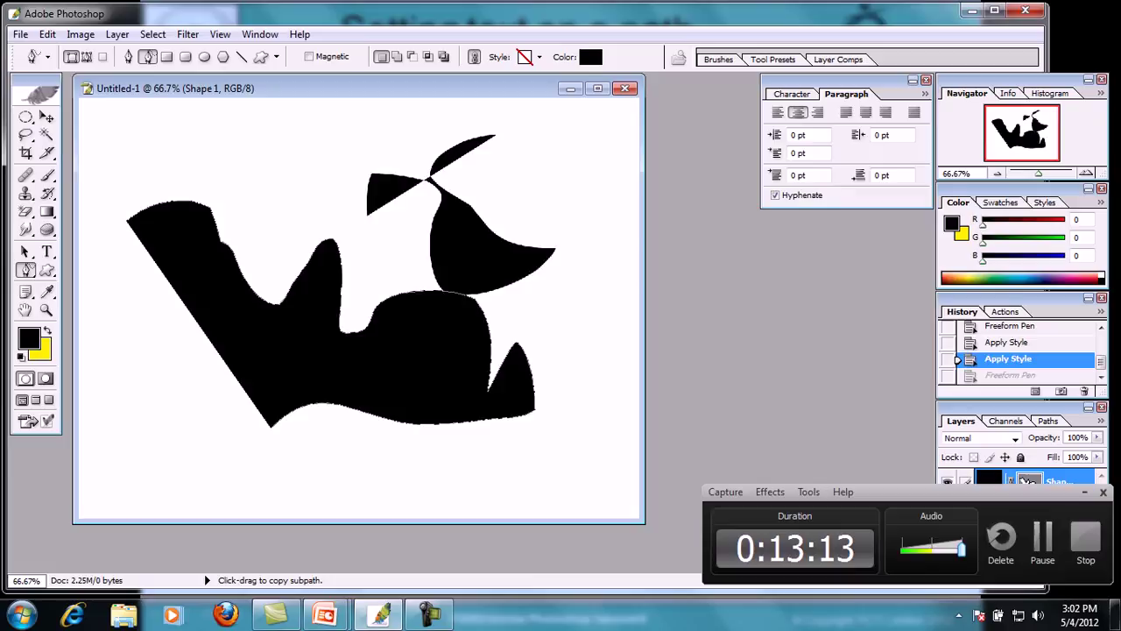
Set the wavy shape's fill colour to near-white, F6F6F6.
left_click(591, 56)
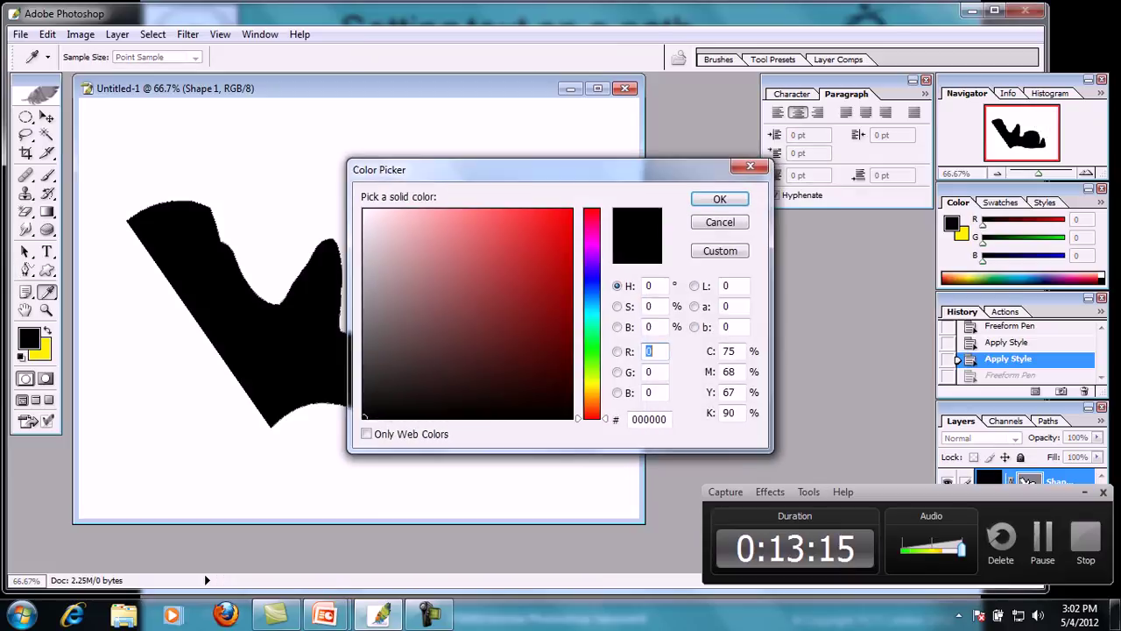
left_click(364, 217)
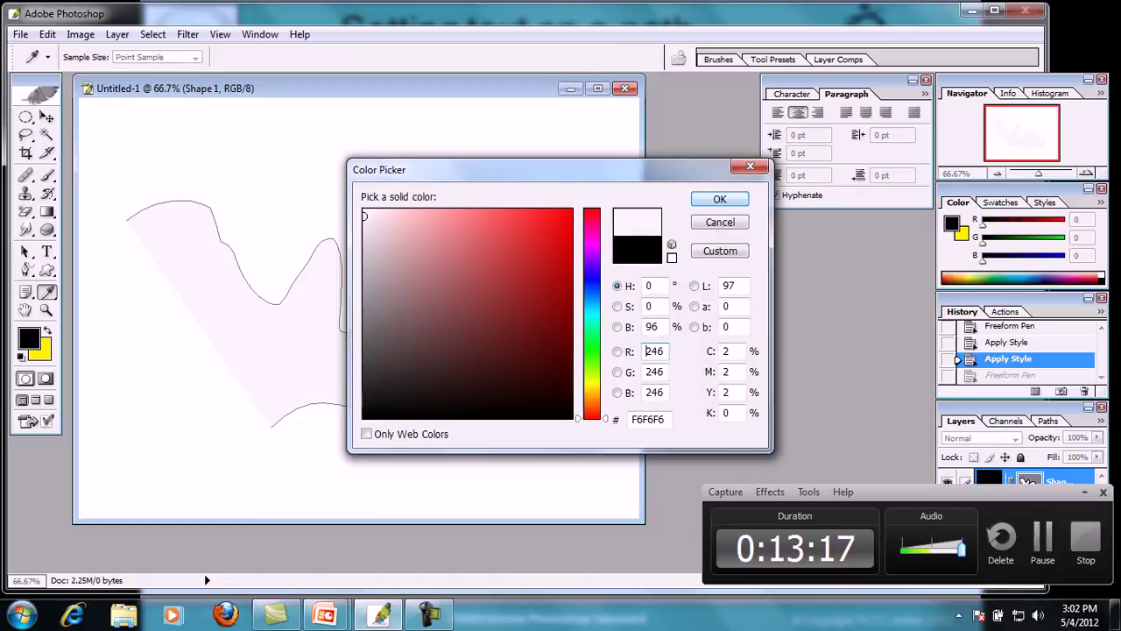
key("Return")
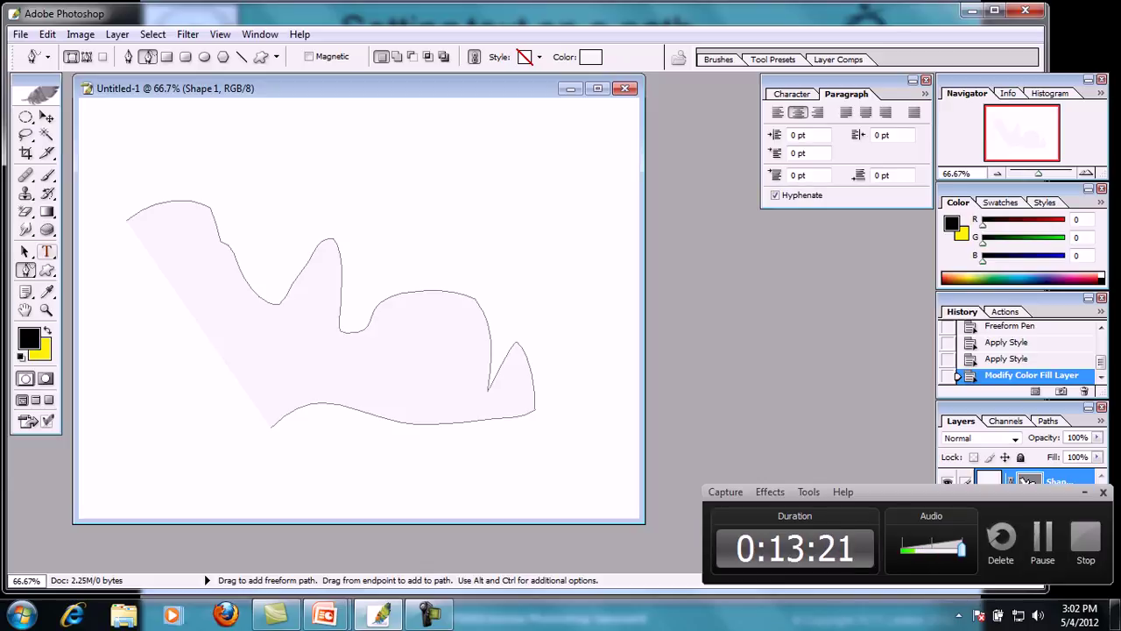
Add 50 pt Times New Roman type along the freeform path from its upper-left end, reading "thithiss is athe text that".
left_click(47, 251)
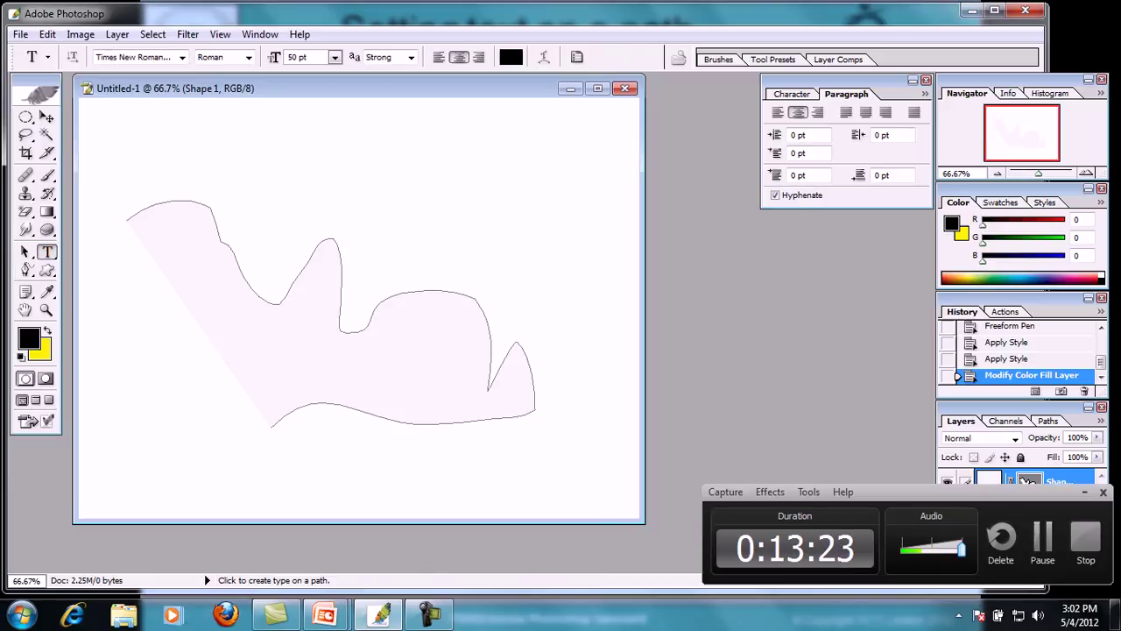
left_click(127, 219)
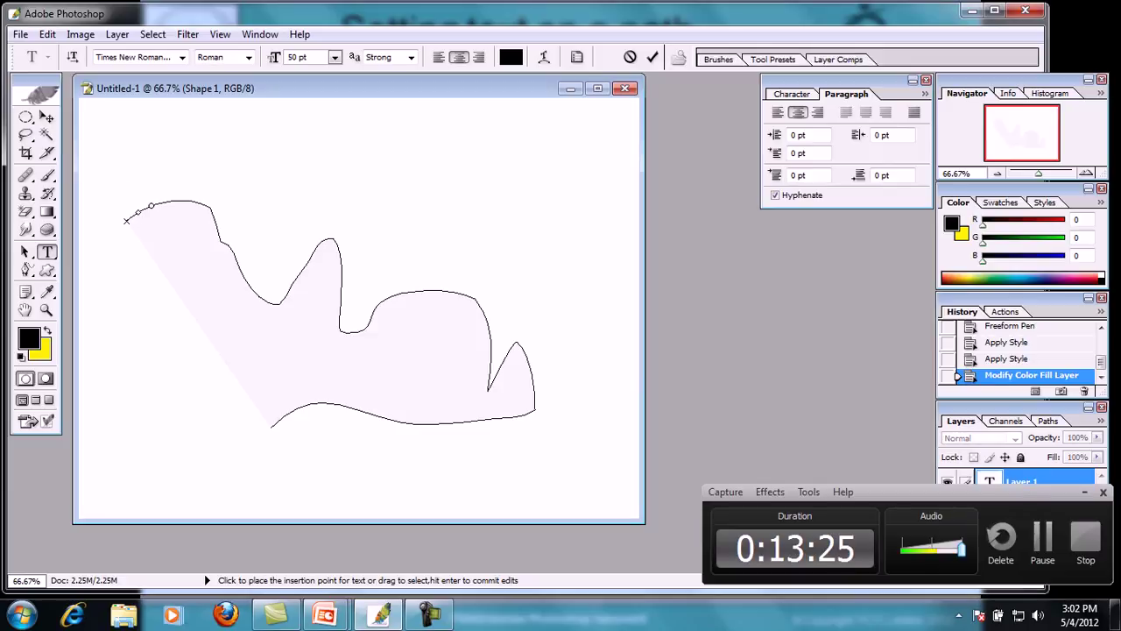
type("thi")
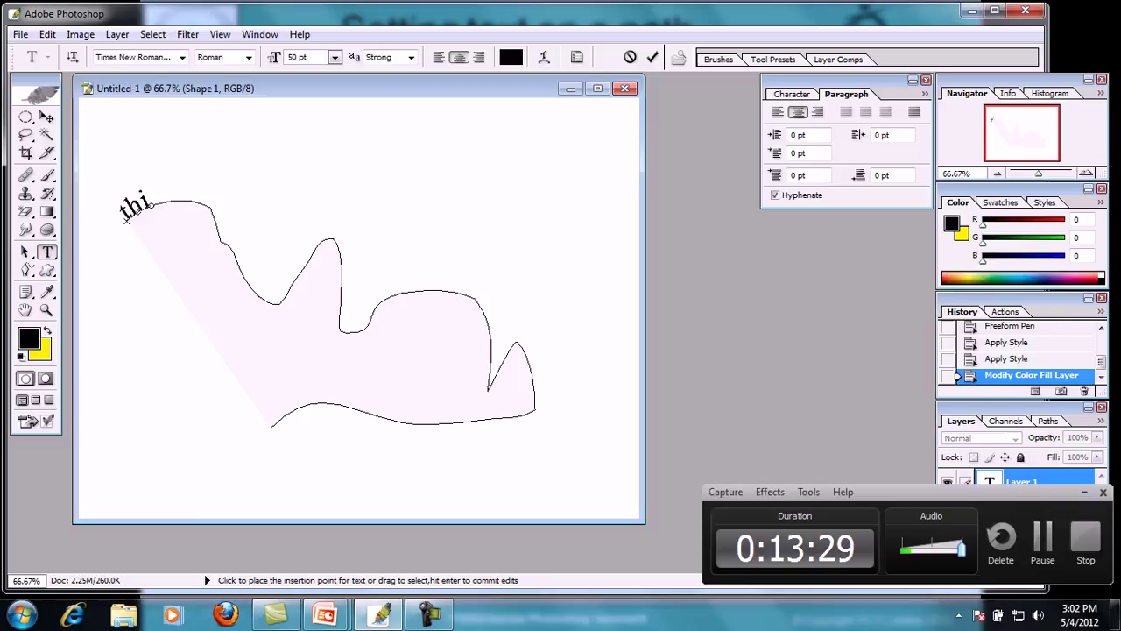
key("BackSpace")
key("BackSpace")
key("BackSpace")
type("thi")
key("ctrl+t")
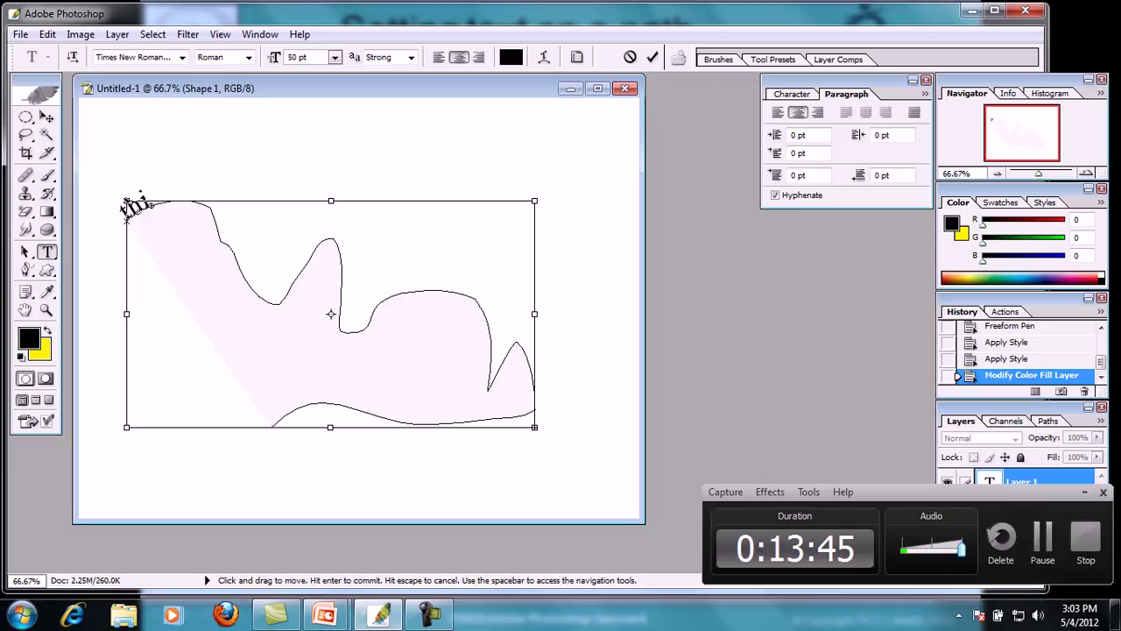
type("thiss is the text that")
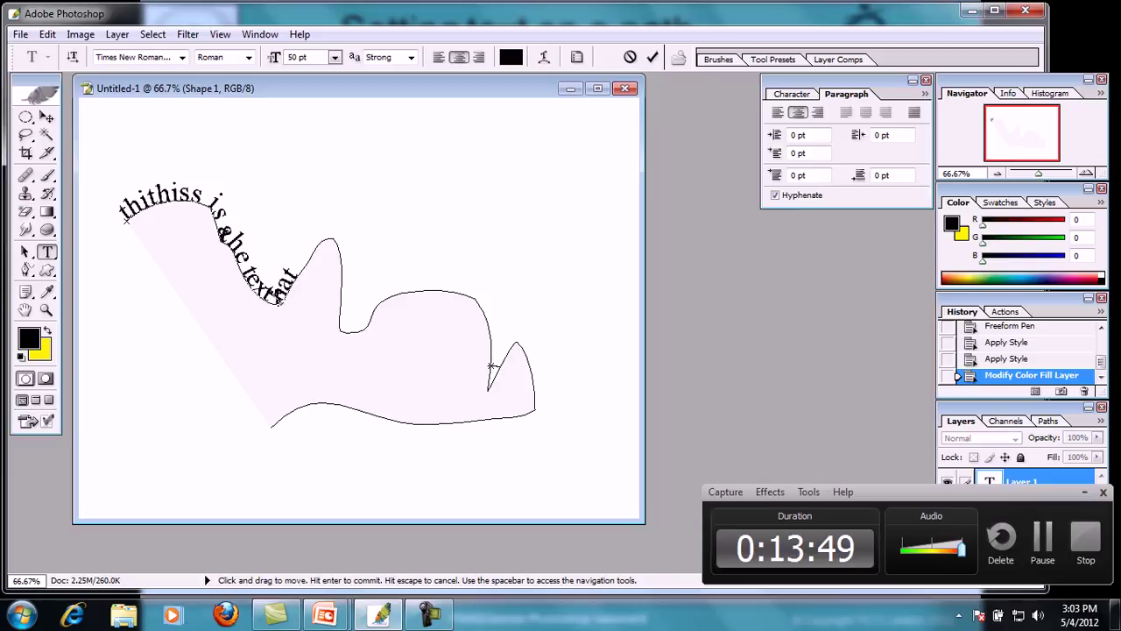
Slide the type along the path onto its rounded hump and insert "kflkadsjflksjdflks" after "thithis".
mouse_move(363, 322)
left_mouse_down()
mouse_move(349, 263)
mouse_move(355, 323)
left_mouse_up()
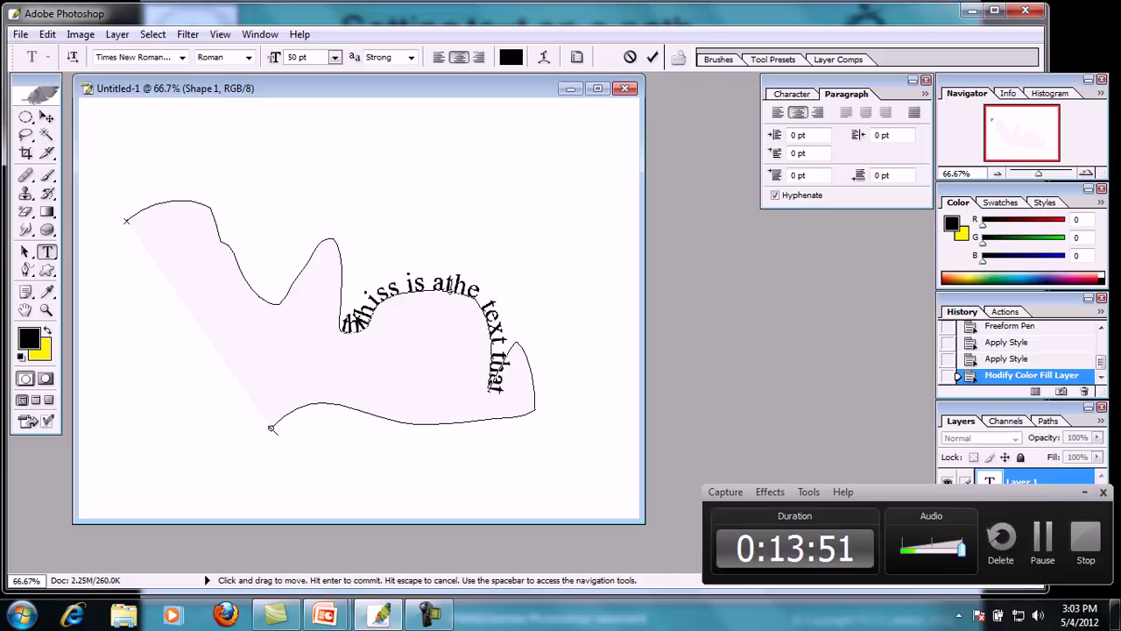
left_click(386, 293)
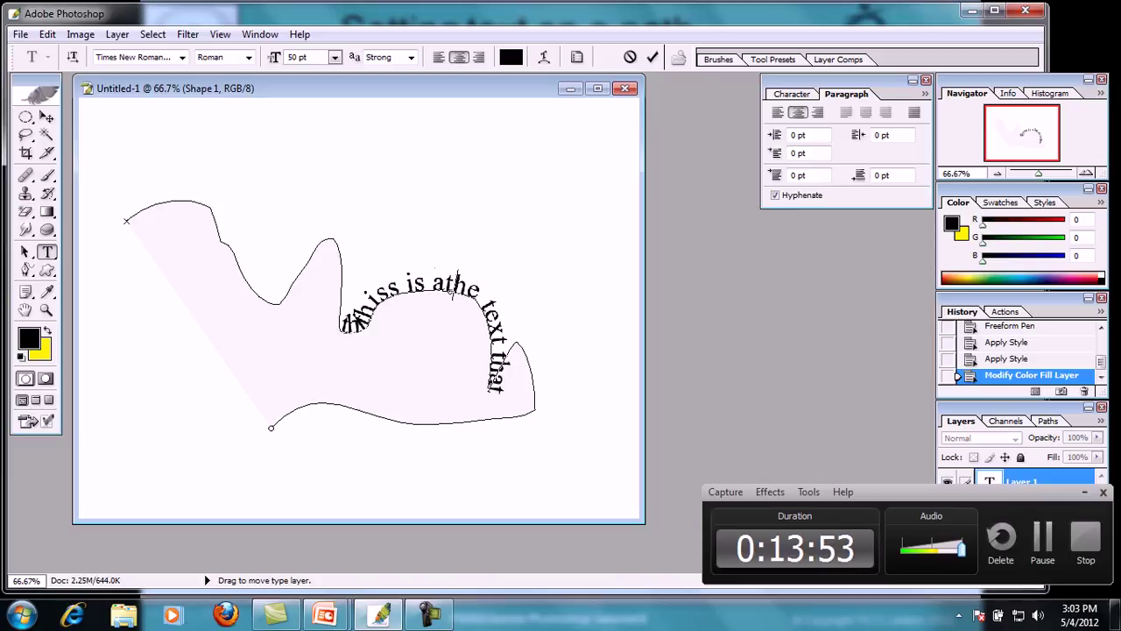
type("sksjflksjdflk")
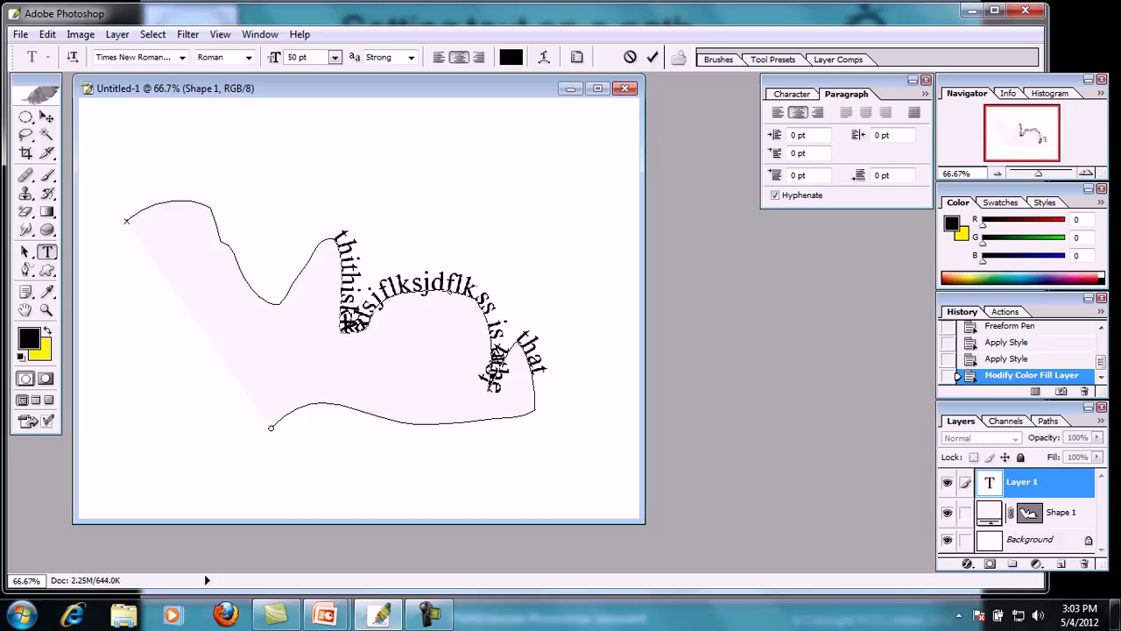
key("ctrl+plus")
key("ctrl+plus")
key("ctrl+minus")
key("ctrl+minus")
key("ctrl+minus")
key("ctrl+minus")
key("ctrl+plus")
key("ctrl+plus")
key("ctrl+plus")
key("ctrl+0")
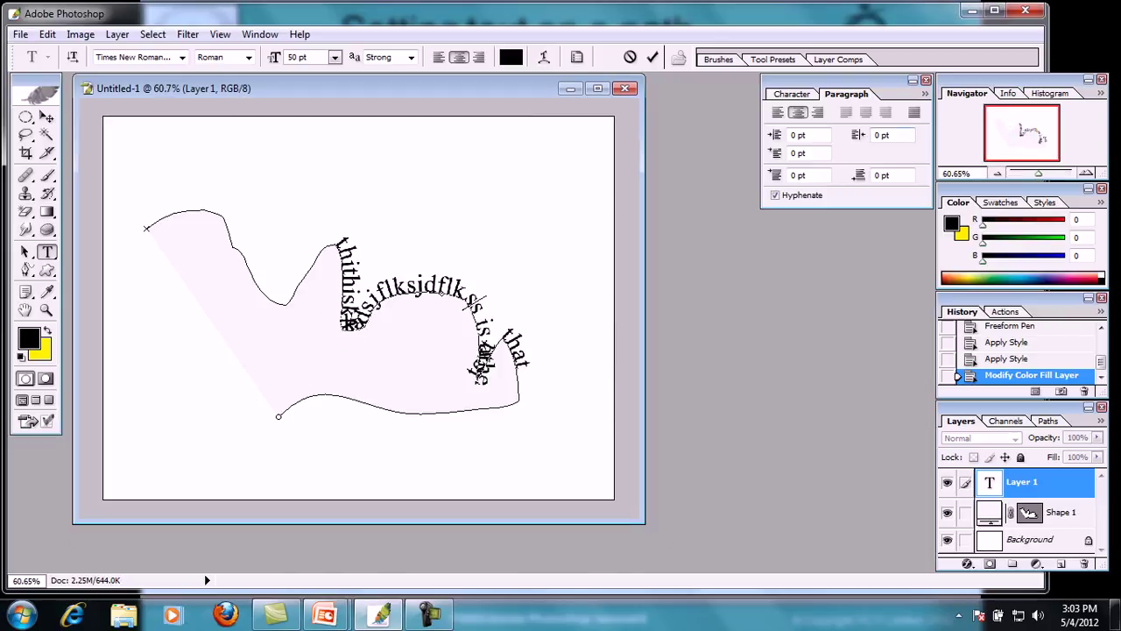
key("ctrl+t")
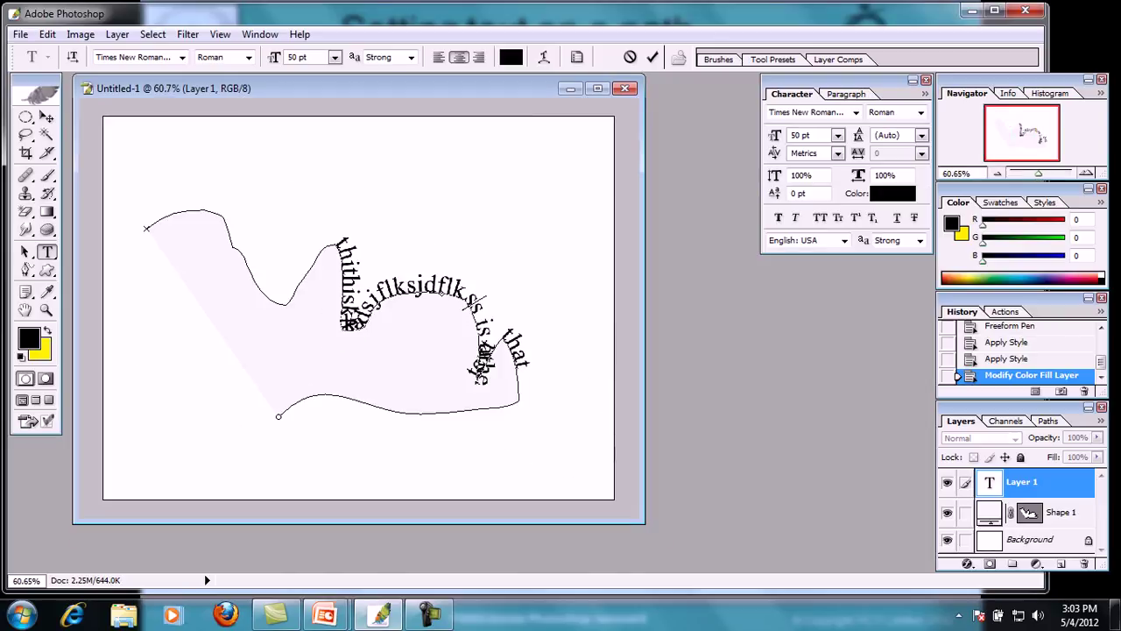
left_click(773, 58)
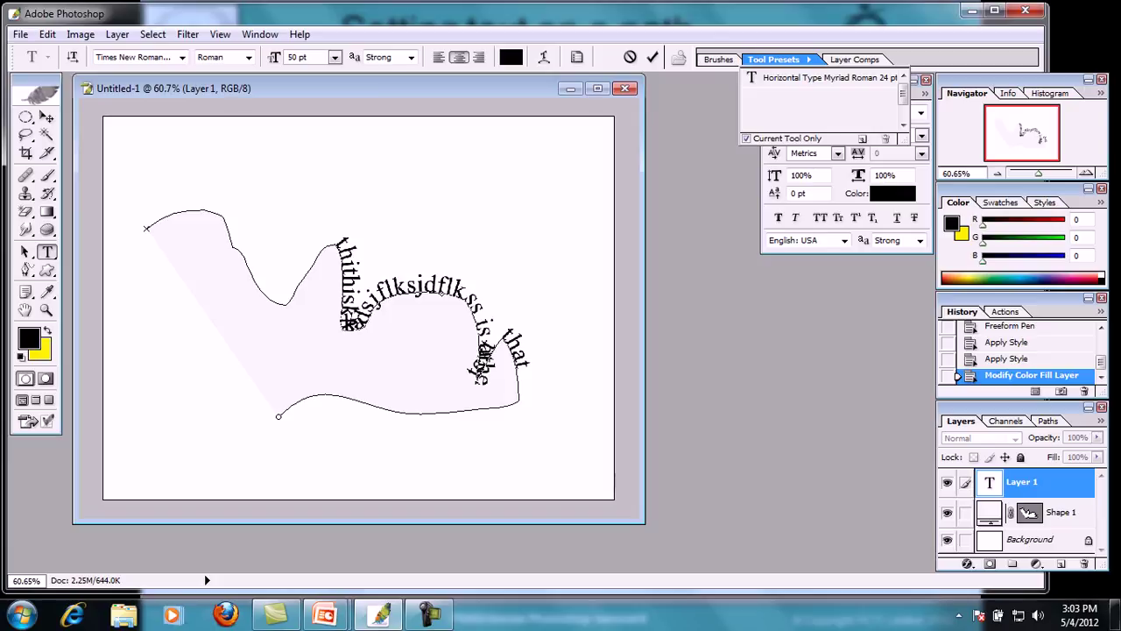
left_click(839, 58)
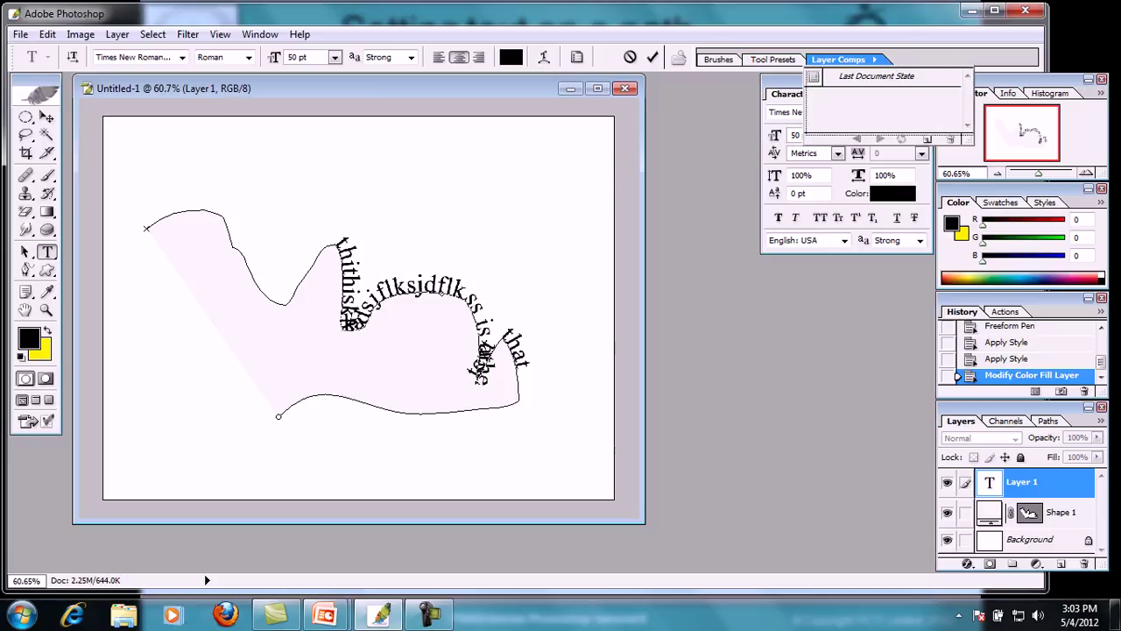
left_click(719, 58)
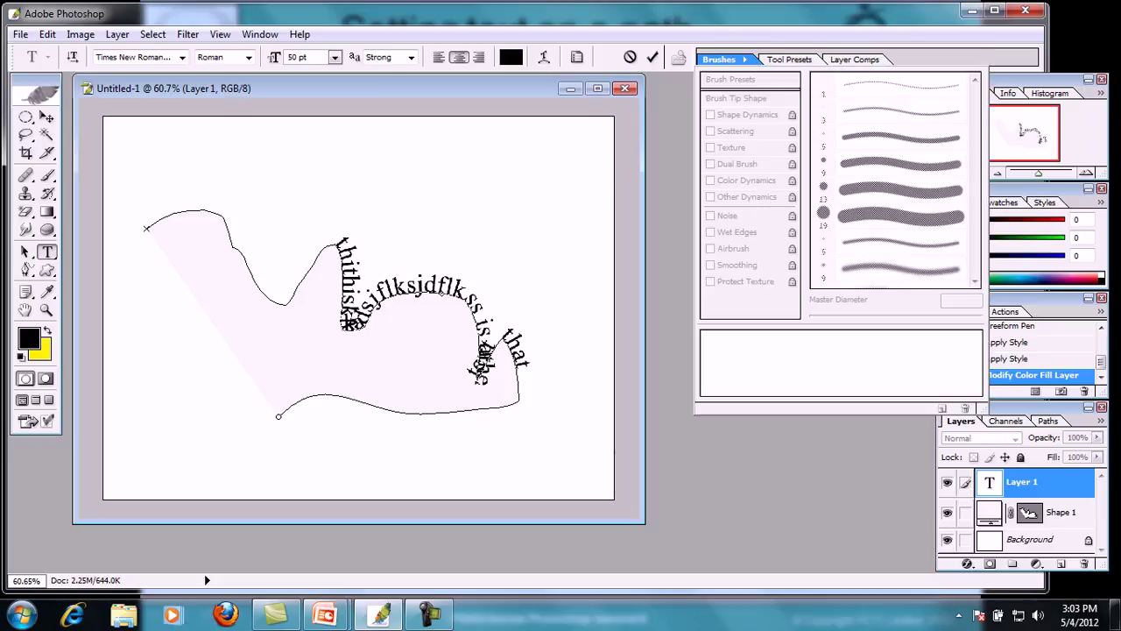
Try the Arc Lower and Fisheye warp styles on the path text.
left_click(543, 57)
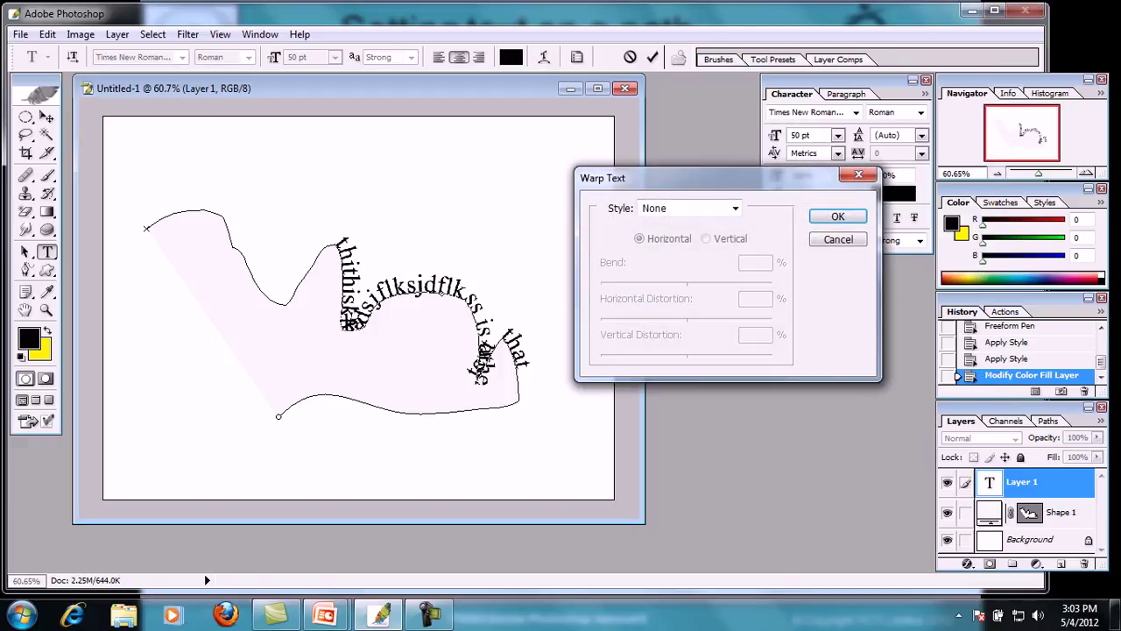
left_click(735, 207)
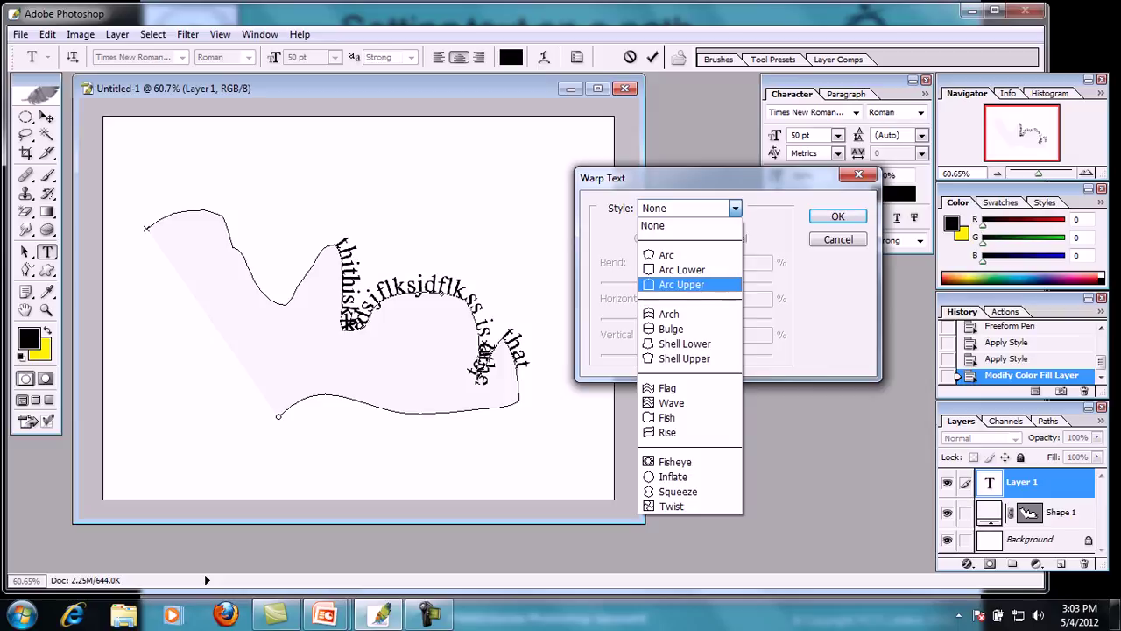
left_click(682, 269)
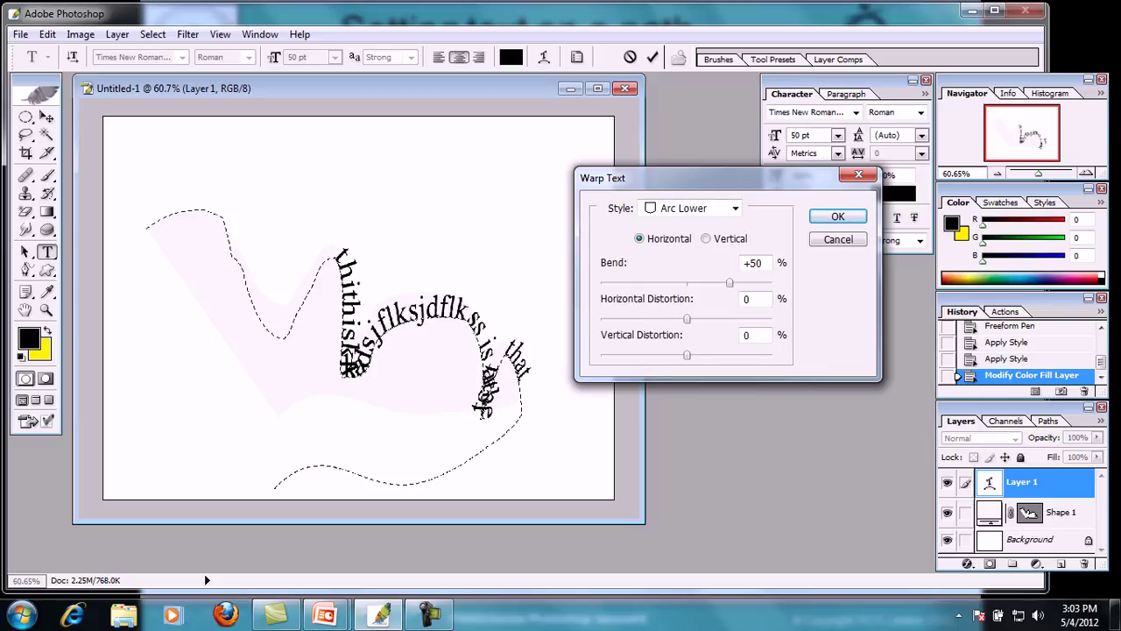
left_click(735, 208)
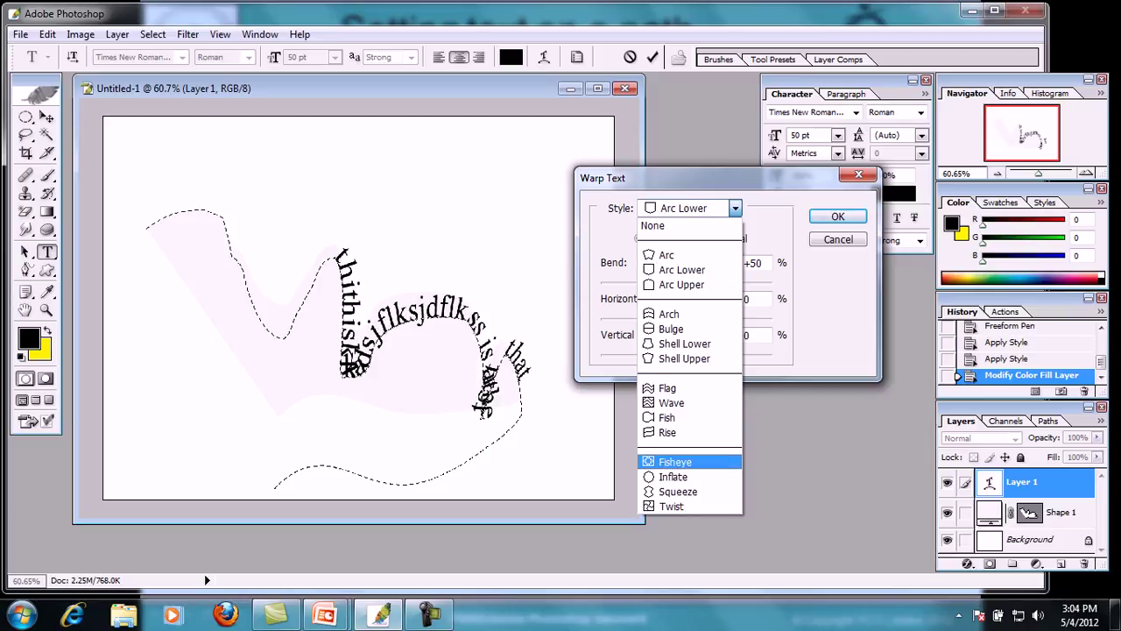
left_click(674, 461)
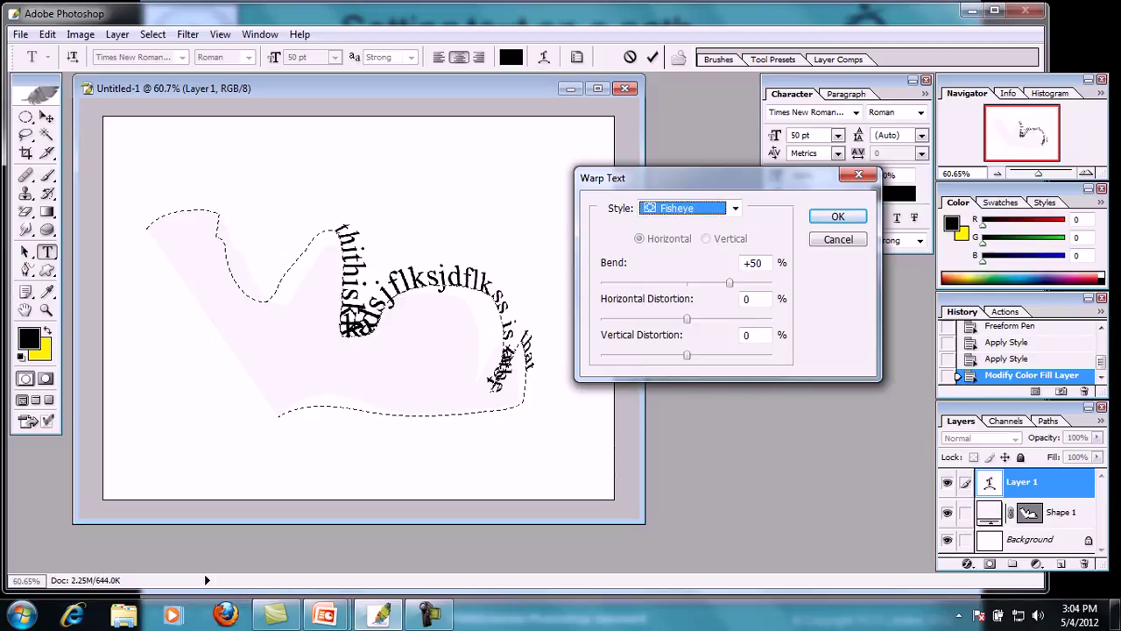
key("Return")
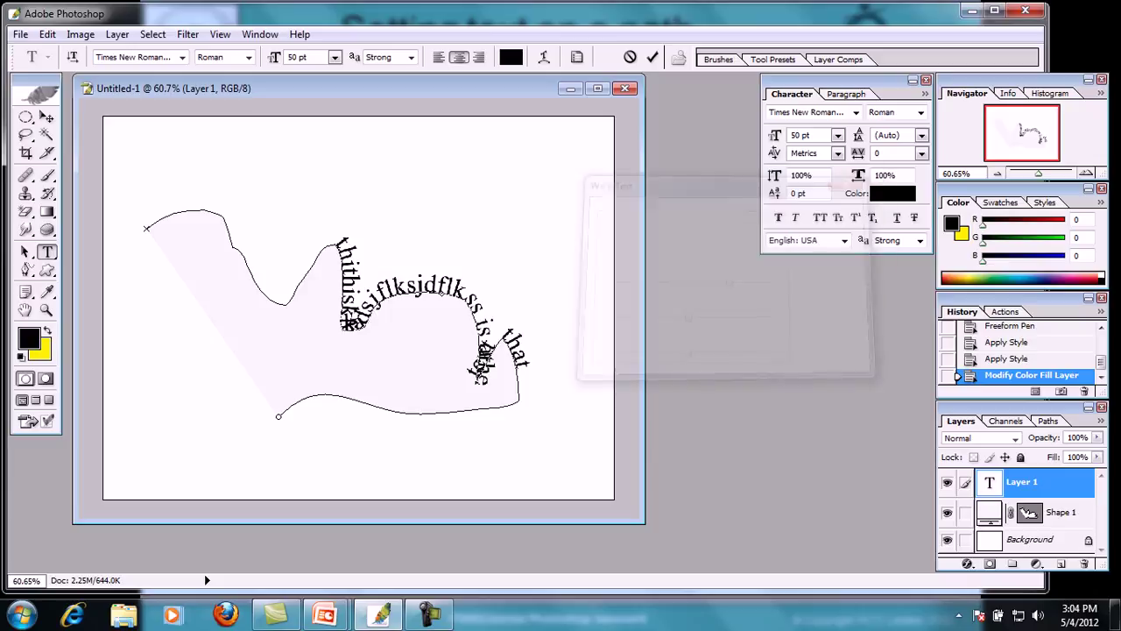
Commit the path type and try to fill the area around it, selected with the Magic Wand, with a gradient.
key("ctrl+Return")
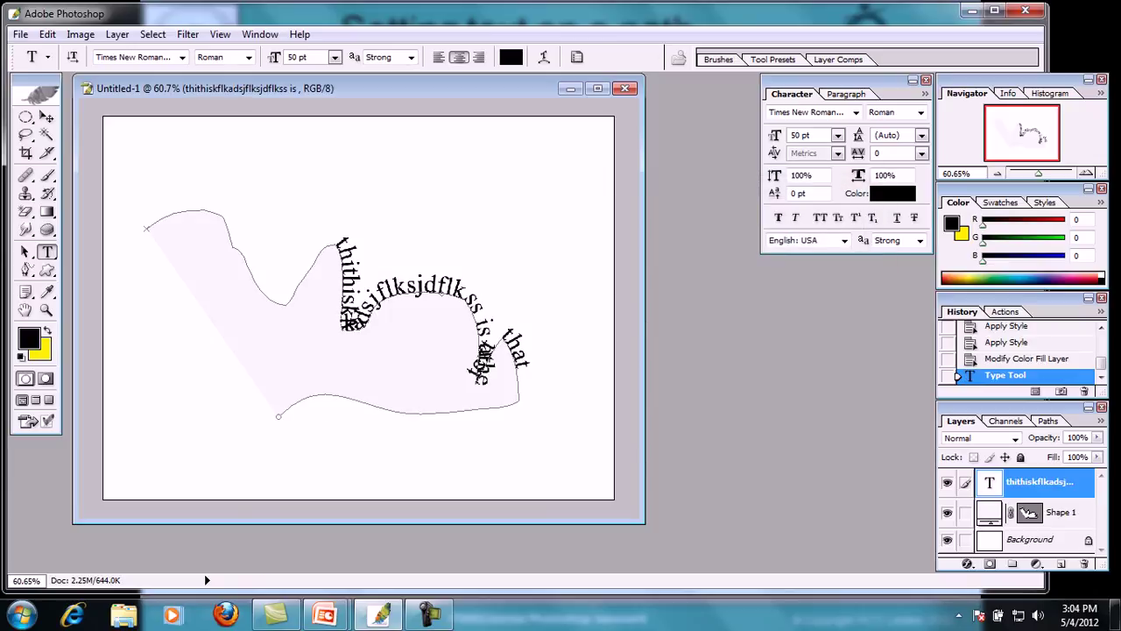
key("w")
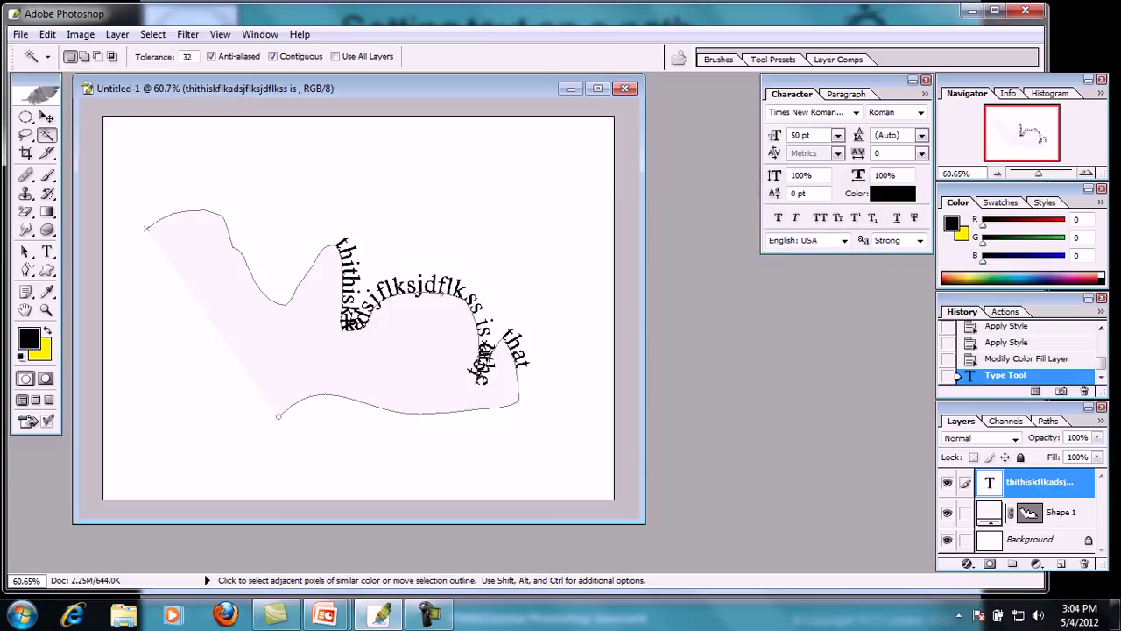
left_click(263, 176)
key("g")
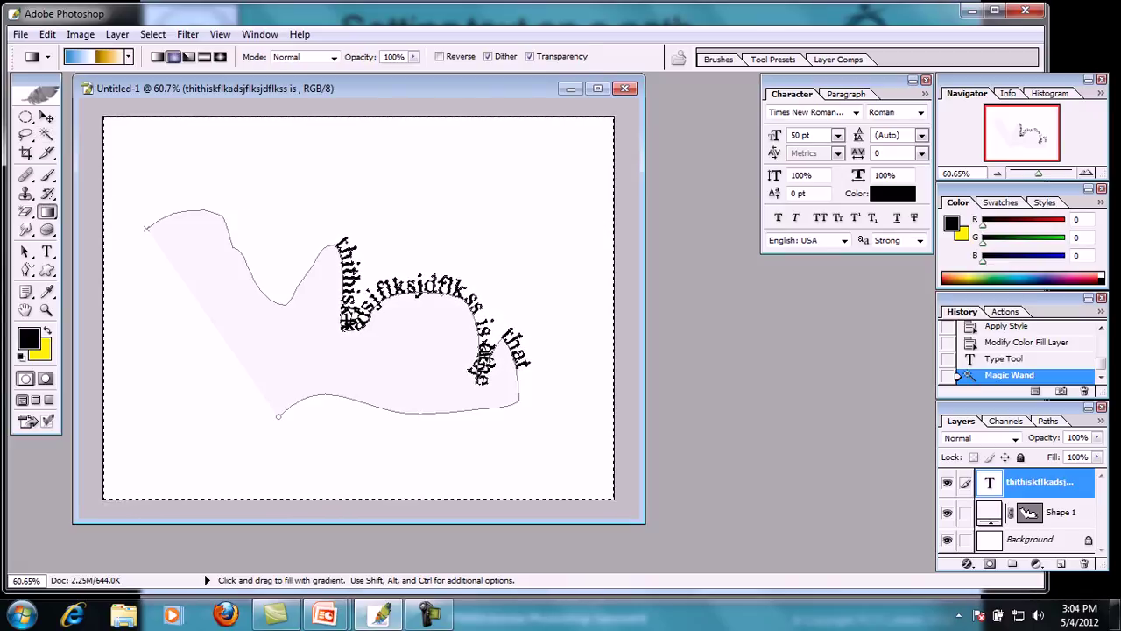
left_click(146, 229)
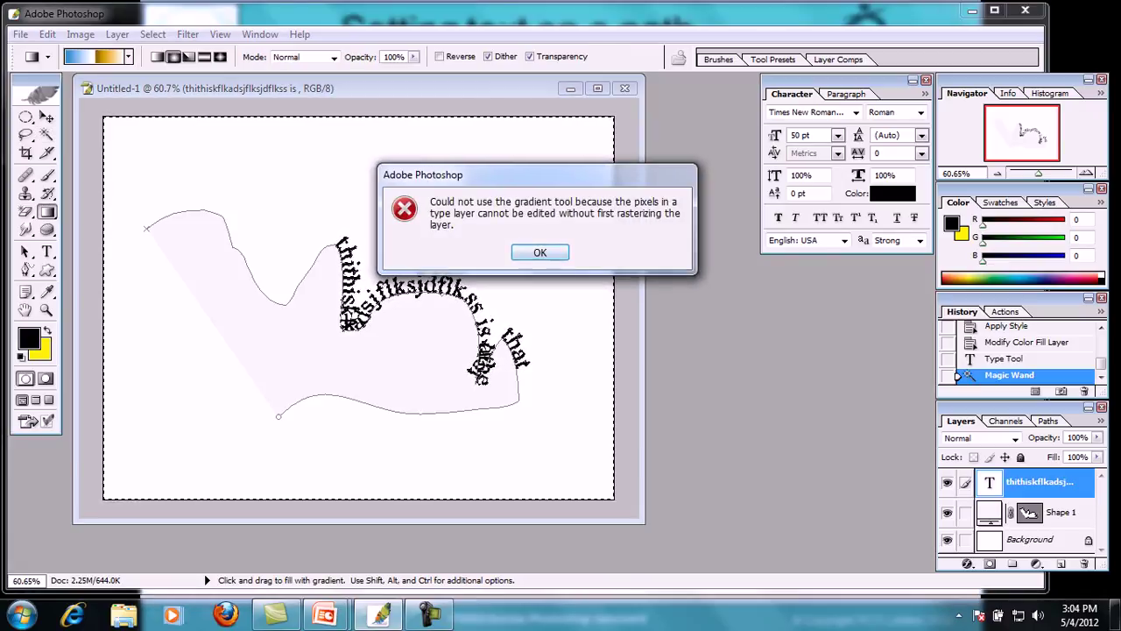
key("Return")
Merge the visible layers and paste the copied golf ball image into a Magic Wand selection of the area around the text.
key("ctrl+shift+e")
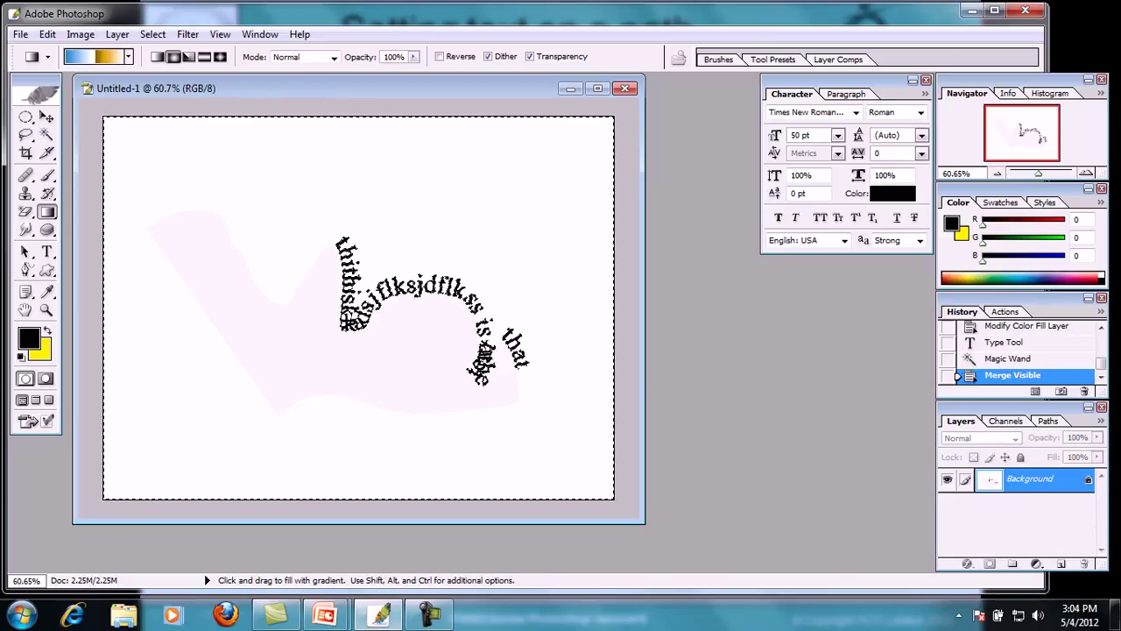
key("w")
key("ctrl+d")
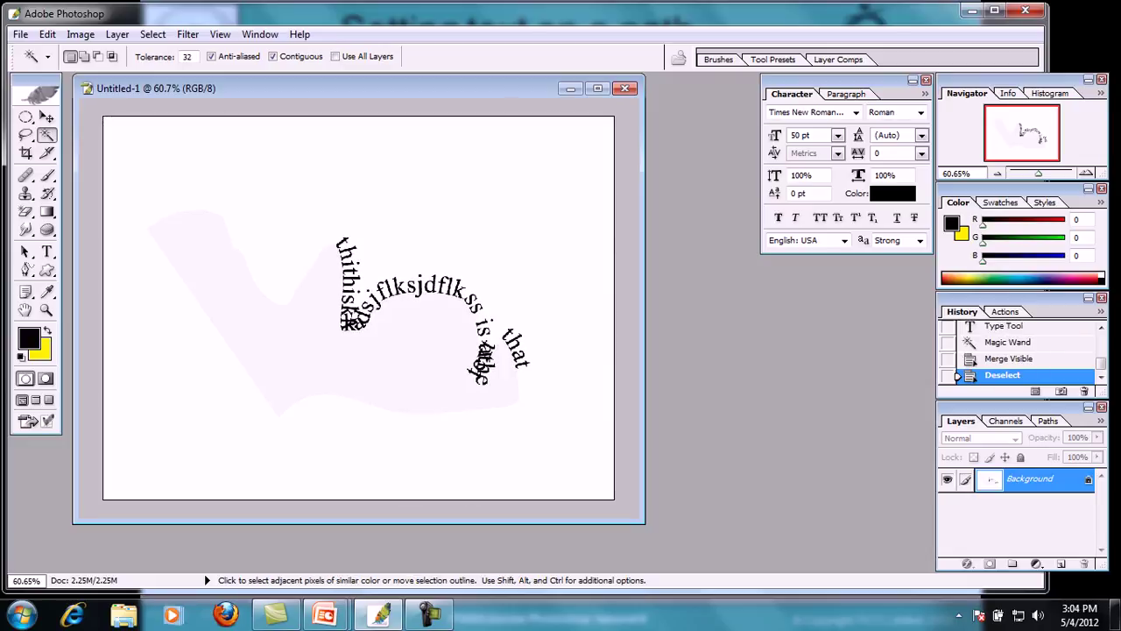
key("ctrl+shift+v")
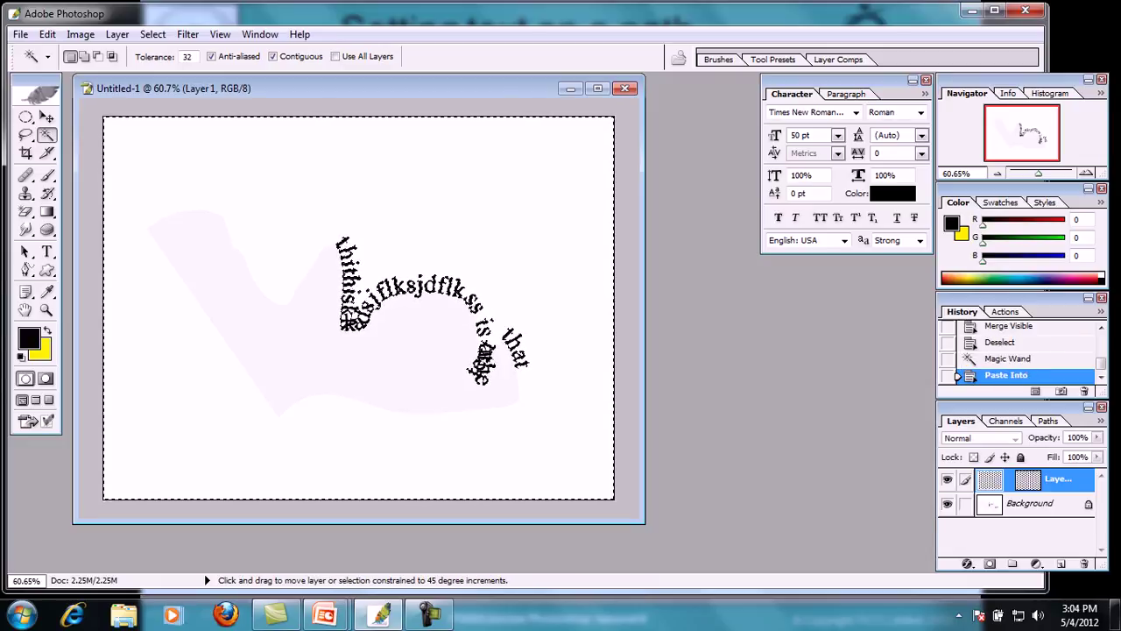
Enlarge the pasted golf ball to 329.7% width and 285.2% height, distort its upper-left corner inward and commit the transform.
key("ctrl+t")
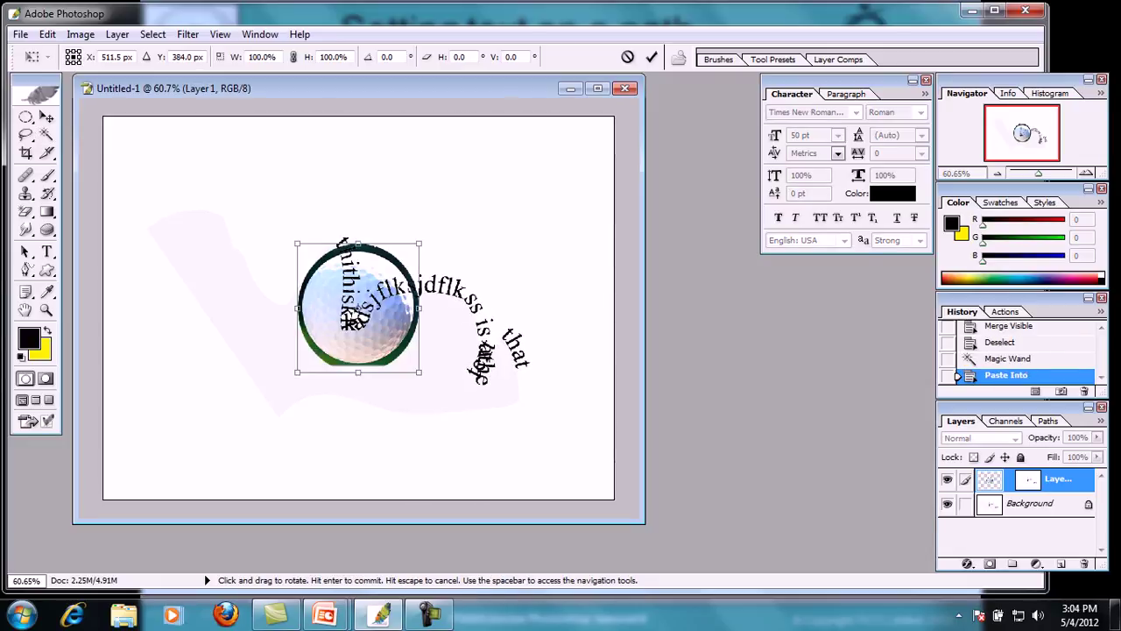
left_click_drag(297, 243, 17, 7)
left_click_drag(263, 227, 403, 340)
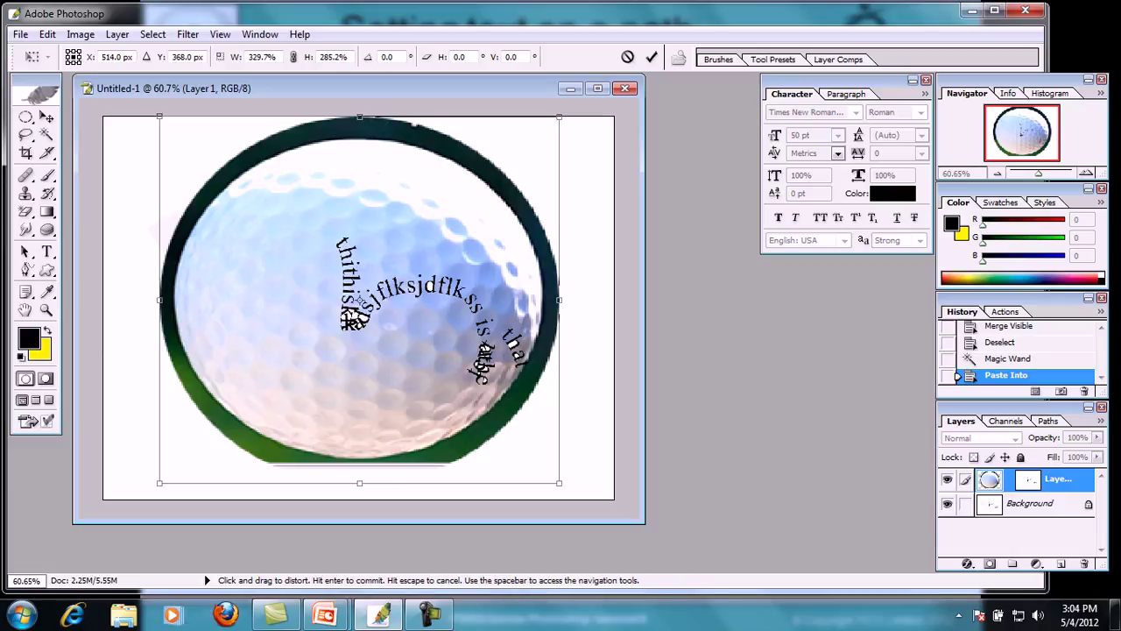
left_click_drag(159, 115, 226, 256)
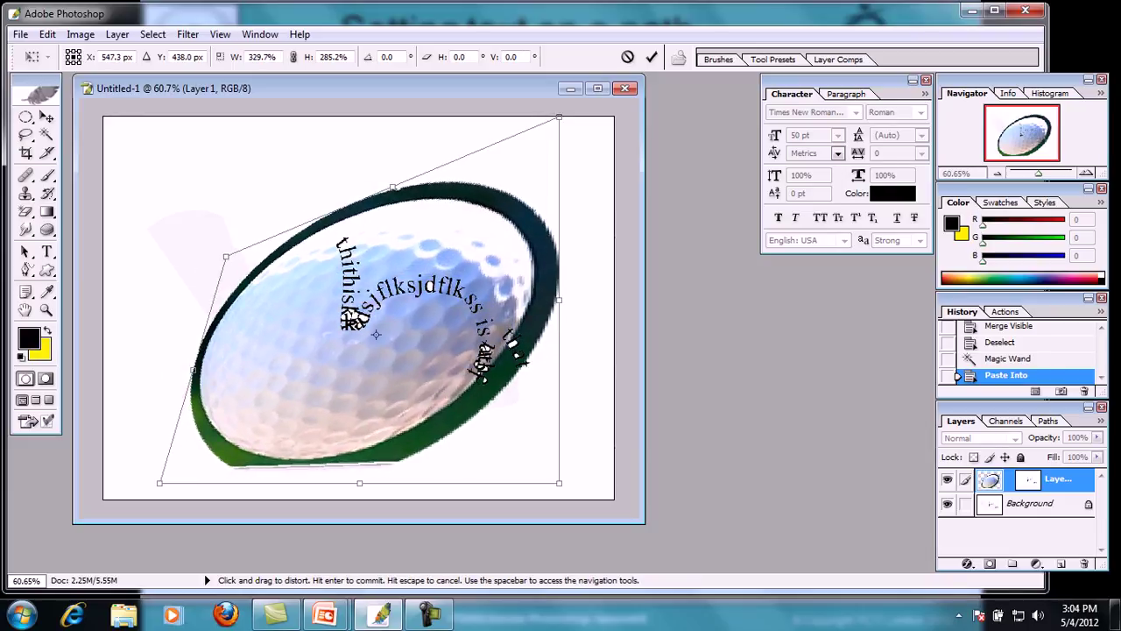
key("Return")
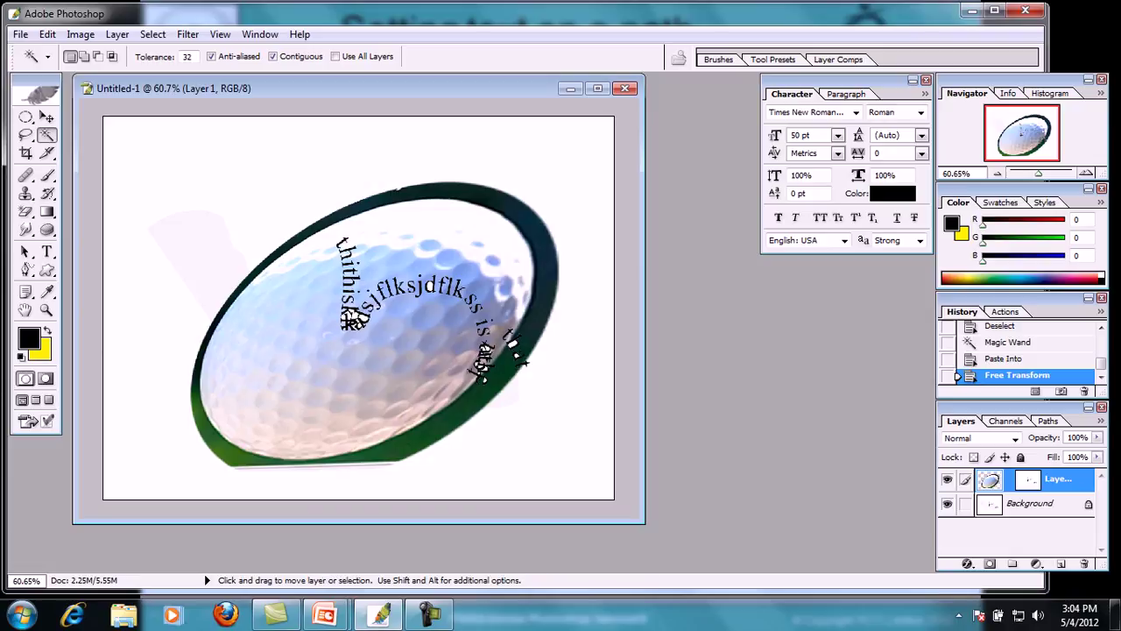
Invert the golf ball layer's colours, invert them back, and hide that layer to inspect the Background text.
key("ctrl+i")
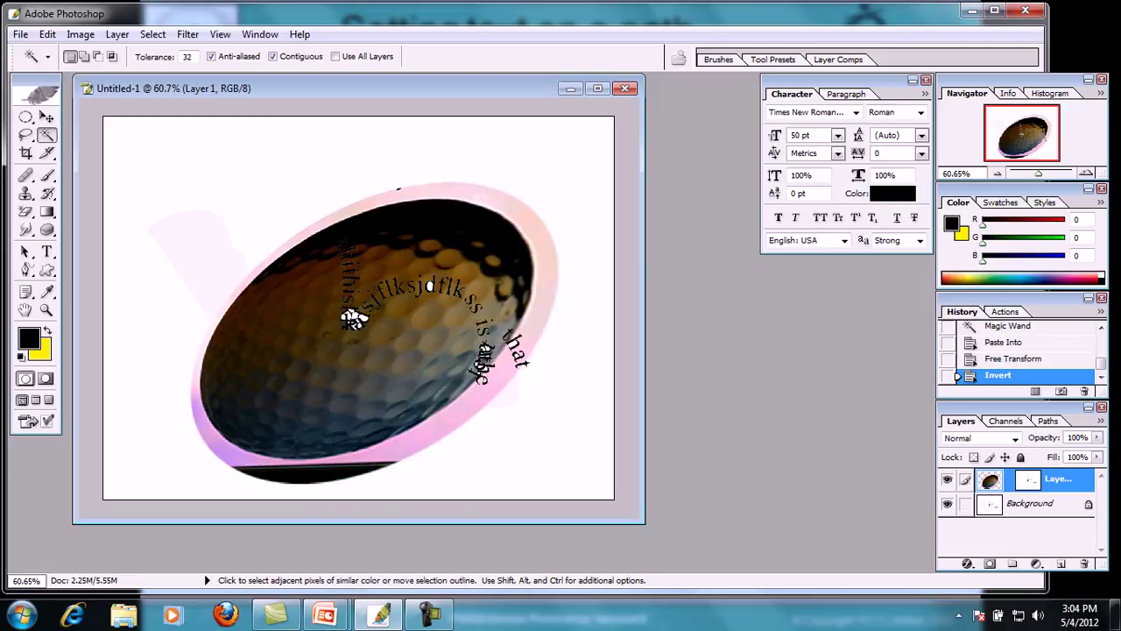
key("ctrl+i")
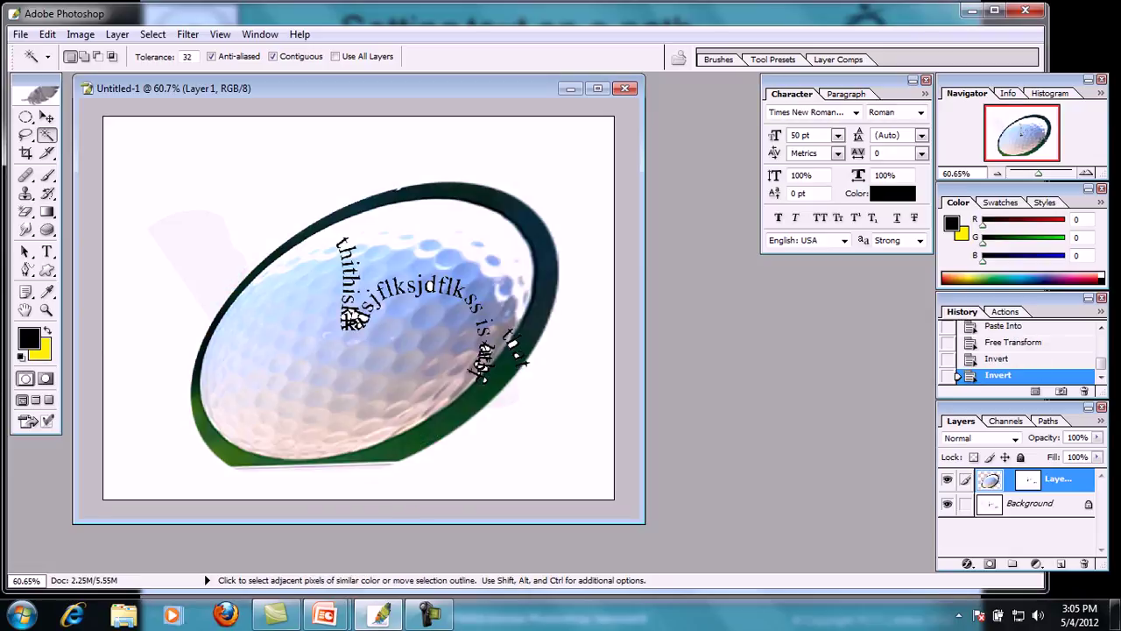
left_click(947, 503)
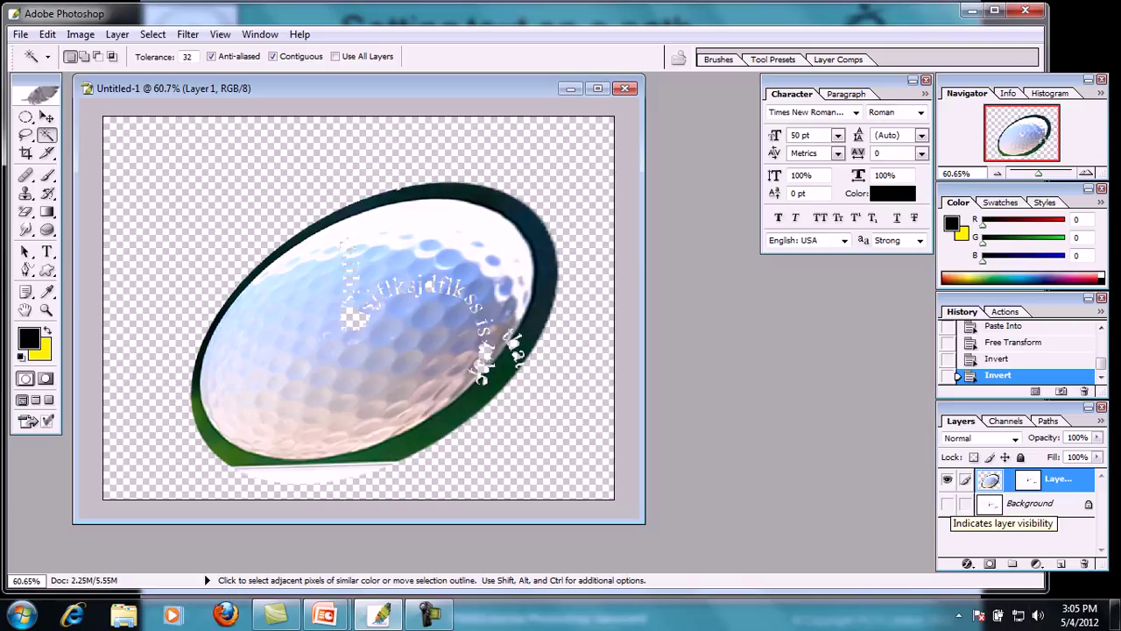
left_click(947, 478)
left_click(947, 503)
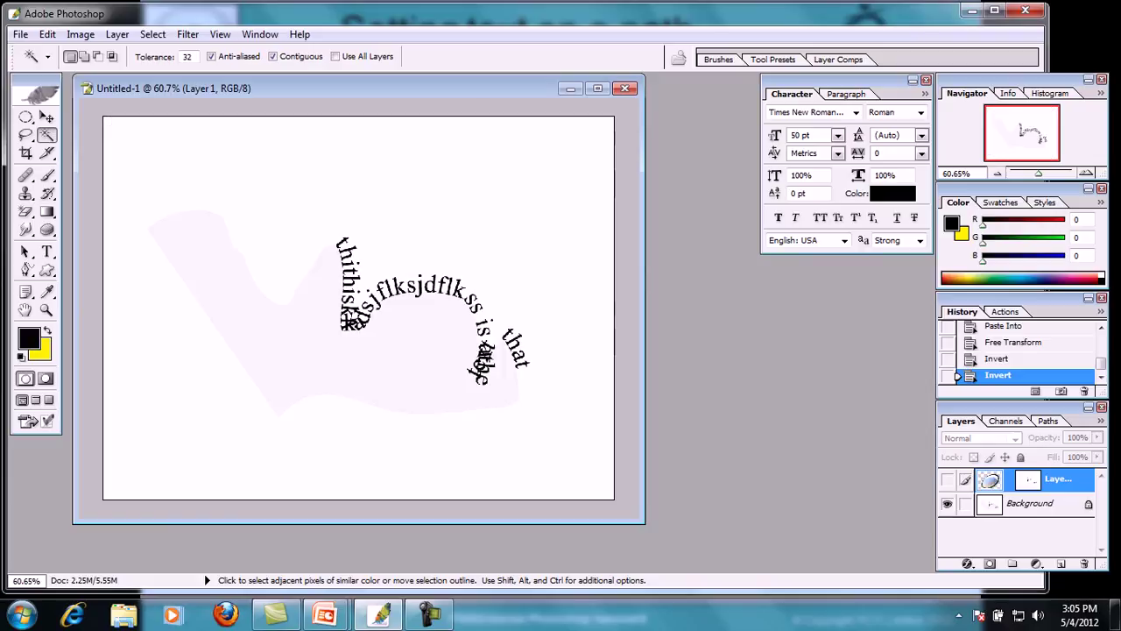
Select the whole canvas, make Background the active layer, and clear the selection.
key("ctrl+a")
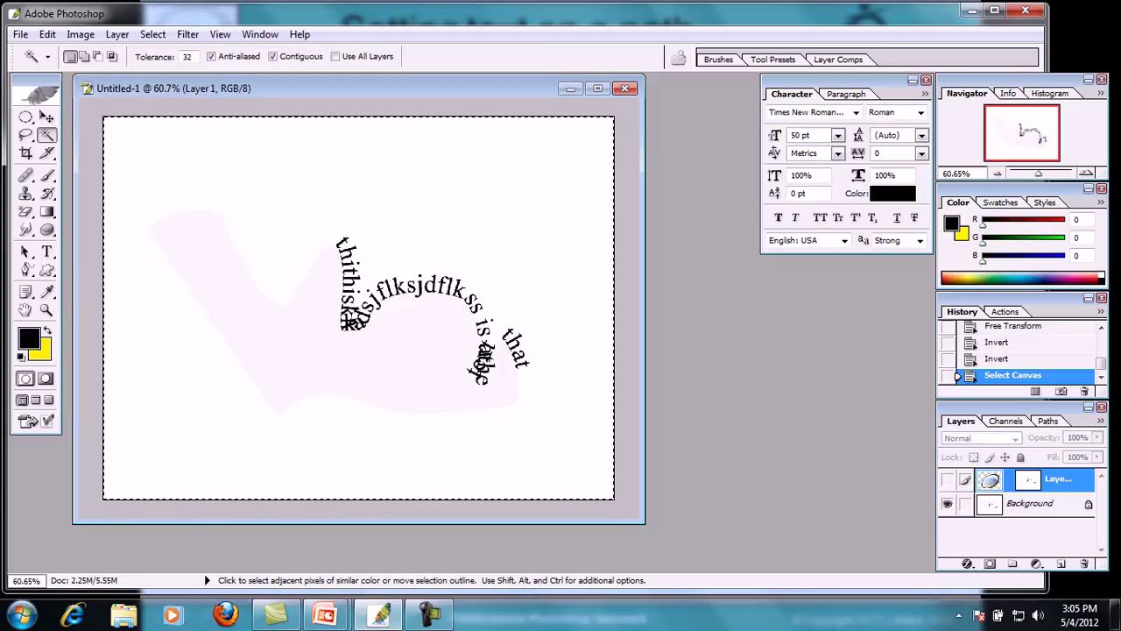
left_click(1031, 503)
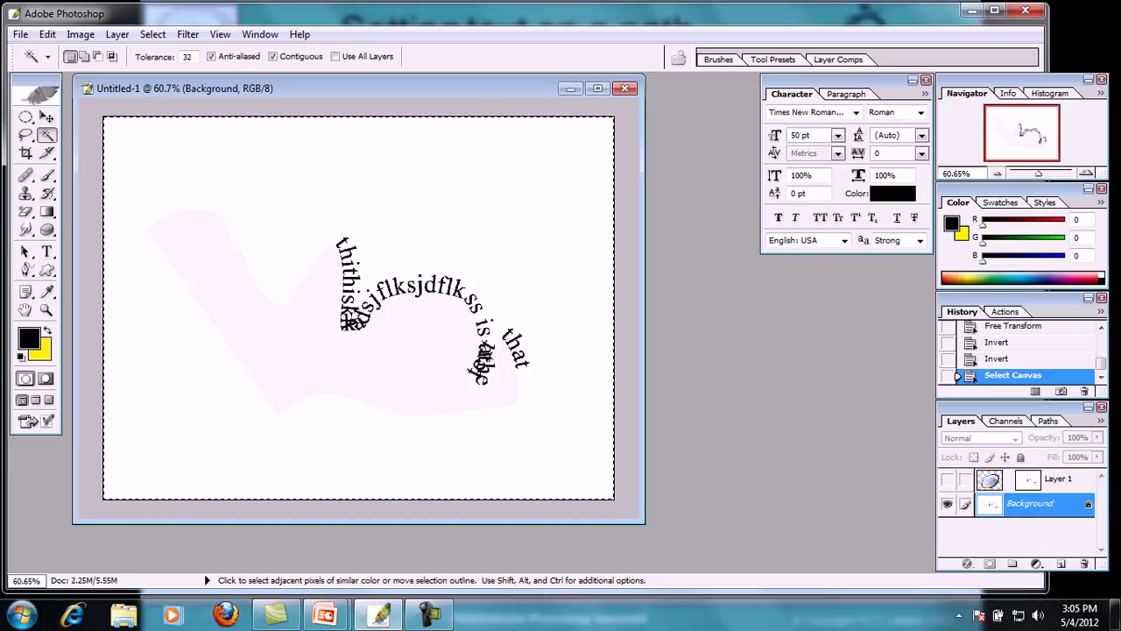
key("ctrl+d")
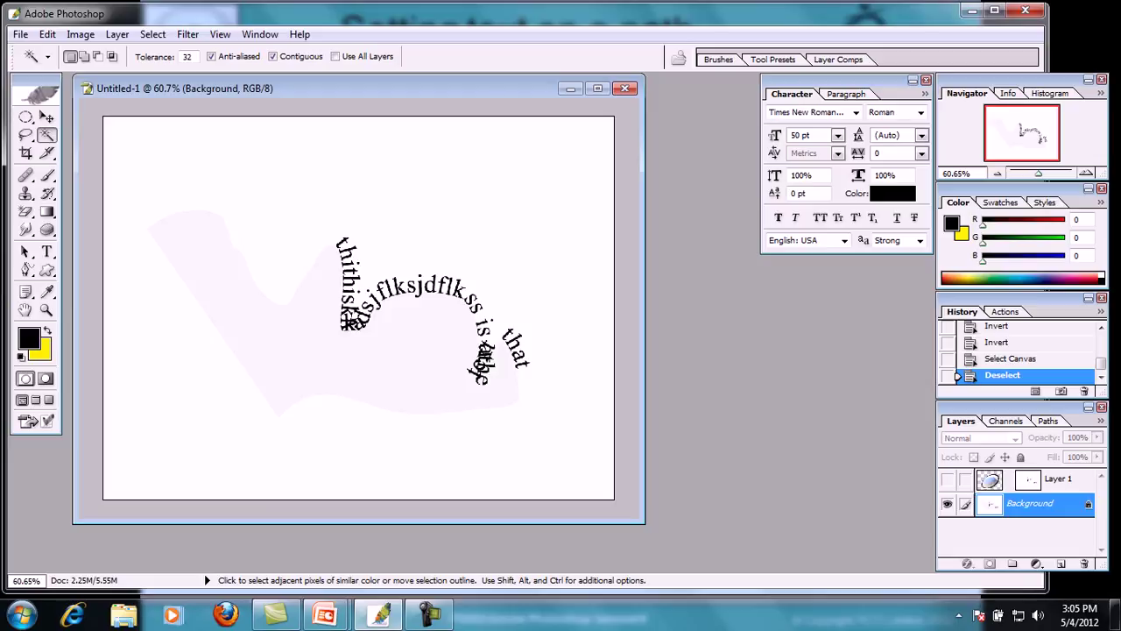
Close Untitled-1 without saving and create a white 243 × 258 pixel RGB document from the Clipboard preset.
key("ctrl+w")
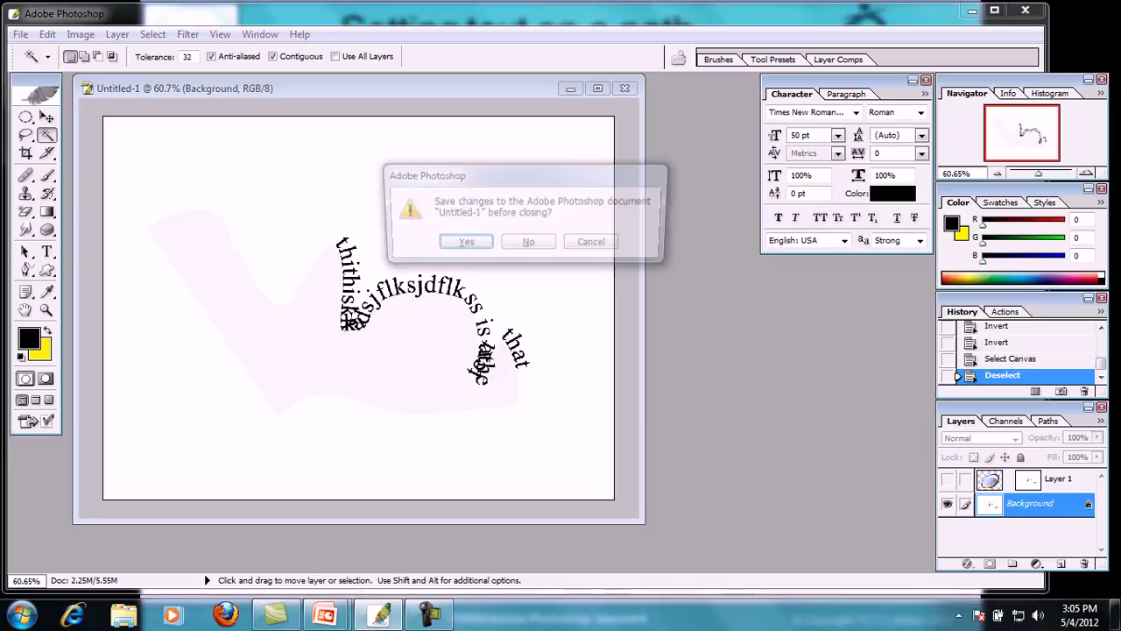
key("n")
key("ctrl+n")
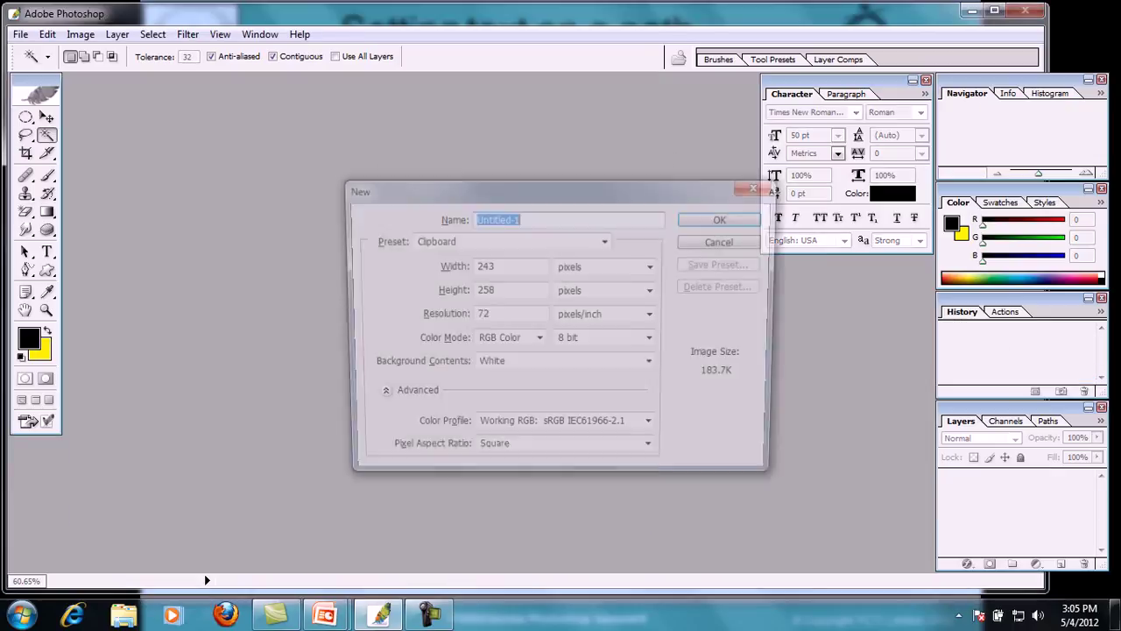
key("Return")
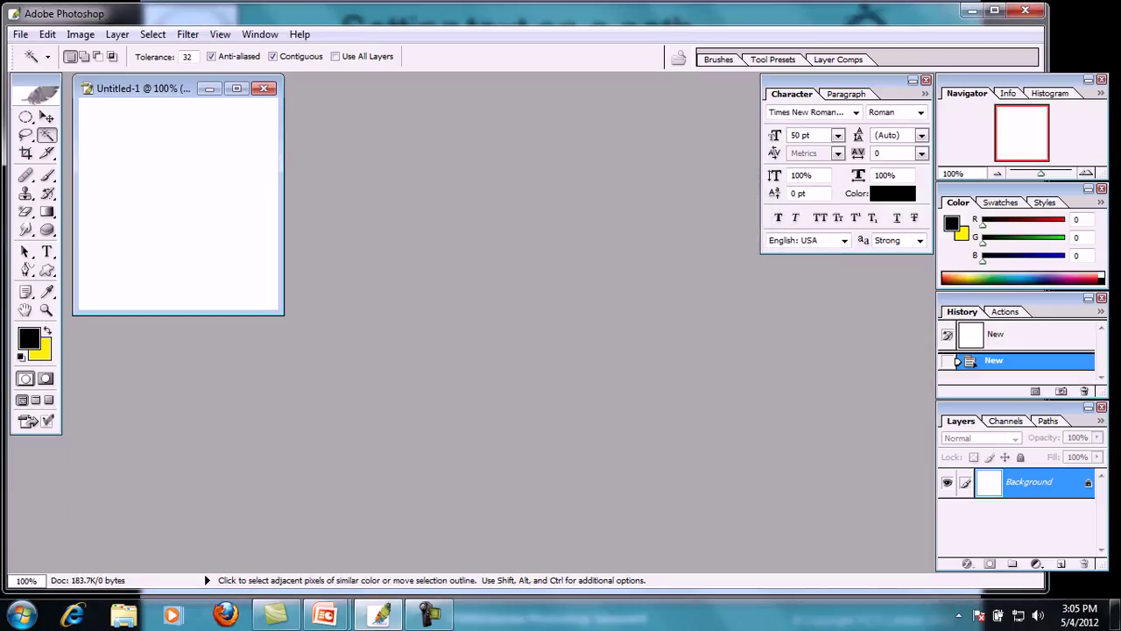
Close and relaunch Photoshop, and dismiss its welcome screen.
key("alt+space")
key("c")
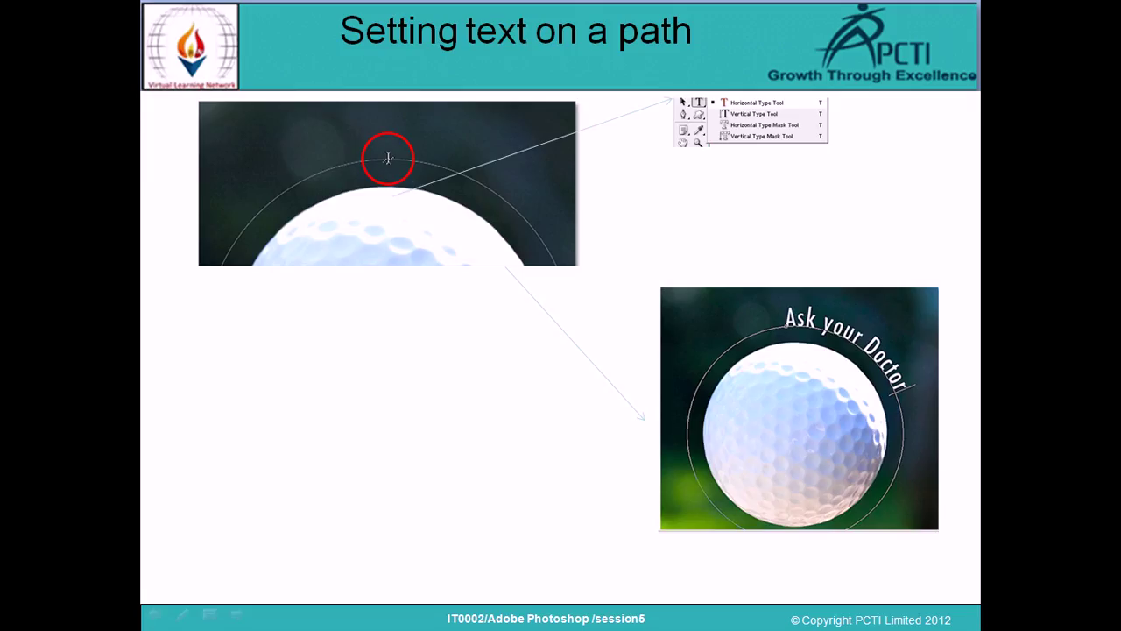
key("super+r")
key("Return")
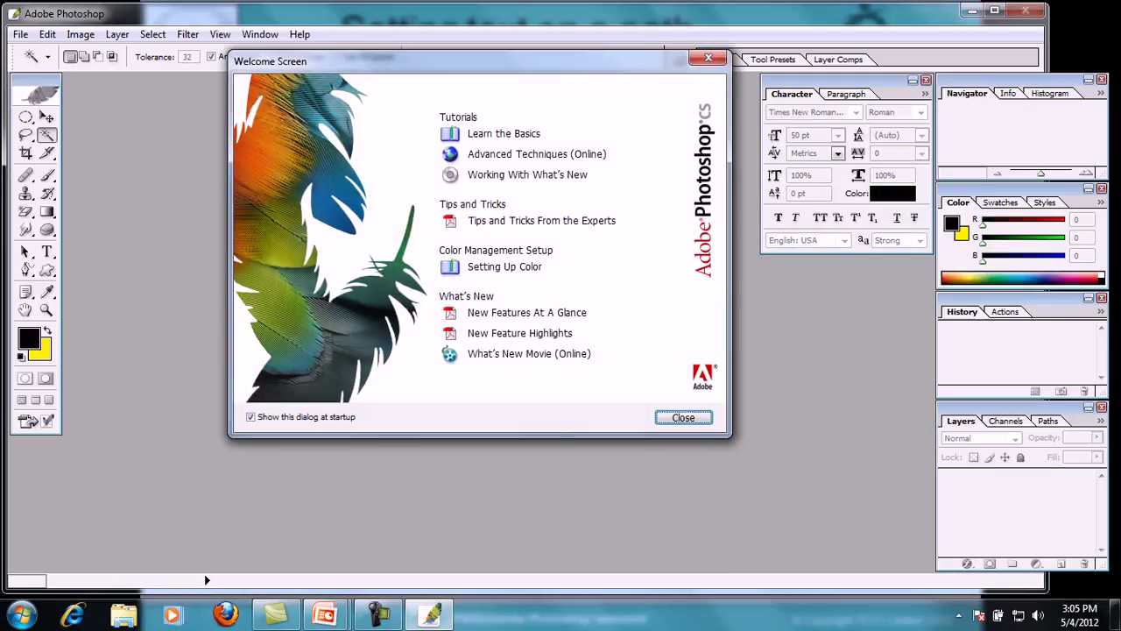
key("Escape")
Create a new white RGB document using a preset larger than the Clipboard size.
key("ctrl+n")
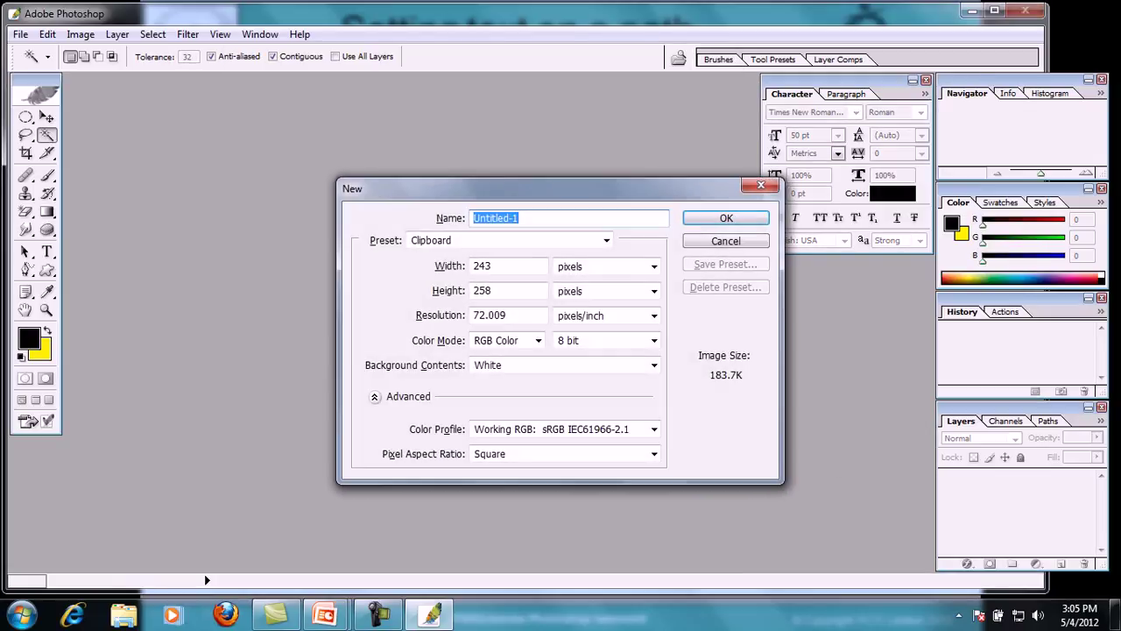
key("Tab")
key("Down")
key("Down")
key("Down")
key("Down")
key("Down")
key("Down")
key("Down")
key("Down")
key("Down")
key("Down")
key("Return")
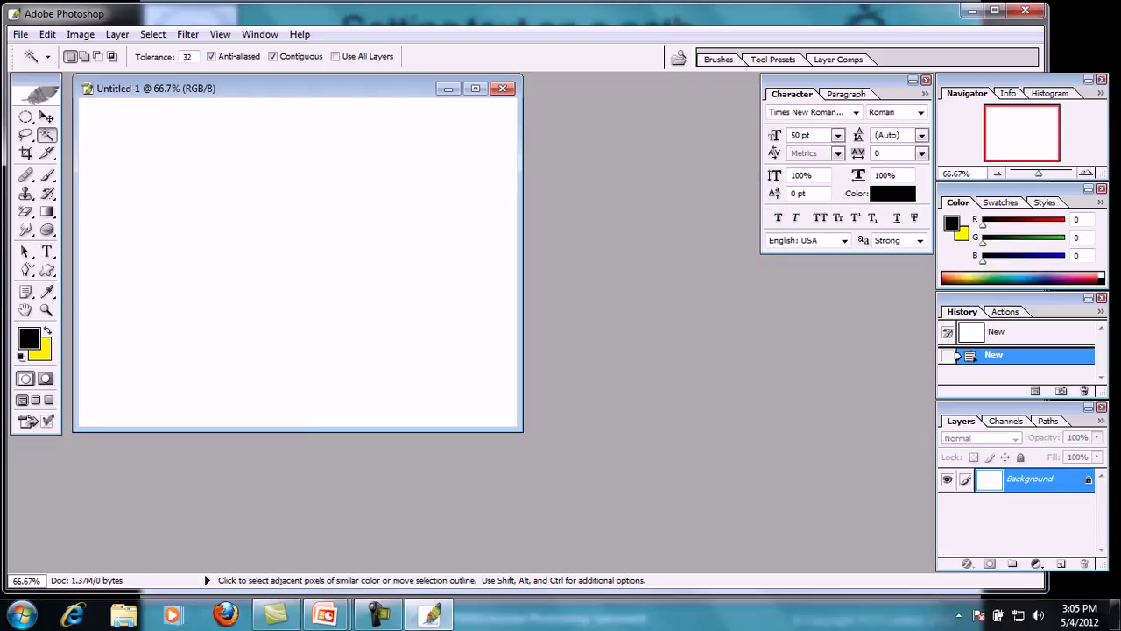
Draw a wide paragraph text box across the upper middle of the canvas and enter DEMO in it.
left_click(47, 251)
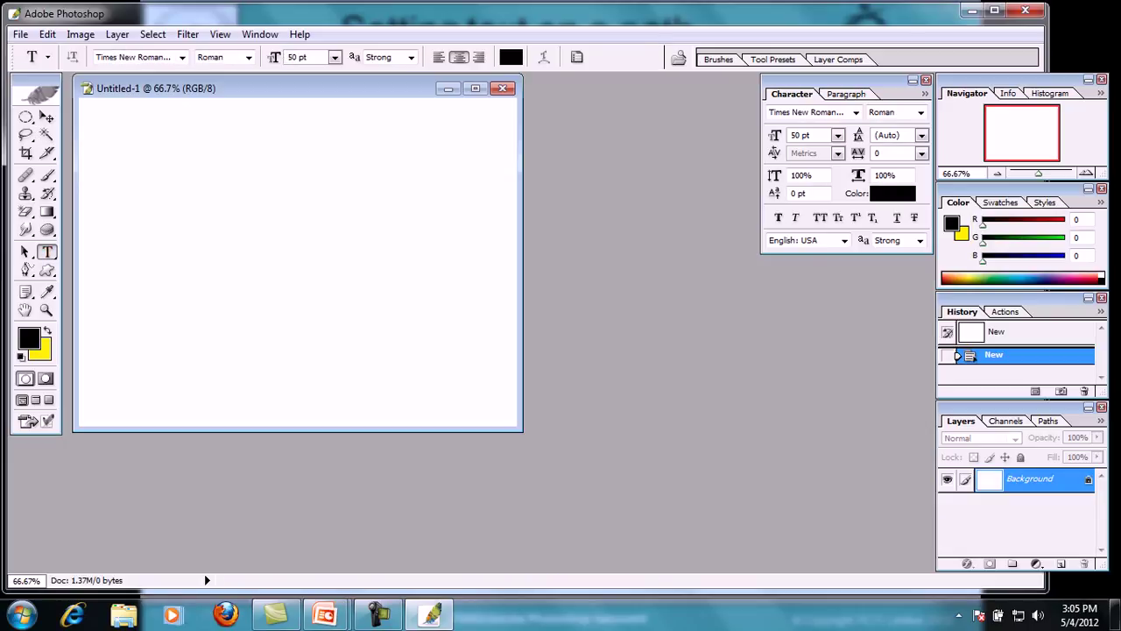
left_click_drag(321, 268, 421, 281)
left_click_drag(141, 159, 446, 287)
type("emple")
key("ctrl+a")
key("BackSpace")
type("DEMO E")
key("BackSpace")
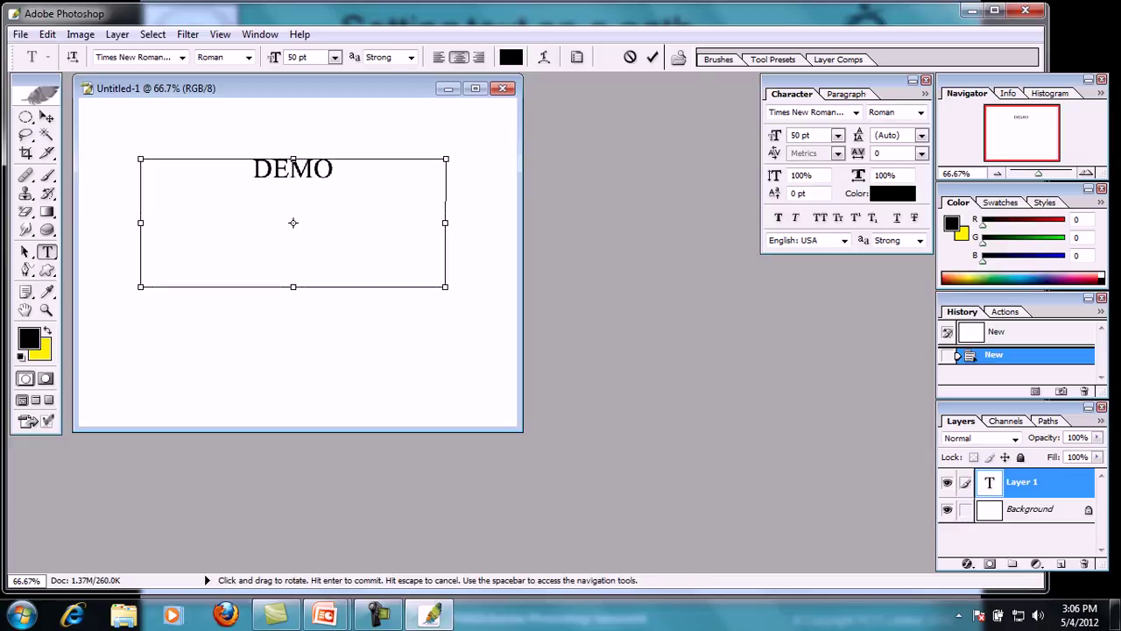
Select all the text in the box and try to enlarge it to 140 pt.
key("ctrl+a")
key("ctrl+shift+period")
key("ctrl+shift+period")
key("ctrl+shift+period")
key("ctrl+shift+period")
key("ctrl+shift+period")
key("ctrl+shift+period")
key("ctrl+shift+period")
key("ctrl+shift+period")
key("ctrl+shift+period")
key("ctrl+shift+period")
key("ctrl+shift+period")
key("ctrl+shift+period")
key("ctrl+shift+period")
key("ctrl+shift+period")
key("ctrl+shift+period")
key("ctrl+shift+period")
key("ctrl+shift+period")
key("ctrl+shift+period")
key("ctrl+shift+period")
key("ctrl+shift+period")
key("ctrl+shift+period")
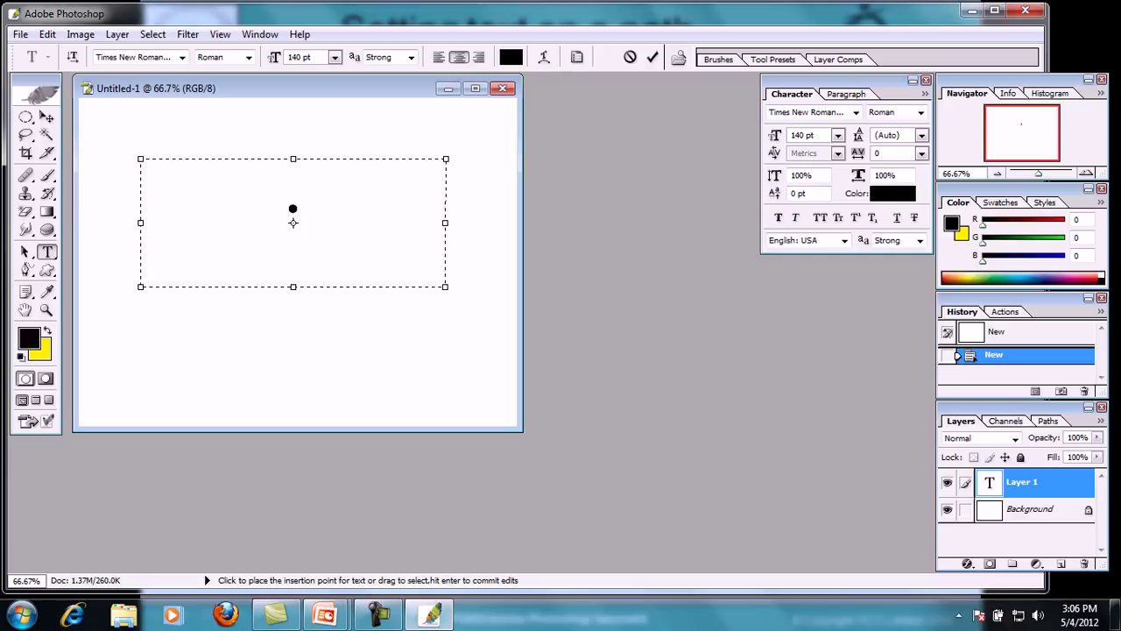
Widen the text box beyond both side edges of the canvas and extend it above the upper edge.
left_click_drag(445, 222, 537, 223)
left_click_drag(140, 222, 65, 223)
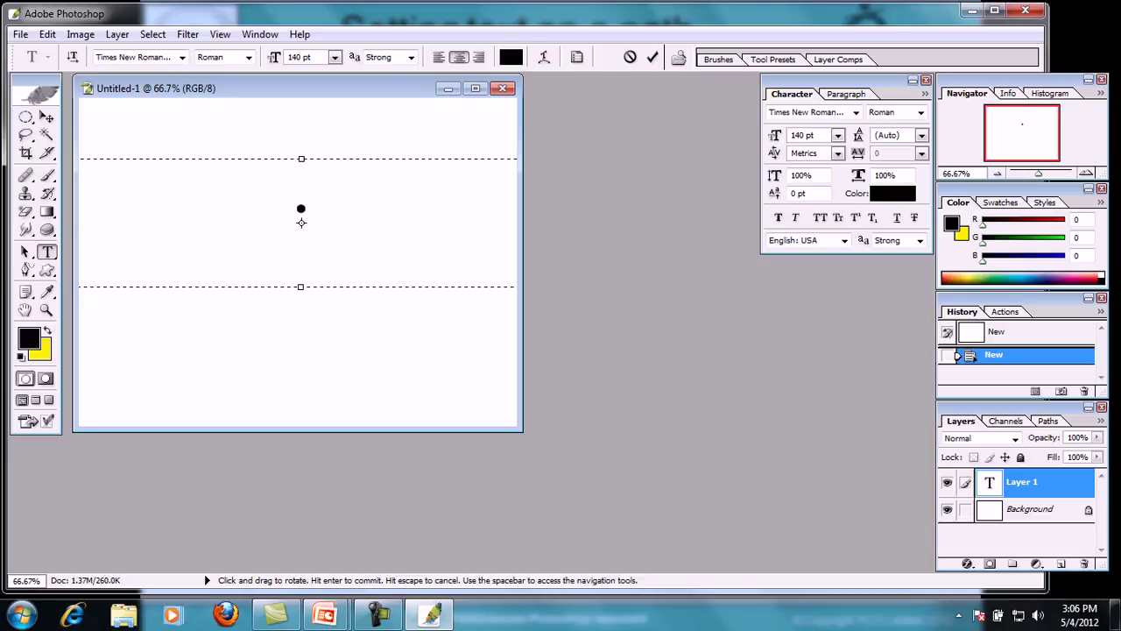
left_click_drag(301, 222, 301, 184)
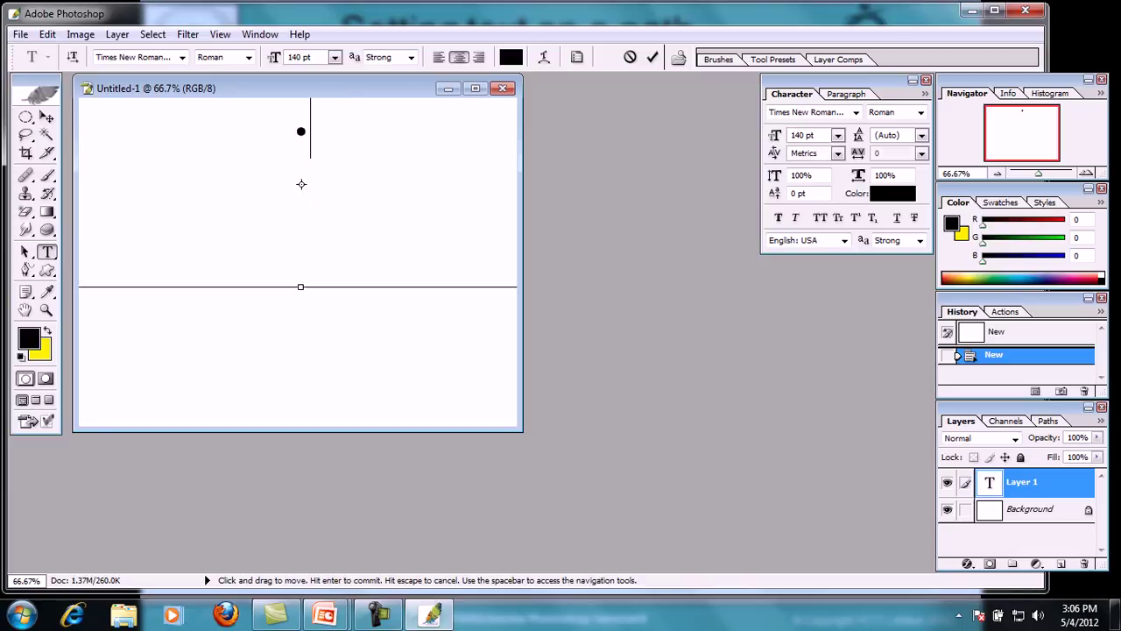
Reduce the font size in the text box to 72 pt and discard the uncommitted text.
key("ctrl+shift+comma")
key("ctrl+shift+comma")
key("ctrl+shift+comma")
key("ctrl+shift+comma")
key("ctrl+shift+comma")
key("ctrl+shift+comma")
key("ctrl+shift+comma")
key("ctrl+shift+comma")
key("ctrl+shift+comma")
key("ctrl+shift+comma")
key("ctrl+shift+comma")
key("ctrl+shift+comma")
key("ctrl+shift+comma")
key("ctrl+shift+comma")
key("ctrl+shift+comma")
key("ctrl+shift+comma")
key("ctrl+shift+comma")
key("ctrl+shift+comma")
key("ctrl+shift+comma")
key("ctrl+shift+comma")
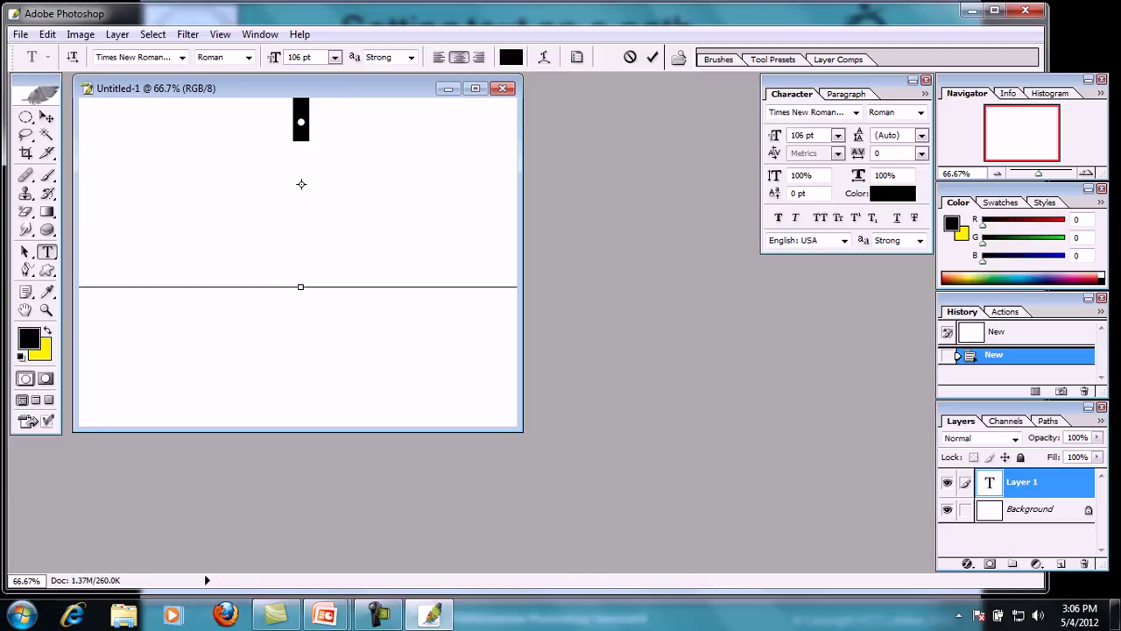
key("ctrl+shift+comma")
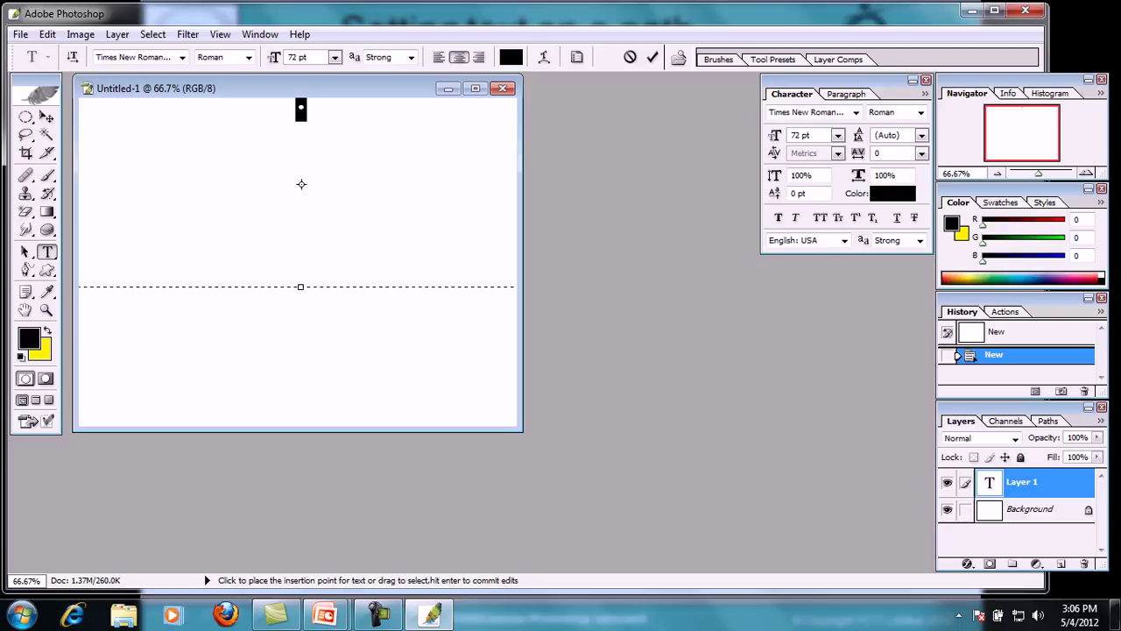
key("ctrl+shift+period")
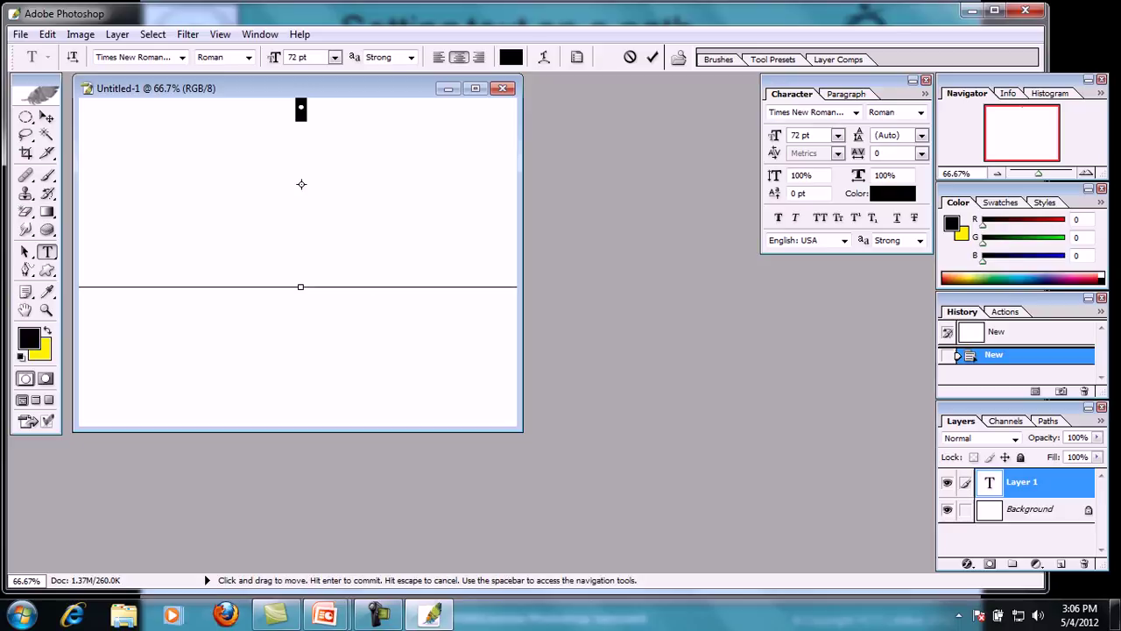
key("Escape")
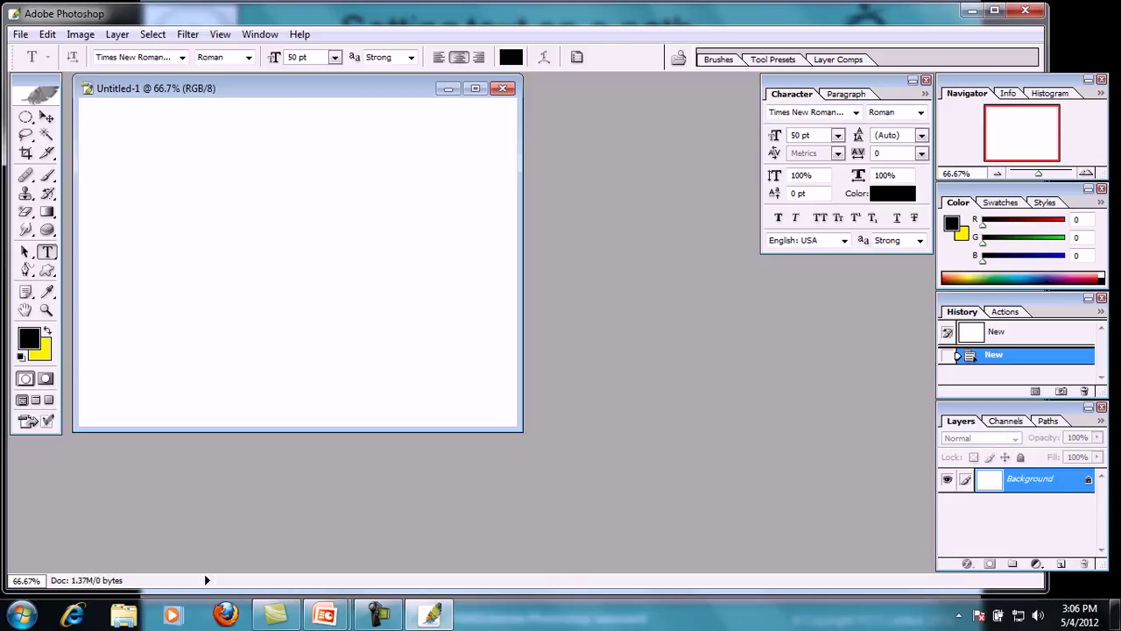
Draw a paragraph text box in the canvas's upper-left area and enter THIS IS A TEXT.
left_click_drag(155, 138, 341, 305)
type("THIS IS ATET")
key("BackSpace")
key("BackSpace")
key("BackSpace")
key("BackSpace")
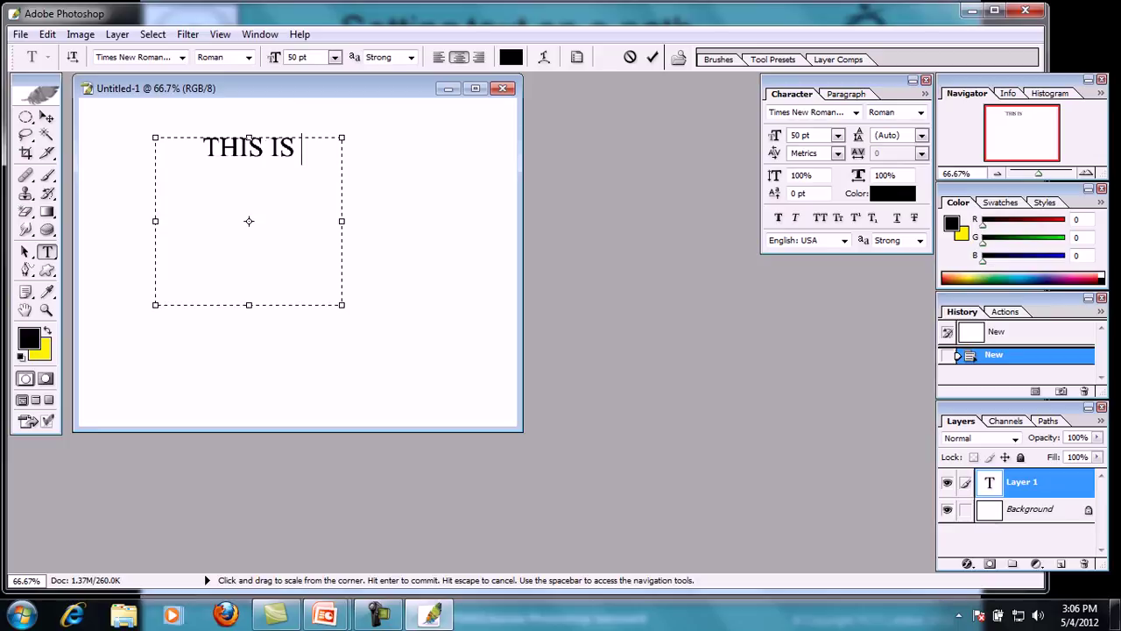
type("A TEXT")
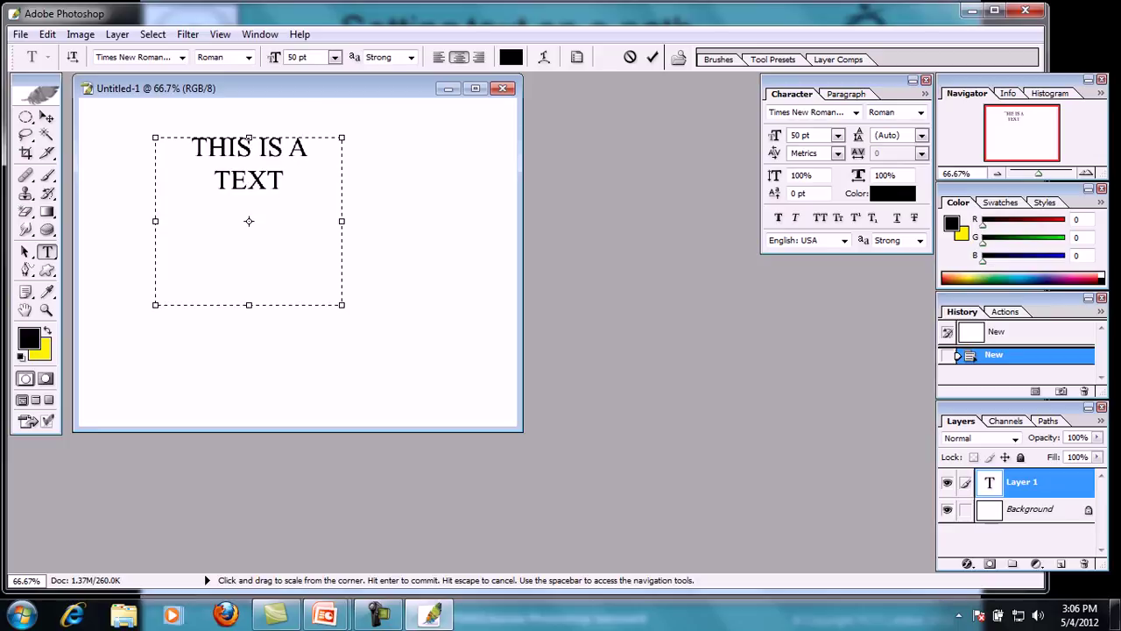
Enlarge the whole THIS IS A TEXT paragraph to 62 pt and commit it.
key("ctrl+a")
key("ctrl+shift+period")
key("ctrl+shift+period")
key("ctrl+shift+period")
key("ctrl+shift+period")
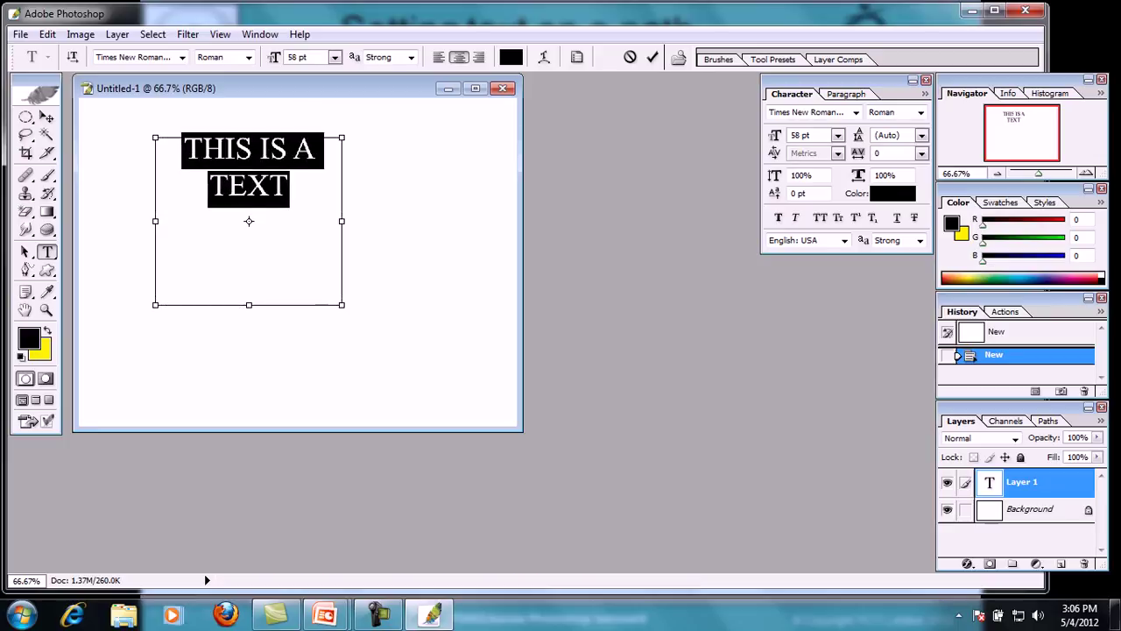
key("ctrl+shift+period")
key("ctrl+shift+period")
key("ctrl+Return")
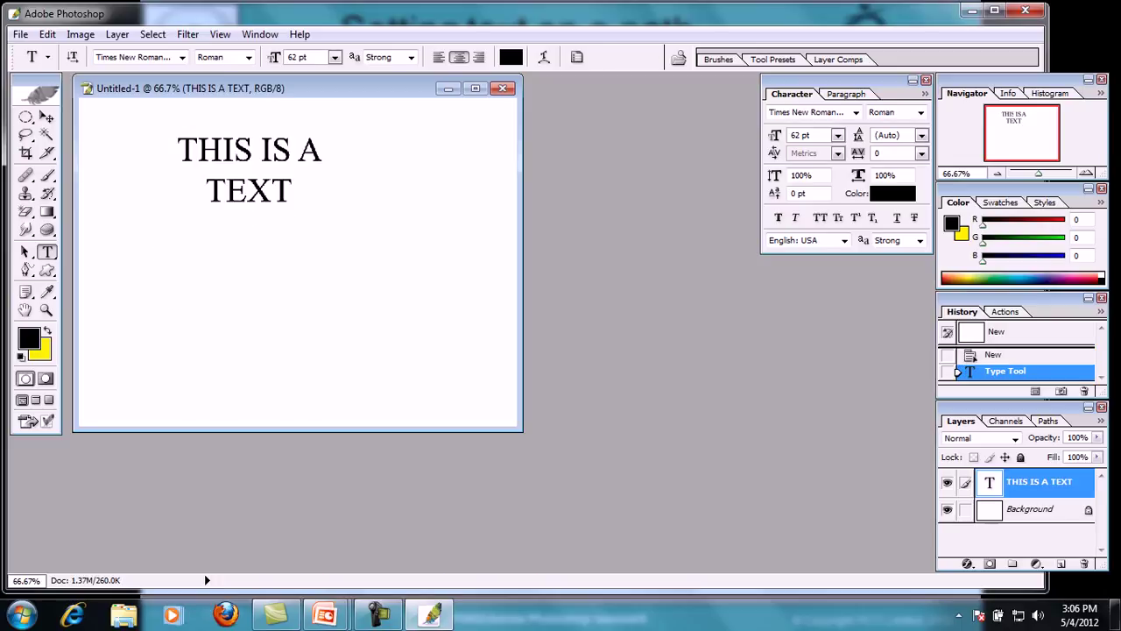
Move the THIS IS A TEXT layer down and right toward the canvas centre with Free Transform.
key("v")
key("ctrl+t")
left_click_drag(286, 190, 343, 236)
key("Return")
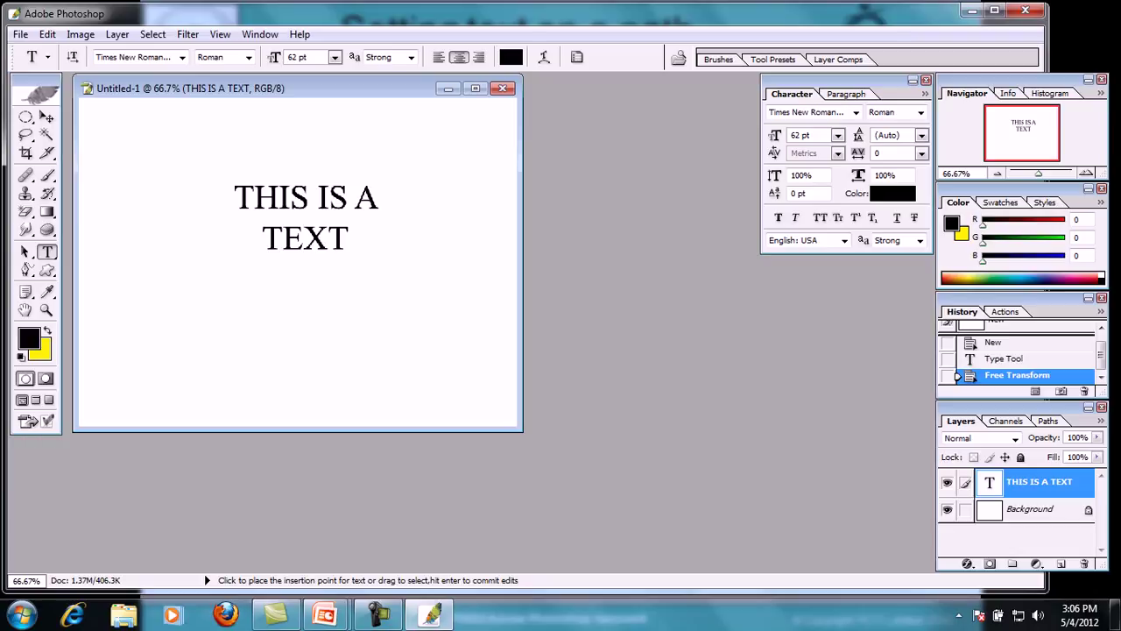
Merge the visible layers, undo the merge by deleting its history state, and remove the New history state.
key("ctrl+shift+e")
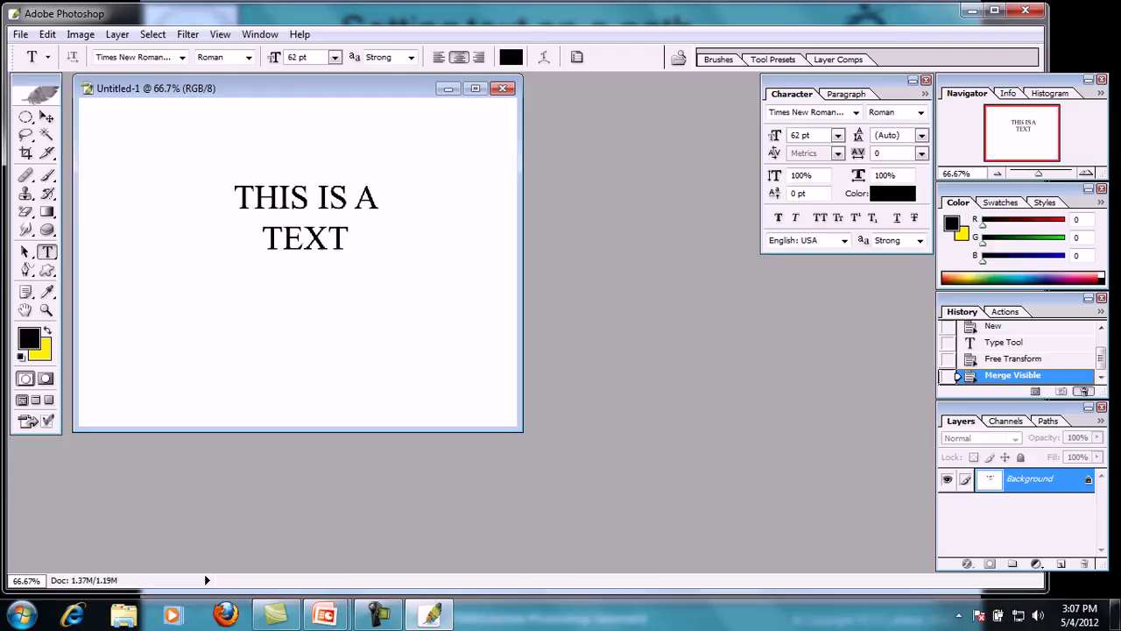
left_click(1085, 391)
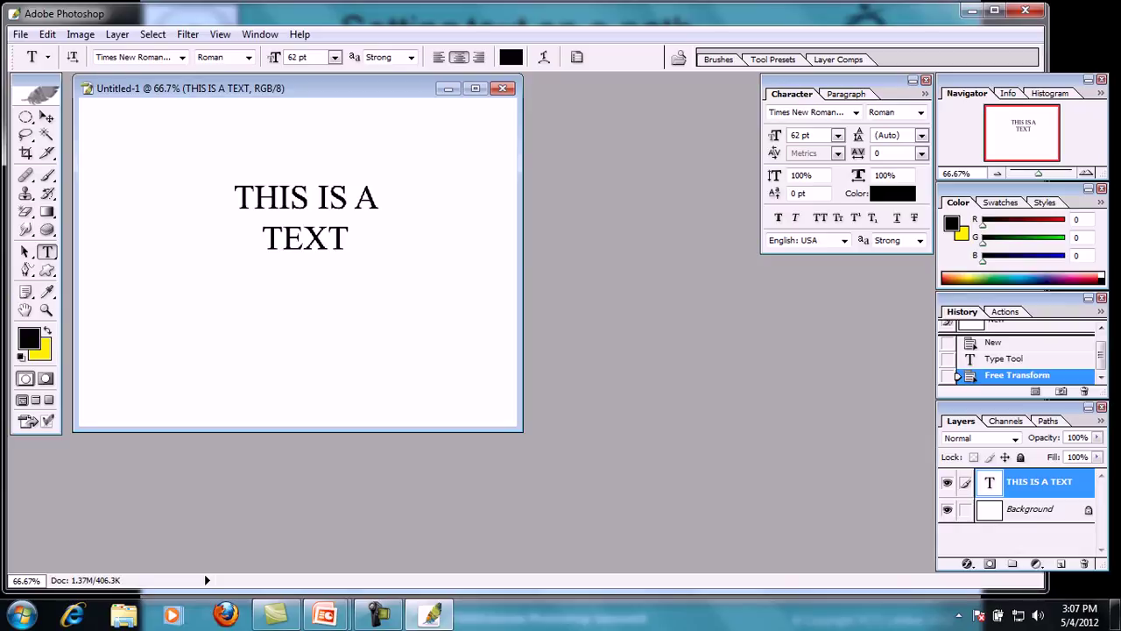
left_click(994, 342)
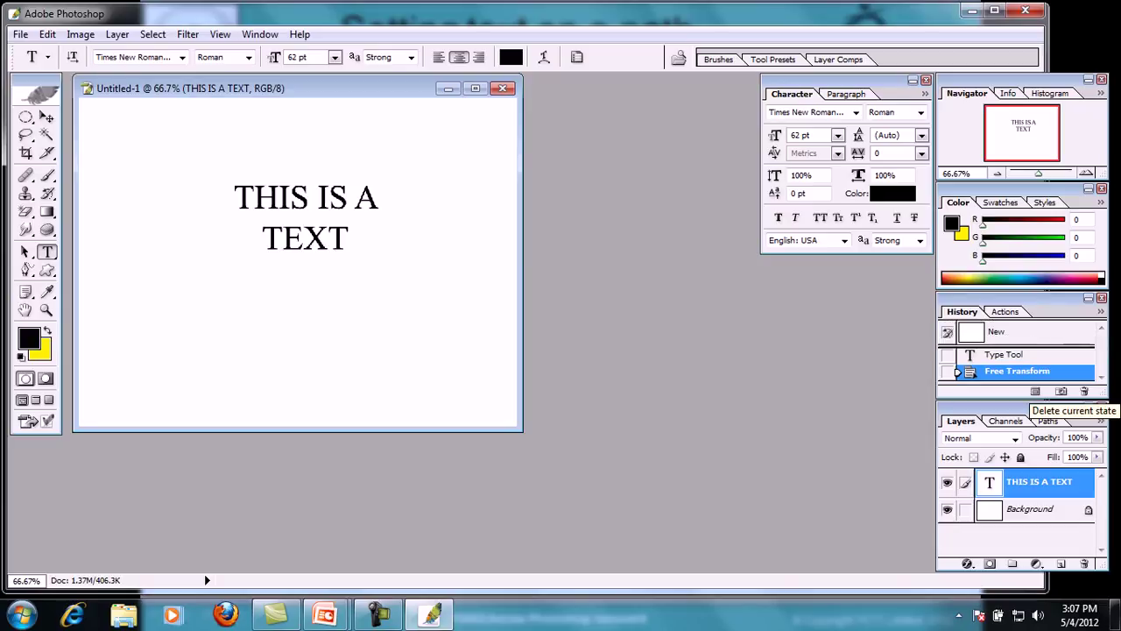
Merge the visible layers and convert the Background into a regular layer named Layer 0.
key("ctrl+shift+e")
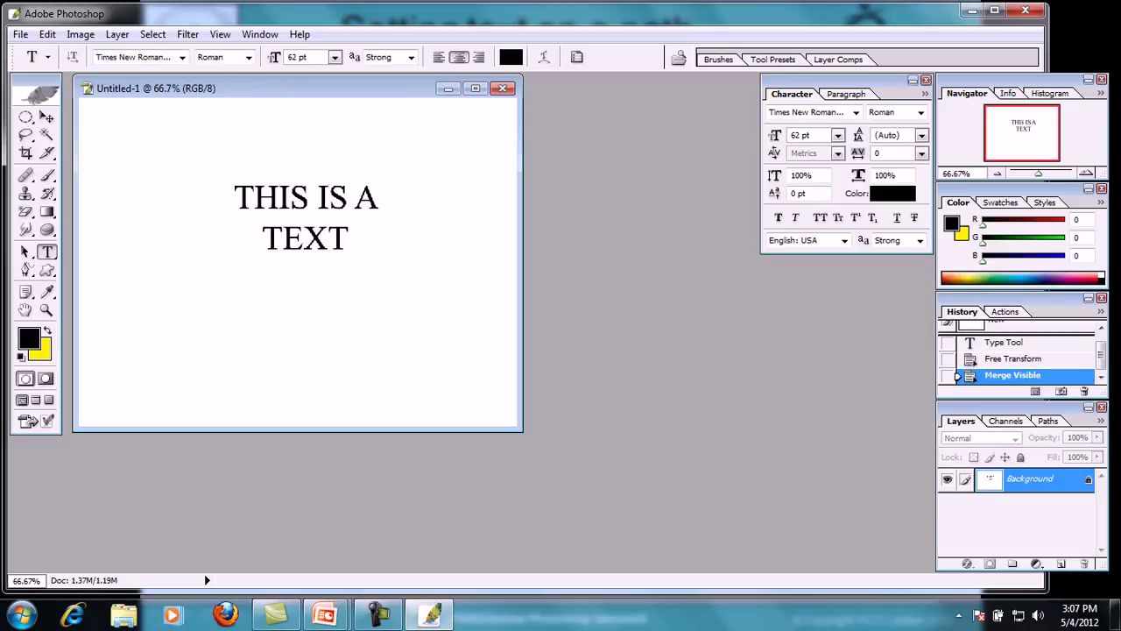
double_click(1029, 478)
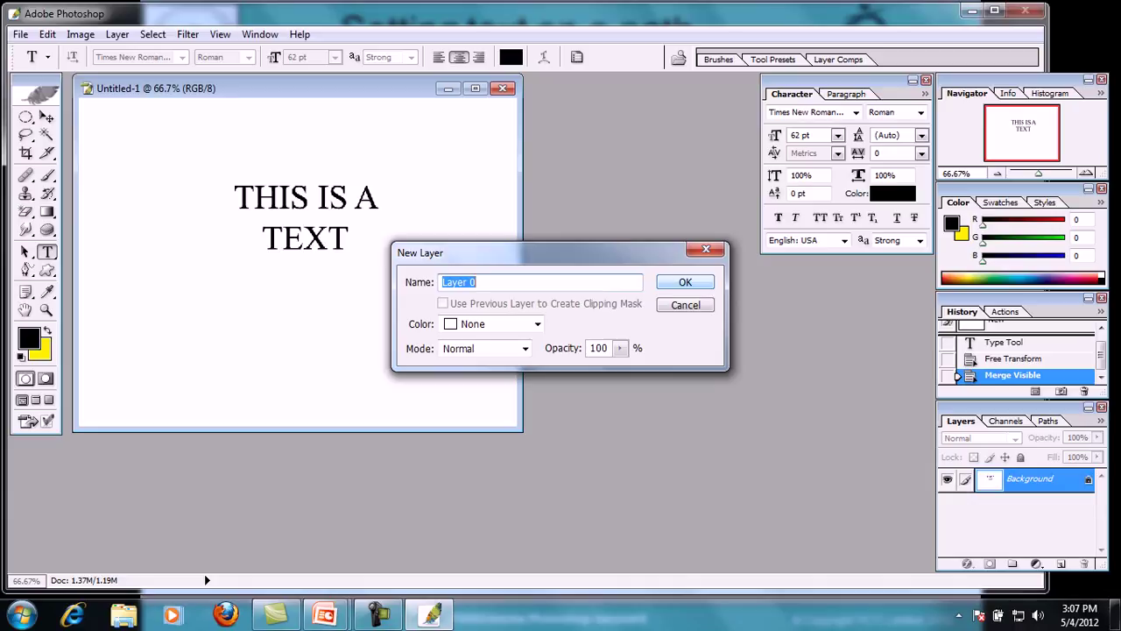
key("Return")
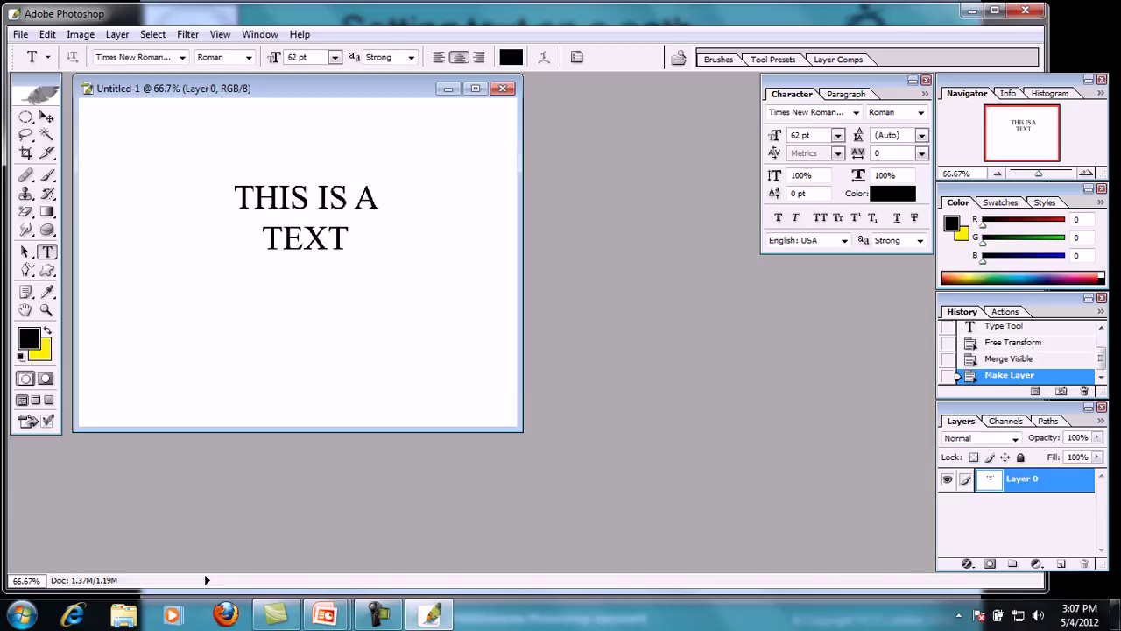
Try the Wind filter on Layer 0 with the Wind method and direction From the Right.
left_click(187, 34)
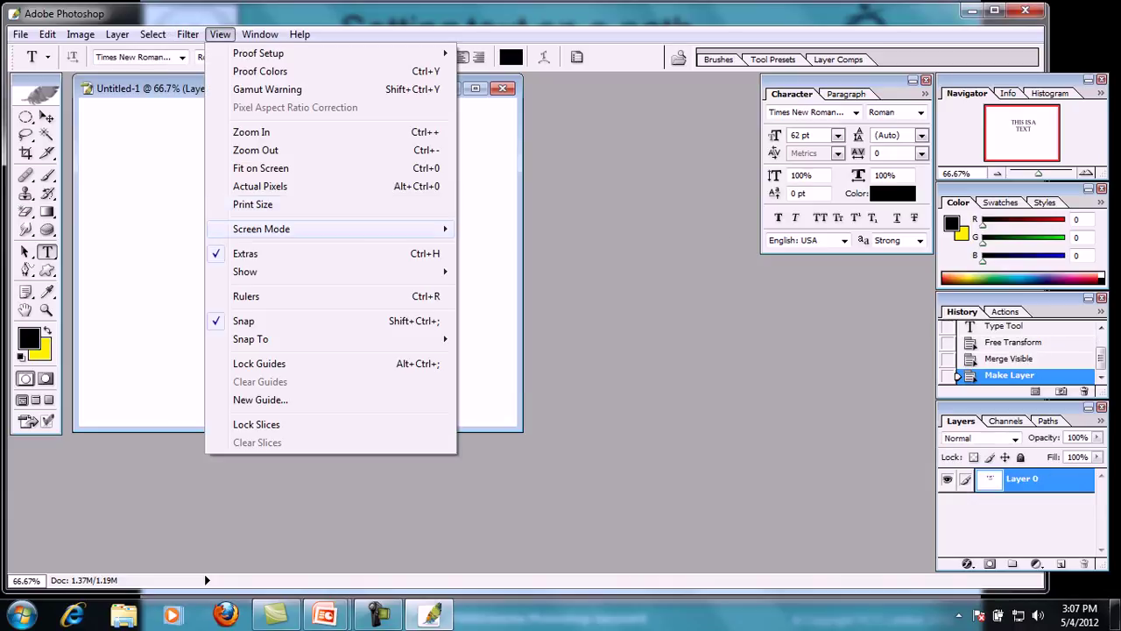
mouse_move(188, 34)
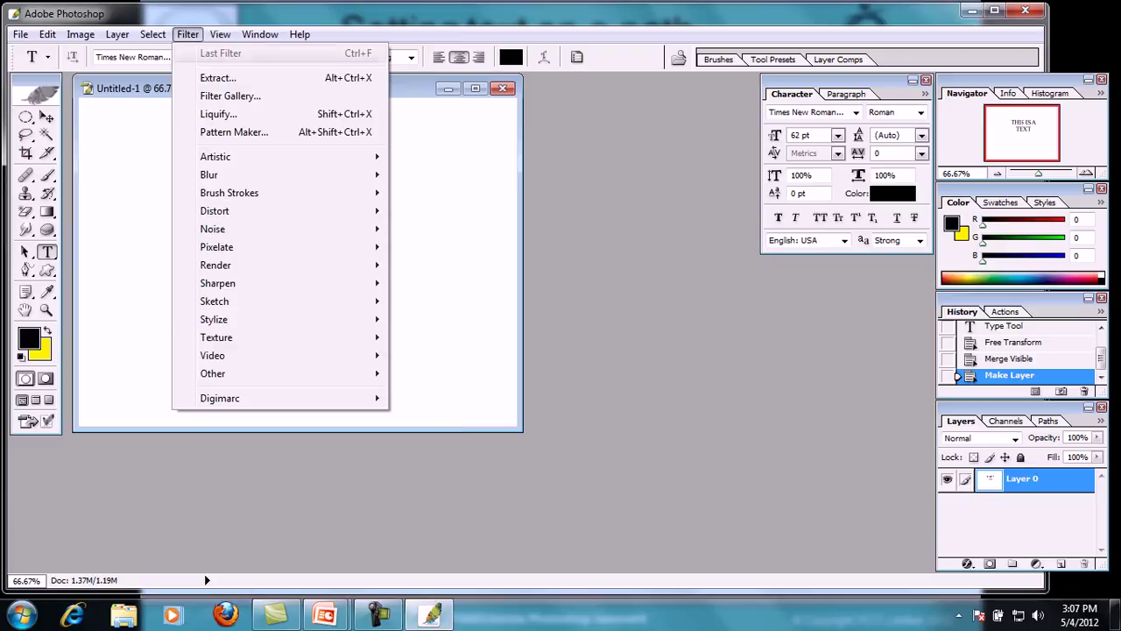
mouse_move(228, 319)
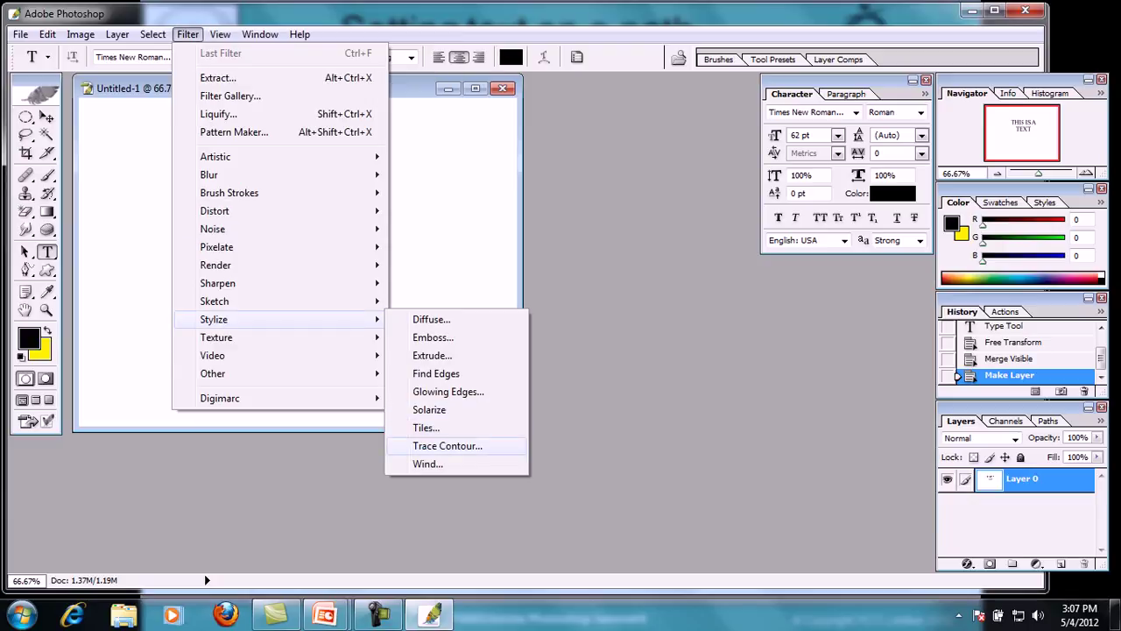
left_click(427, 463)
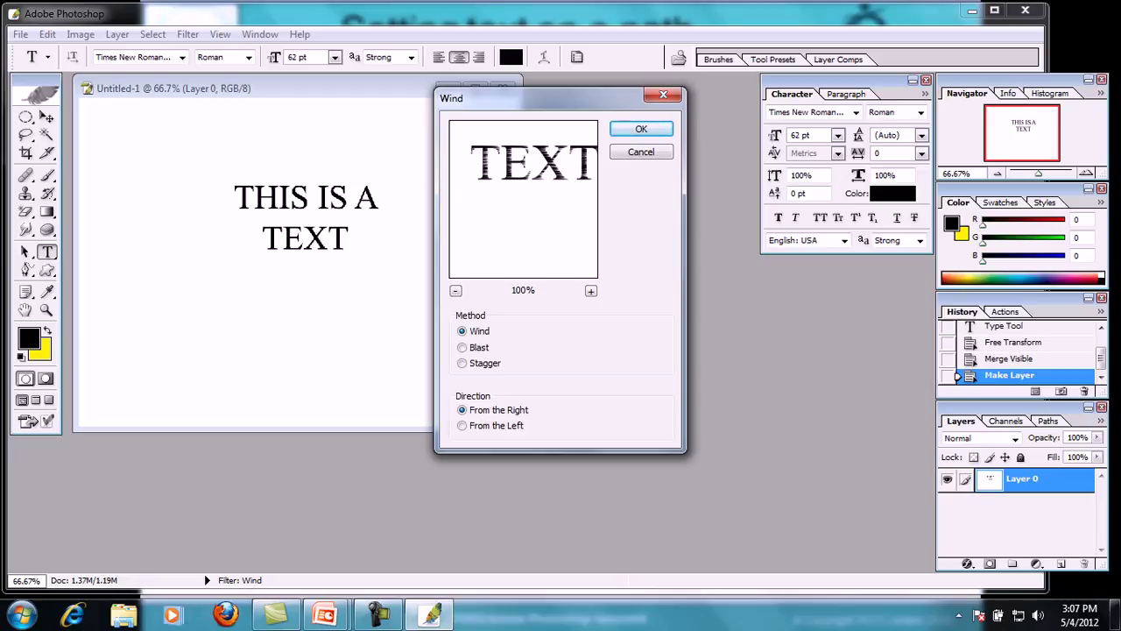
key("Return")
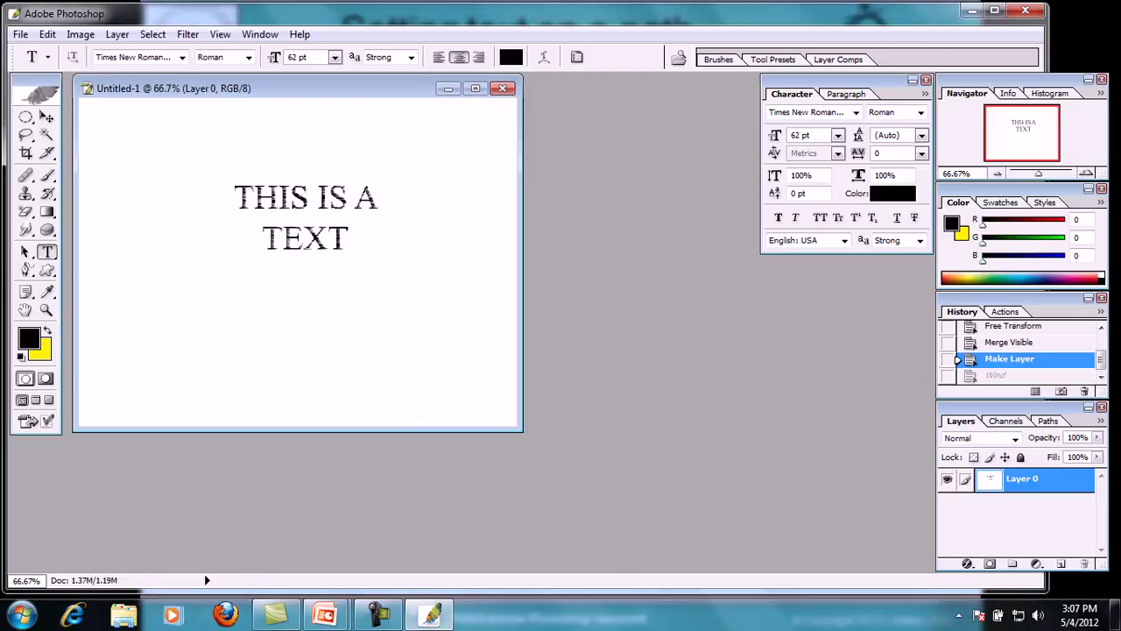
Invert the colours of Layer 0 and apply the same Wind filter three times to streak the text.
key("ctrl+i")
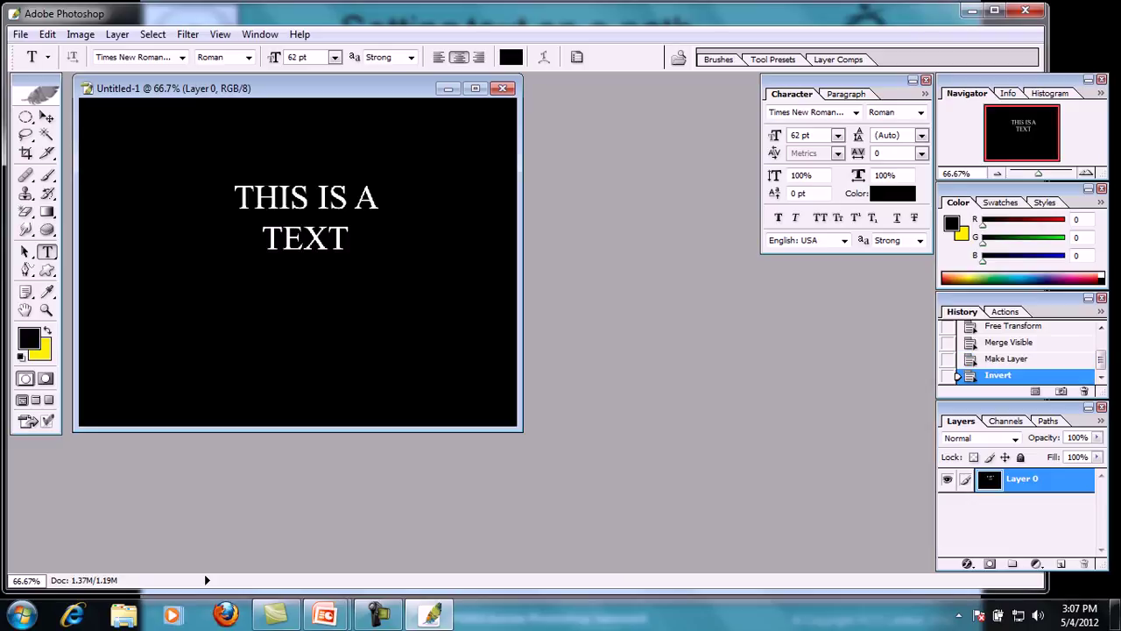
key("ctrl+f")
key("ctrl+f")
key("ctrl+f")
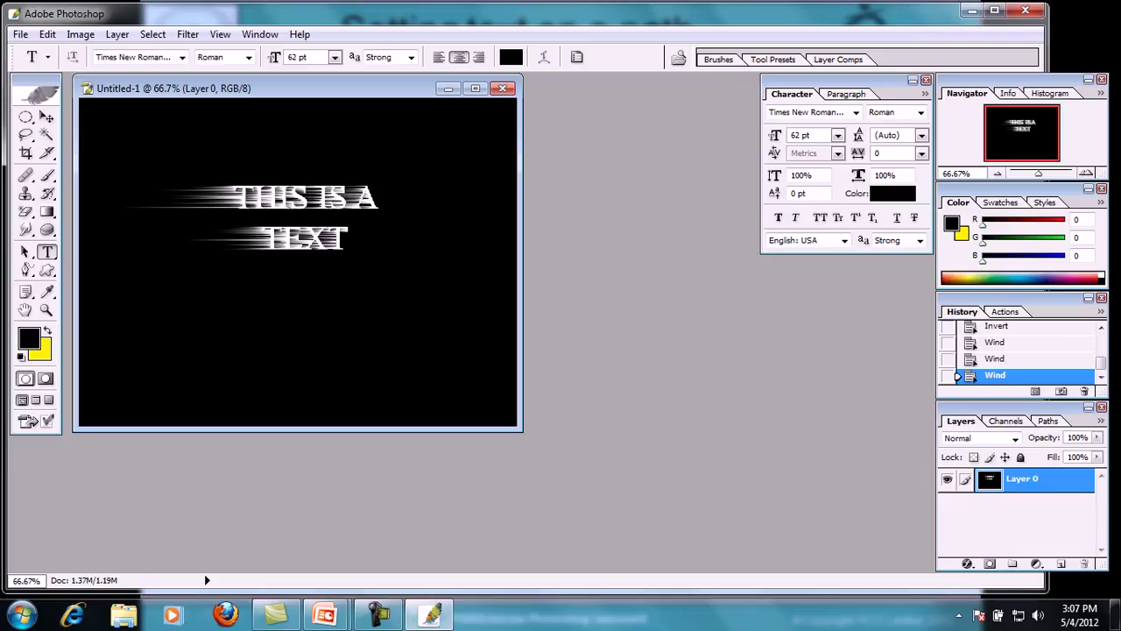
Render a Lens Flare on Layer 0 just above and left of the text, with 100% brightness and the 50-300mm Zoom lens.
left_click(188, 34)
left_click(187, 34)
left_click(188, 34)
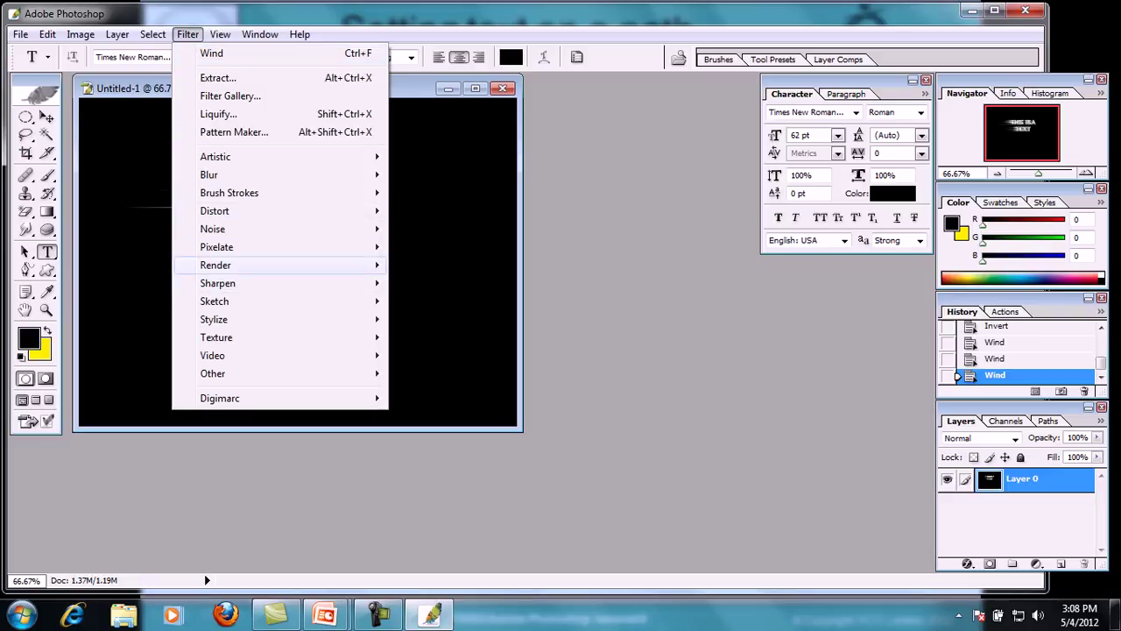
mouse_move(263, 265)
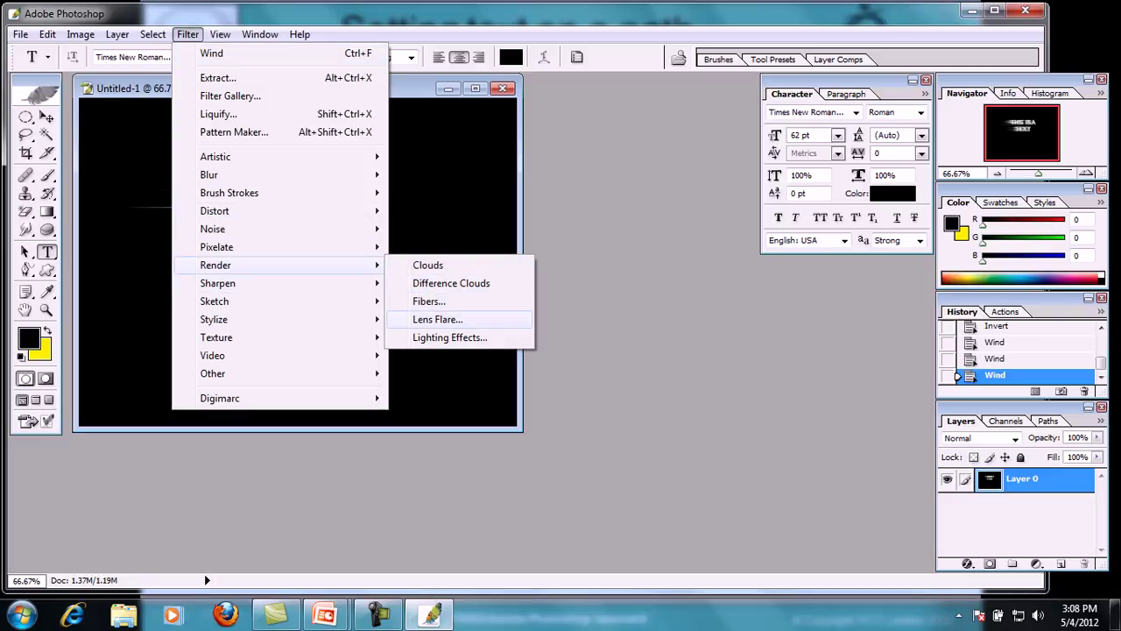
left_click(438, 318)
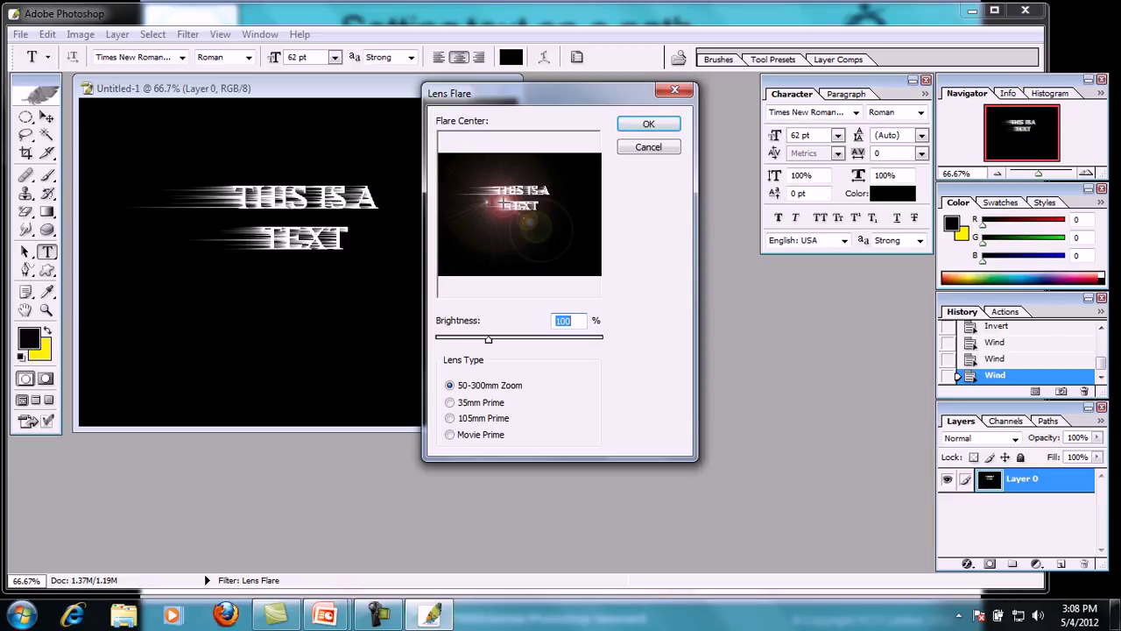
left_click(478, 180)
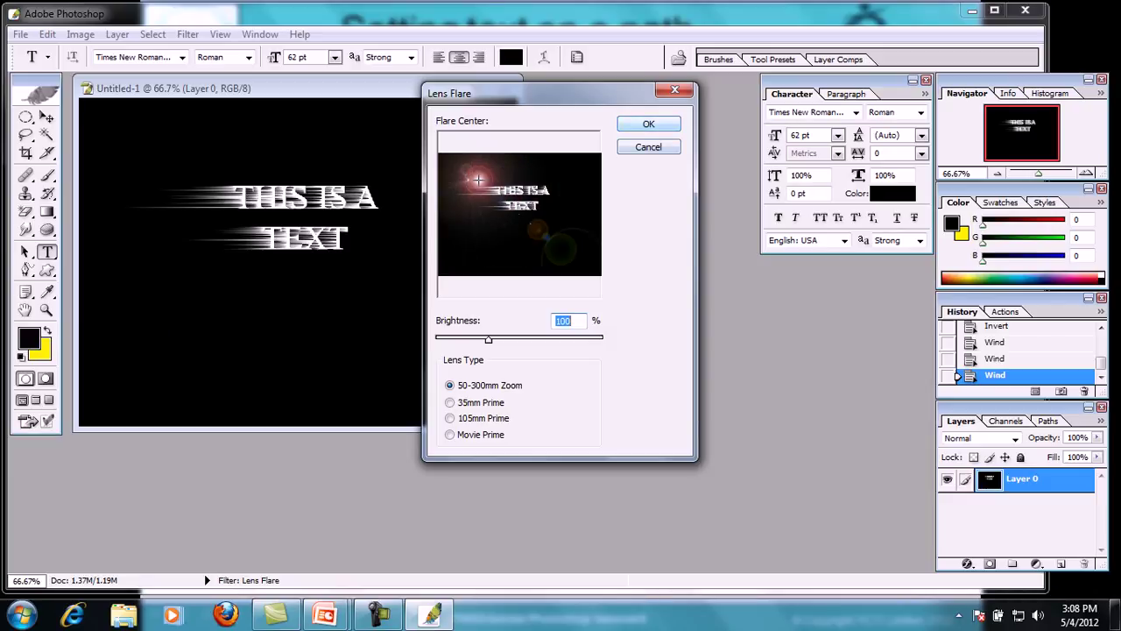
key("Return")
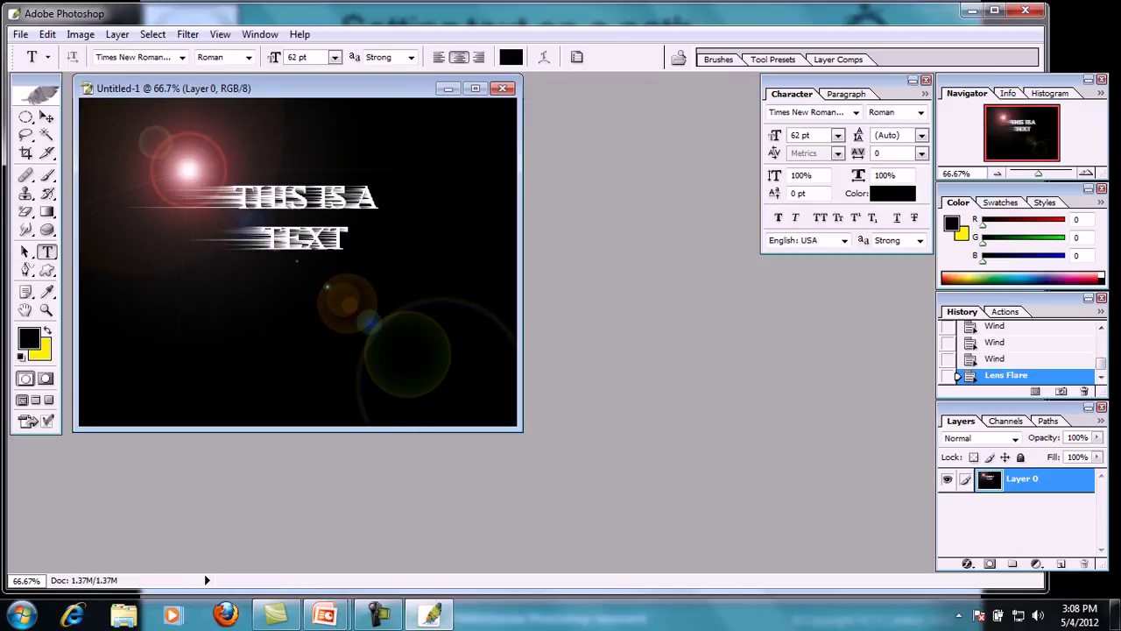
Intensify the flare by repeating the Lens Flare filter three more times on Layer 0.
key("ctrl+f")
key("ctrl+f")
key("ctrl+f")
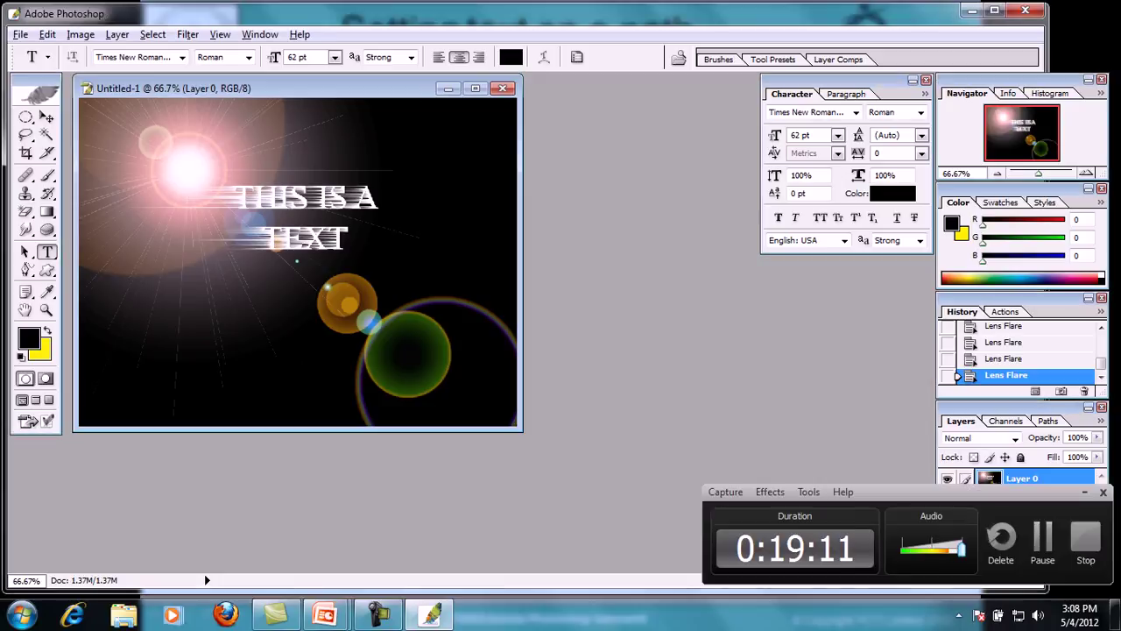
Close the lens flare text document without saving, discarding the stray empty type layer.
left_click(453, 355)
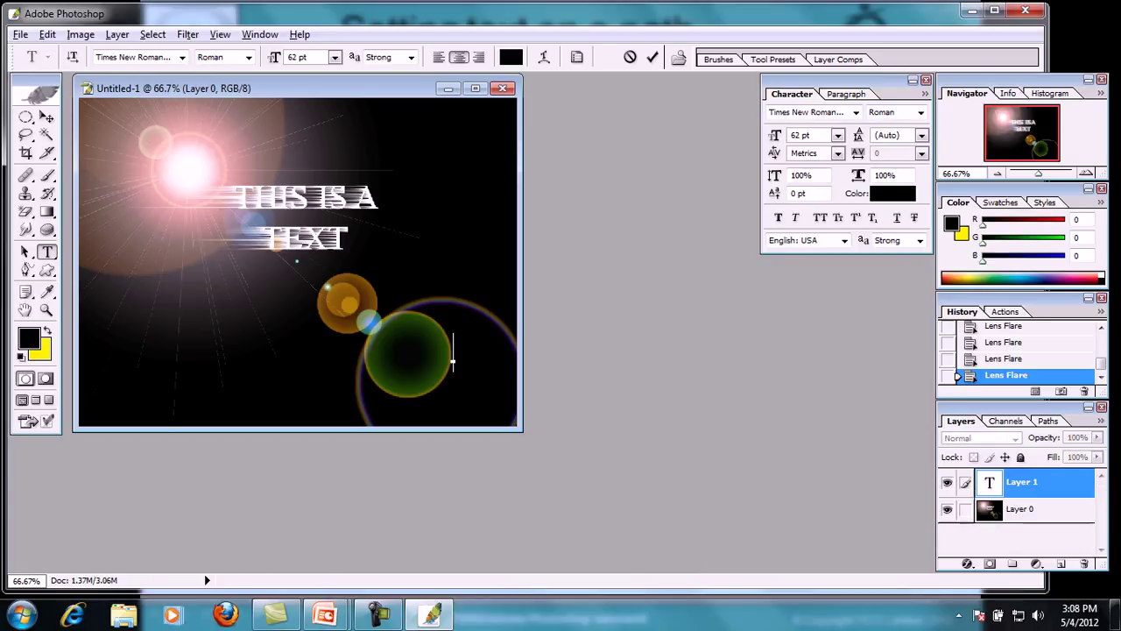
key("ctrl+w")
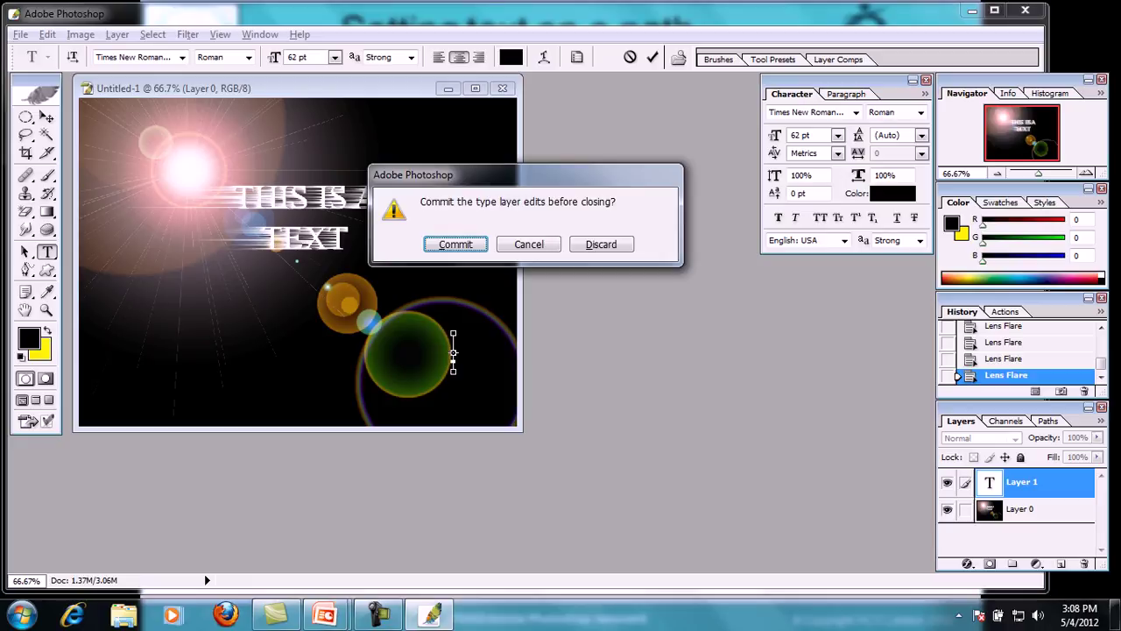
key("Escape")
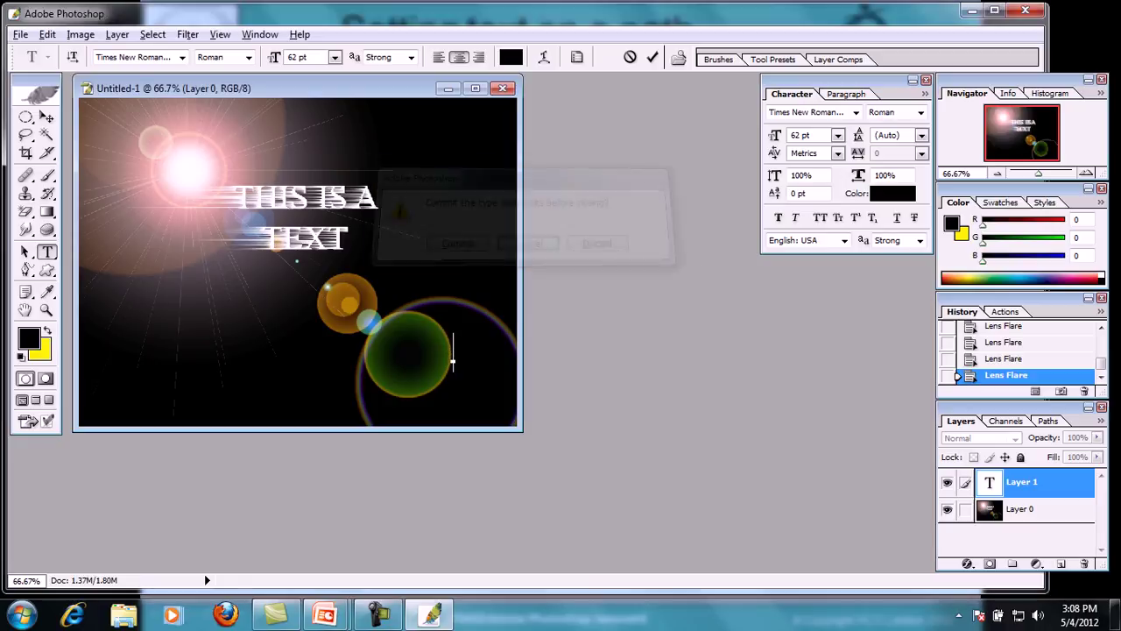
key("ctrl+w")
key("d")
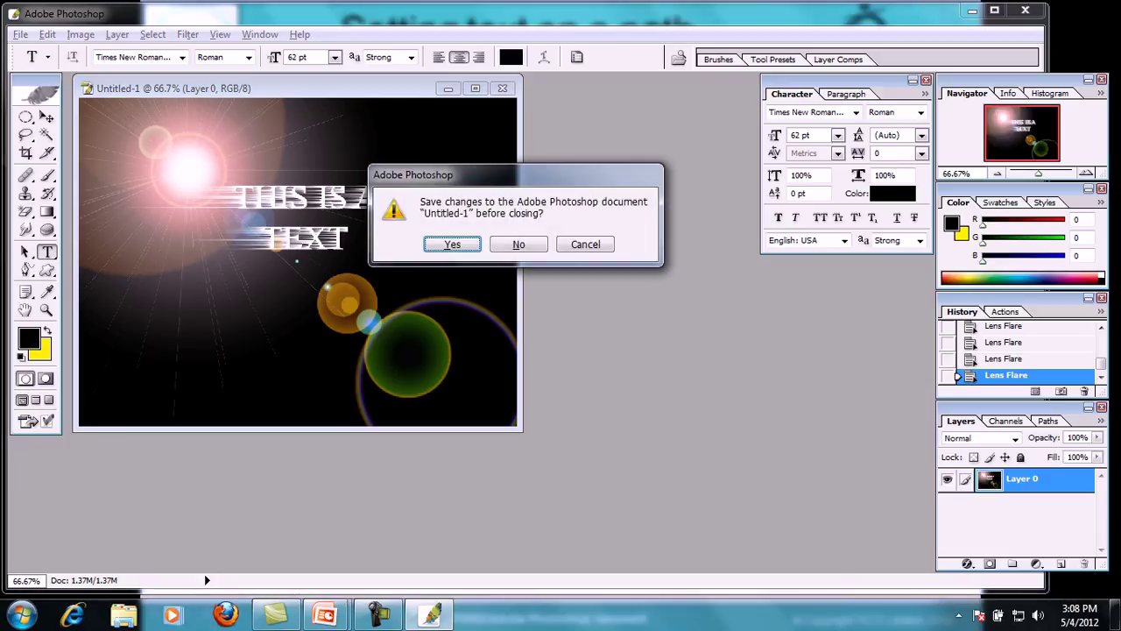
key("n")
Create a new blank document and draw a black many-petalled flower custom shape near the canvas centre.
key("ctrl+n")
key("Return")
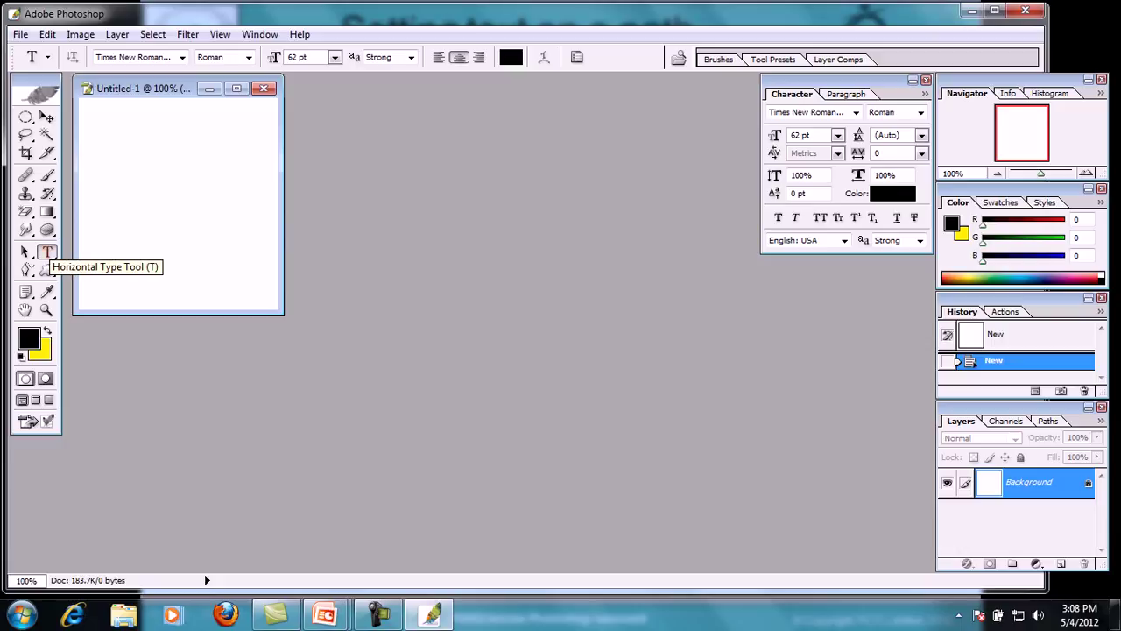
left_click(47, 270)
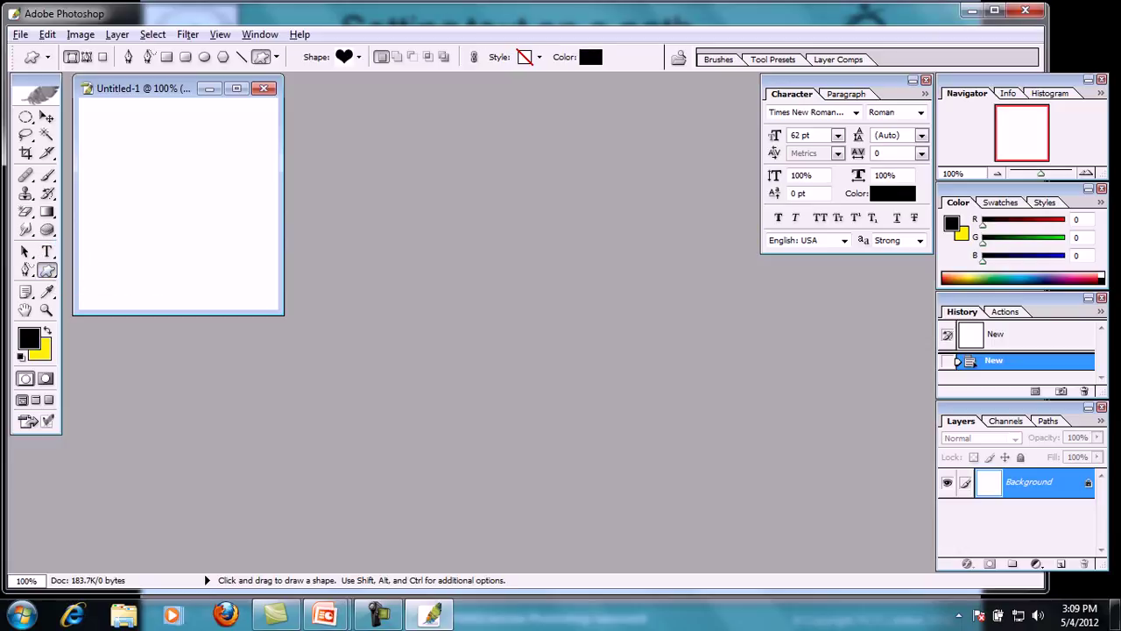
left_click(358, 57)
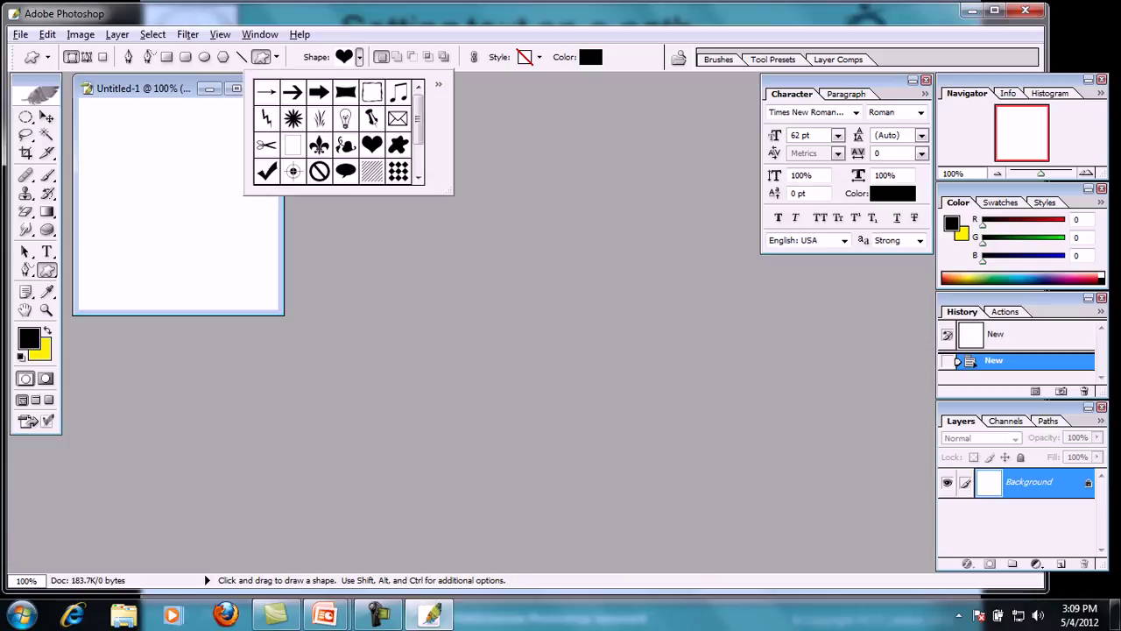
double_click(292, 118)
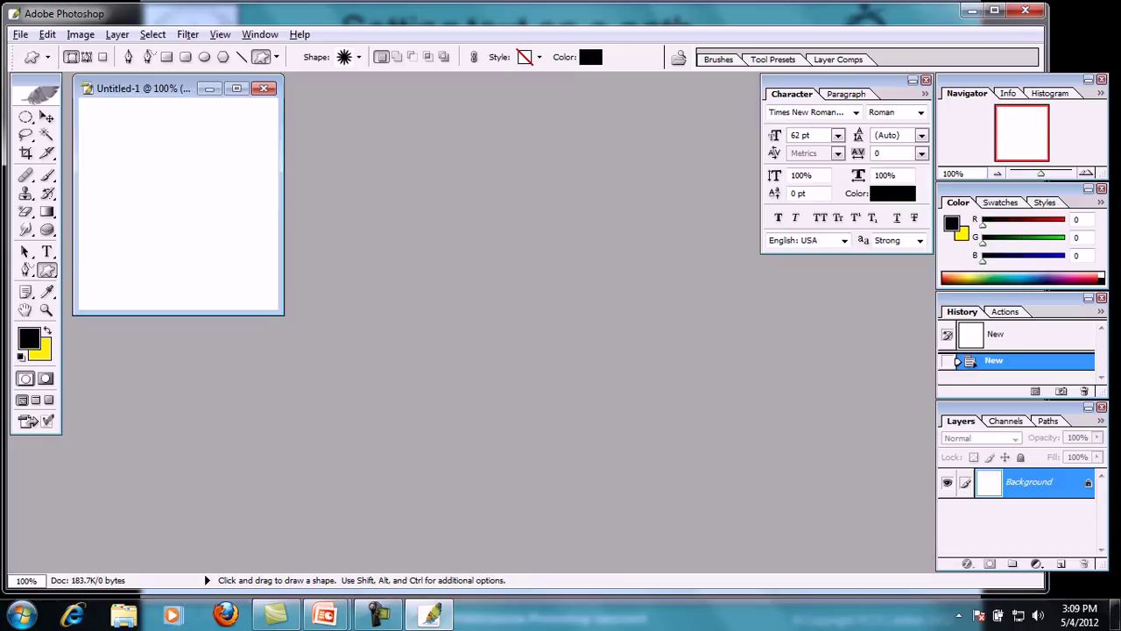
left_click(237, 89)
left_click_drag(444, 251, 578, 378)
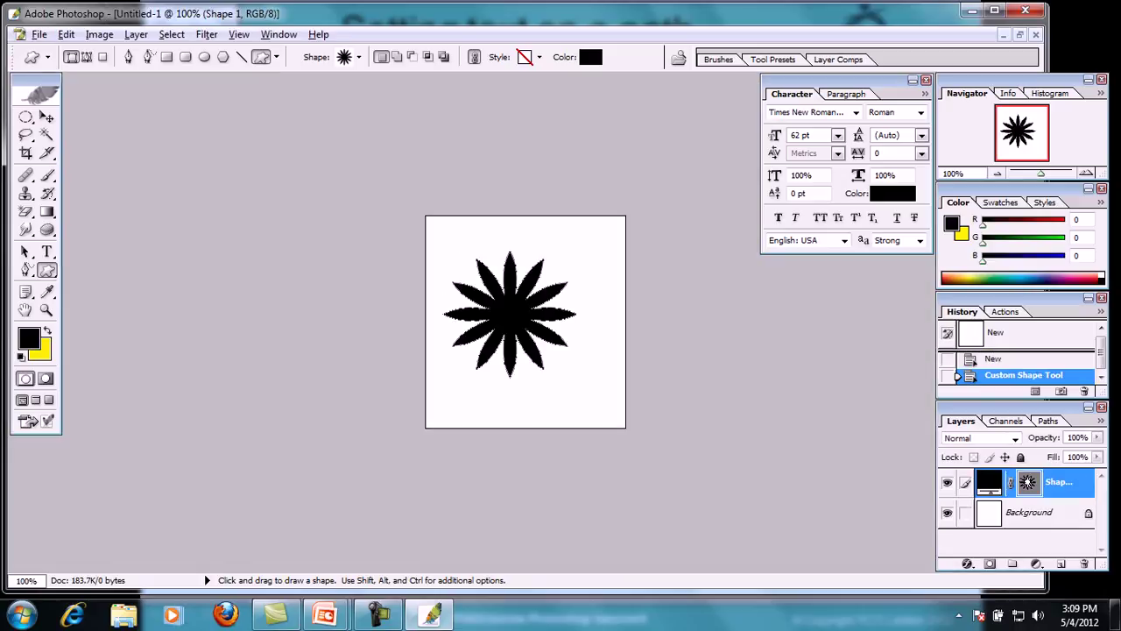
Change the flower shape's fill colour to white (FFFFFF).
left_click(591, 57)
left_click(508, 218)
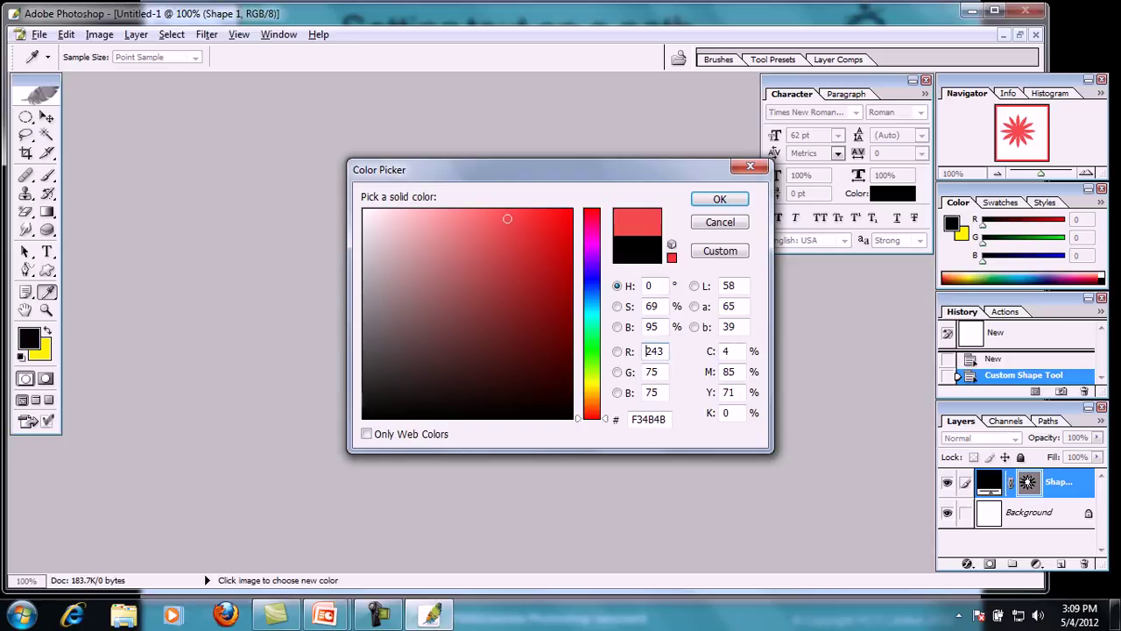
left_click(365, 212)
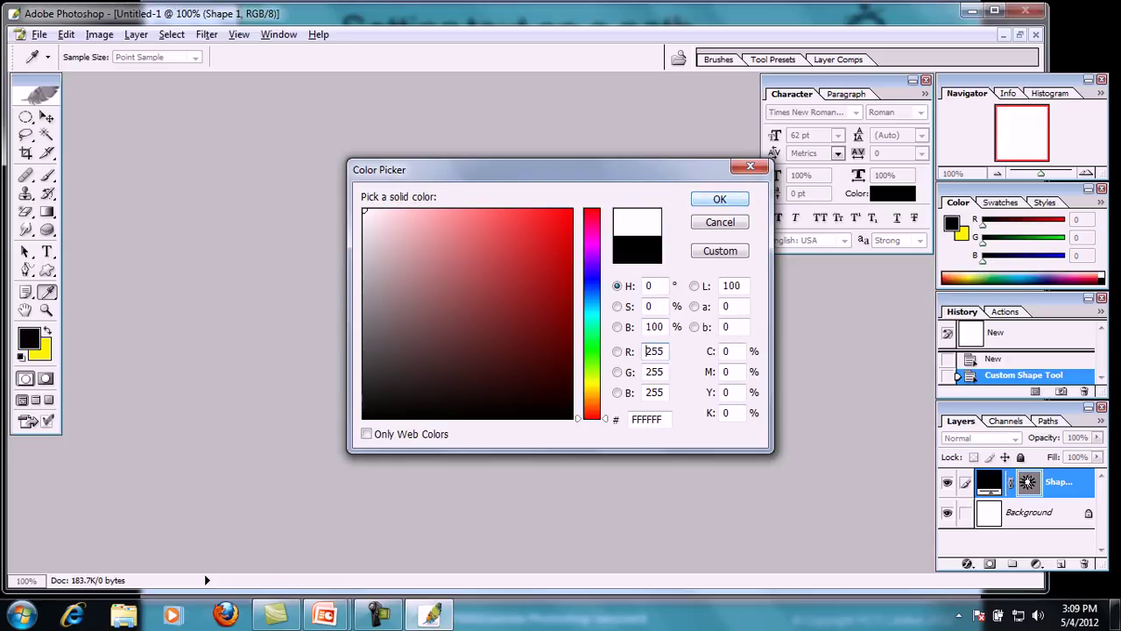
key("Return")
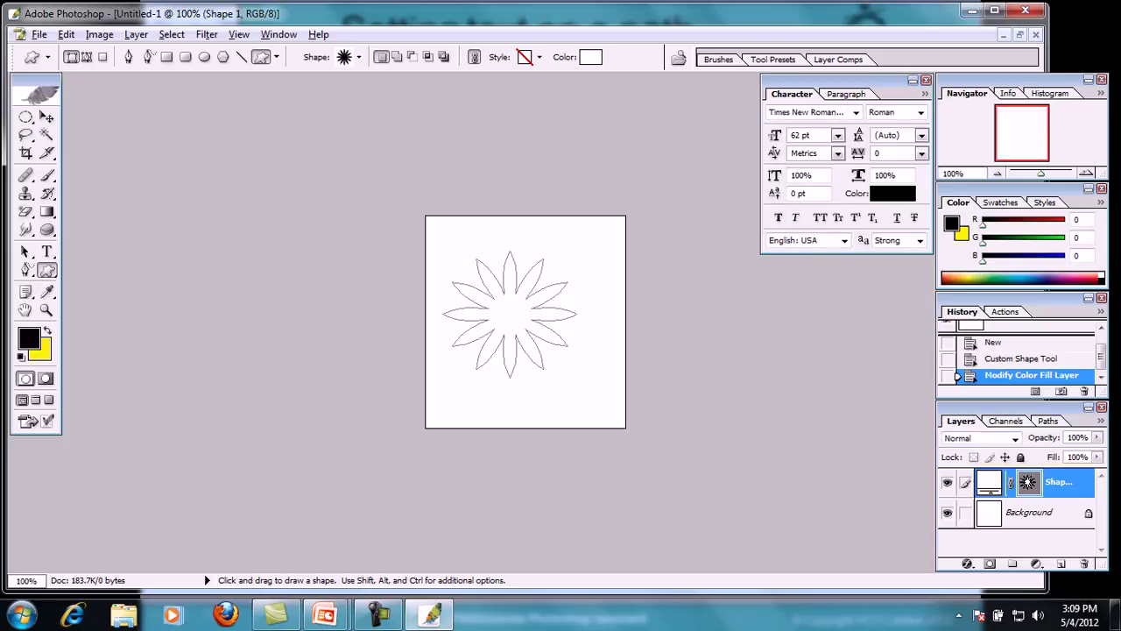
Start type on the flower shape's outline at its lower-right petal, reduce the size to 12 pt and enter sample text along it.
key("t")
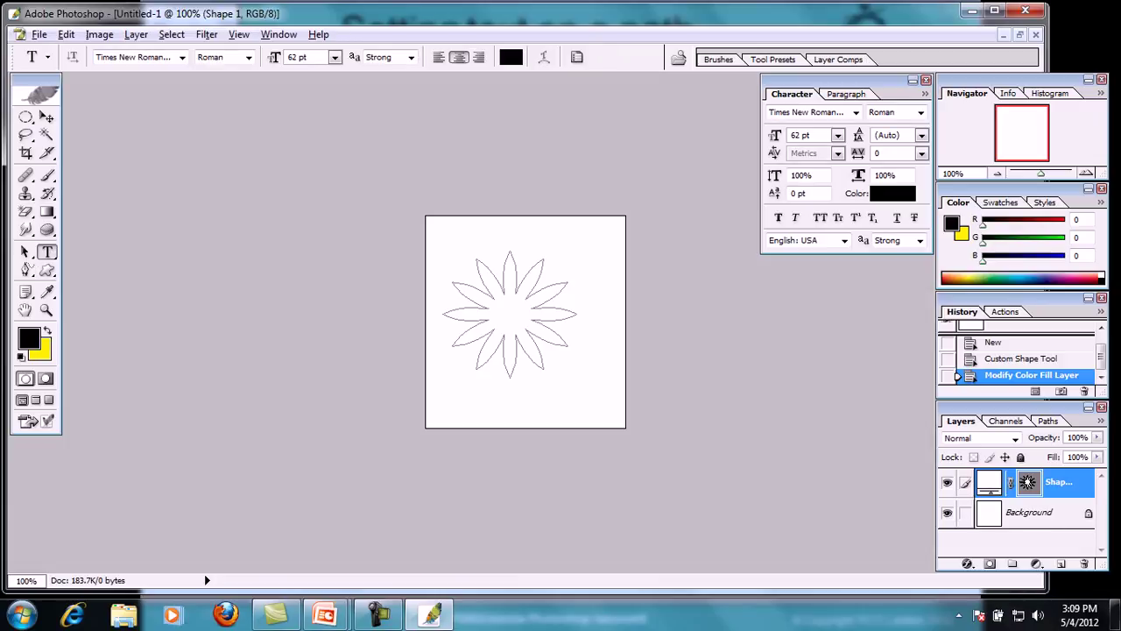
left_click(530, 359)
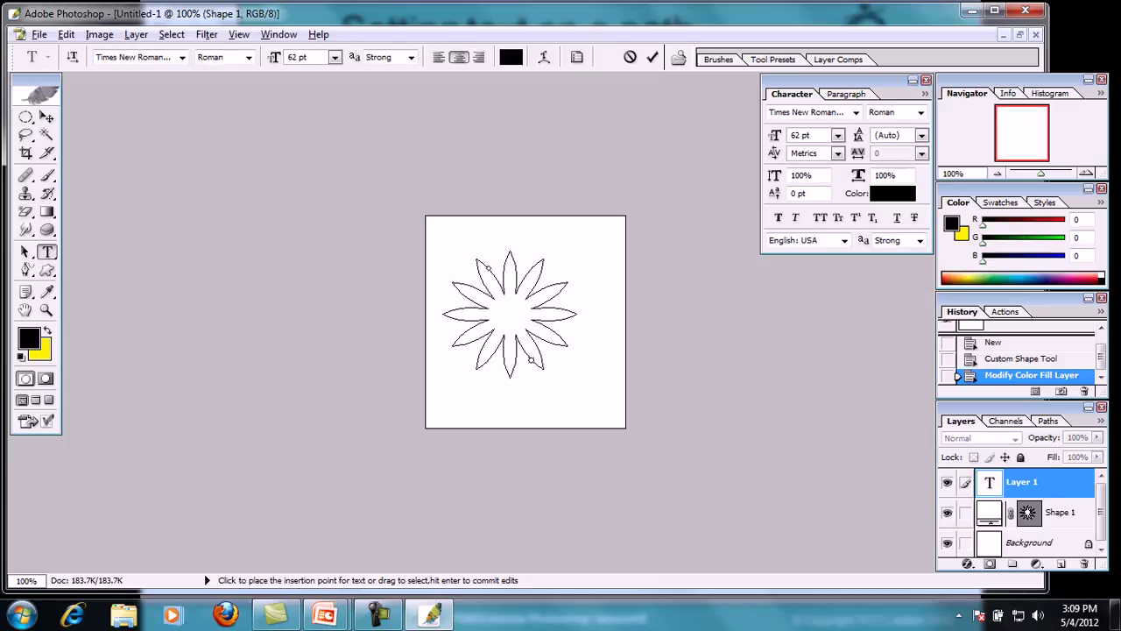
key("ctrl")
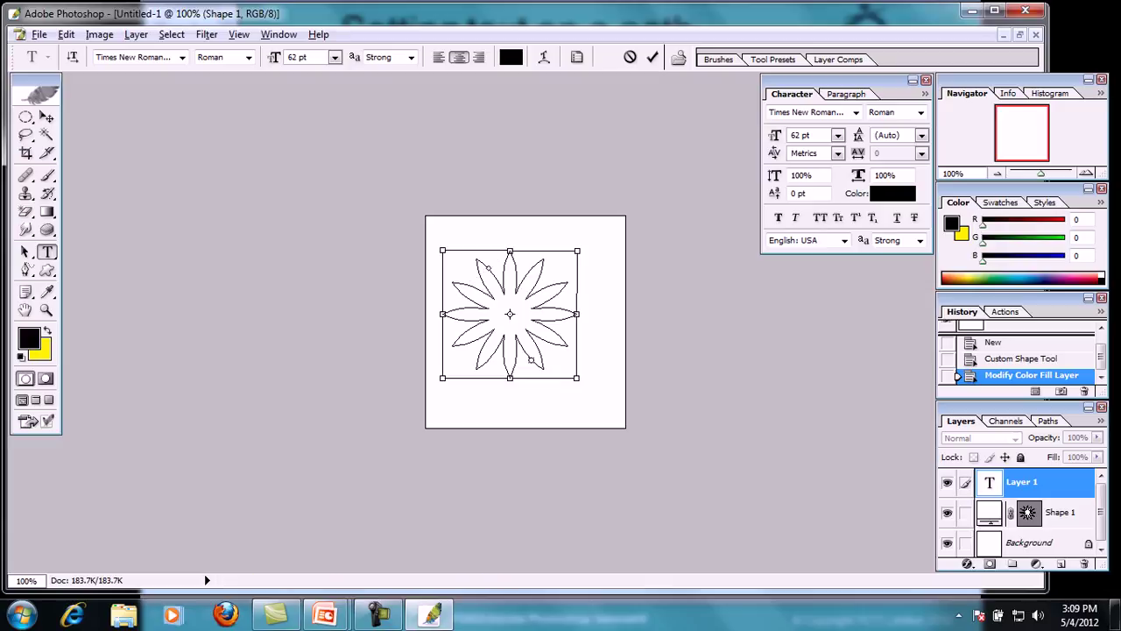
key("ctrl+shift+comma")
key("ctrl+shift+comma")
key("ctrl+shift+comma")
key("ctrl+shift+comma")
key("ctrl+shift+comma")
key("ctrl+shift+comma")
key("ctrl+shift+comma")
key("ctrl+shift+comma")
key("ctrl+shift+comma")
key("ctrl+shift+comma")
key("ctrl+shift+comma")
key("ctrl+shift+comma")
key("ctrl+shift+comma")
key("ctrl+shift+comma")
key("ctrl+shift+comma")
key("ctrl+shift+comma")
key("ctrl+shift+comma")
key("ctrl+shift+comma")
key("ctrl+shift+comma")
key("ctrl+shift+comma")
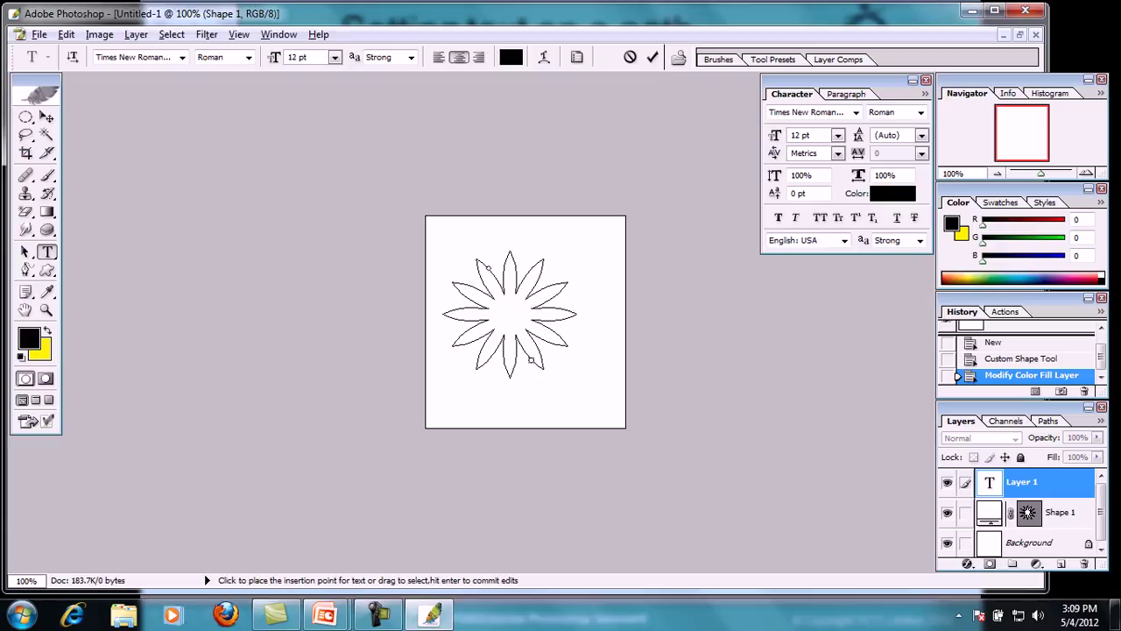
type("flower flowers flowers flowers")
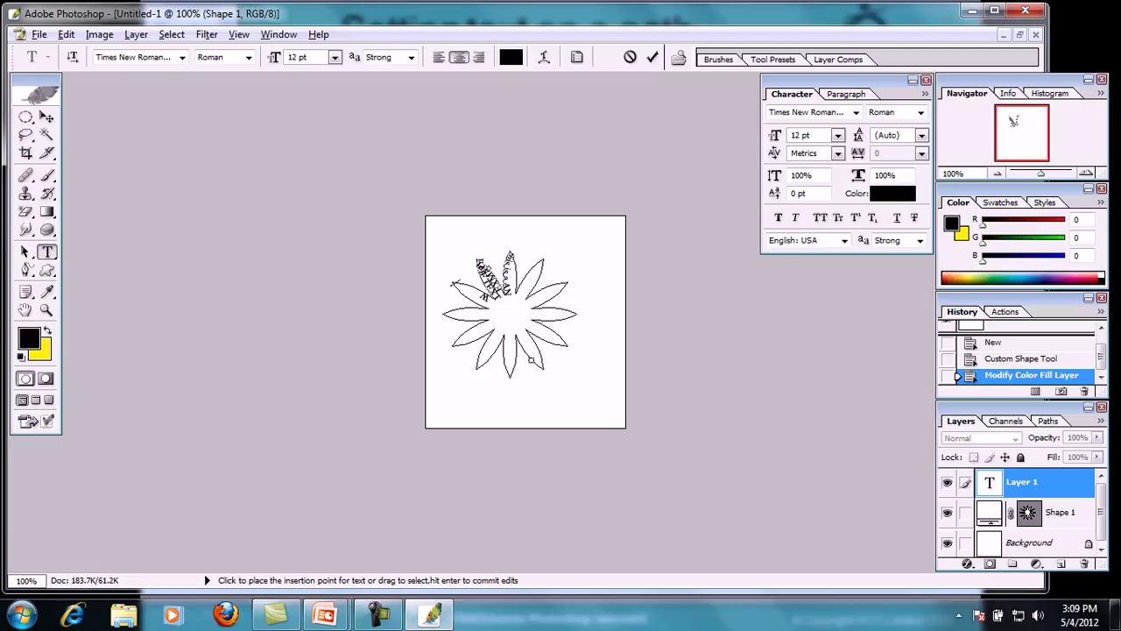
type("     flowers flowers")
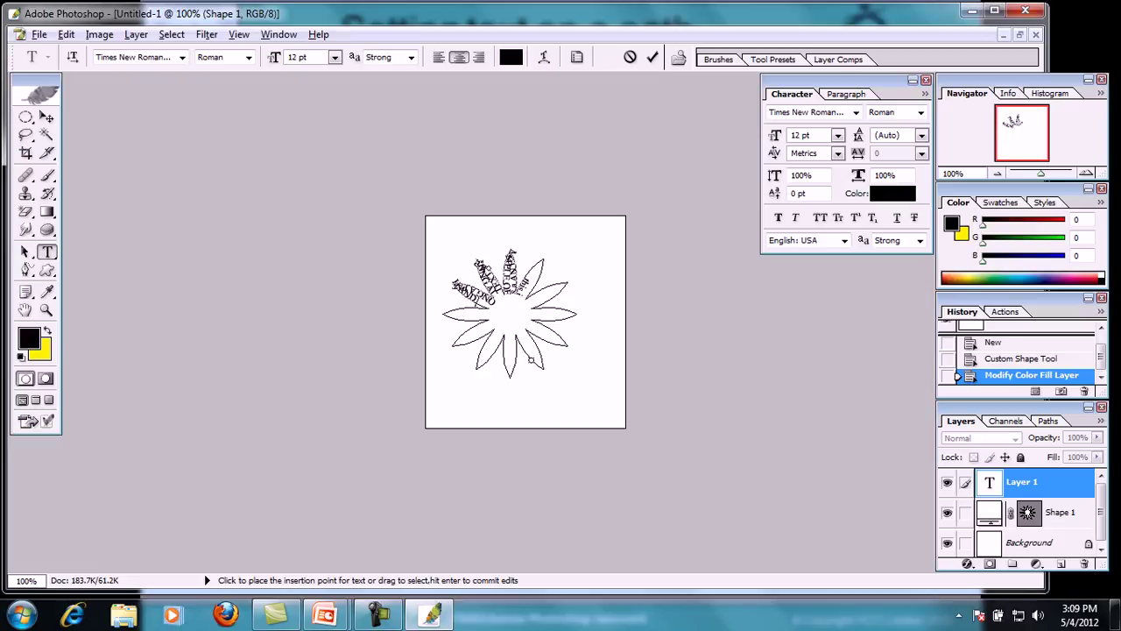
Enlarge all the text on the flower path to 26 pt, then cancel the text entry.
key("ctrl+a")
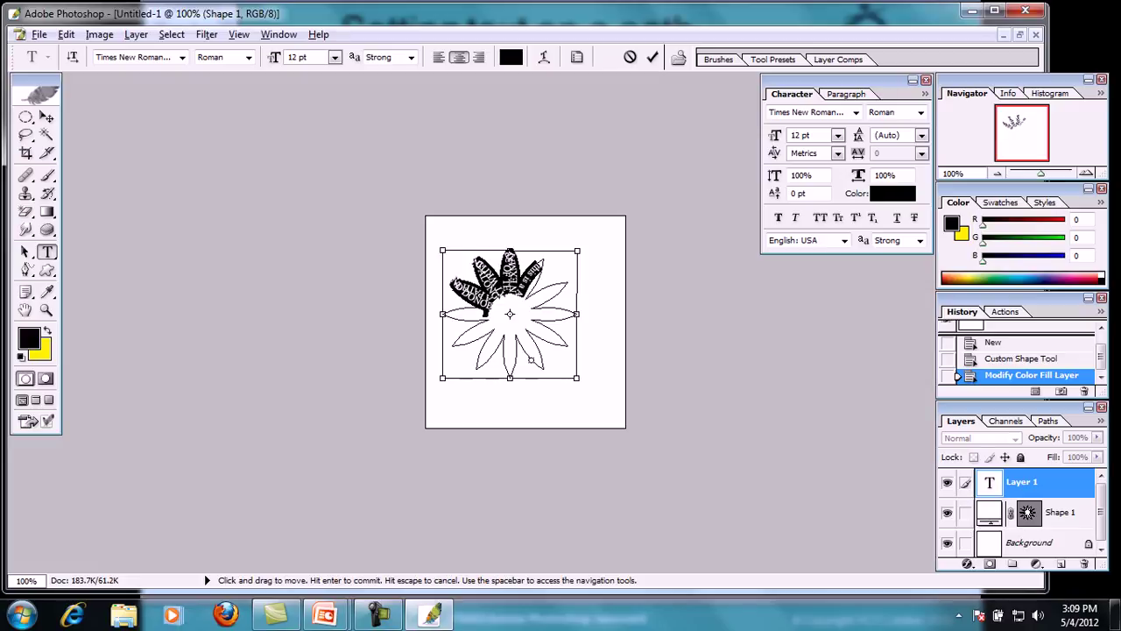
key("ctrl+shift+period")
key("ctrl+shift+period")
key("ctrl+shift+period")
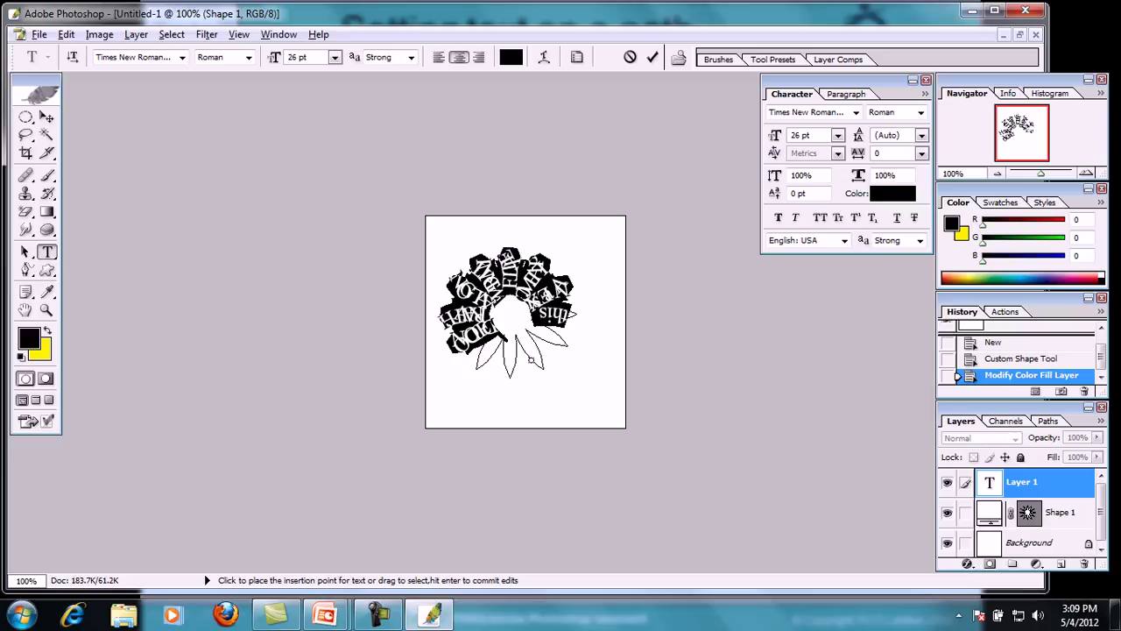
left_click(498, 335)
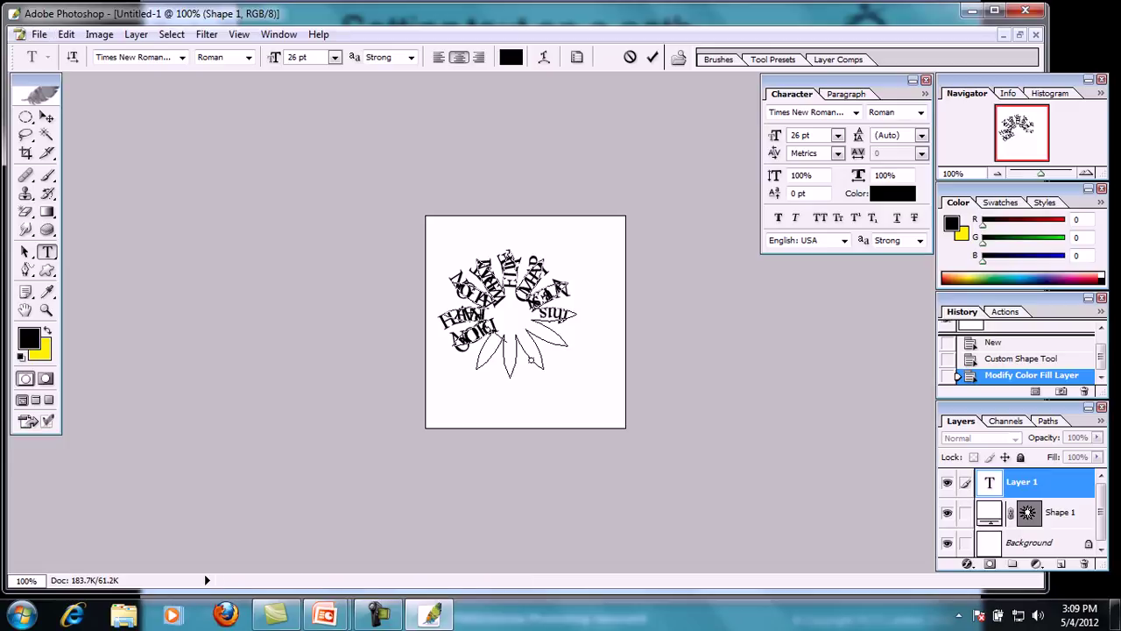
key("Escape")
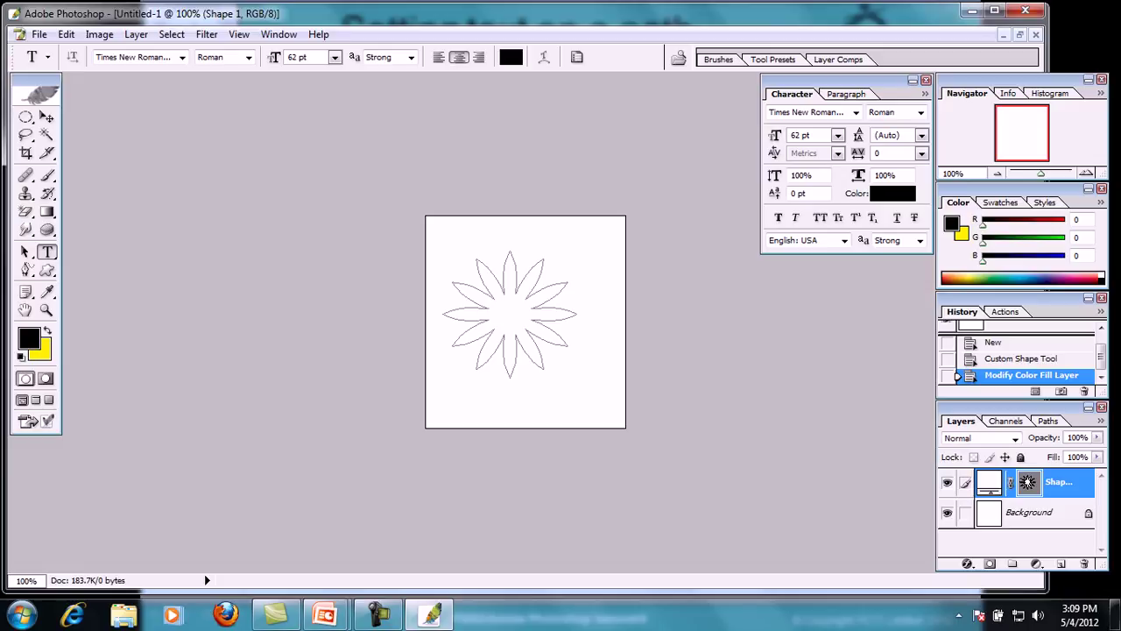
Merge the visible layers, step the history back to the new document, and redo up to the merge.
key("ctrl+shift+e")
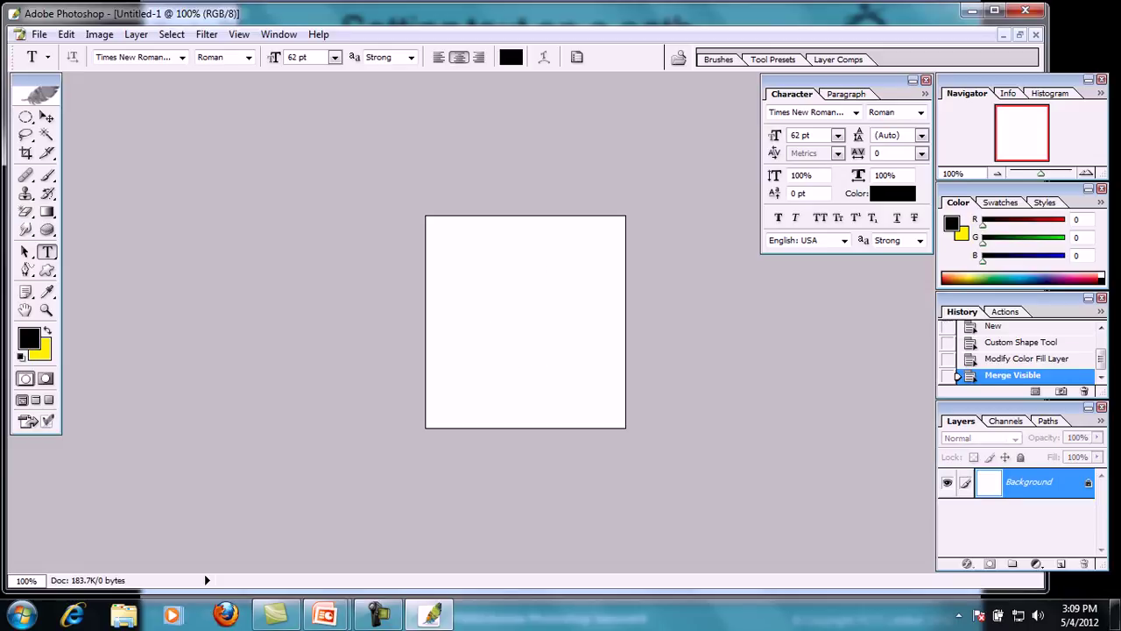
key("ctrl+alt+z")
key("ctrl+alt+z")
key("ctrl+alt+z")
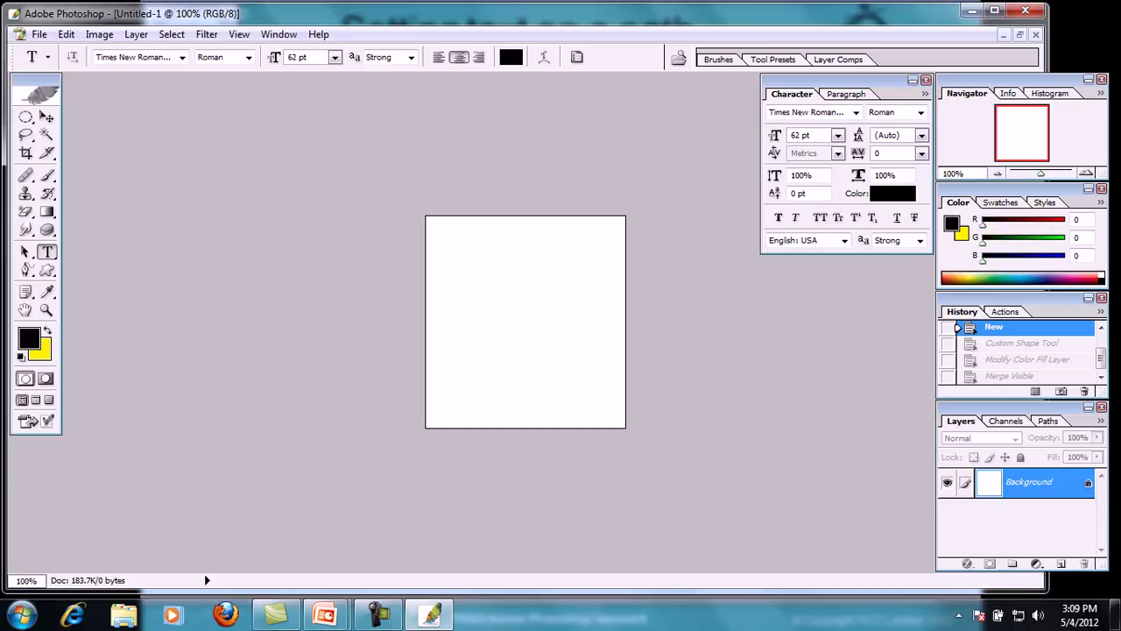
key("shift+ctrl+z")
key("shift+ctrl+z")
key("shift+ctrl+z")
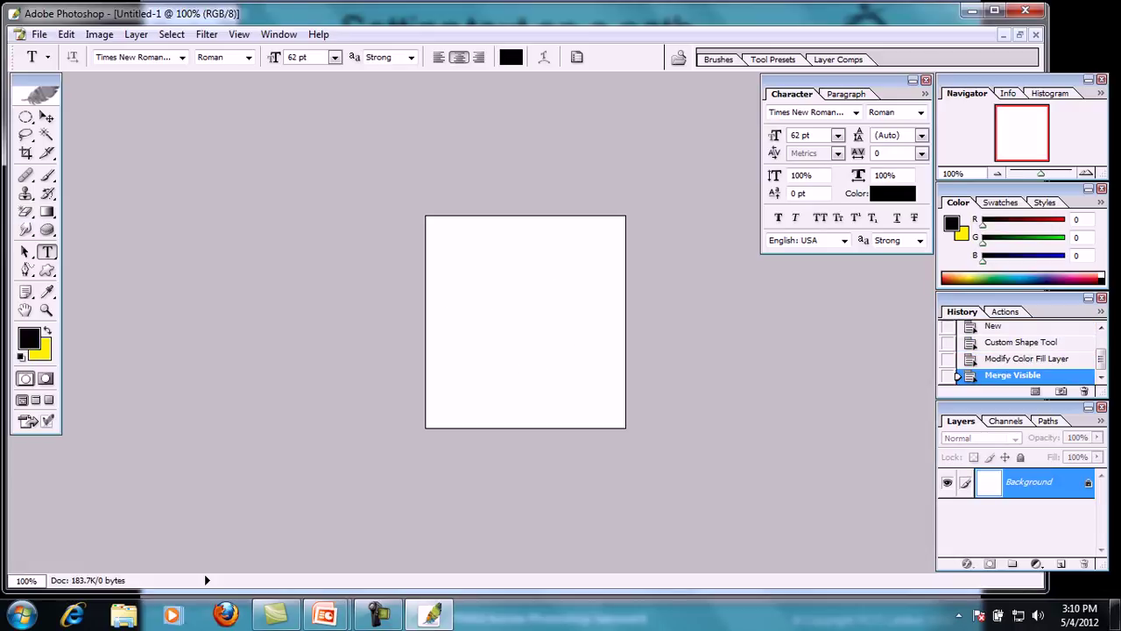
Step through the history to revert the layer merge and the white fill, stopping at the black flower shape.
key("ctrl+alt+z")
key("ctrl+alt+z")
key("ctrl+alt+z")
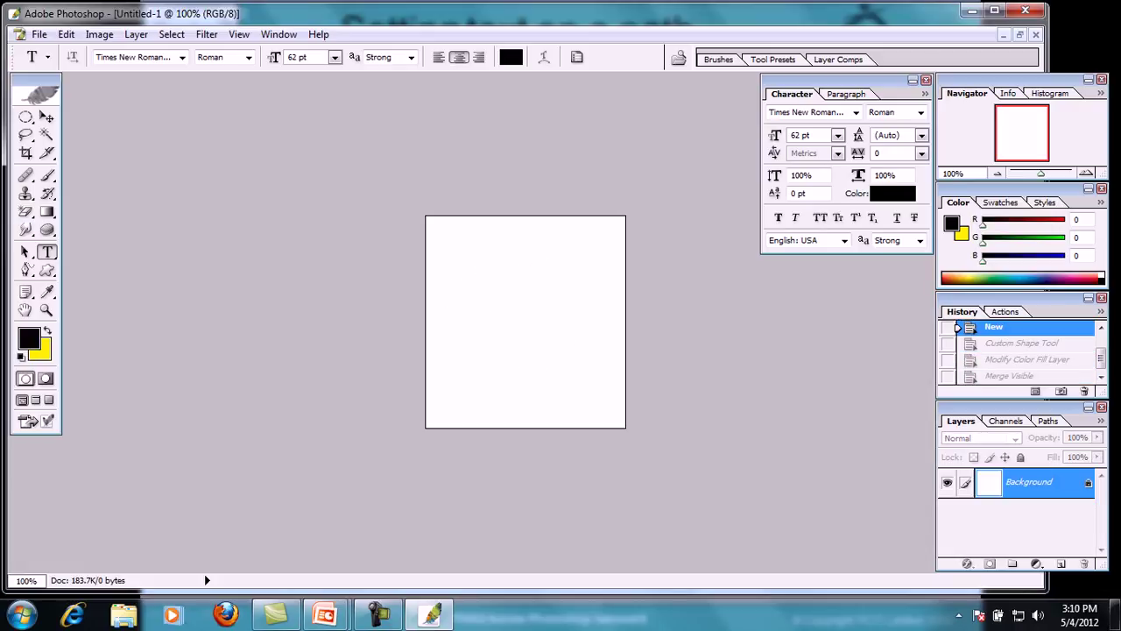
key("shift+ctrl+z")
key("shift+ctrl+z")
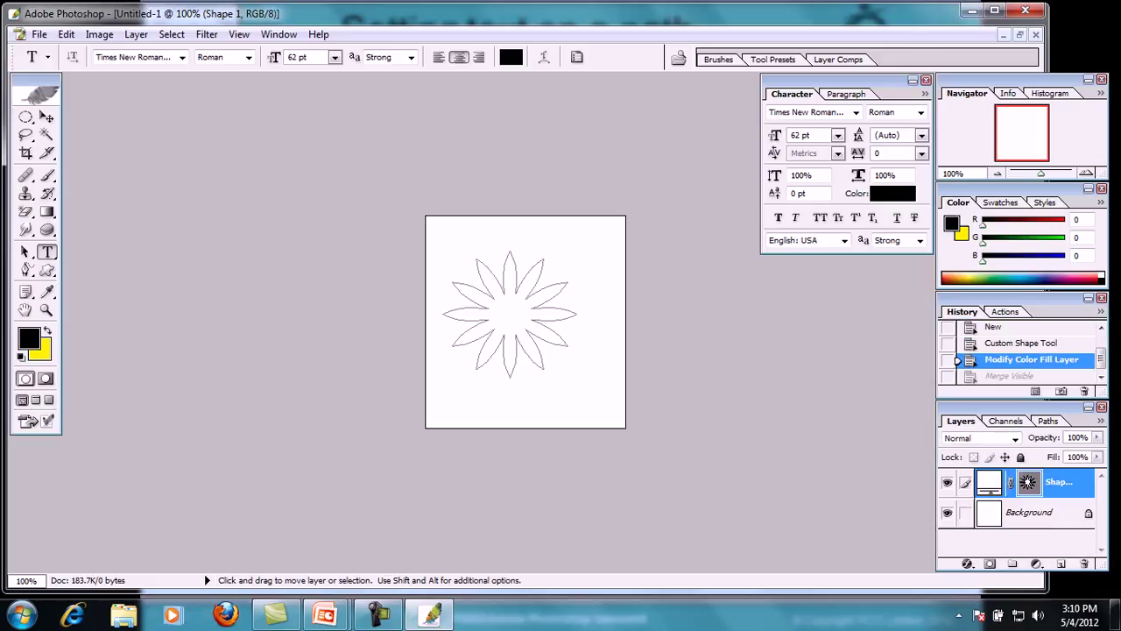
key("ctrl+alt+z")
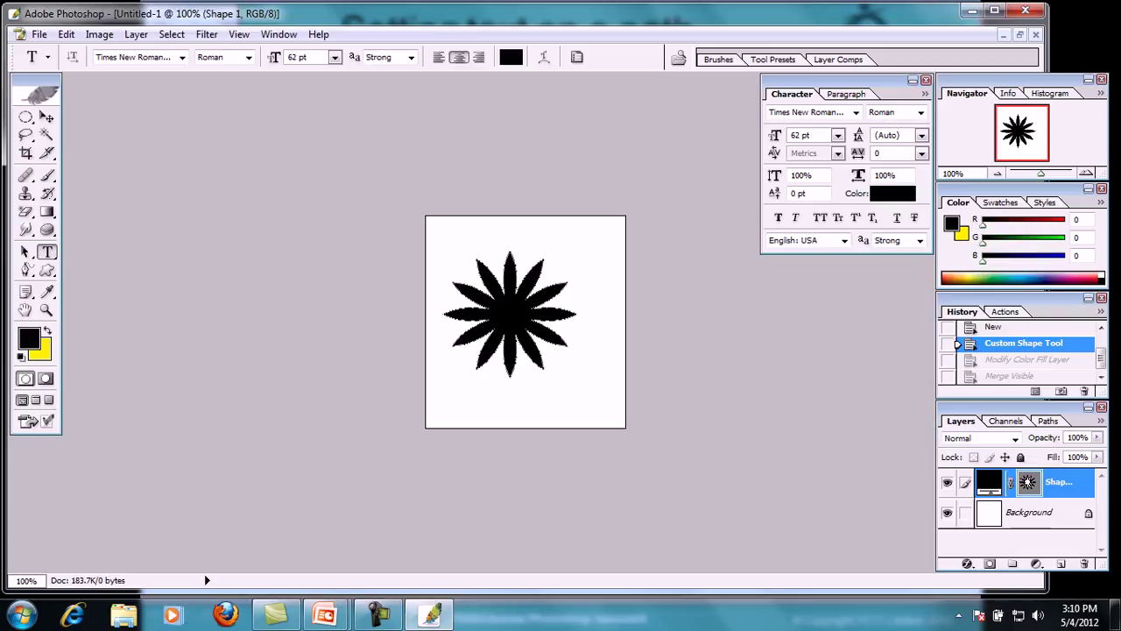
Enter the sample text "S.FCMS.,D" just above the flower shape at 62 pt and select all of it.
left_click(458, 251)
type("S.FCMS.,D")
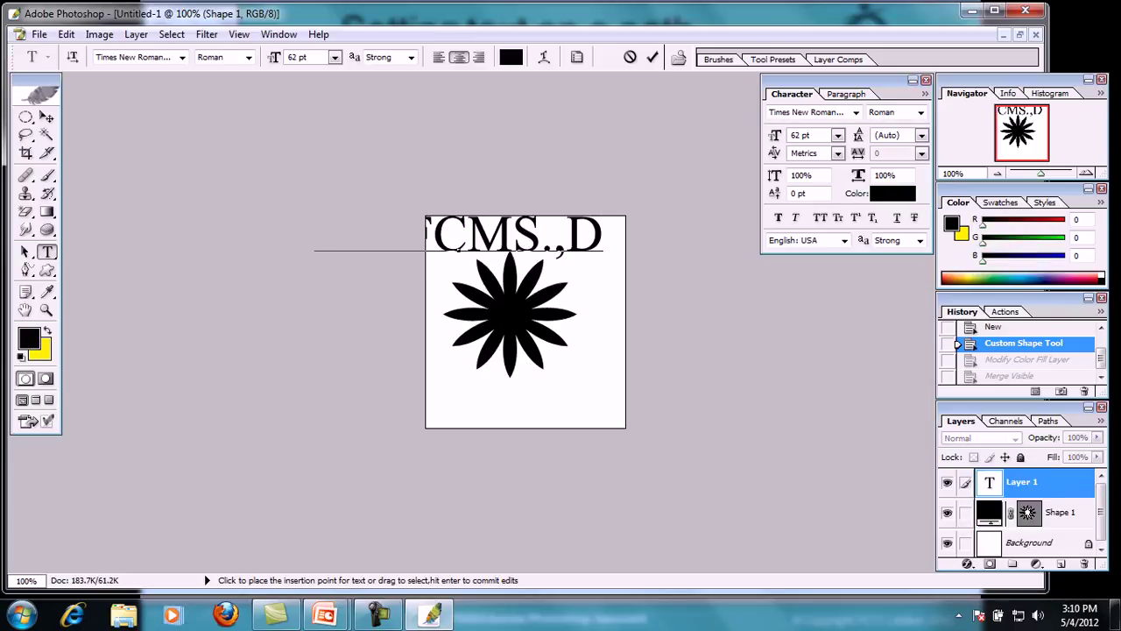
key("ctrl+a")
key("ctrl+Return")
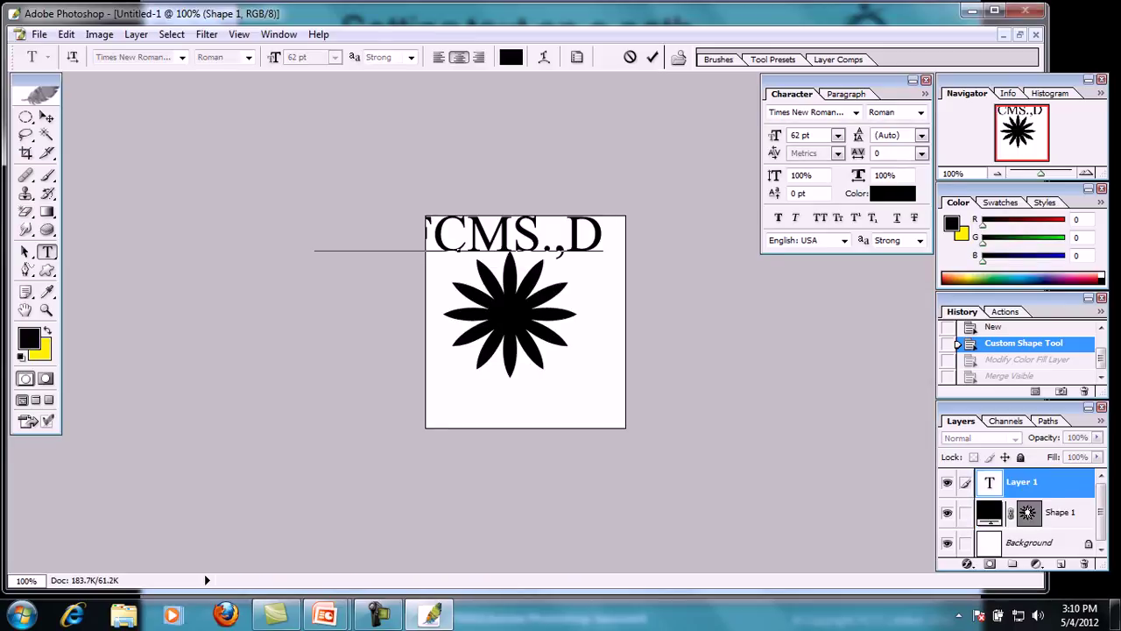
Set the sample text's colour to red (E70000), then cancel the text entry.
left_click(510, 57)
left_click_drag(525, 234, 573, 229)
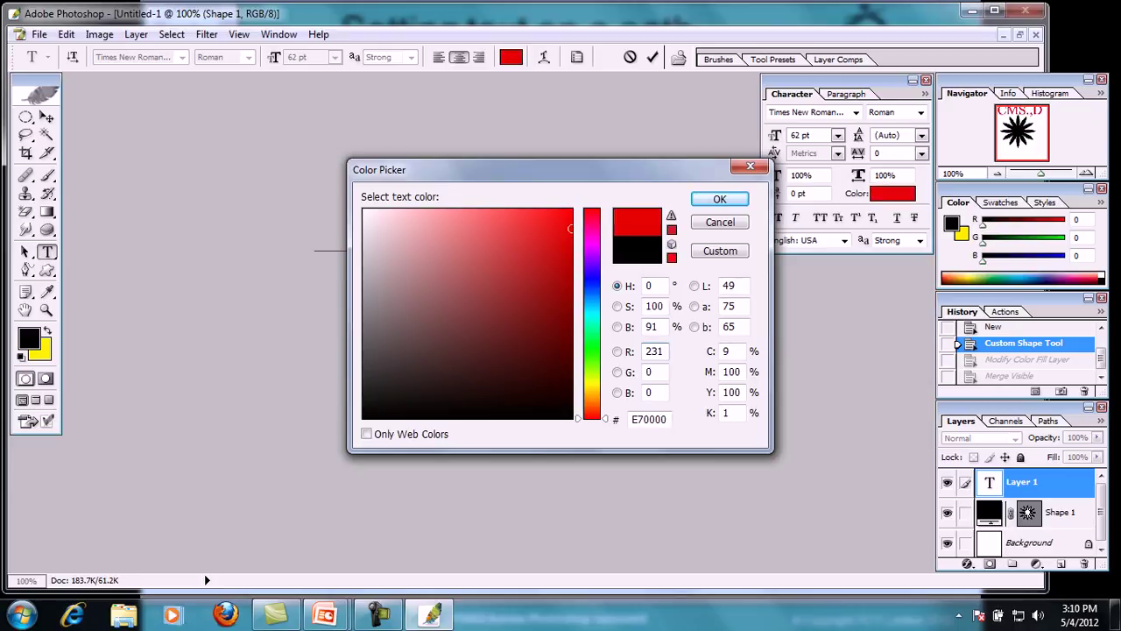
left_click(720, 199)
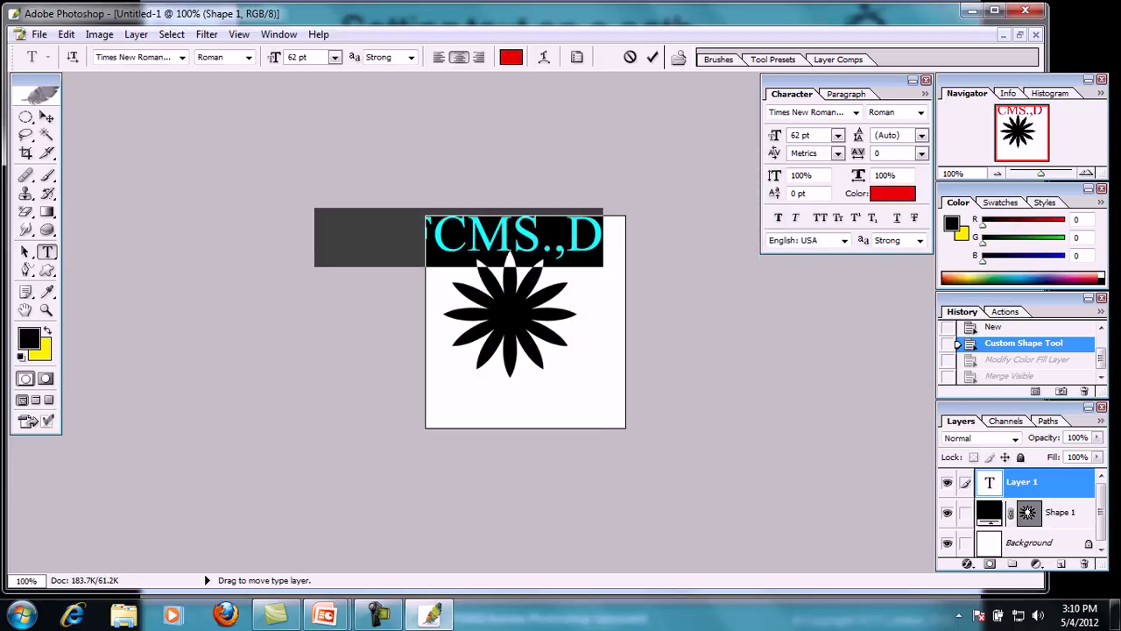
key("Escape")
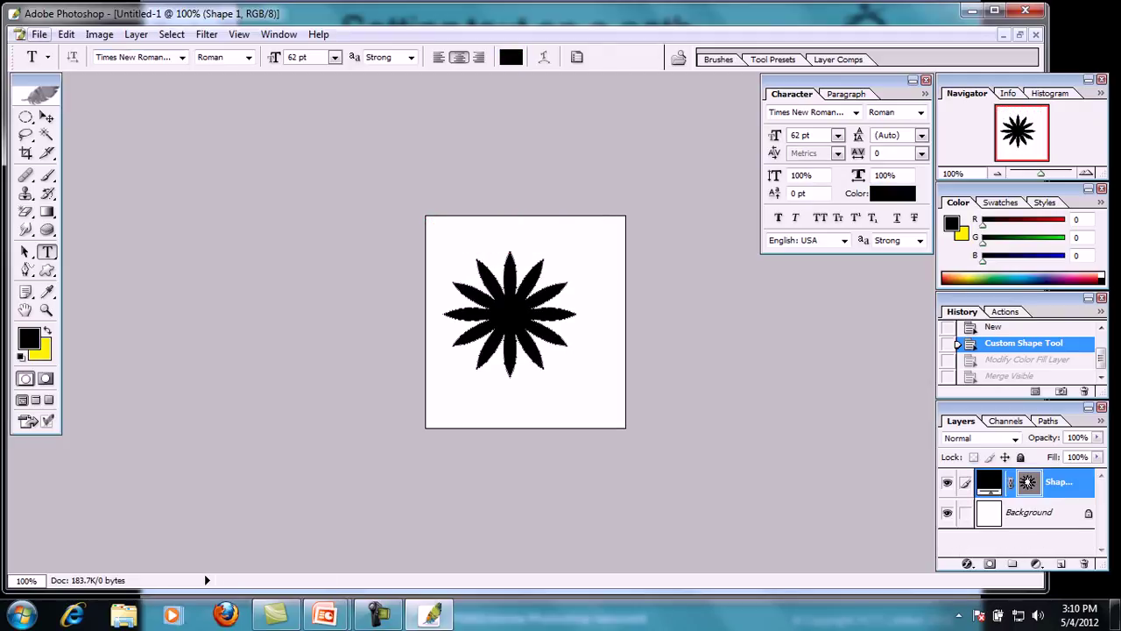
Save the flower image for the web as a GIF with the HTML page Untitled-1.html in My Documents.
left_click(39, 34)
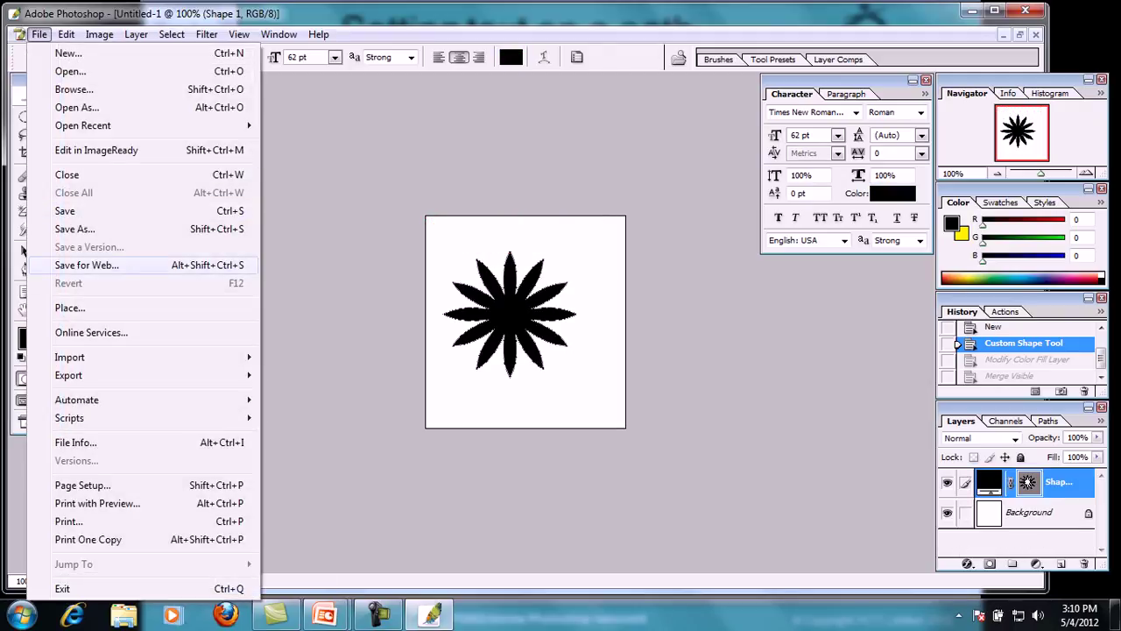
left_click(86, 265)
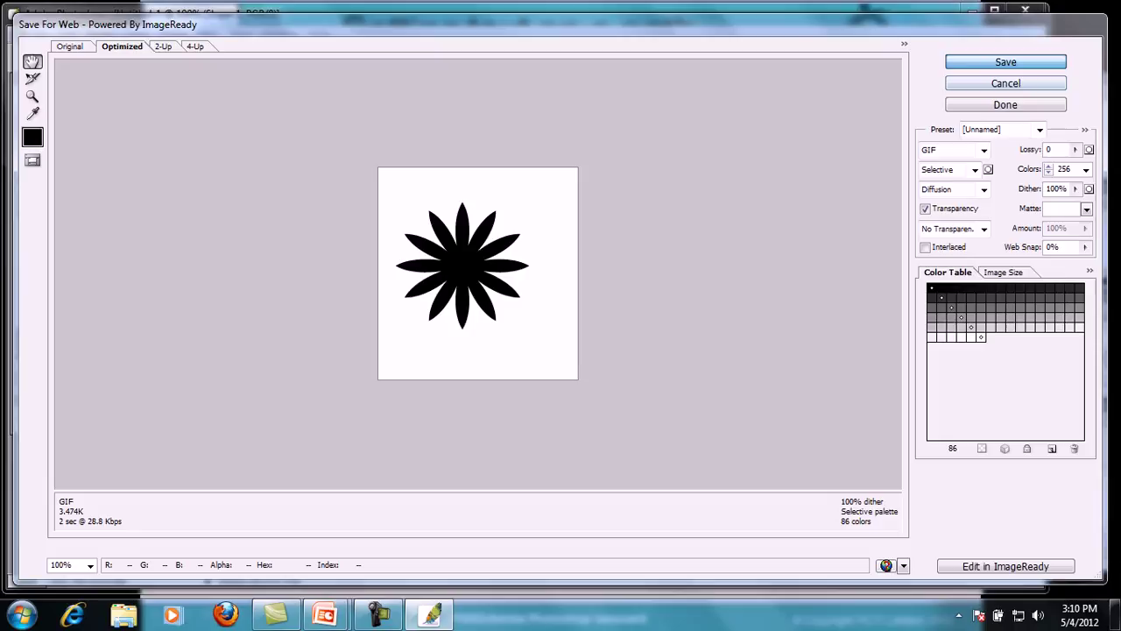
key("Return")
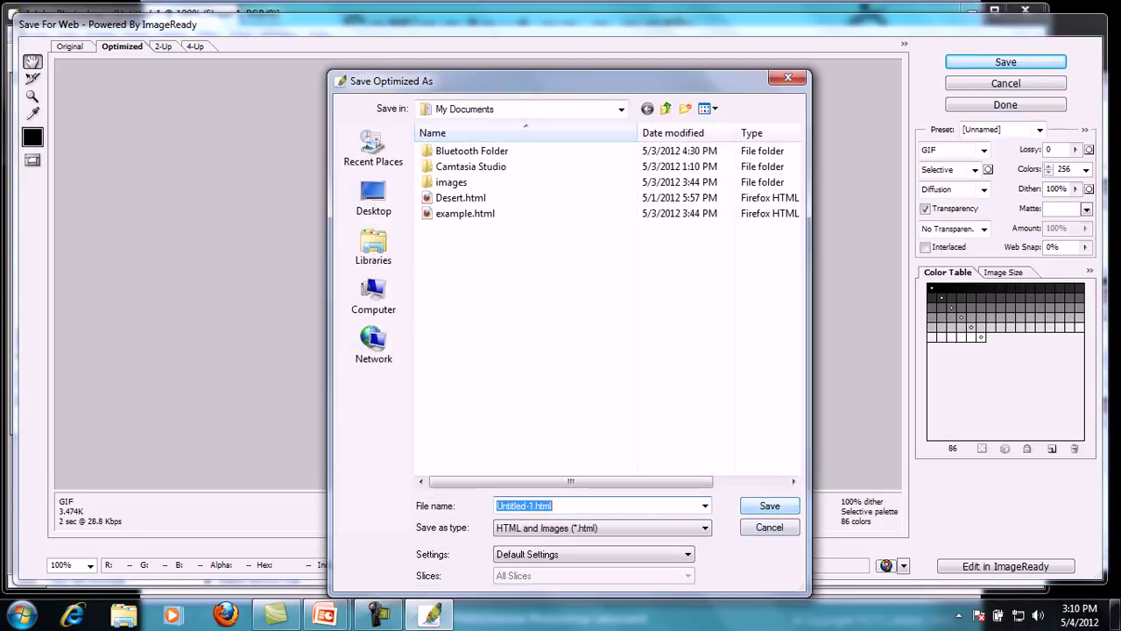
key("Return")
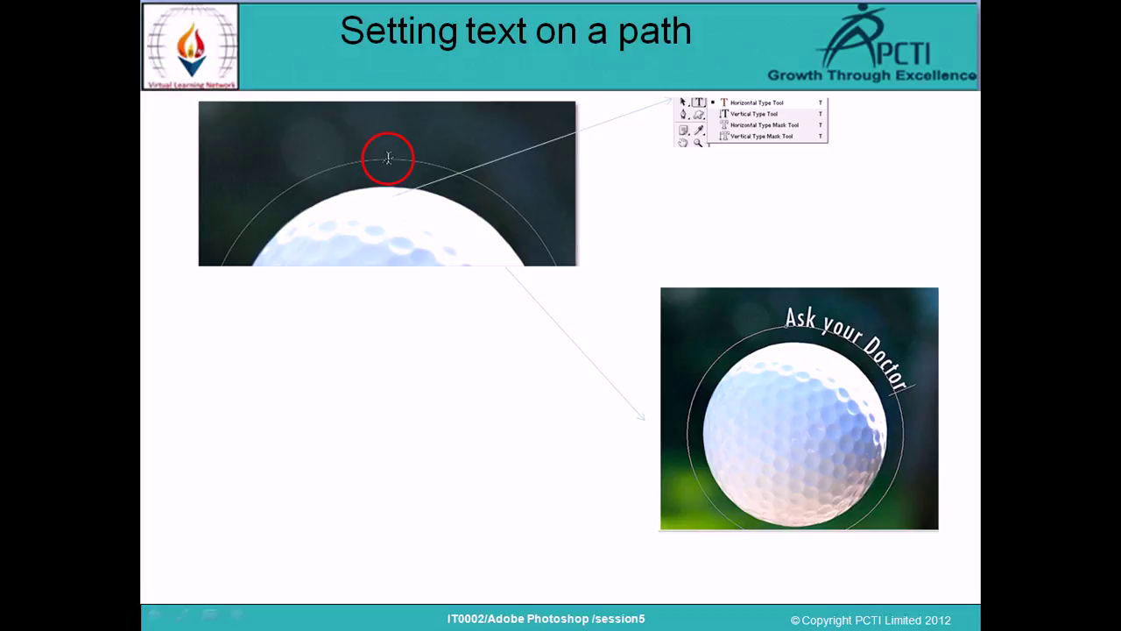
key("Right")
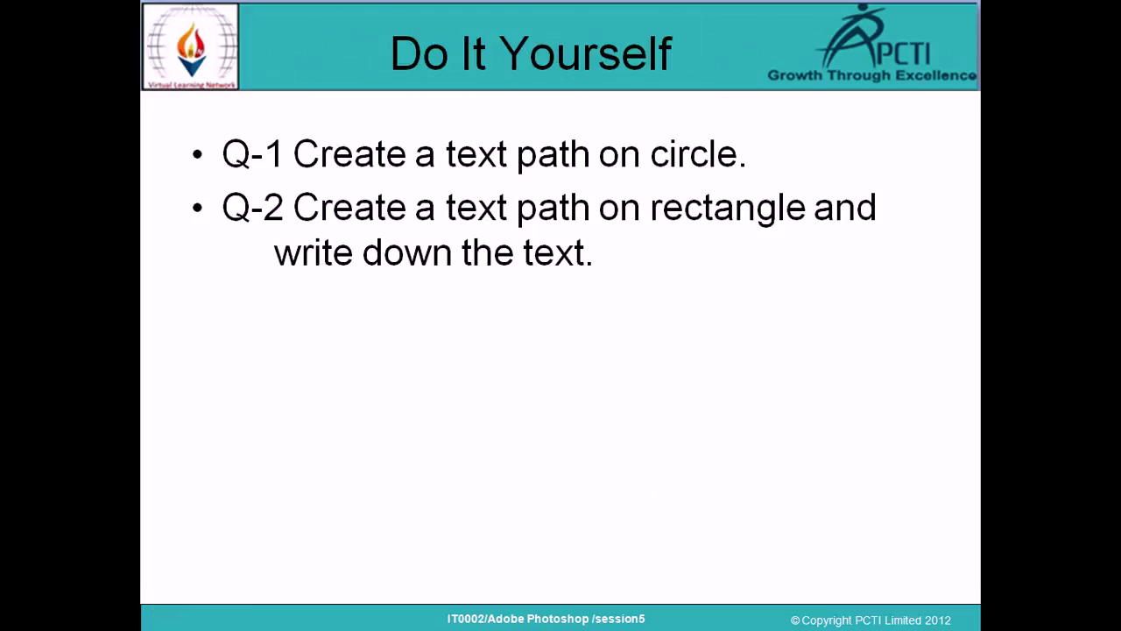